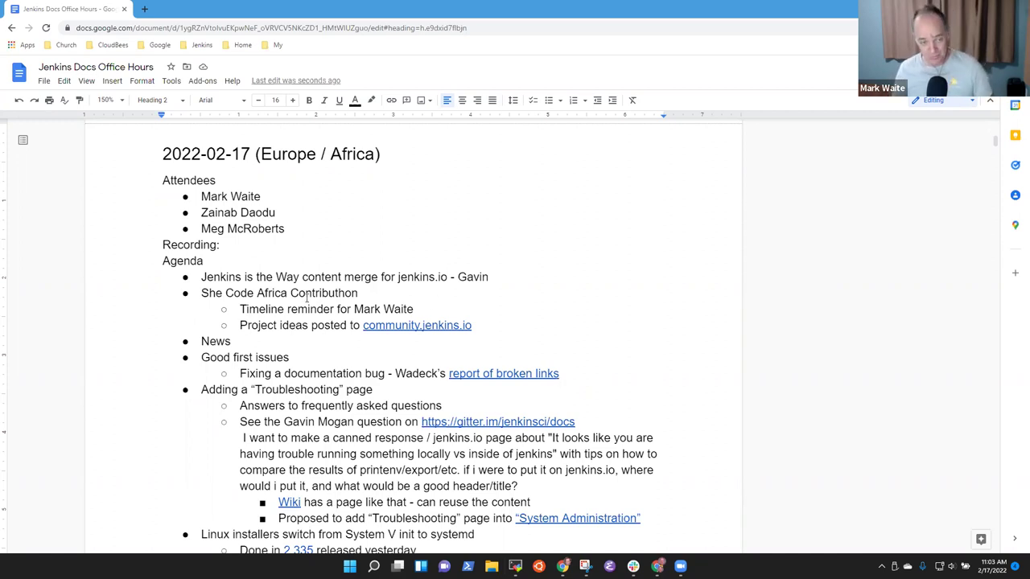
Step: Select the first agenda items in turn: Jenkins is the Way, She Code Africa, News, Good first issues
click(252, 277)
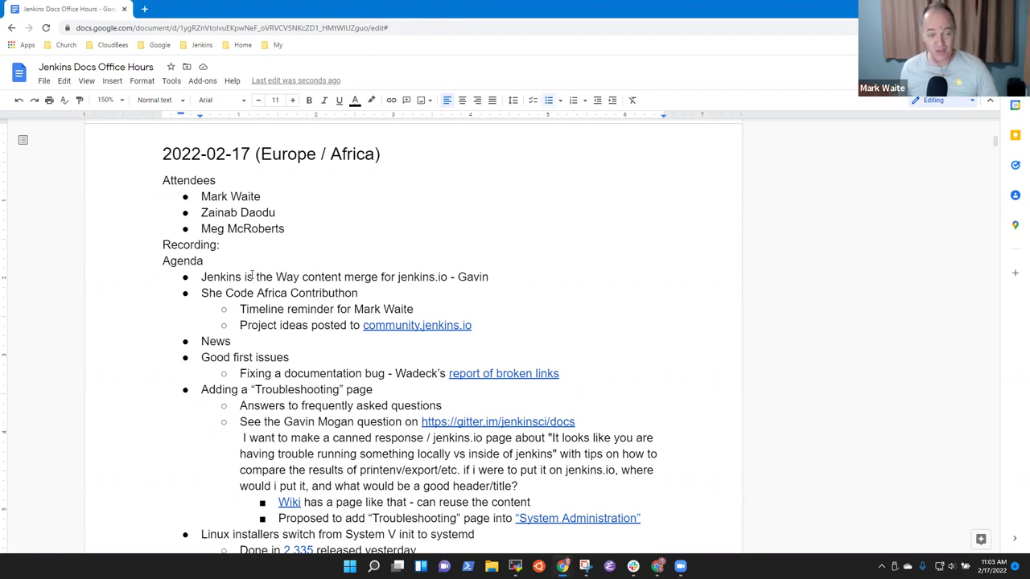
key(shift+End)
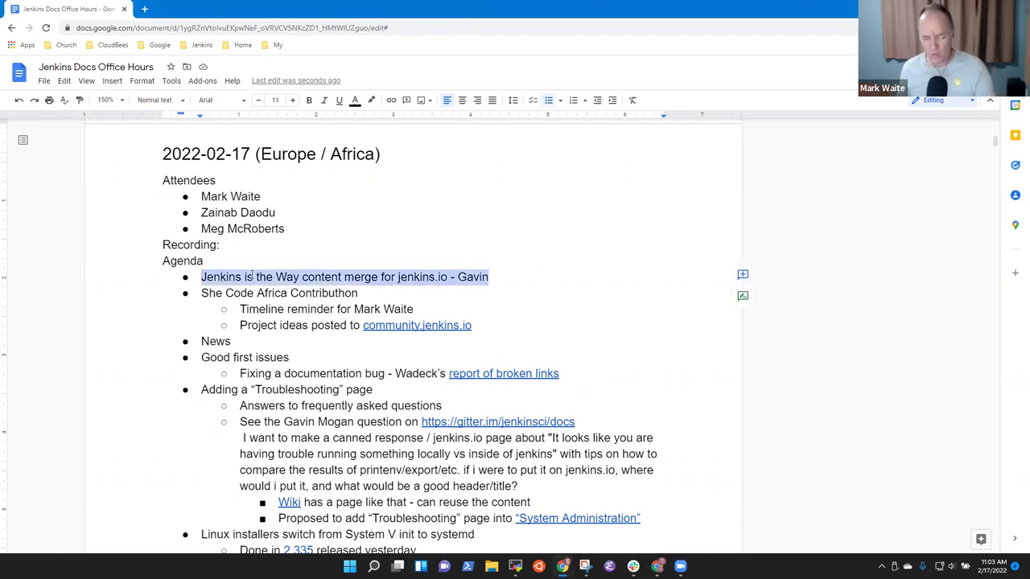
key(Down)
key(shift+End)
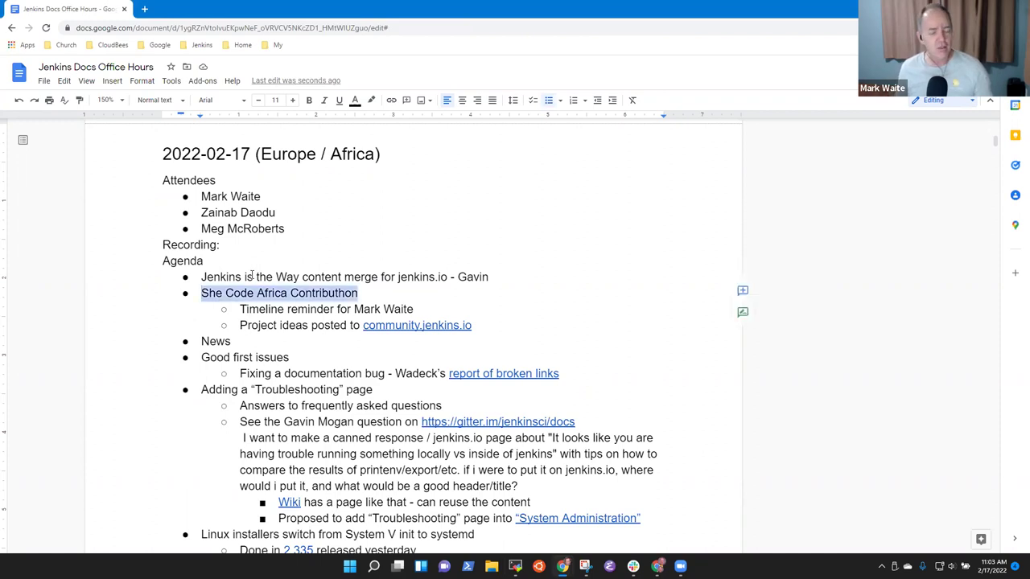
key(Down)
key(Down)
key(Down)
key(shift+Home)
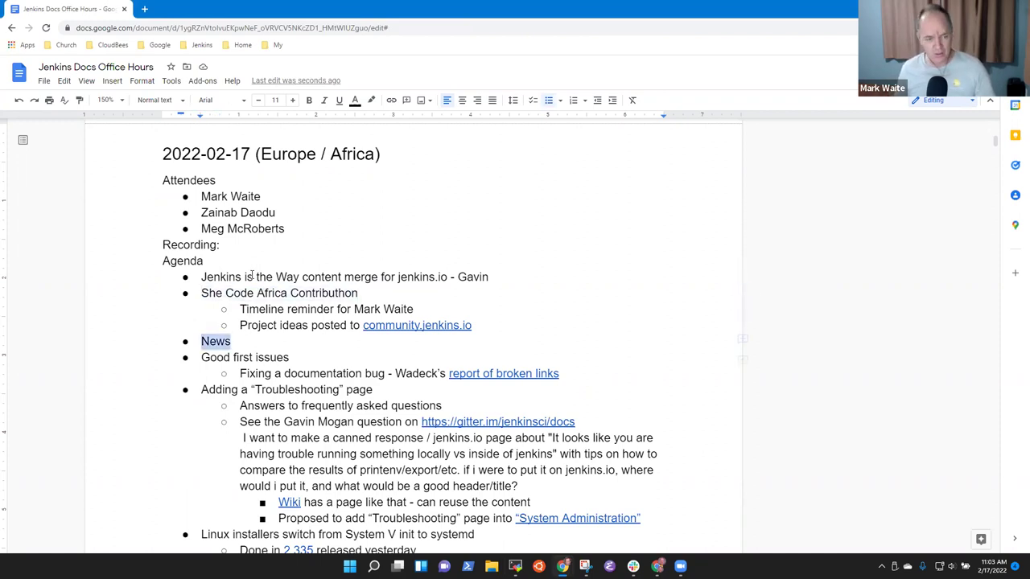
key(Down)
key(Home)
key(shift+End)
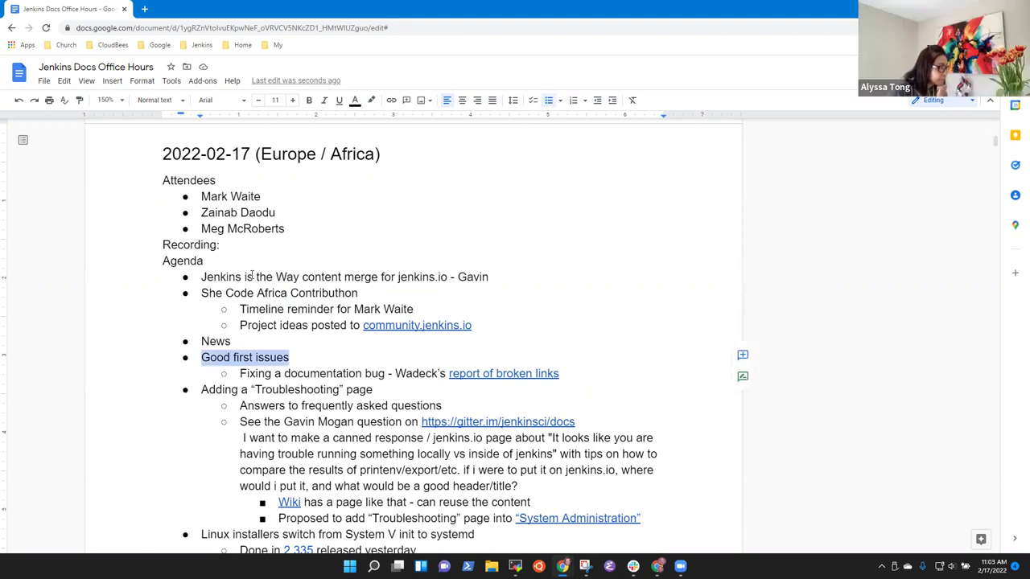
Step: Select the Troubleshooting page and Linux installers items, then return to the first agenda item
key(Down)
key(Down)
key(Home)
key(shift+End)
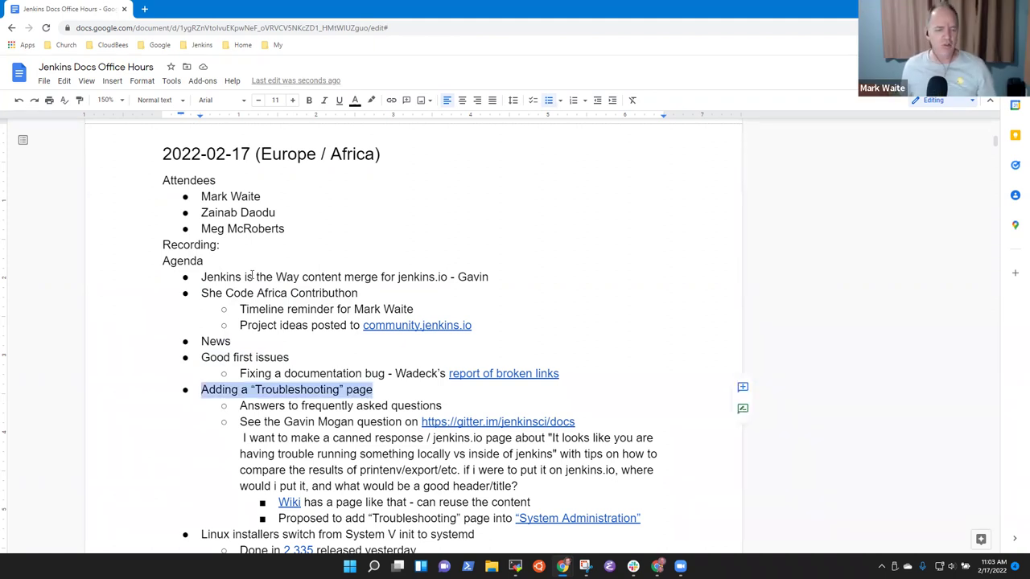
key(Down)
key(Down)
key(Down)
key(Down)
key(Down)
key(Down)
key(Down)
key(Down)
key(Down)
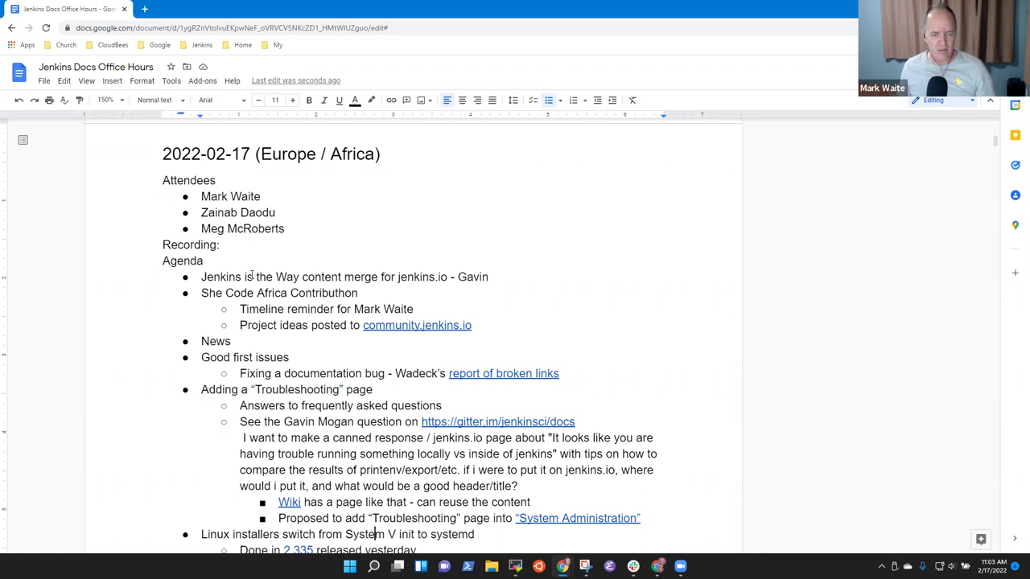
key(Home)
key(shift+End)
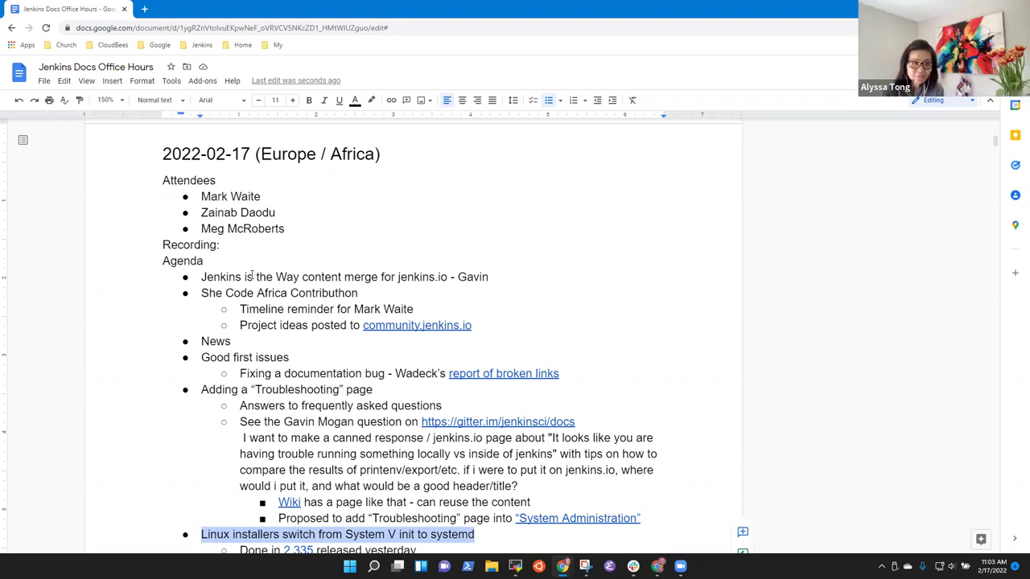
key(Up)
key(Up)
key(Up)
key(Up)
key(Up)
key(Up)
key(Up)
key(Up)
key(Up)
key(Up)
key(Up)
key(Up)
key(Up)
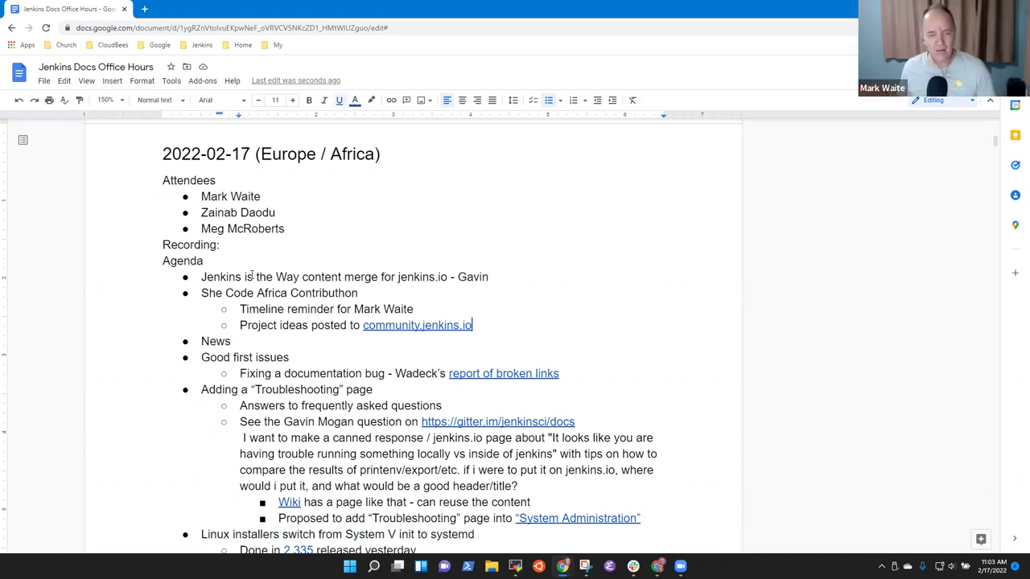
key(Up)
key(Up)
key(Up)
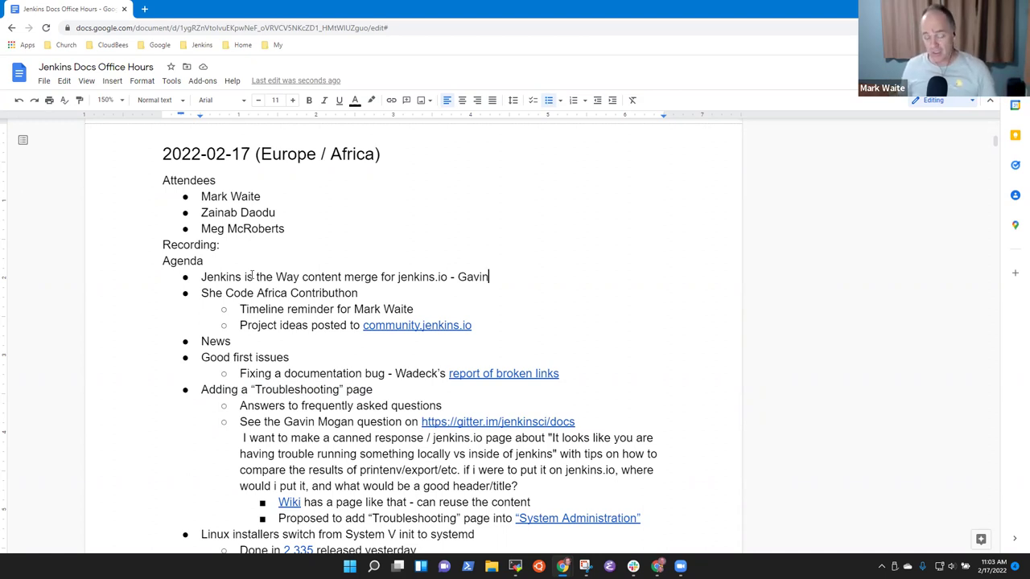
Step: Add an indented 'Jenkins is the Way conversion' sub-point under the first agenda item
key(Return)
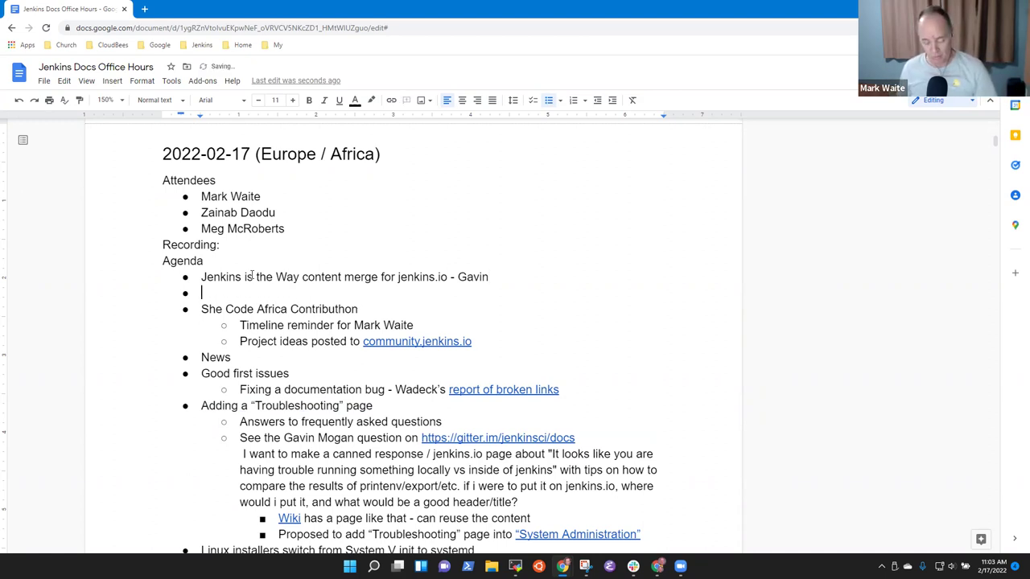
key(Tab)
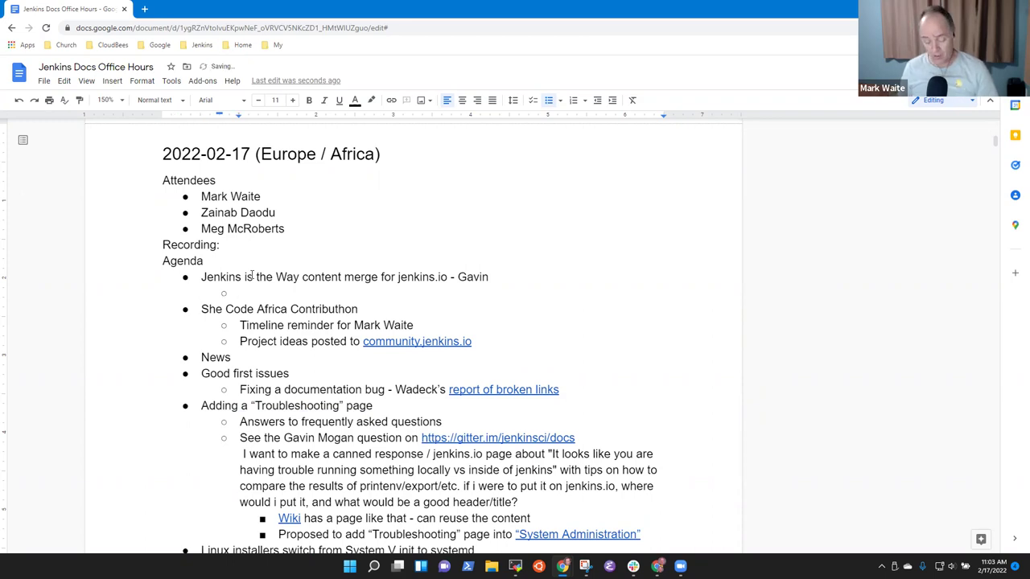
text(Jenkis is)
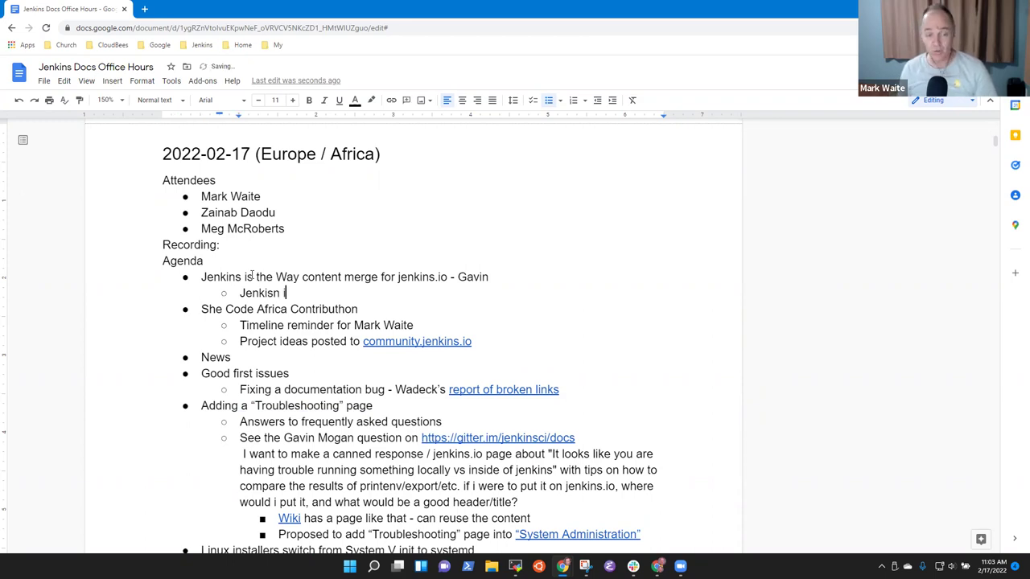
key(BackSpace)
key(BackSpace)
key(BackSpace)
key(BackSpace)
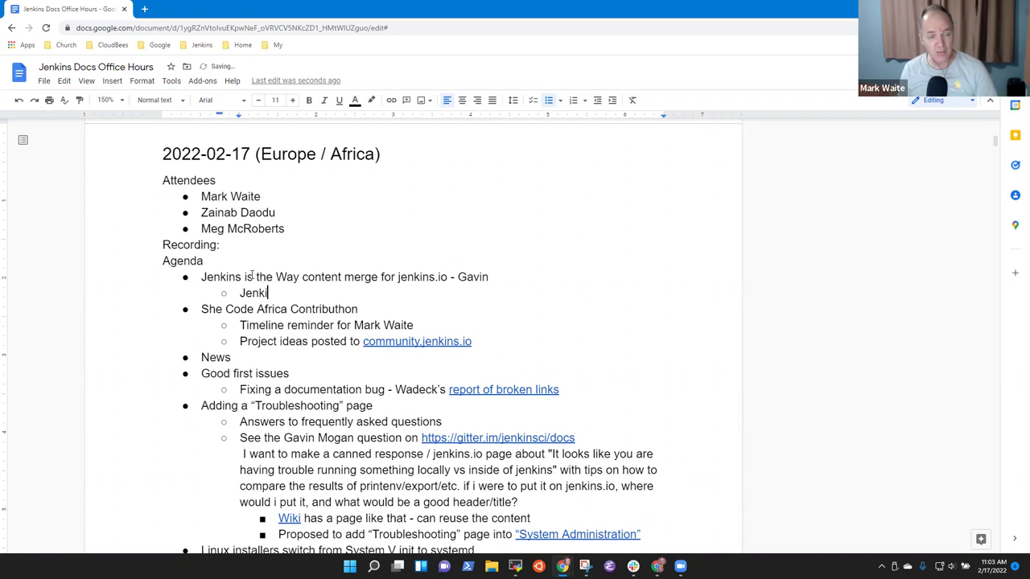
text(ns is the Way tran)
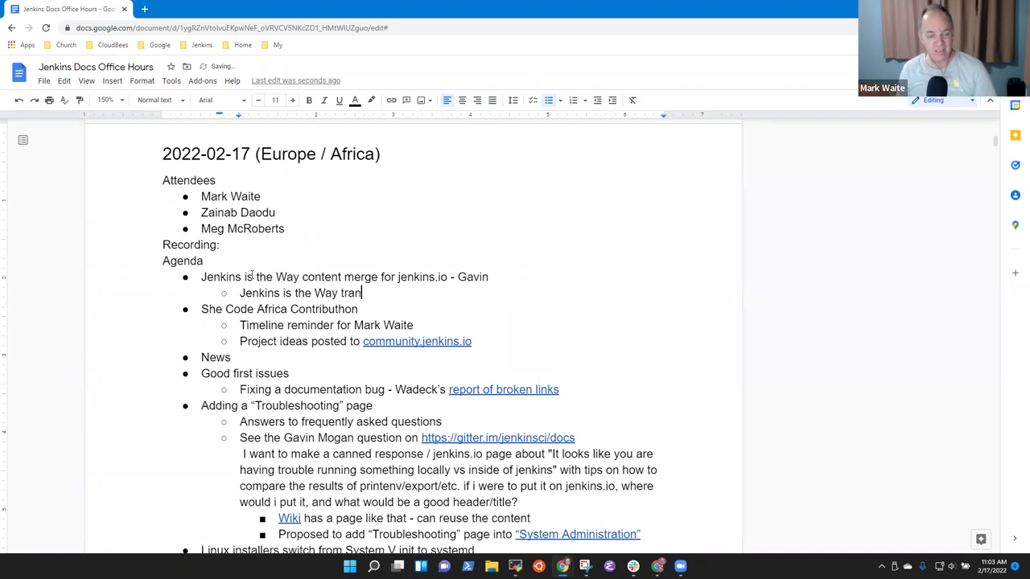
text(slation)
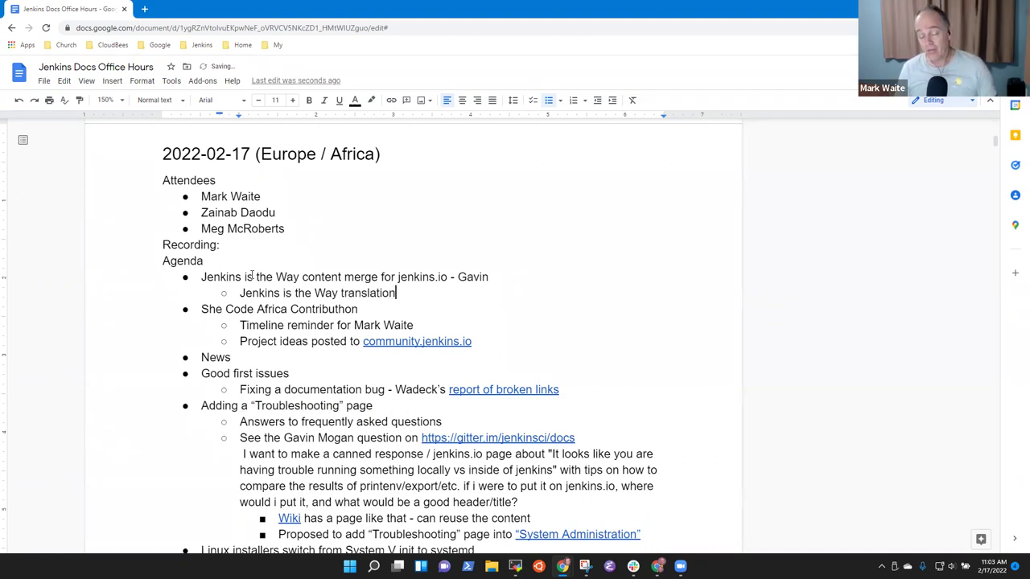
key(ctrl+BackSpace)
text(converst)
key(BackSpace)
text(ion)
key(BackSpace)
key(BackSpace)
key(BackSpace)
text(ion)
Step: Nest 'Wordpress site converted to Asciidoc that we can maintain as code' beneath the conversion sub-point
key(Return)
key(Tab)
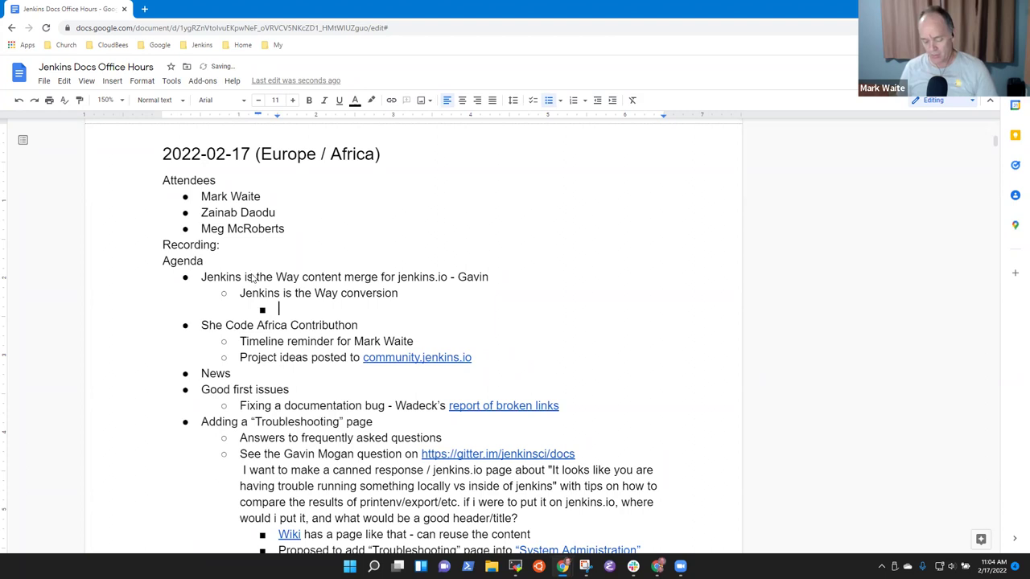
text(Wordpress site conv)
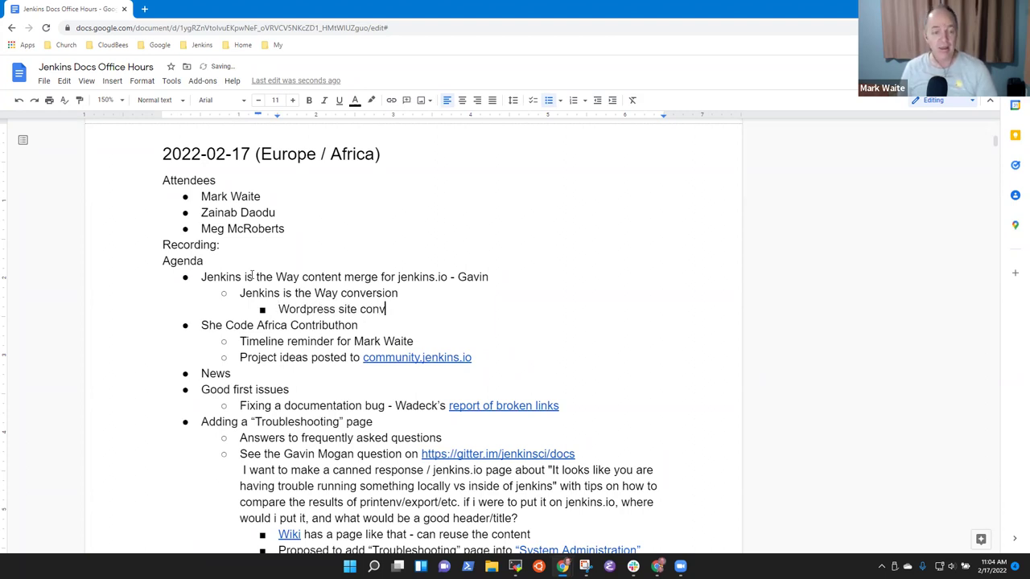
text(erted to Ascii)
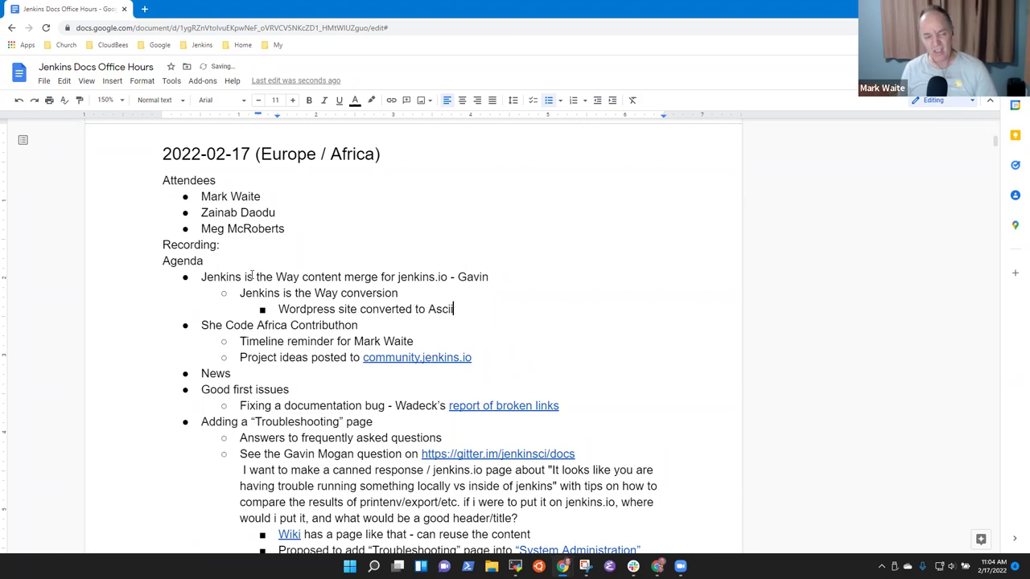
text(doc that )
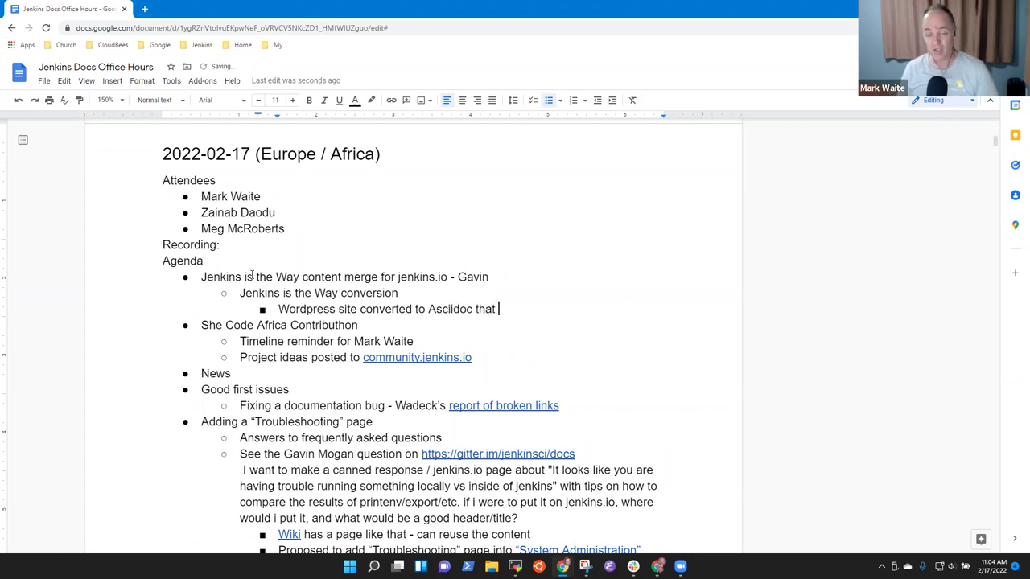
text(we can maintain as )
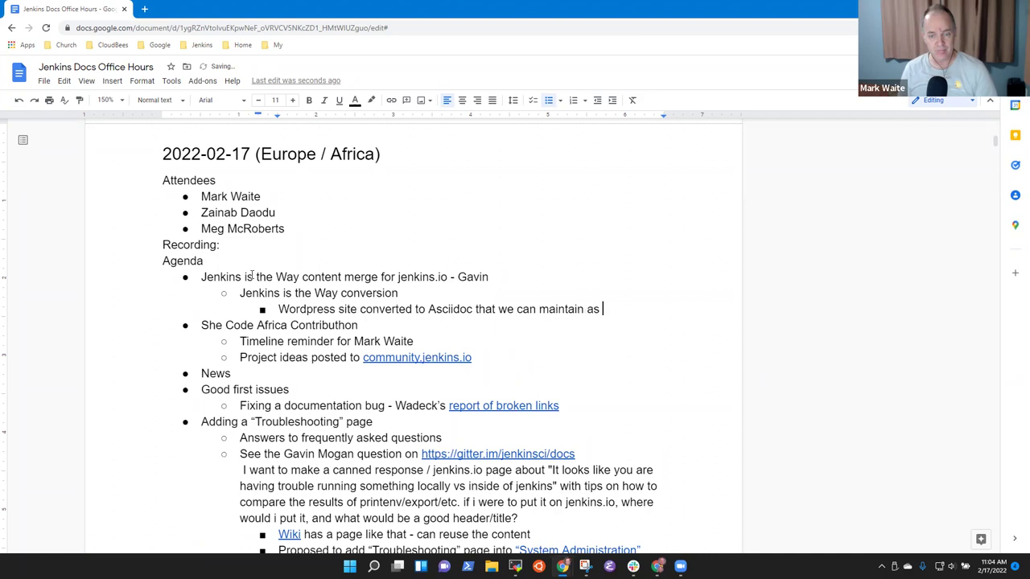
text(code)
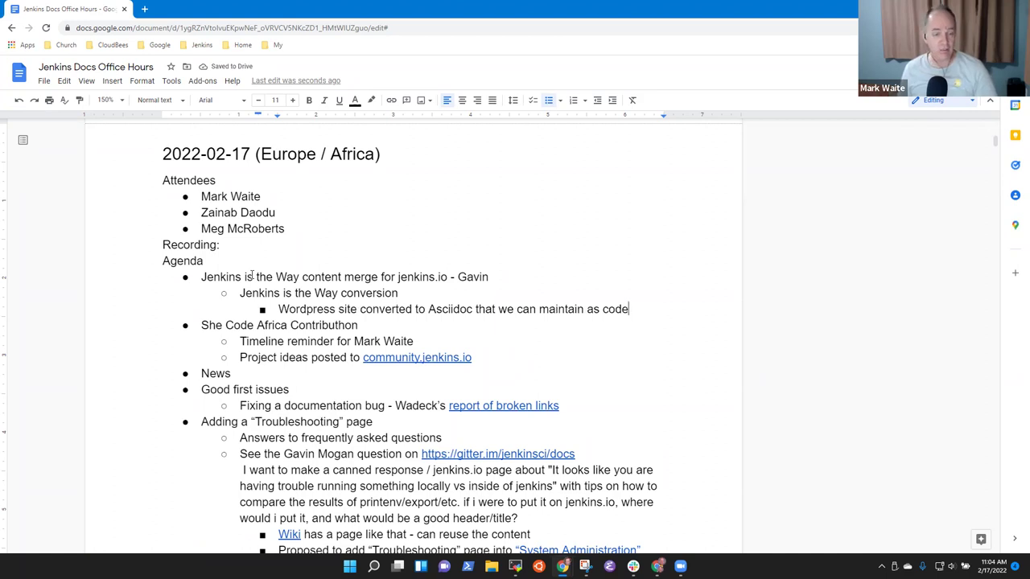
key(Return)
text(Does not )
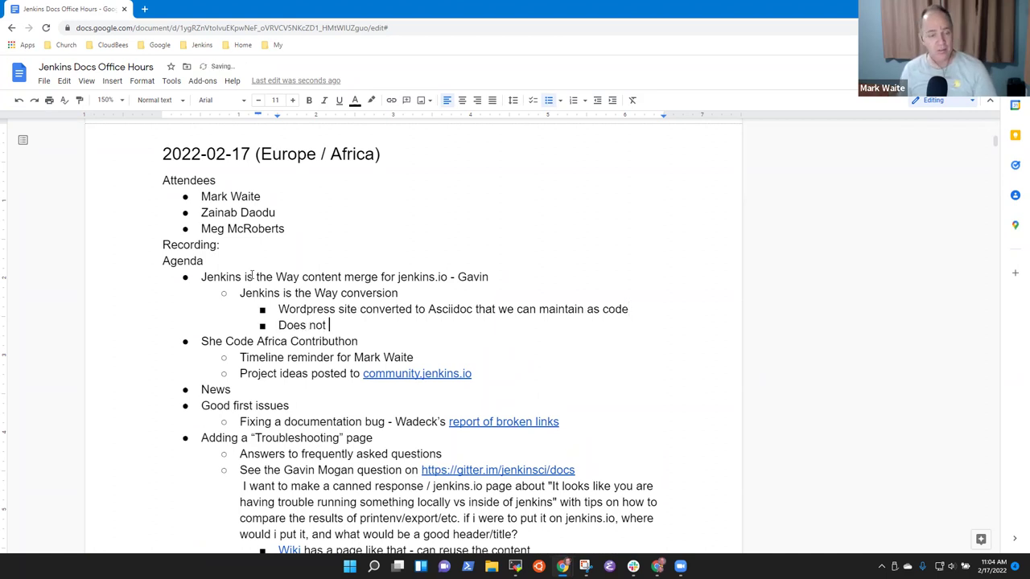
text(need to be on)
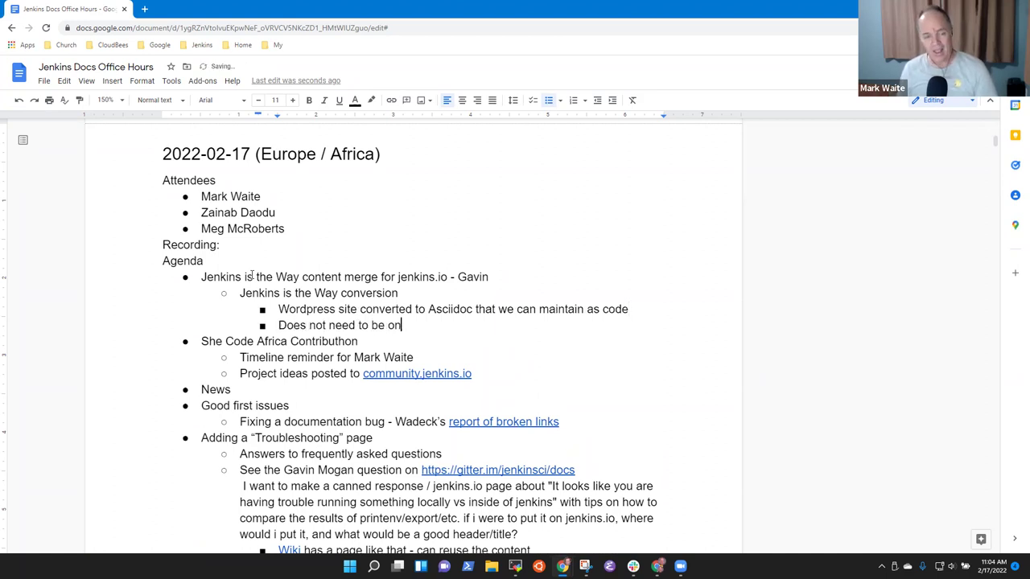
text( www.jenkins.io)
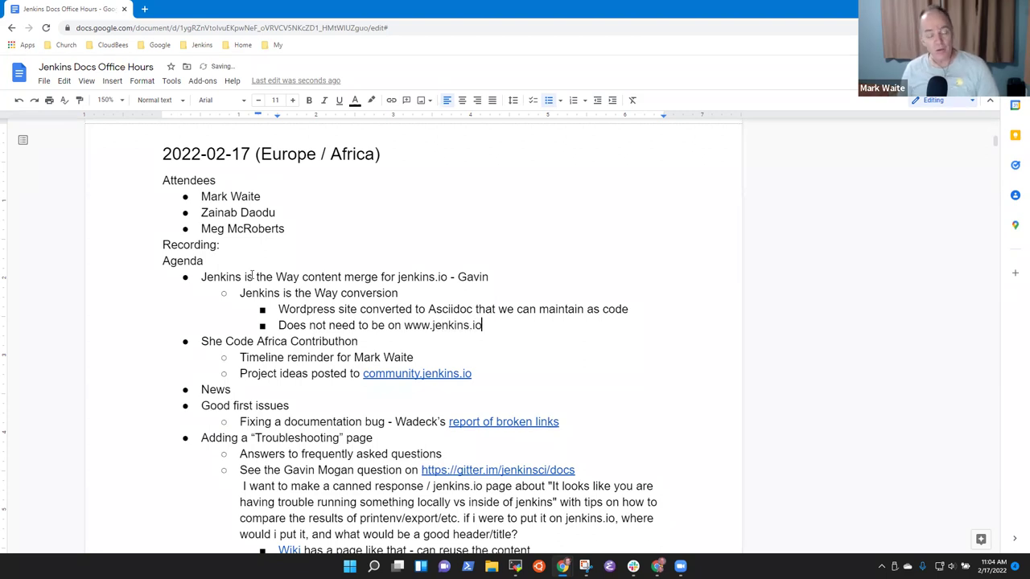
key(Return)
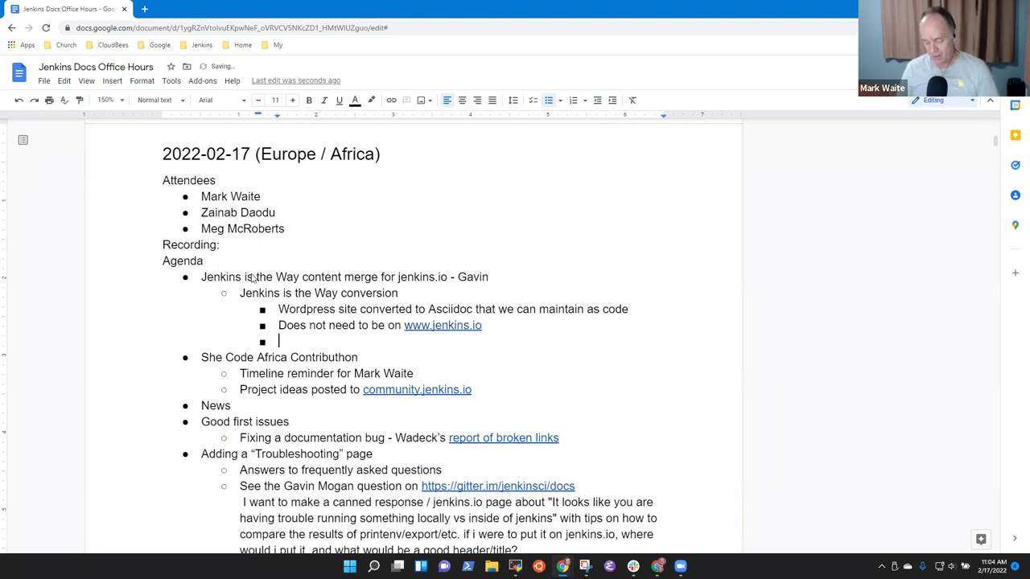
text(If w)
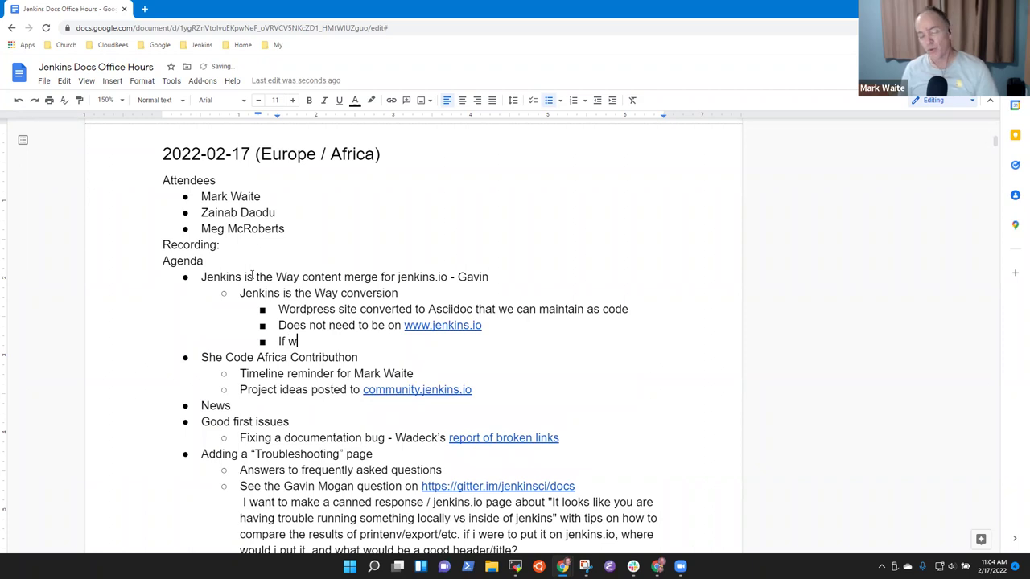
text(e add it )
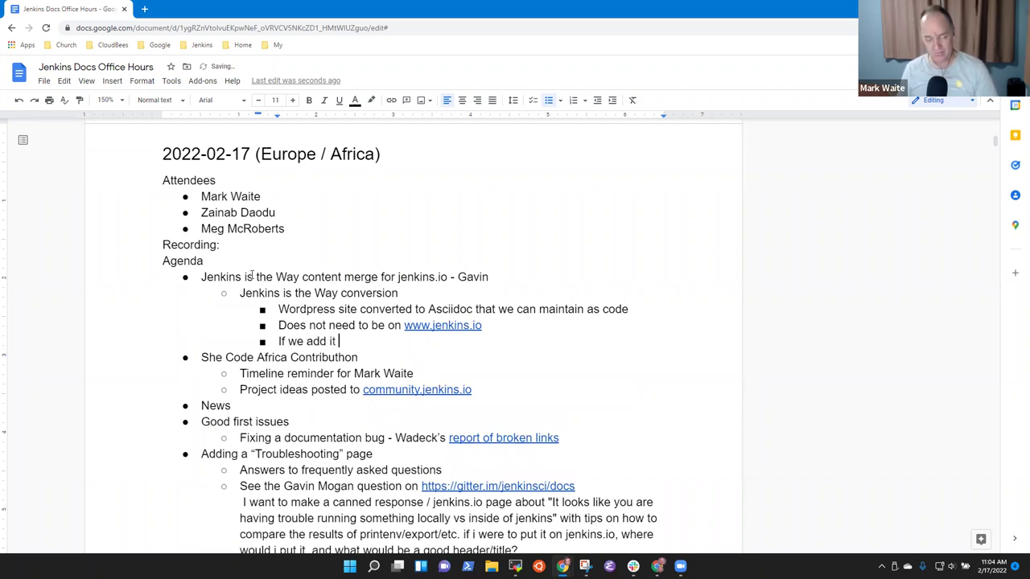
text(it rough)
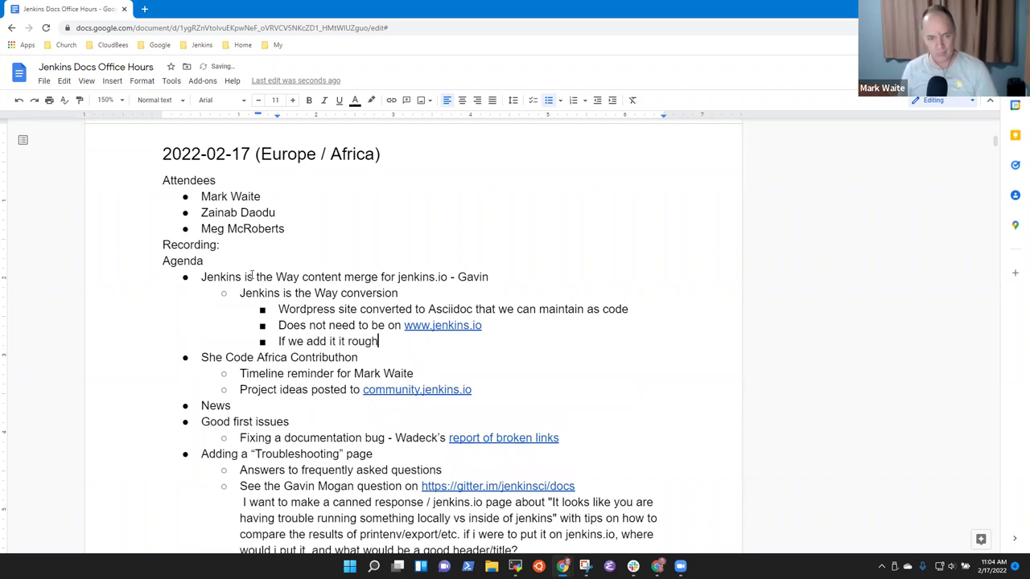
text(ly double the )
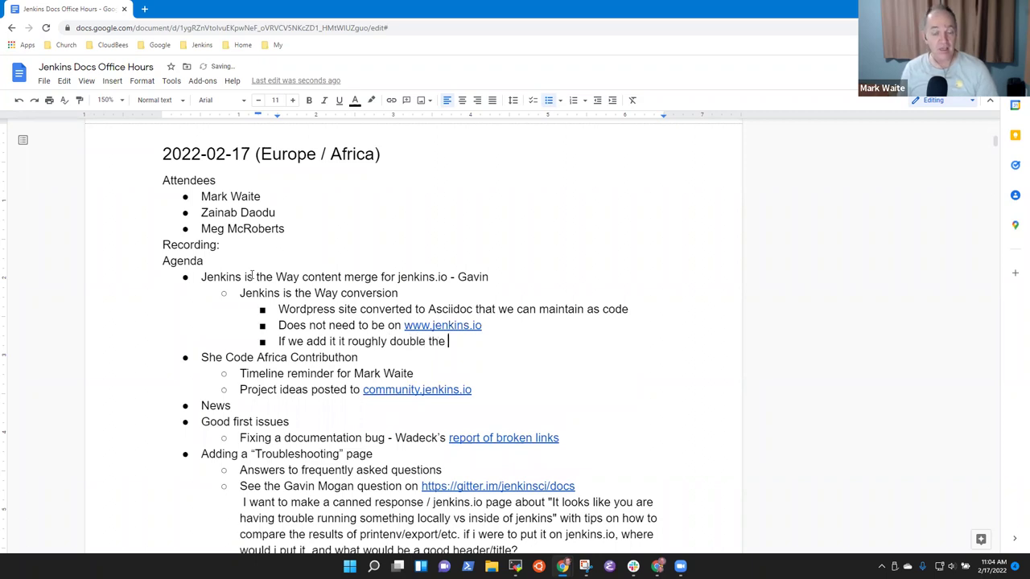
text(size of)
key(BackSpace)
key(BackSpace)
key(BackSpace)
text(of the git repos)
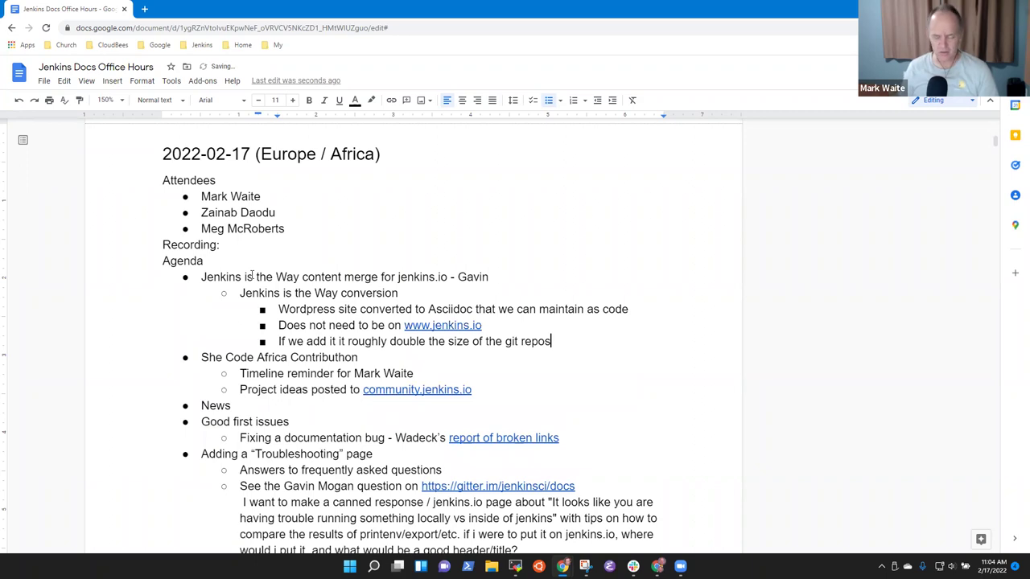
text(itory (60 MBN)
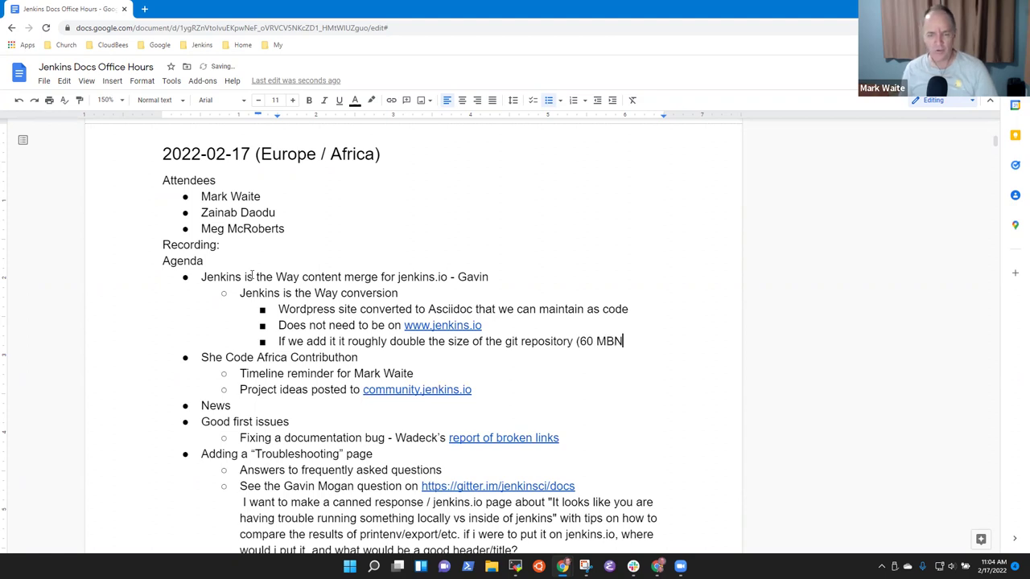
key(BackSpace)
text(to over )
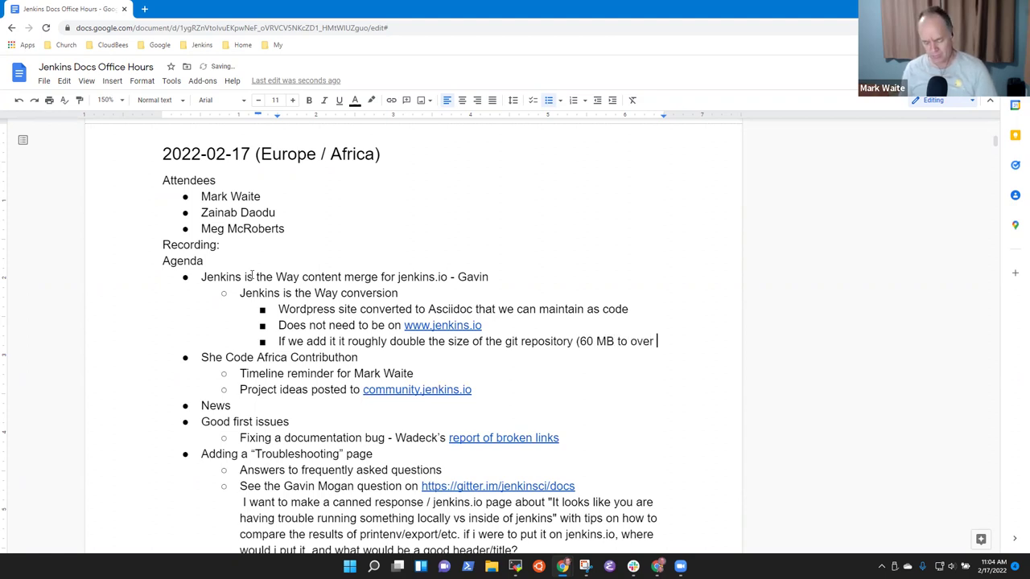
text(100 MB))
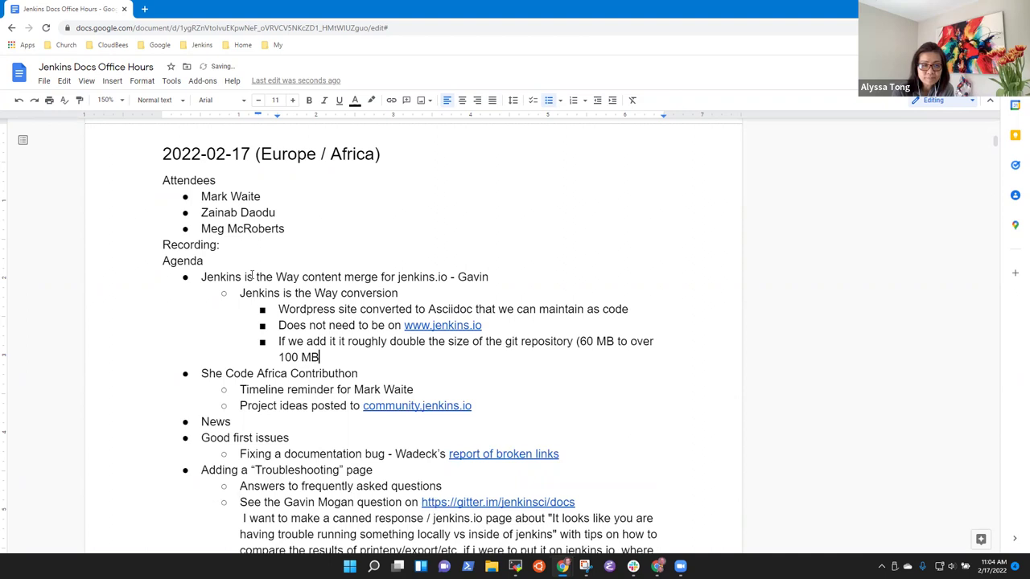
Step: Move the '(60 MB to over 100 MB)' figures onto their own nested sub-bullet
key(Up)
key(End)
key(Left)
key(Left)
key(Left)
key(Left)
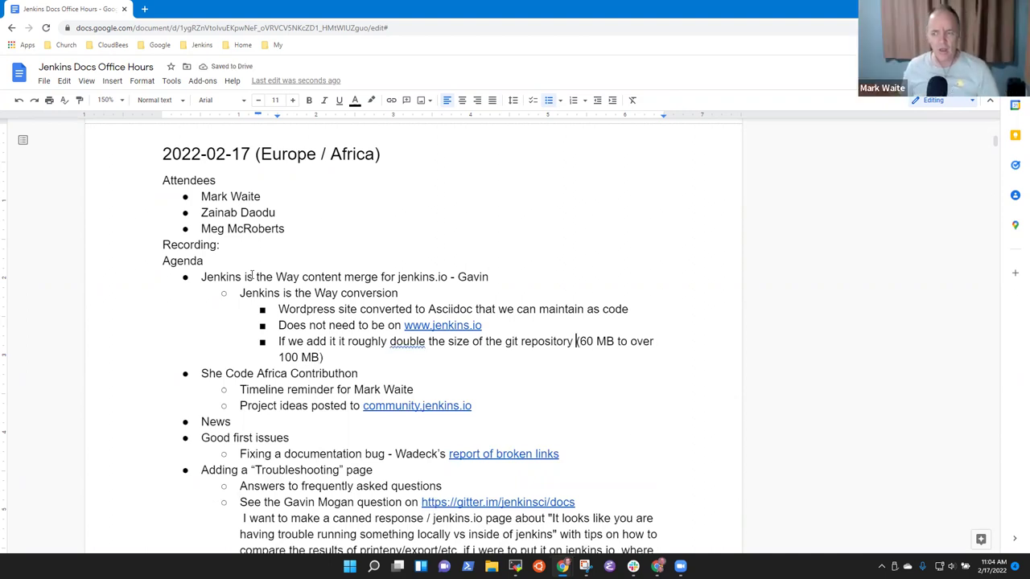
key(Return)
key(Tab)
key(End)
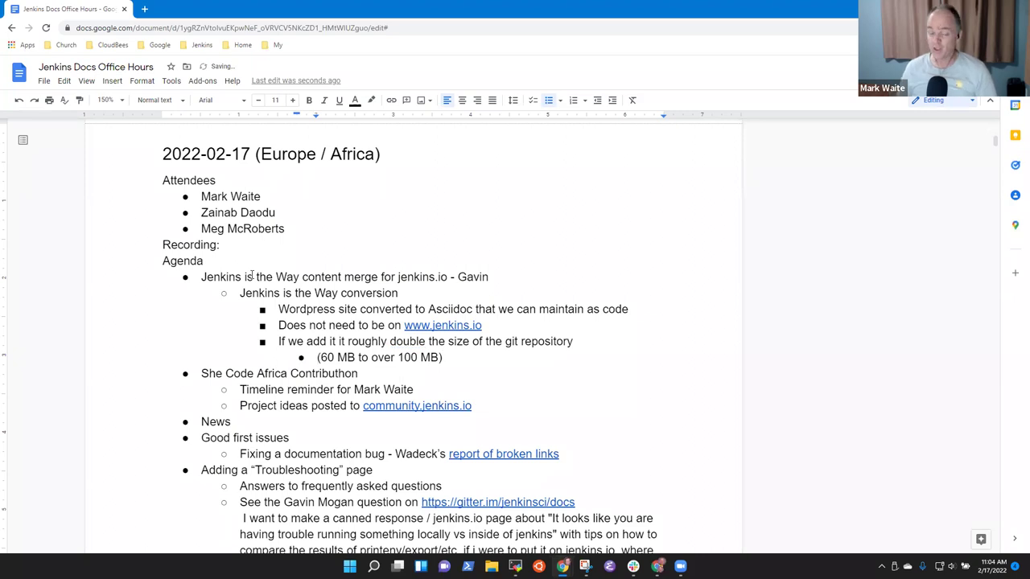
Step: Add a 'Today jenkinsistheway.jenkins.io' bullet one level up
key(Return)
key(shift+Tab)
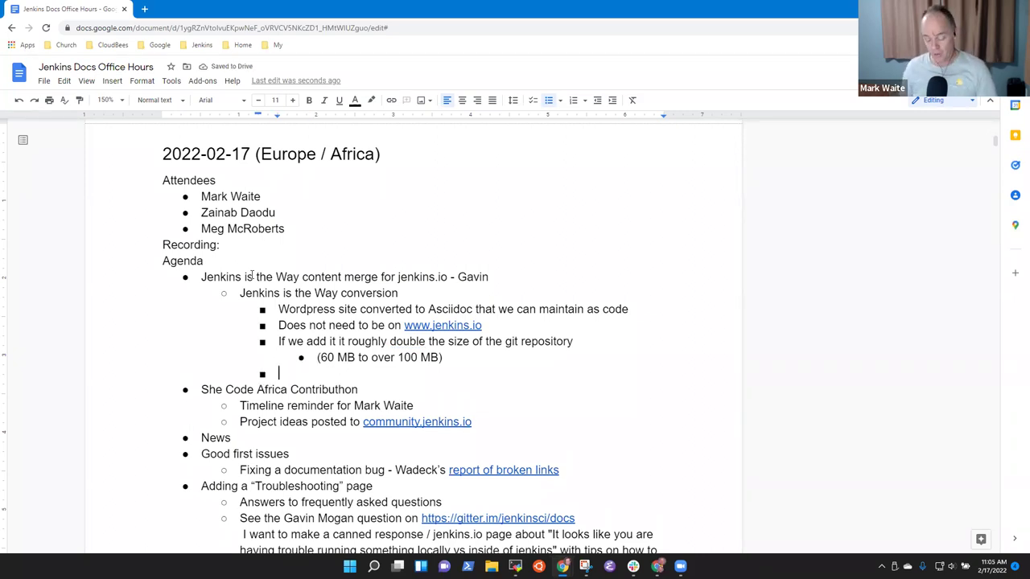
text(Today )
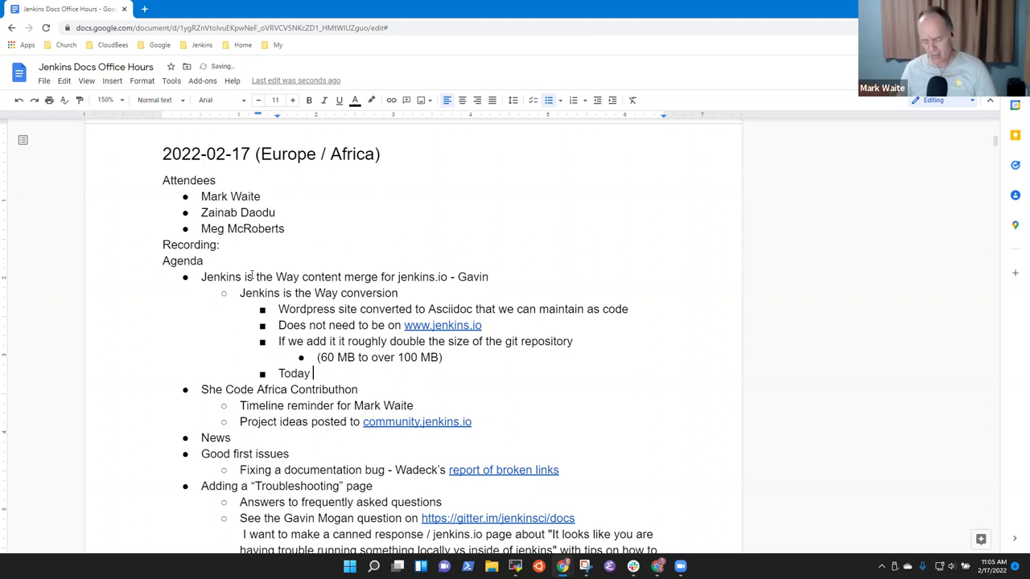
text(jenkins)
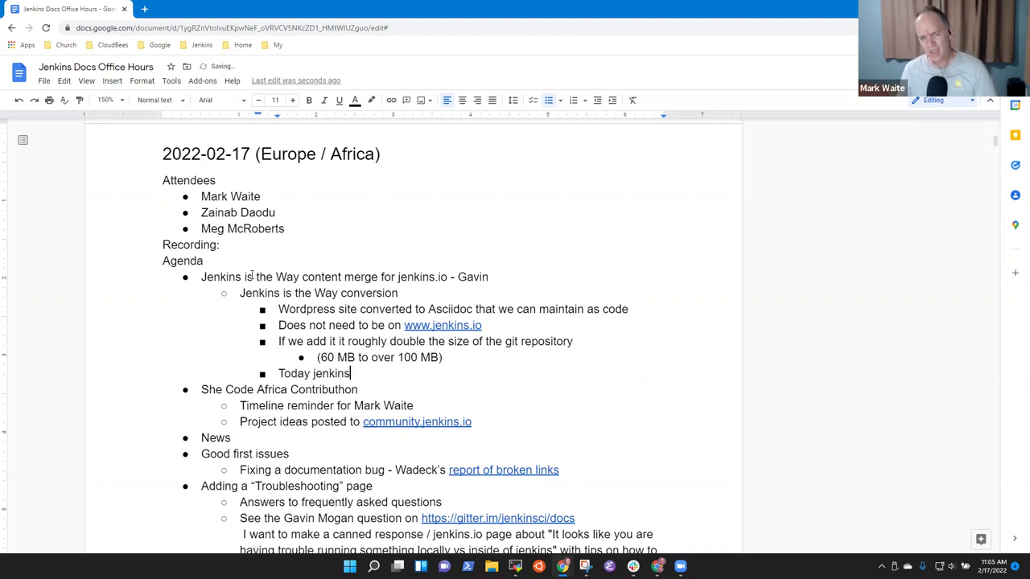
text(isthey a)
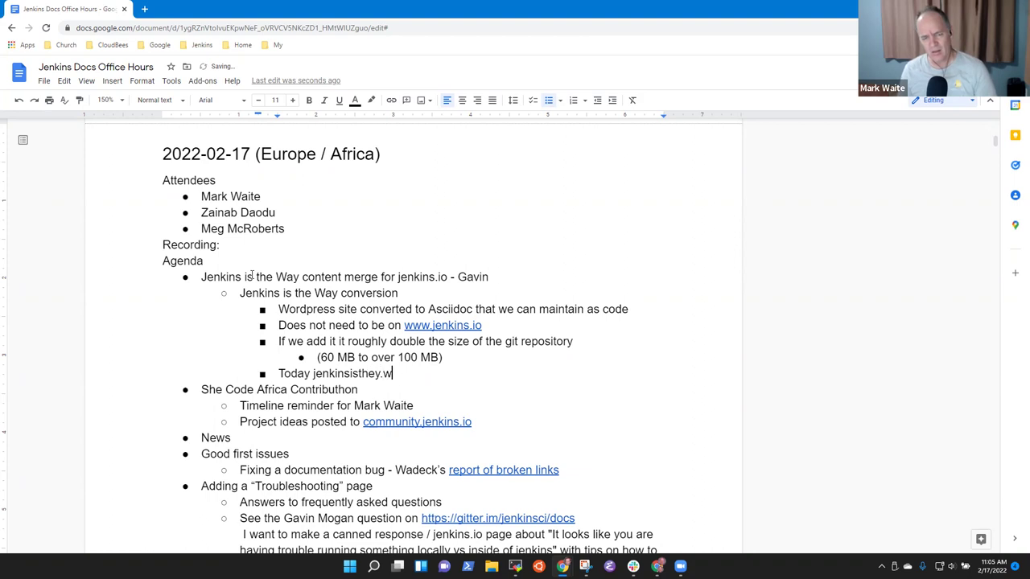
key(BackSpace)
key(BackSpace)
key(BackSpace)
text(way.)
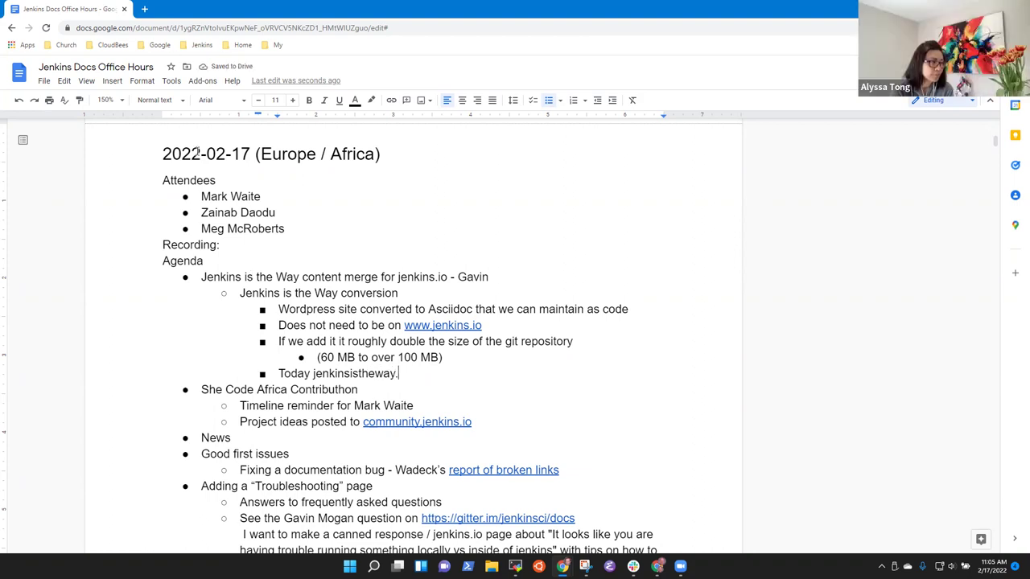
text(jenkins.io)
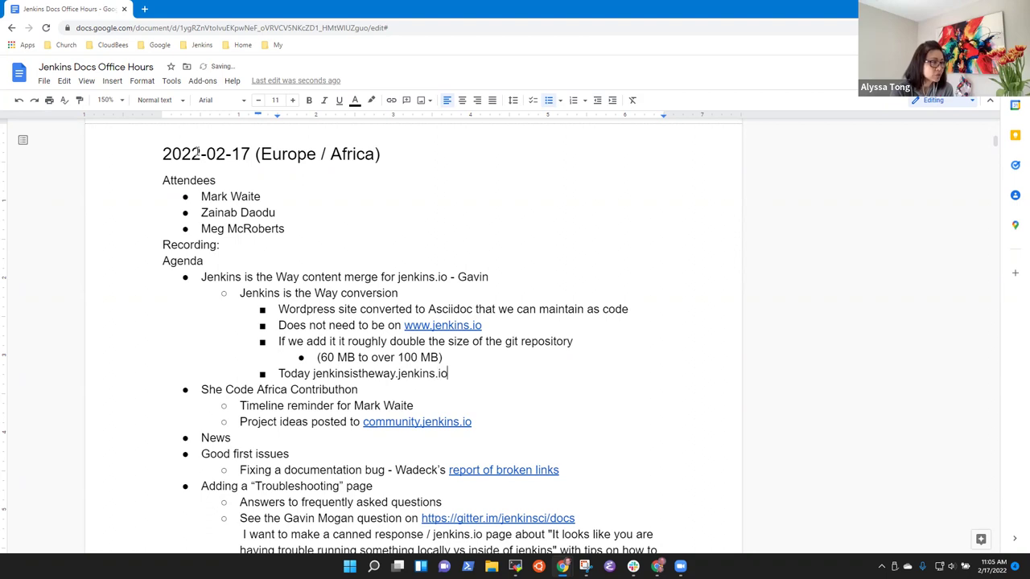
Step: Correct the domain to jenkinsistheway.io and nest 'jenkinsistheway.jenkins.io as a separate site and separate repository'
key(BackSpace)
key(BackSpace)
key(BackSpace)
key(BackSpace)
key(BackSpace)
key(BackSpace)
key(BackSpace)
key(BackSpace)
key(BackSpace)
key(BackSpace)
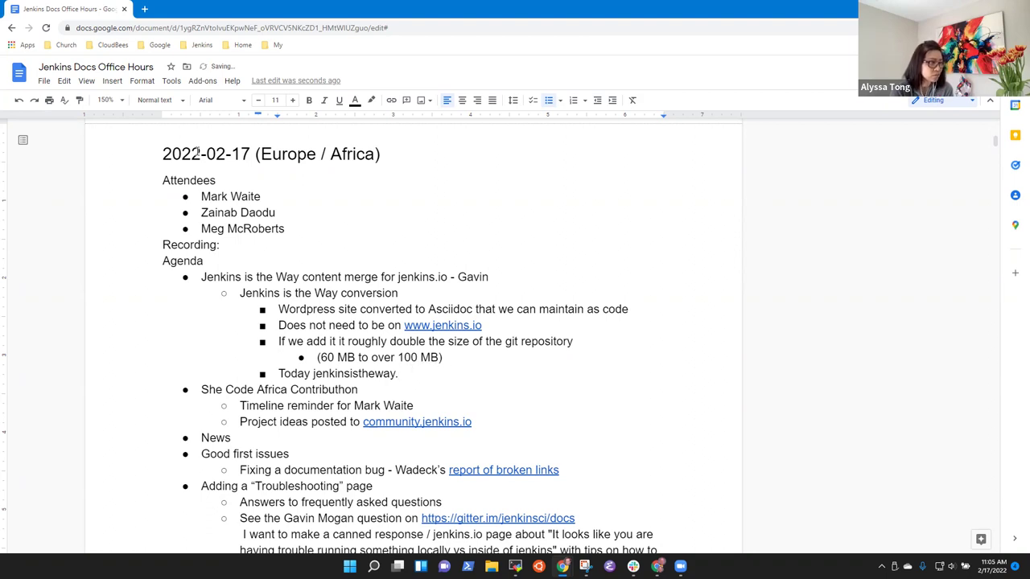
text(io)
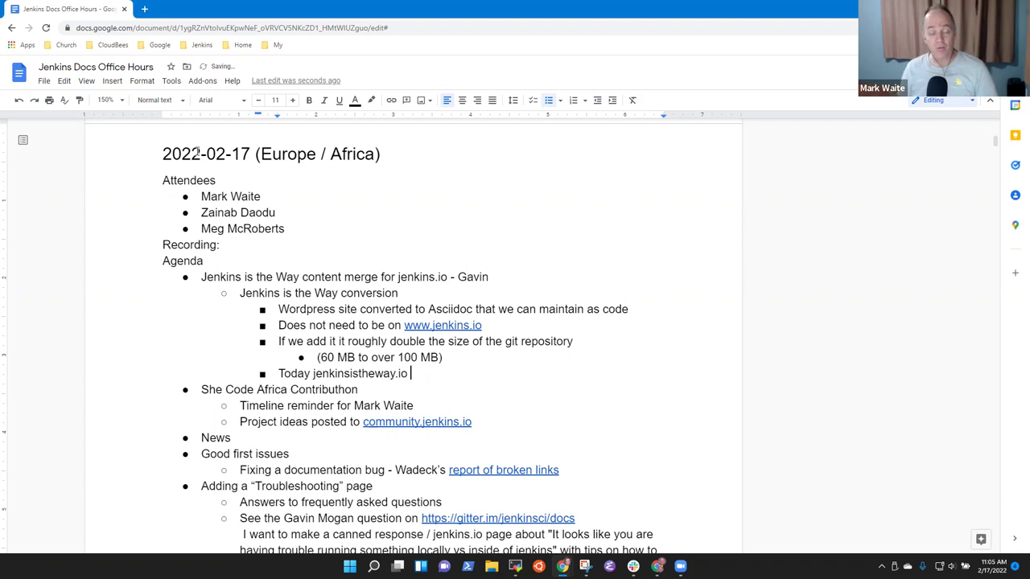
key(Return)
key(Tab)
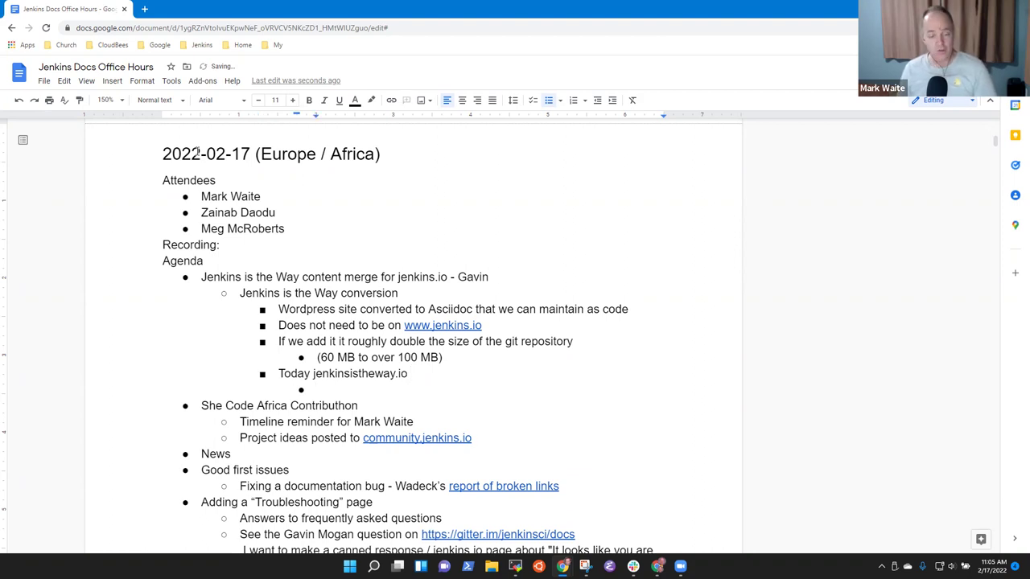
text(jenkinsis)
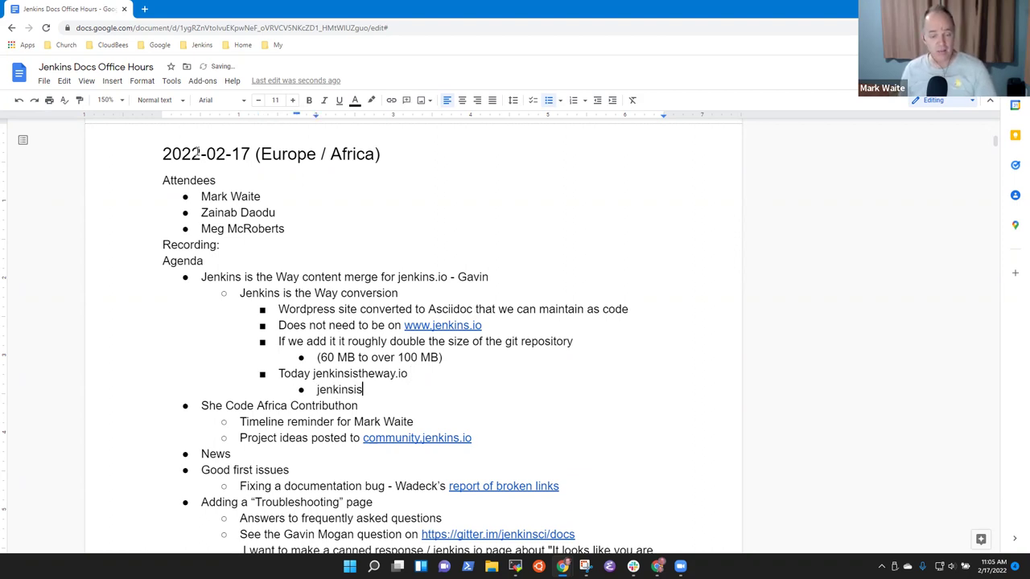
text(theway.jenki)
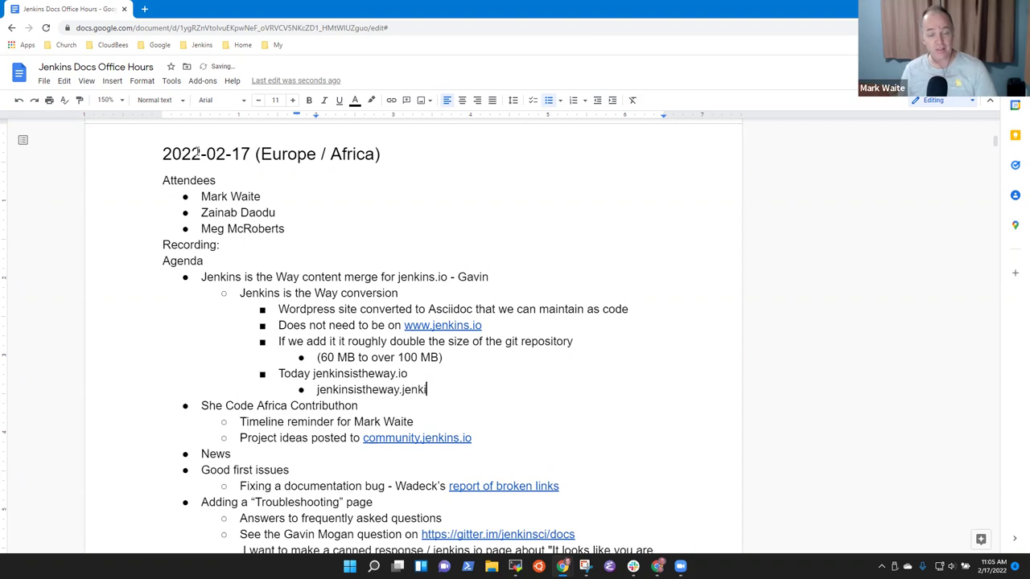
text(ns.io)
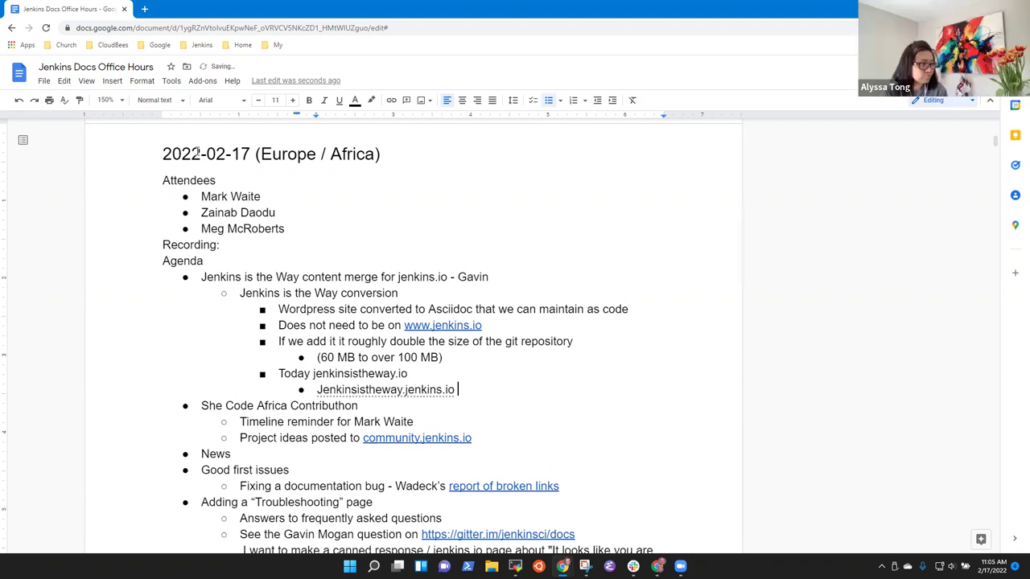
key(ctrl+z)
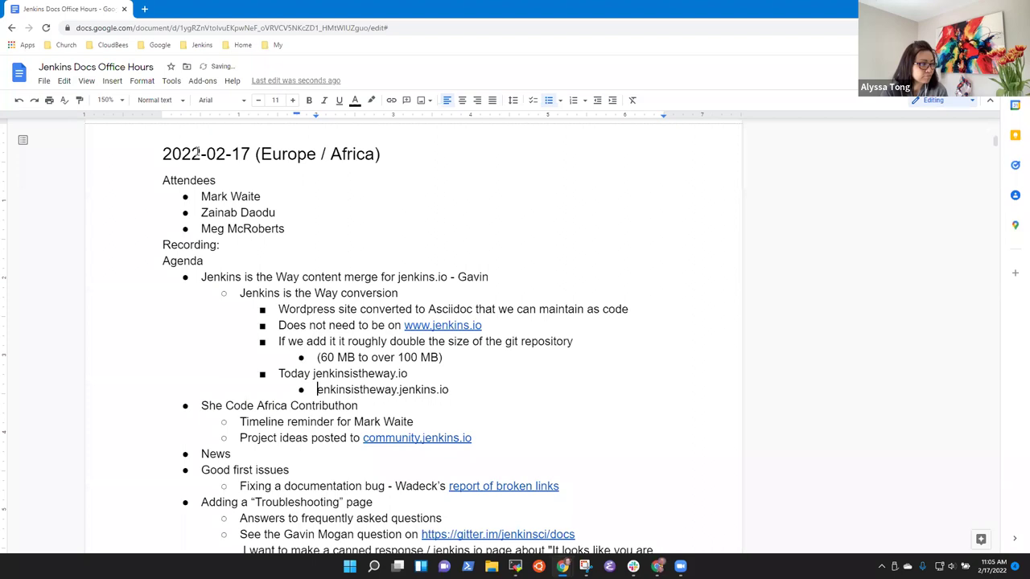
key(End)
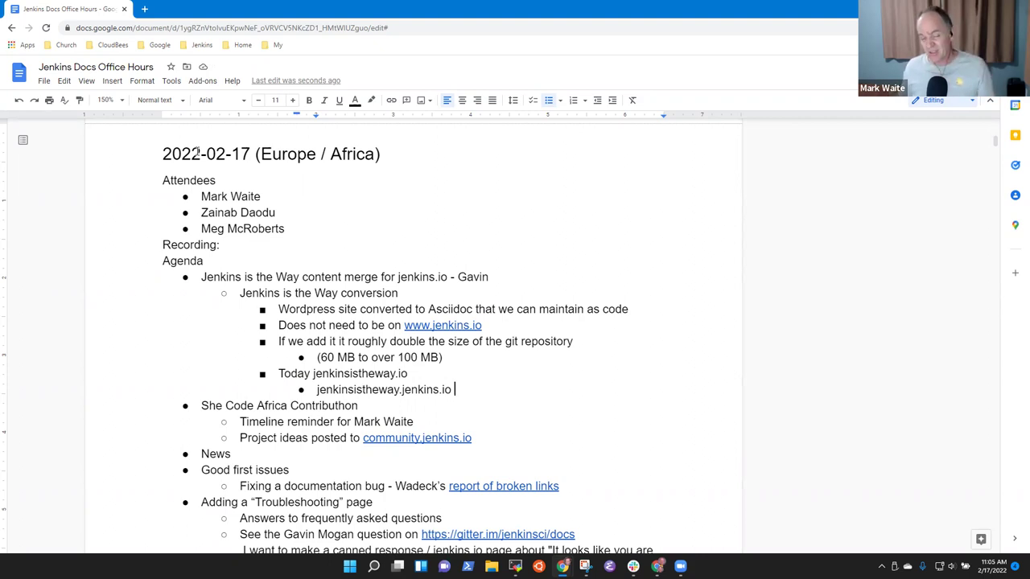
text(as a separa)
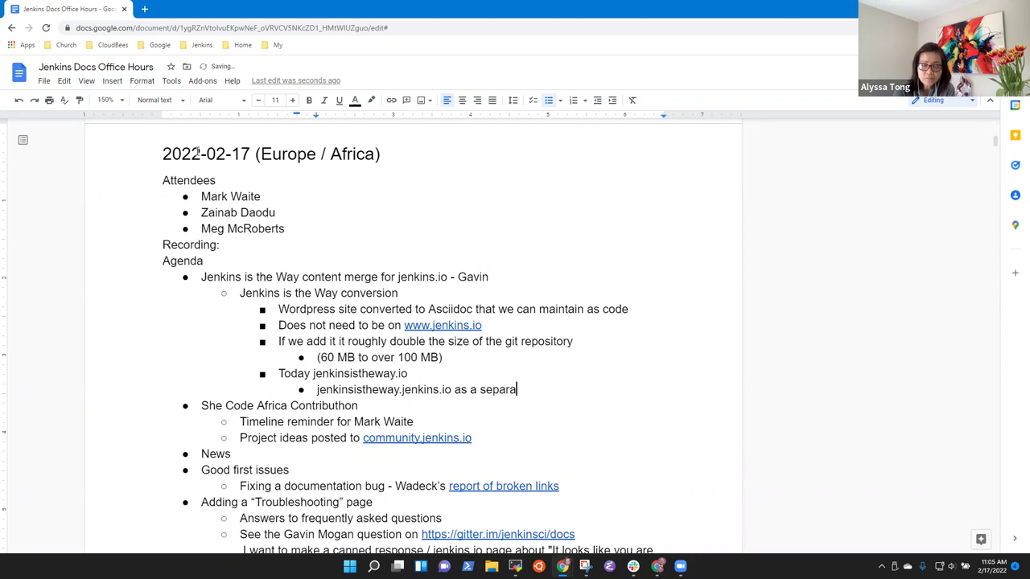
text(te site and )
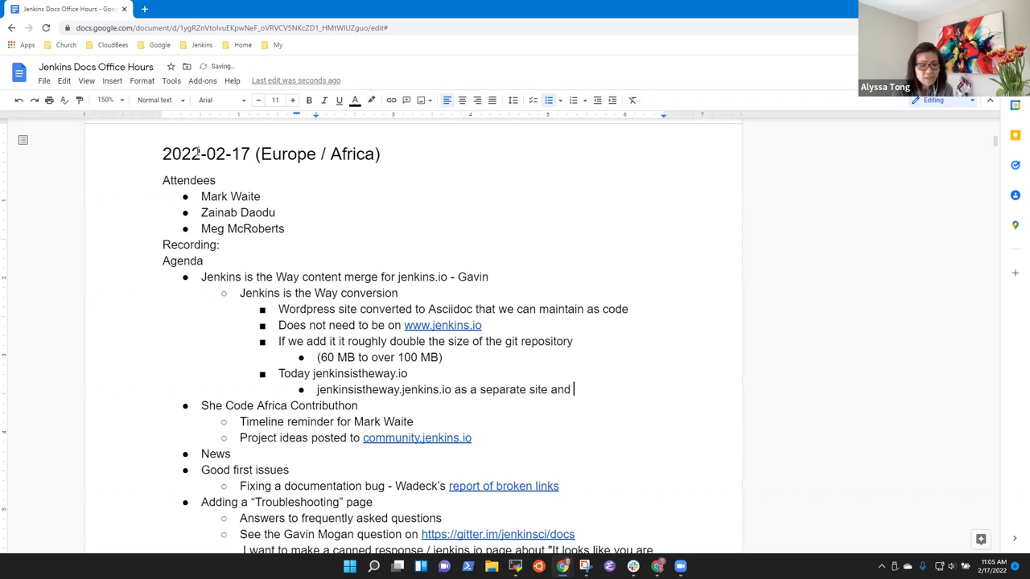
text(separate )
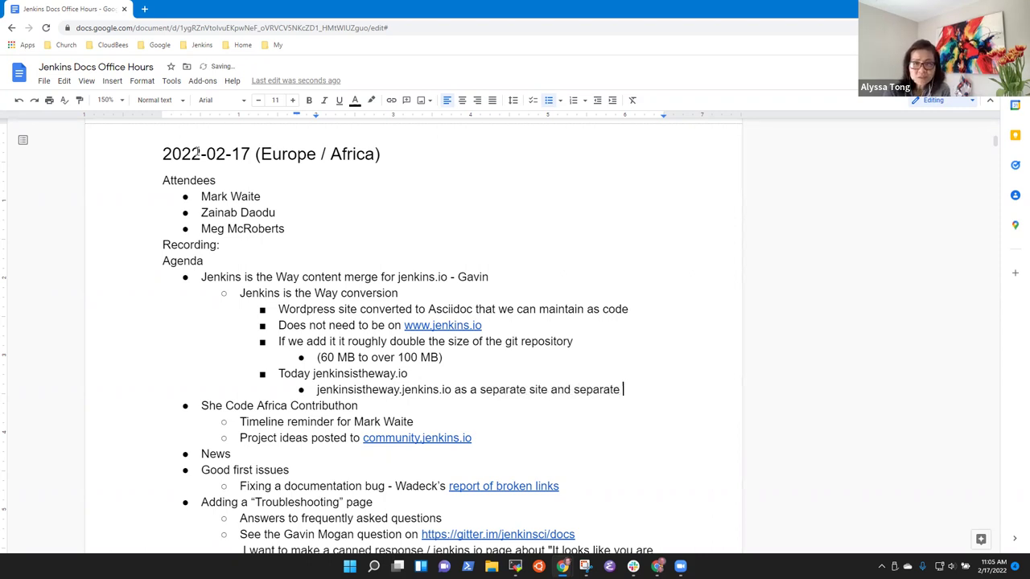
text(repository)
Step: Add 'Redirect the existing wordpress site to the new location', inserting the jenkinsistheway.io domain
key(Return)
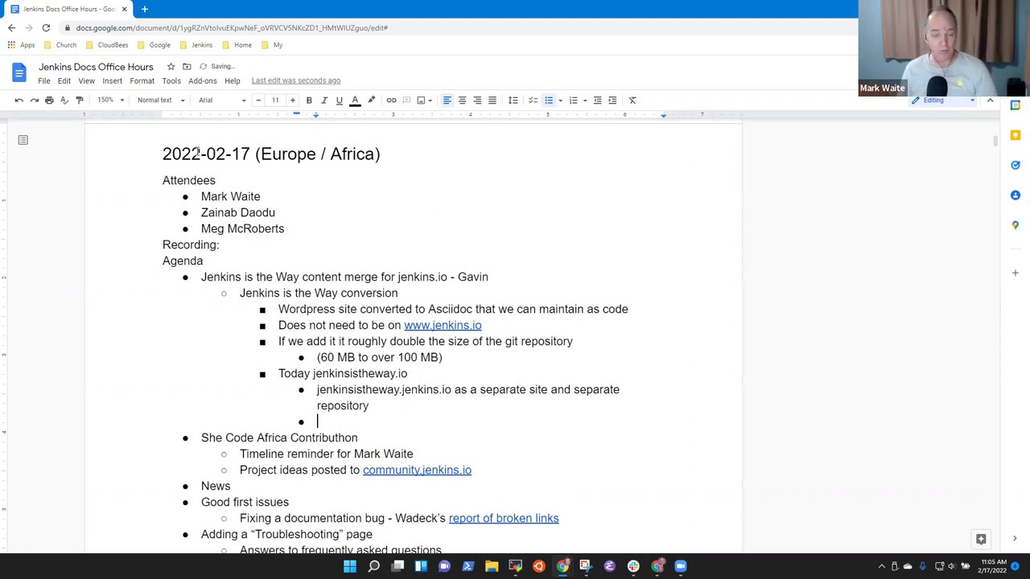
text(Redirect the)
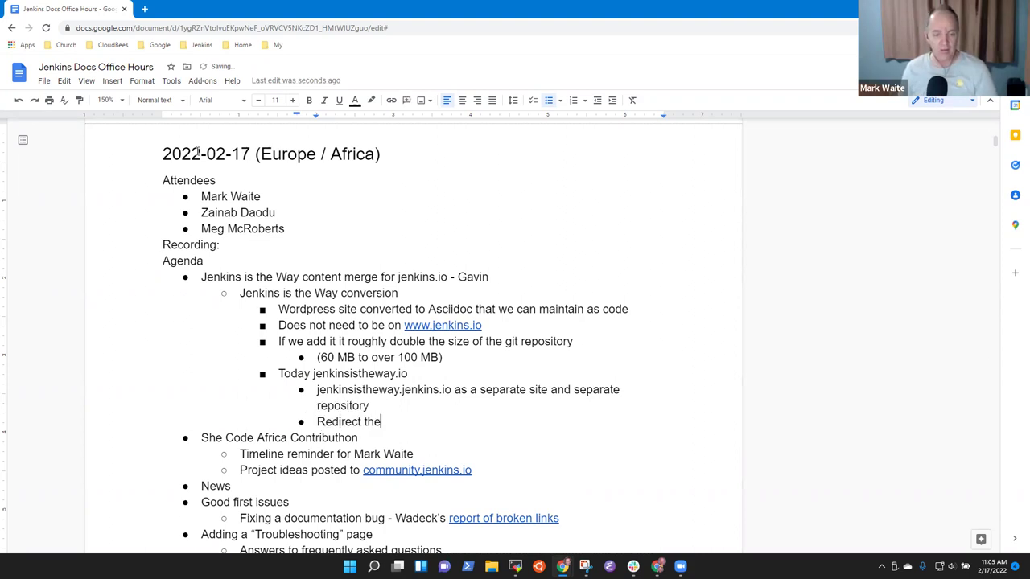
text( existing wordpes)
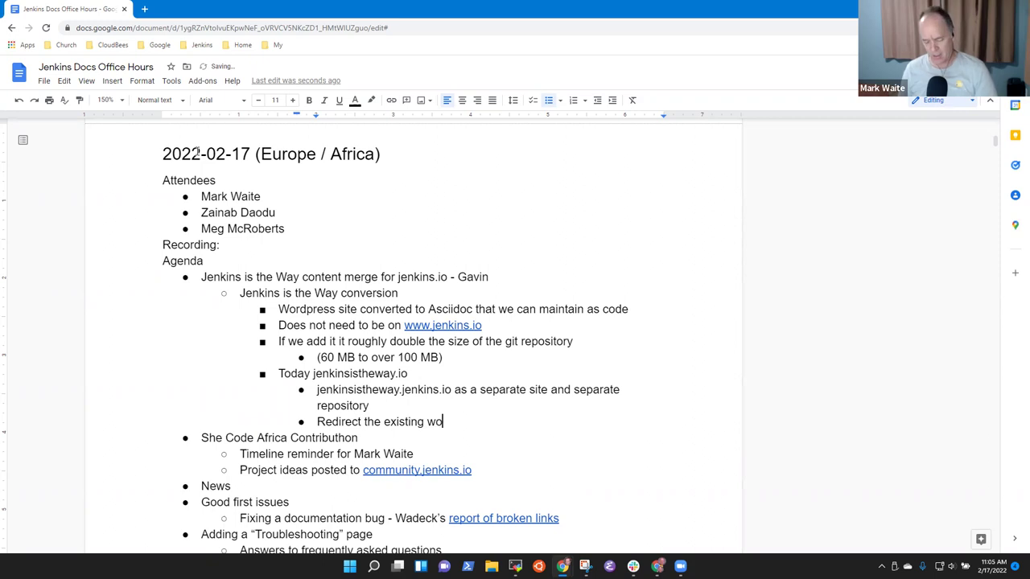
key(BackSpace)
key(BackSpace)
text(ress )
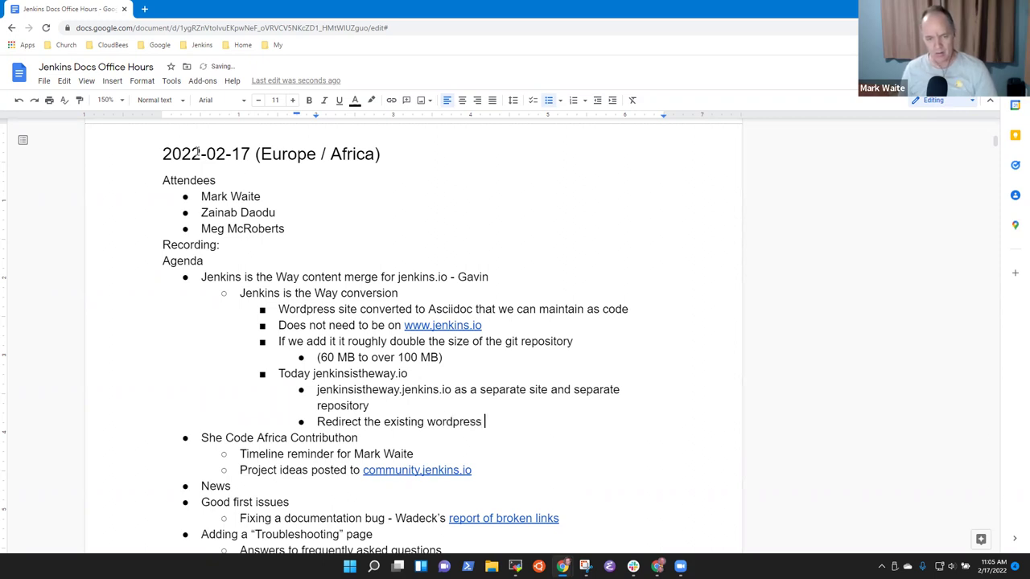
text(site to the new )
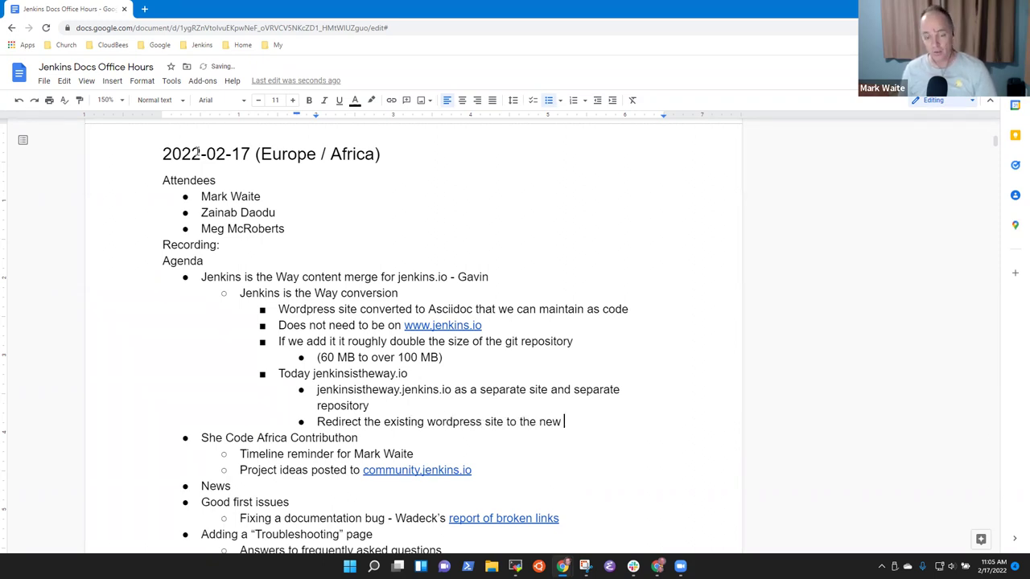
text(location)
key(Up)
key(Up)
key(Up)
key(Left)
key(Left)
key(Home)
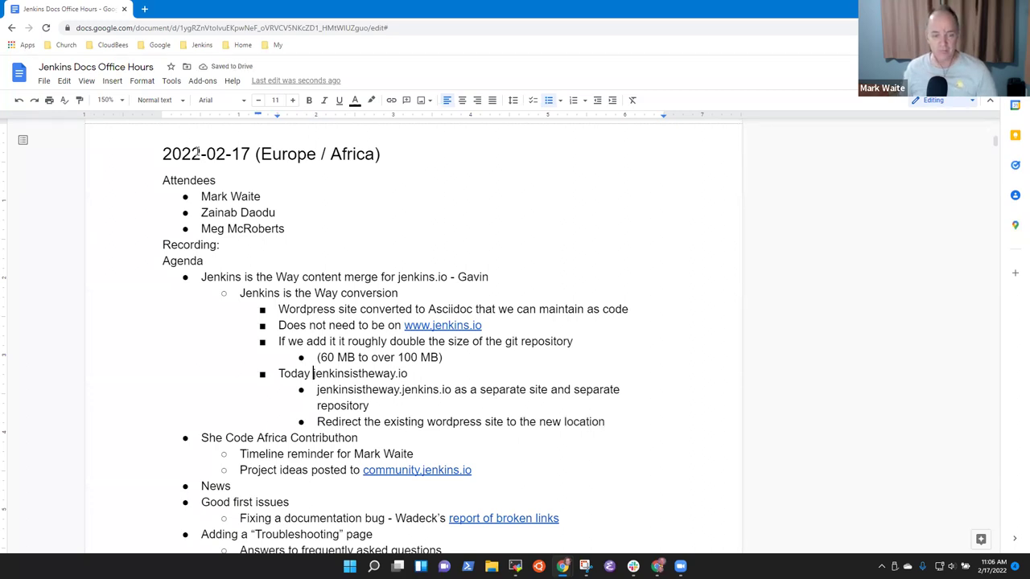
key(shift+End)
key(ctrl+c)
key(Down)
key(Down)
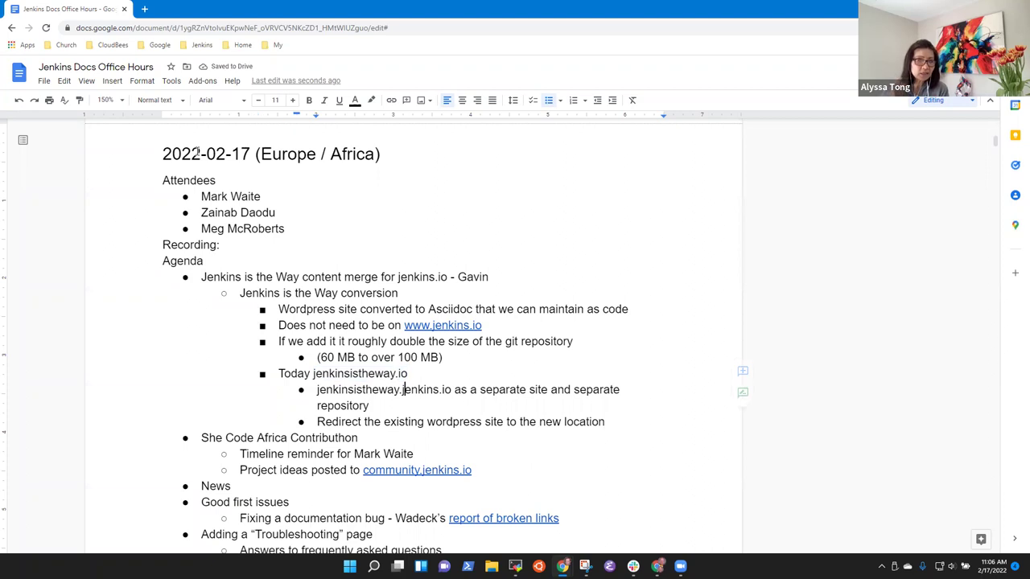
key(Down)
key(ctrl+Right)
key(ctrl+Right)
key(ctrl+Right)
key(ctrl+Right)
key(ctrl+v)
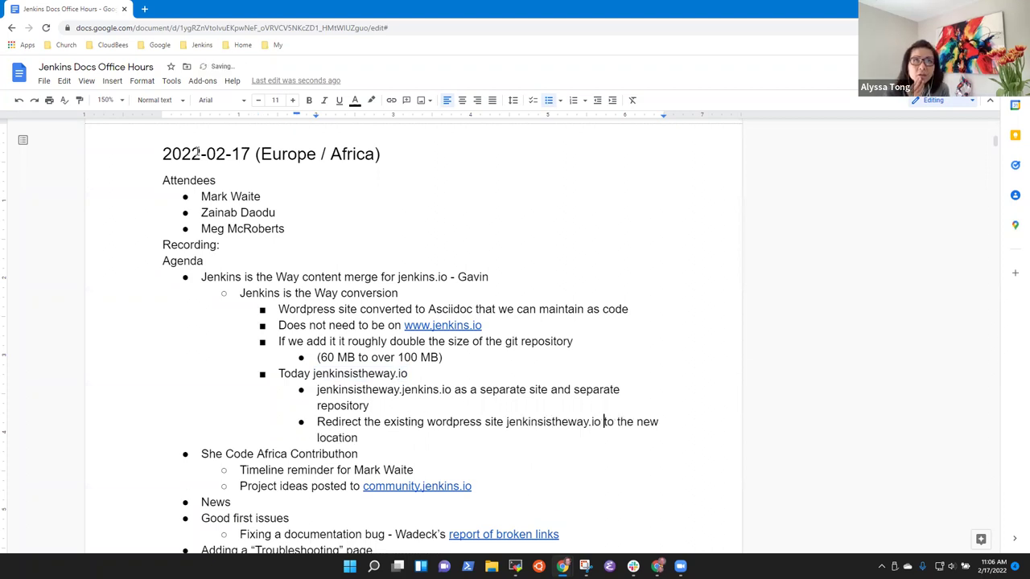
Step: Append the jenkinsistheway.jenkins.io address after 'new location' in the redirect note
key(Down)
key(Up)
key(Up)
key(Up)
key(Home)
key(ctrl+shift+Right)
key(ctrl+shift+Right)
key(ctrl+shift+Right)
key(ctrl+shift+Right)
key(ctrl+shift+Right)
key(shift+Left)
key(ctrl+c)
key(Down)
key(Down)
key(Down)
key(ctrl+v)
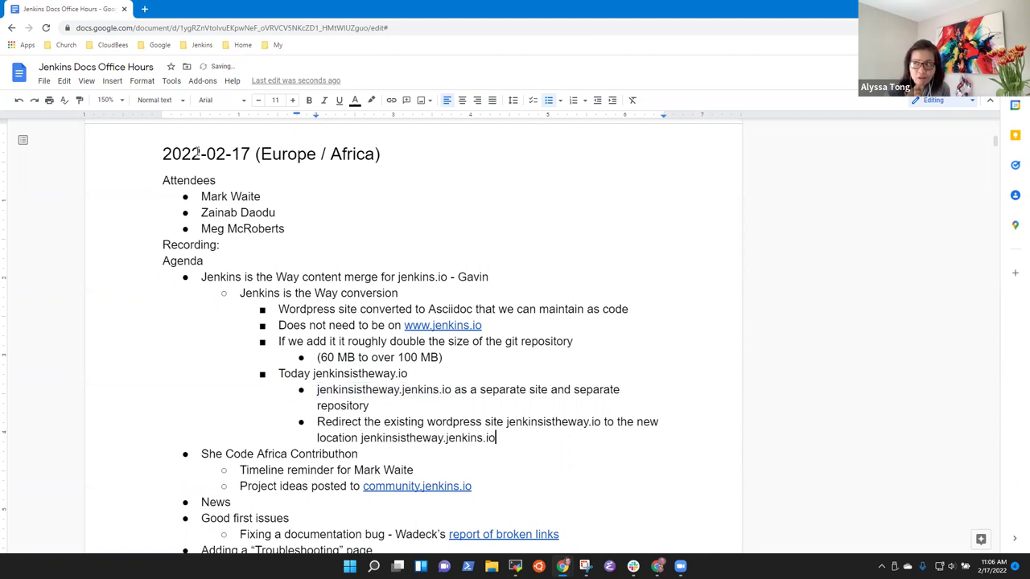
Step: Add a bullet 'Need to be complete by April renewal'
key(Return)
text(April)
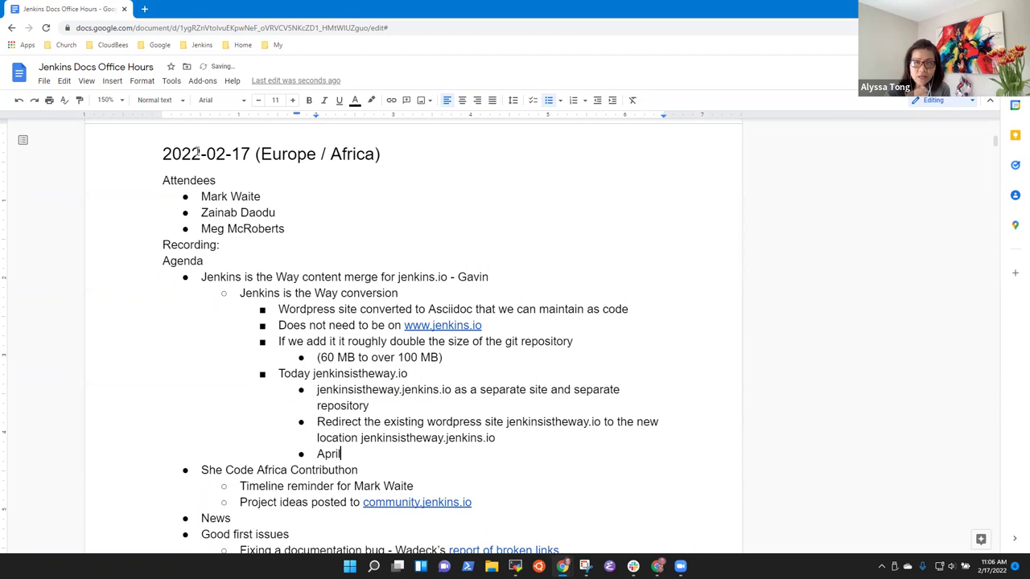
key(ctrl+BackSpace)
text(Need to be )
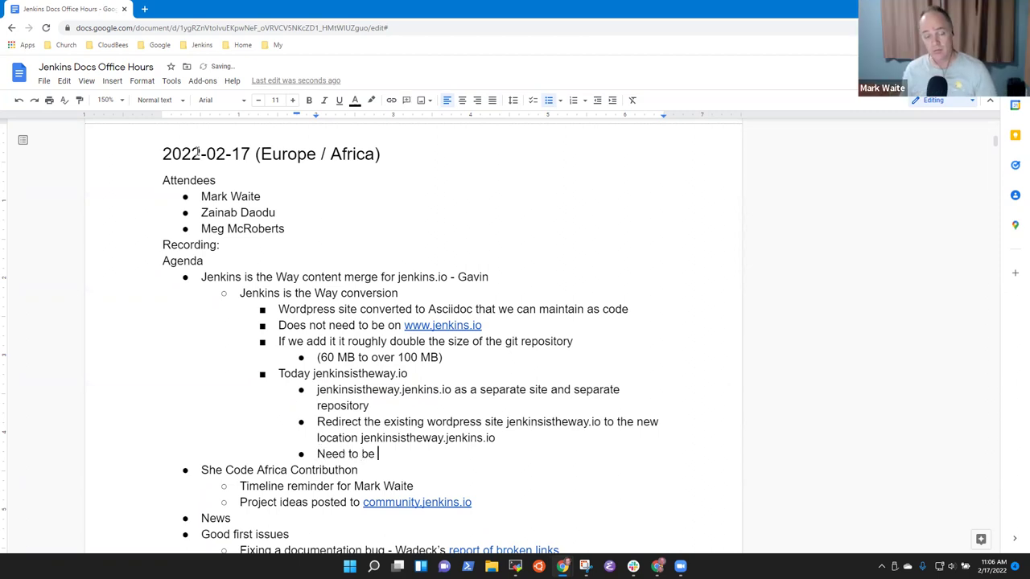
text(complete by)
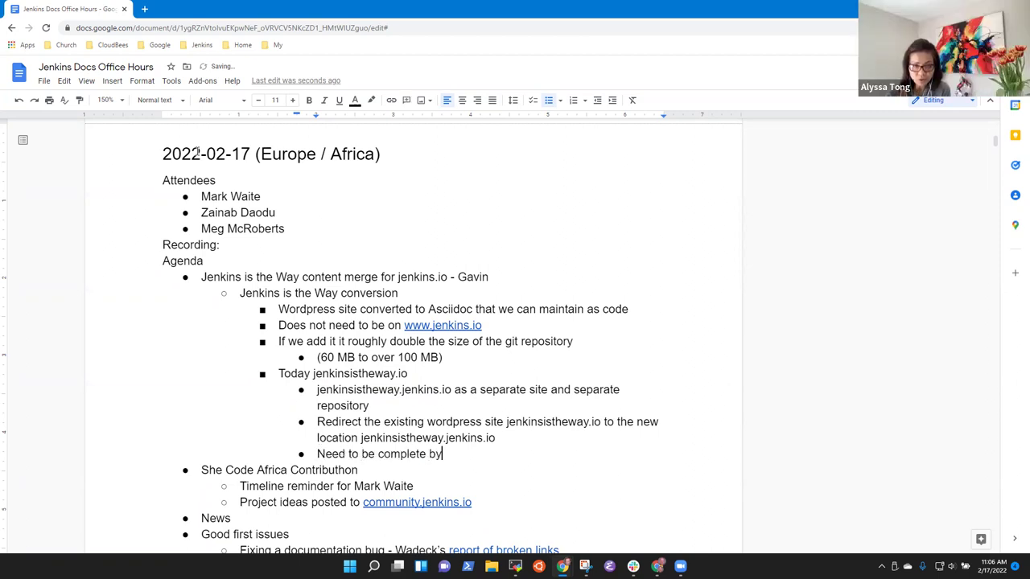
text( April renewal)
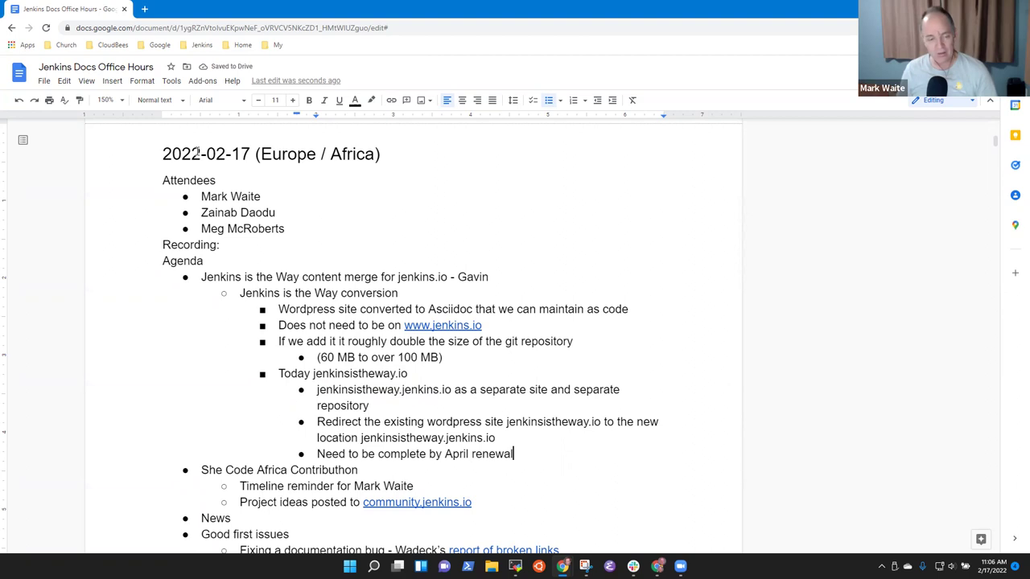
Step: Add an action item for a team member to confirm jenkinsistheway.jenkins.io can be hosted in the Jenkins infra
key(Return)
key(shift+Tab)
text(Mark )
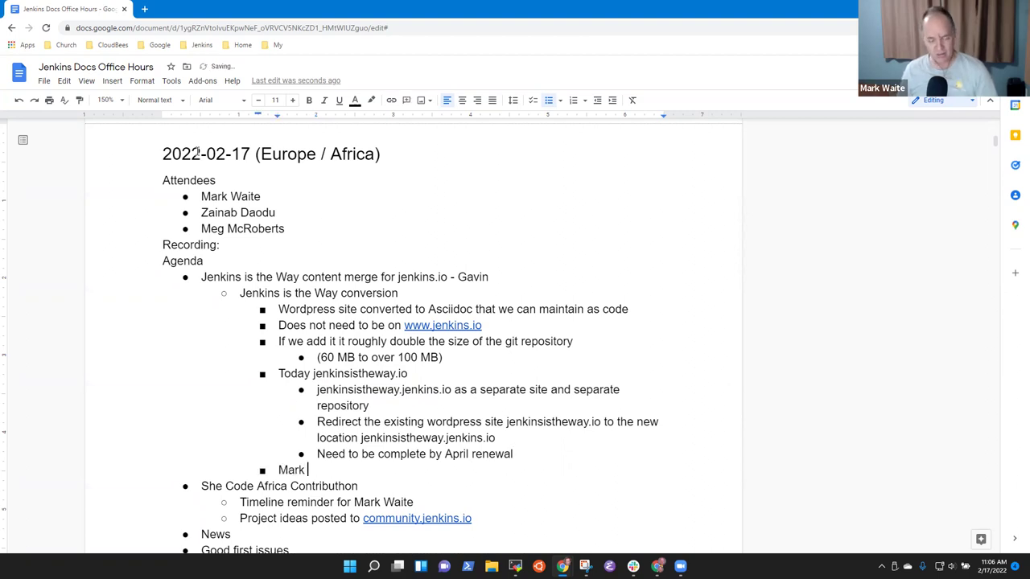
text(to wo)
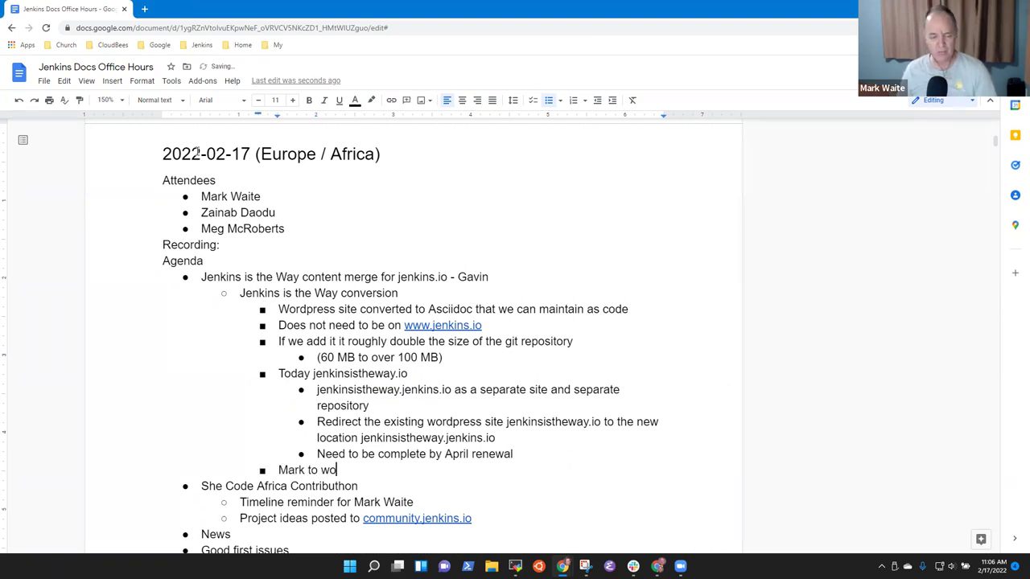
text(rk with the infr)
key(BackSpace)
key(BackSpace)
key(BackSpace)
key(BackSpace)
text(infra to confirm that we can host)
key(Up)
key(ctrl+Left)
key(shift+End)
key(ctrl+c)
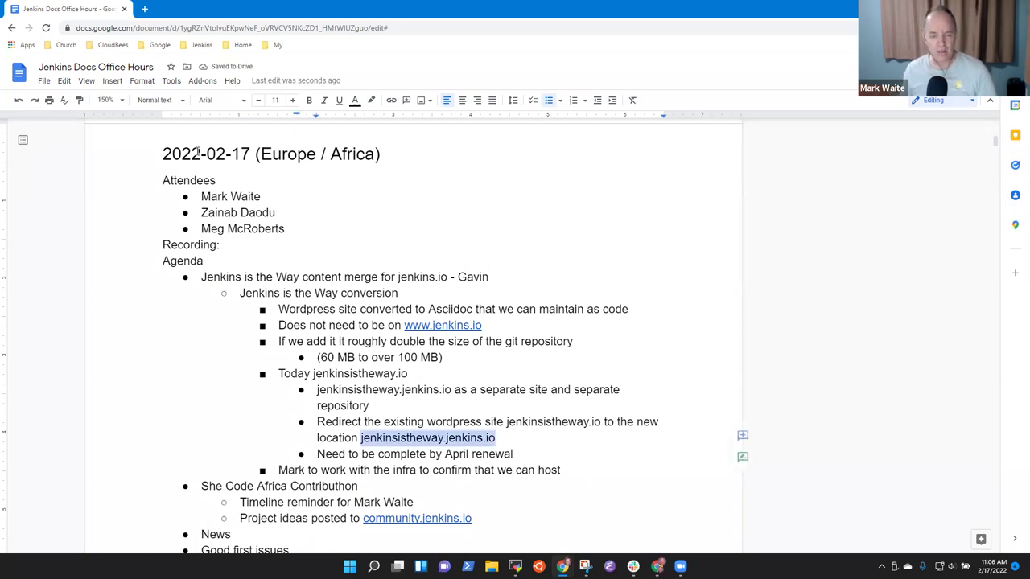
key(Down)
key(Down)
key(End)
key(ctrl+v)
text(in )
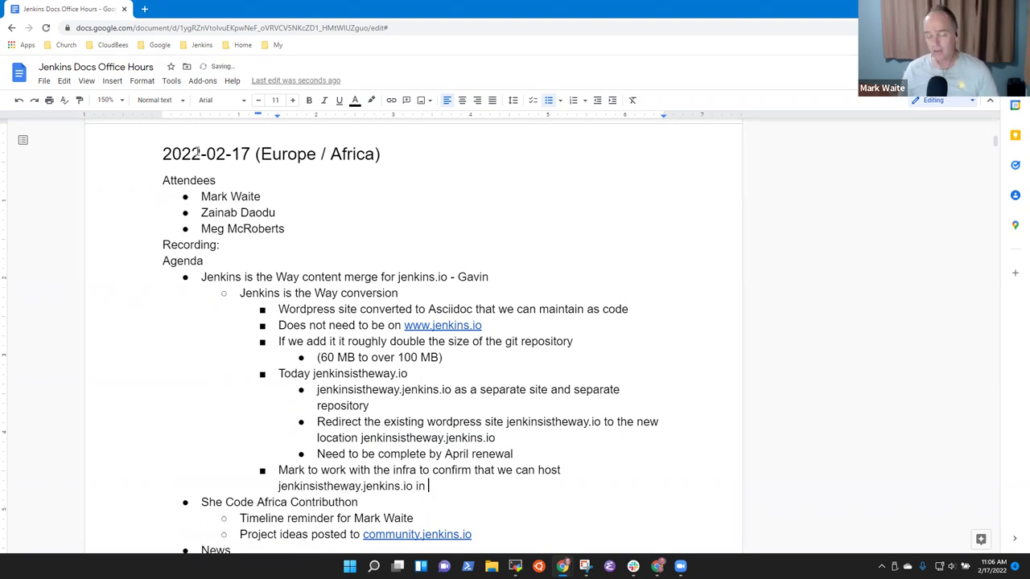
text(the Jenkins infra)
Step: Nest 'GitHub repository' and 'Site (could be on netlify, elsewhere)' sub-points under the action item
key(Return)
key(Tab)
text(Git)
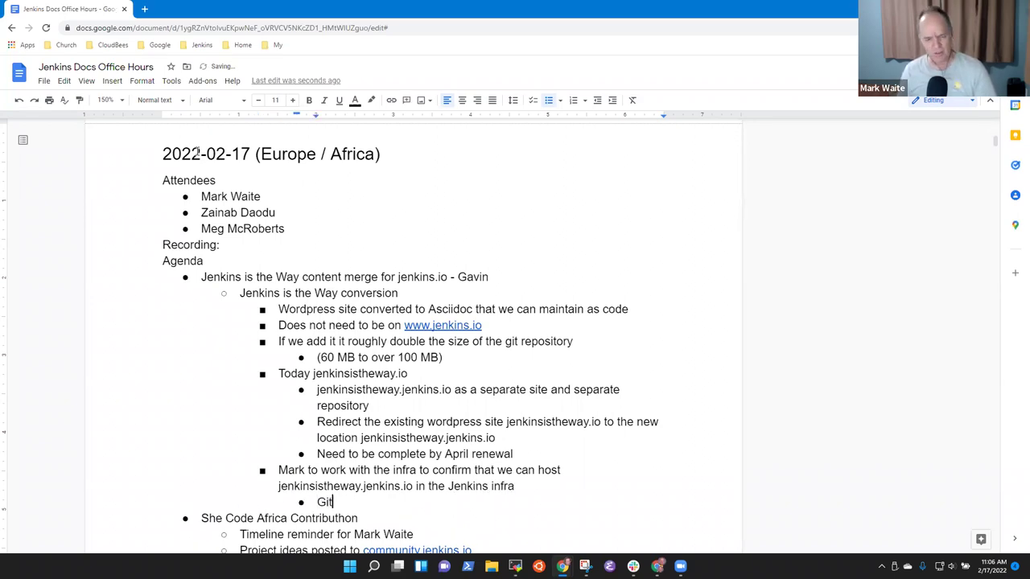
text(Hub repository)
key(Return)
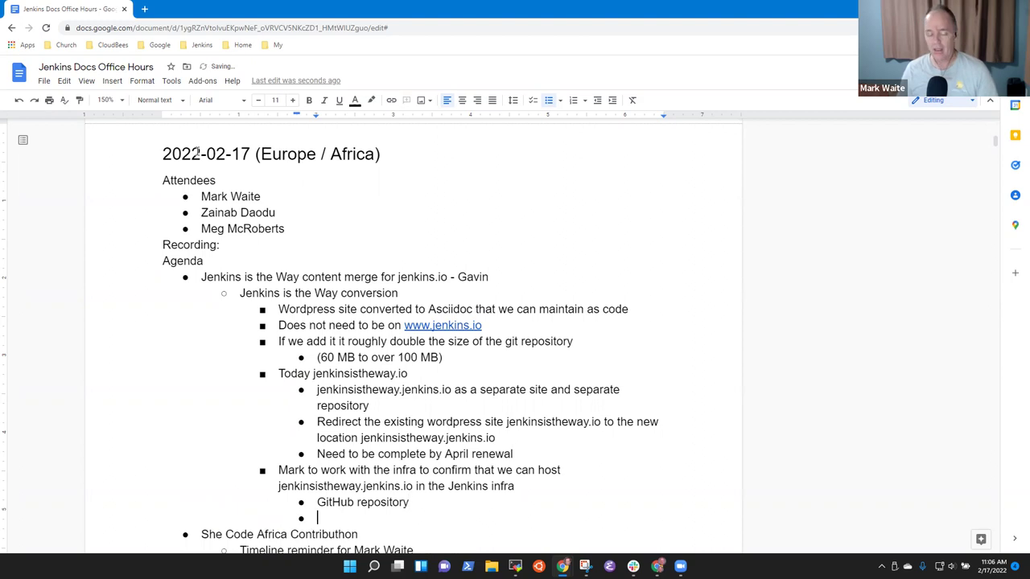
text(Site ()
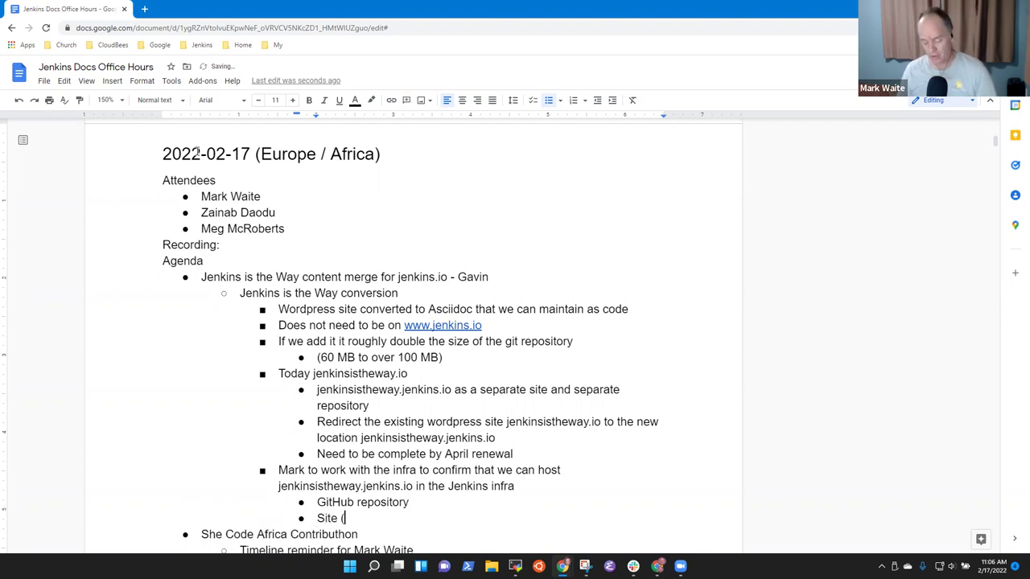
text(could be on ne)
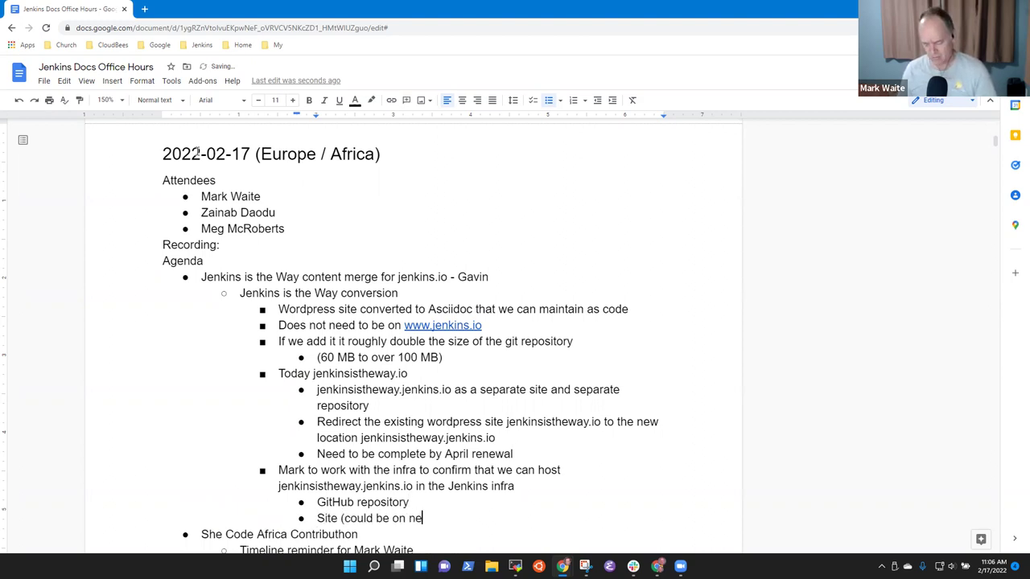
text(tlify, e)
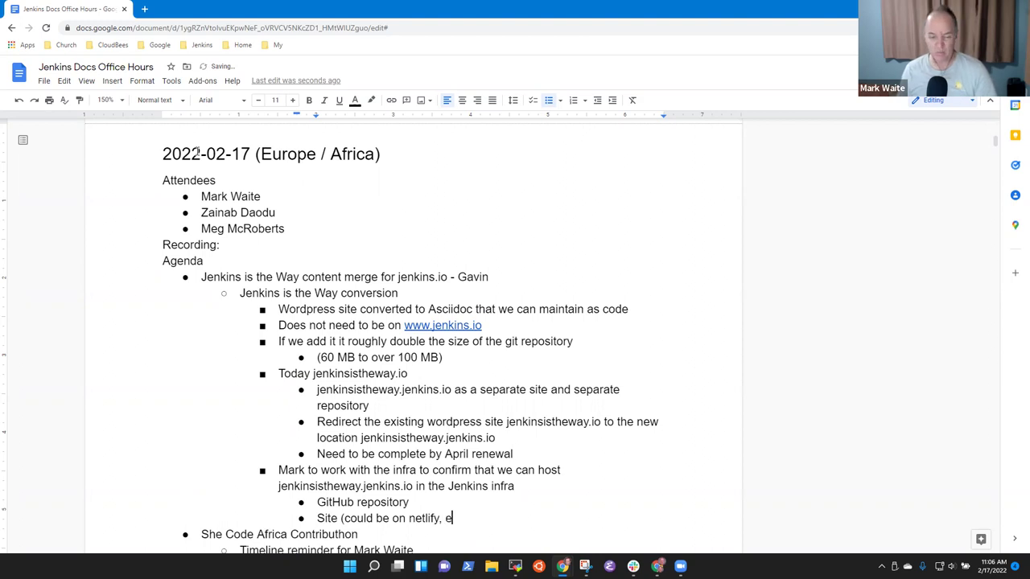
text(lsewhere))
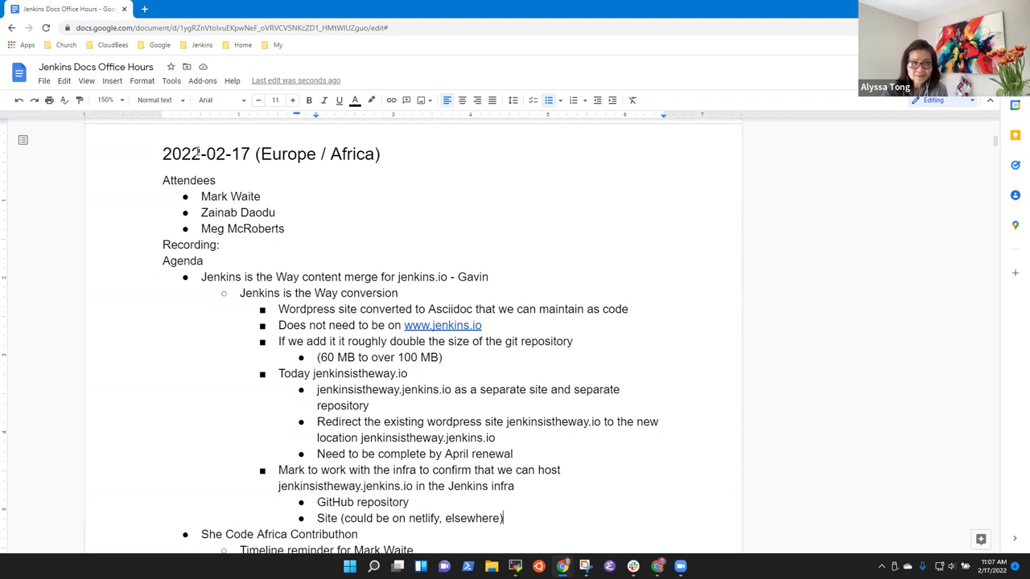
Step: Create an empty indented bullet below the She Code Africa Contributhon 'Timeline reminder' line
scroll(352, 311, down, 2)
scroll(349, 312, down, 1)
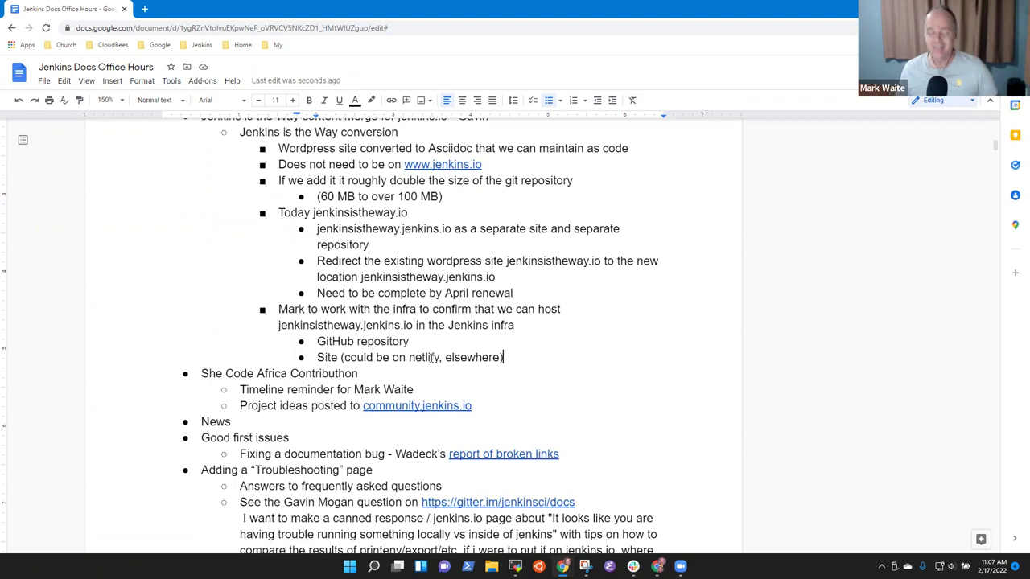
key(Down)
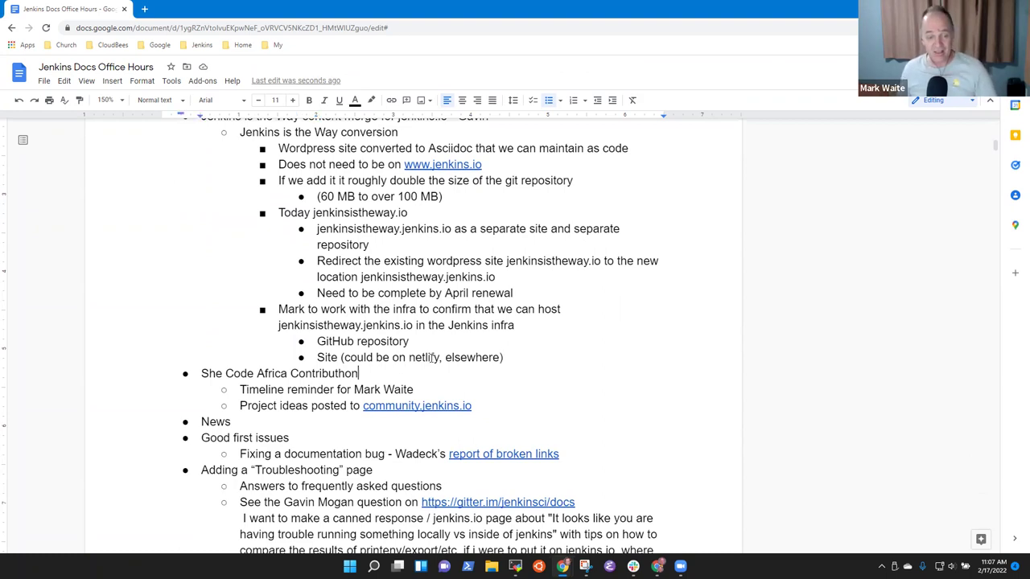
key(shift+End)
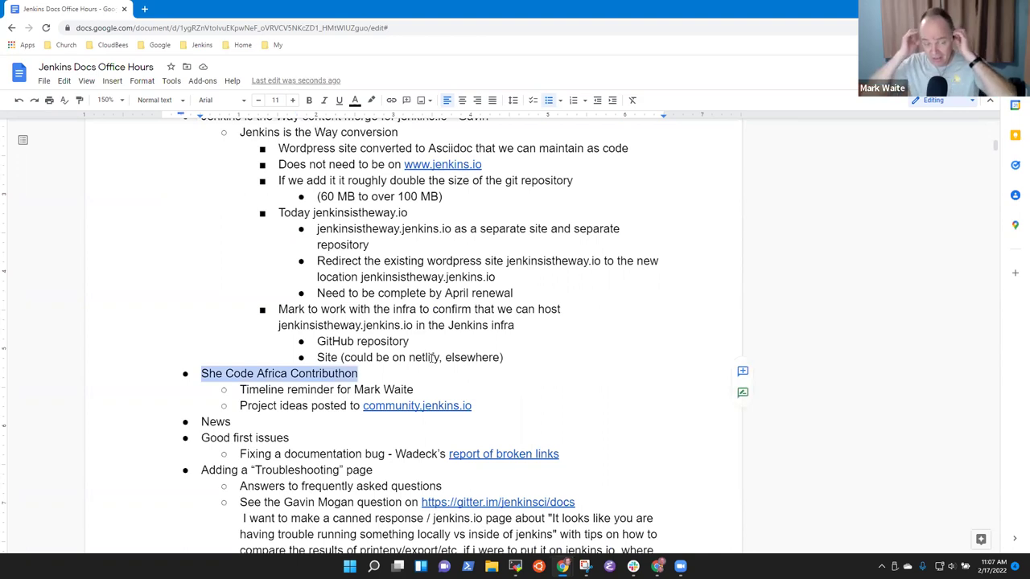
key(Down)
key(End)
key(Return)
key(Tab)
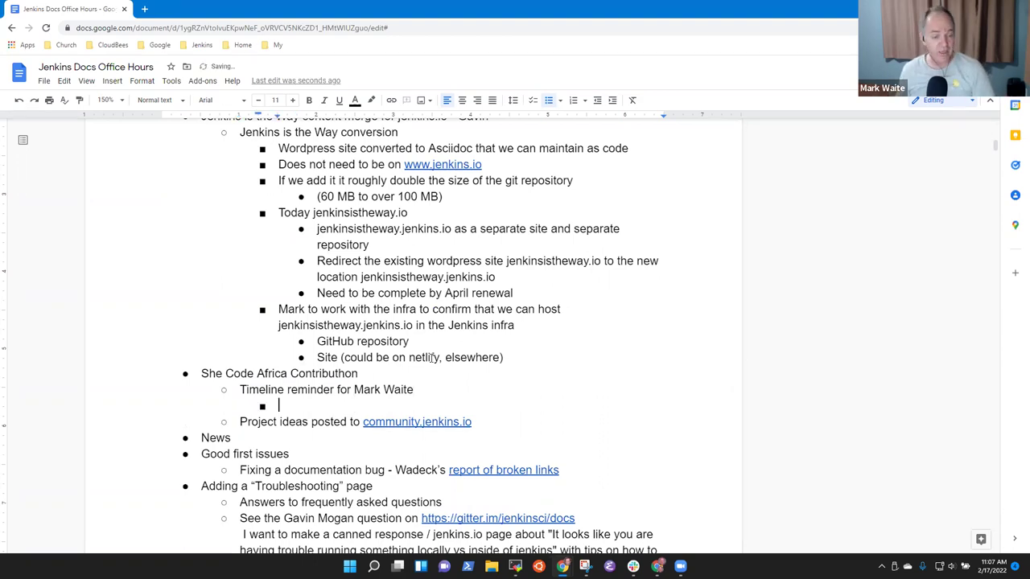
key(shift+Tab)
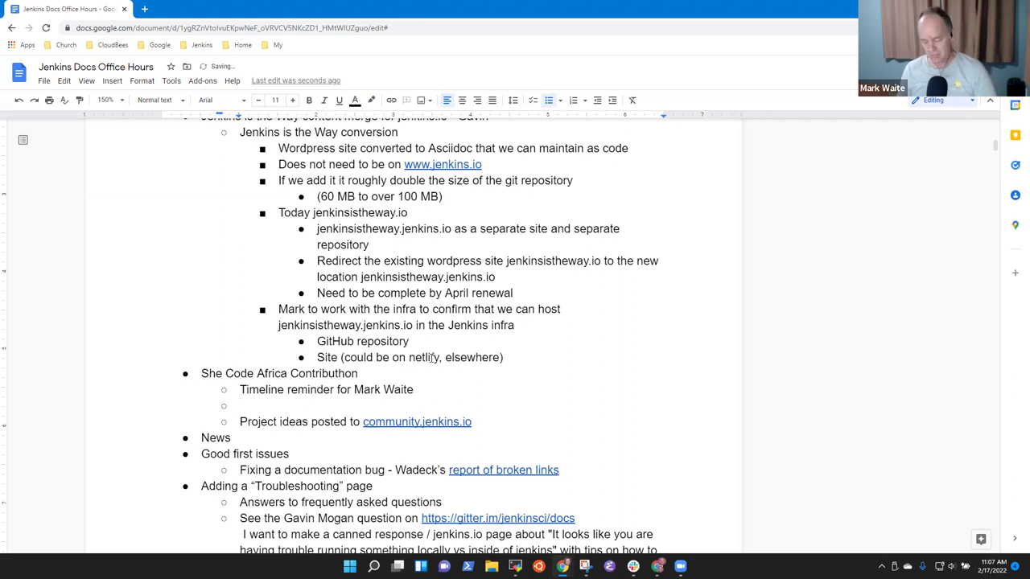
key(Tab)
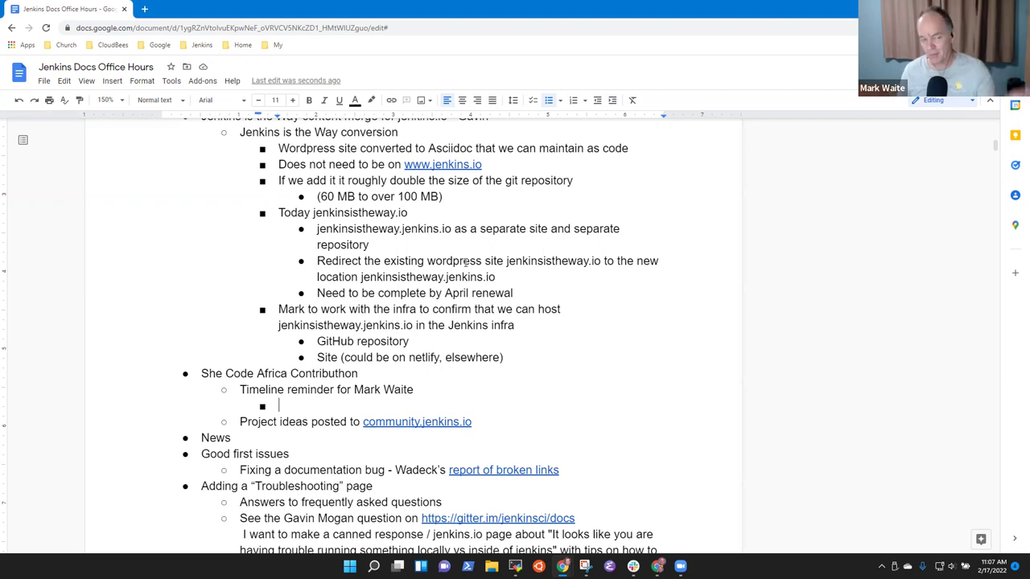
Step: Enter 'sheCodeAfrica' in a new Chrome tab, then go back to the Jenkins Docs Office Hours document
click(143, 8)
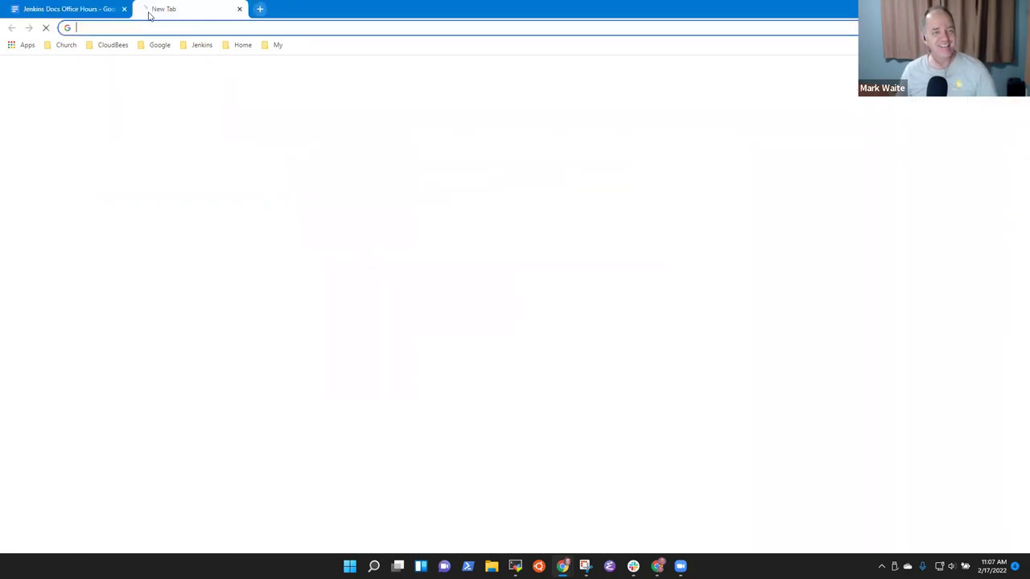
text(sheCodeAfr)
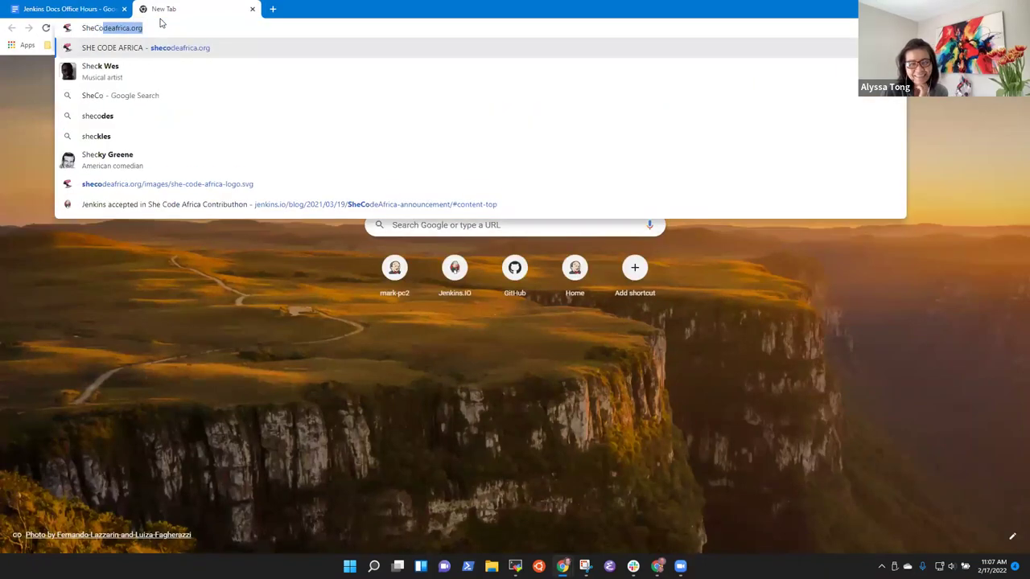
text(ica)
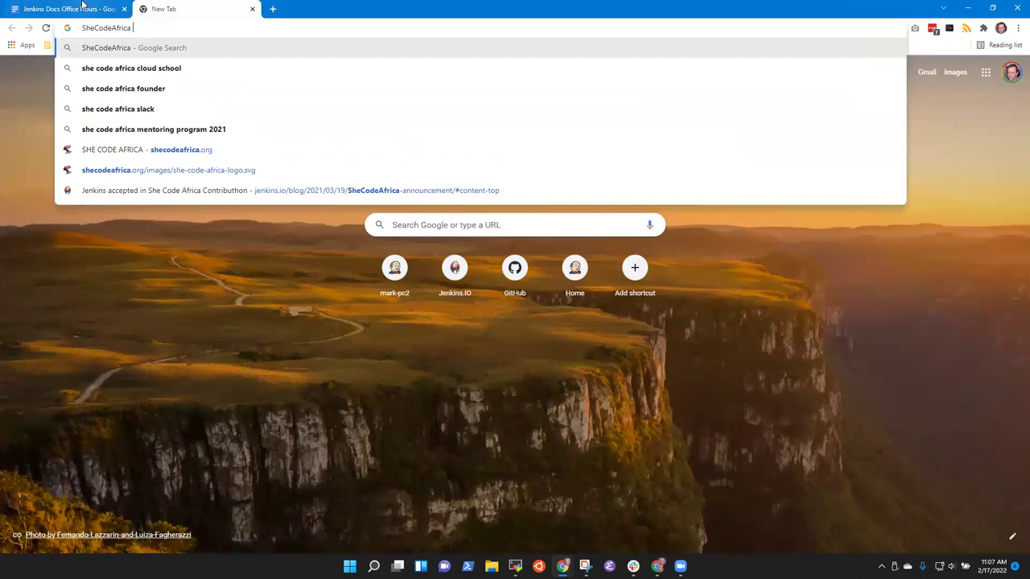
click(84, 9)
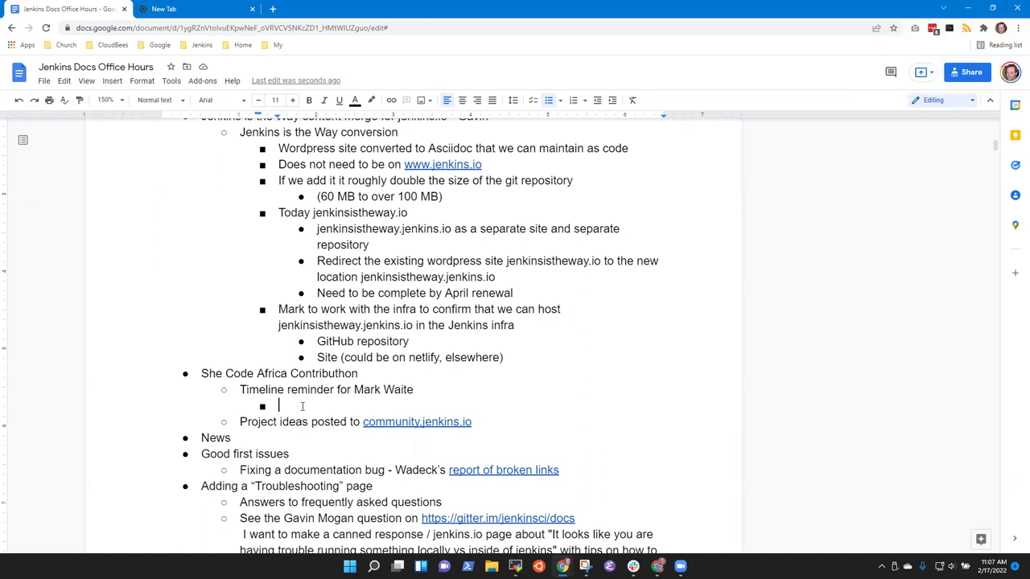
Step: Note the end-of-February project ideas deadline and that a contributor is working the CloudBees funding agreement
text(Project ideas need to be submitee)
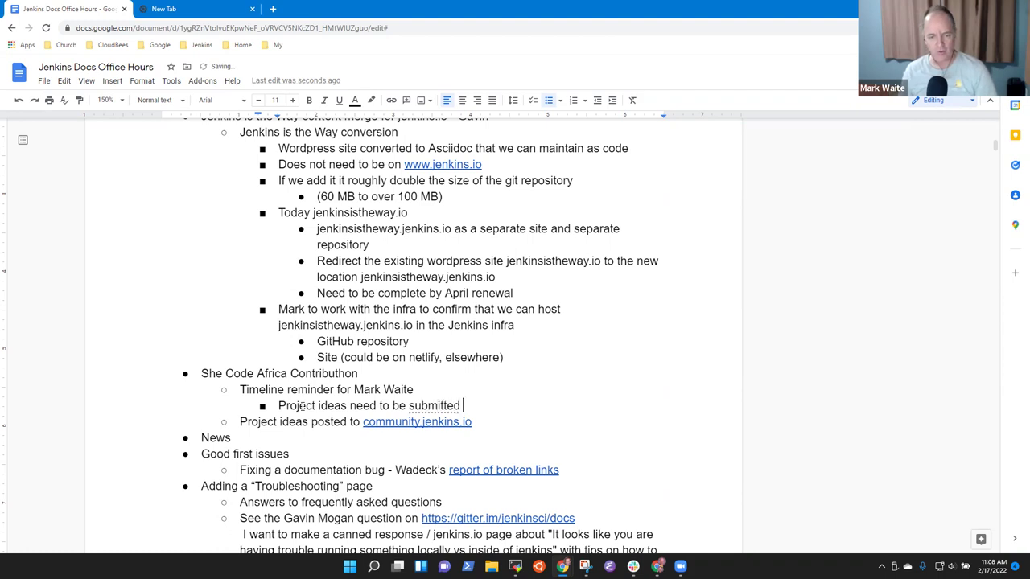
text( before end )
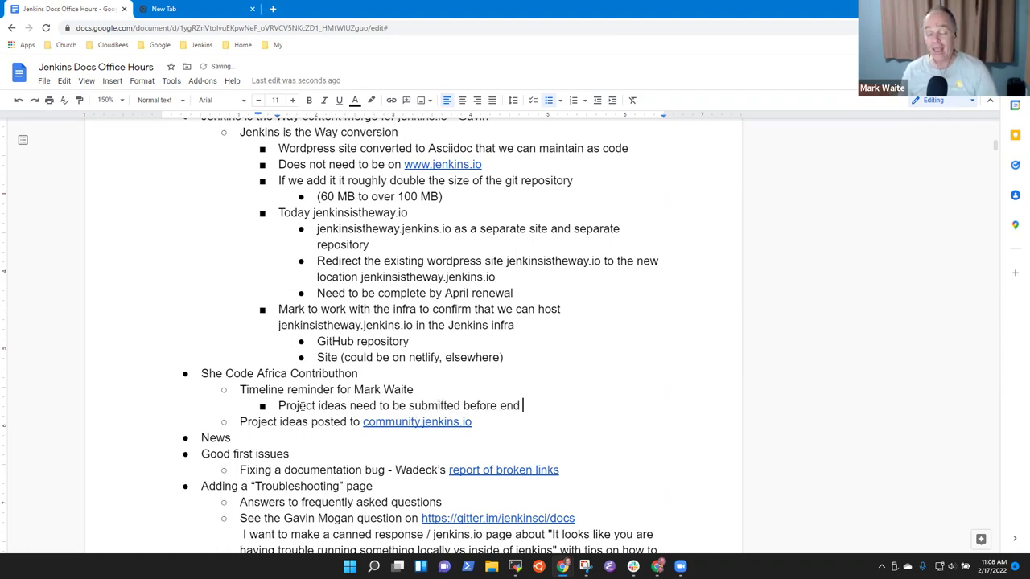
text(of February)
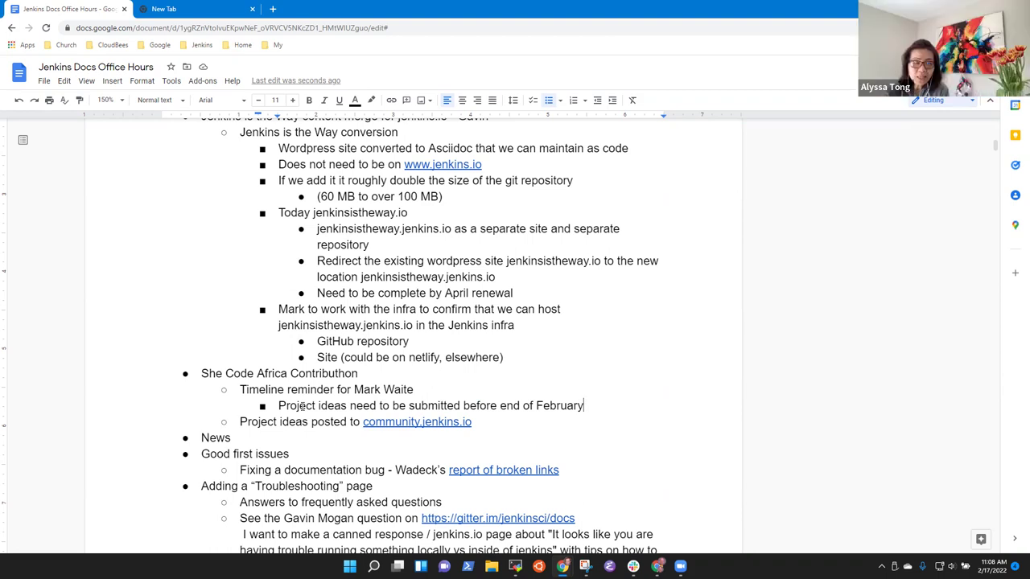
key(Return)
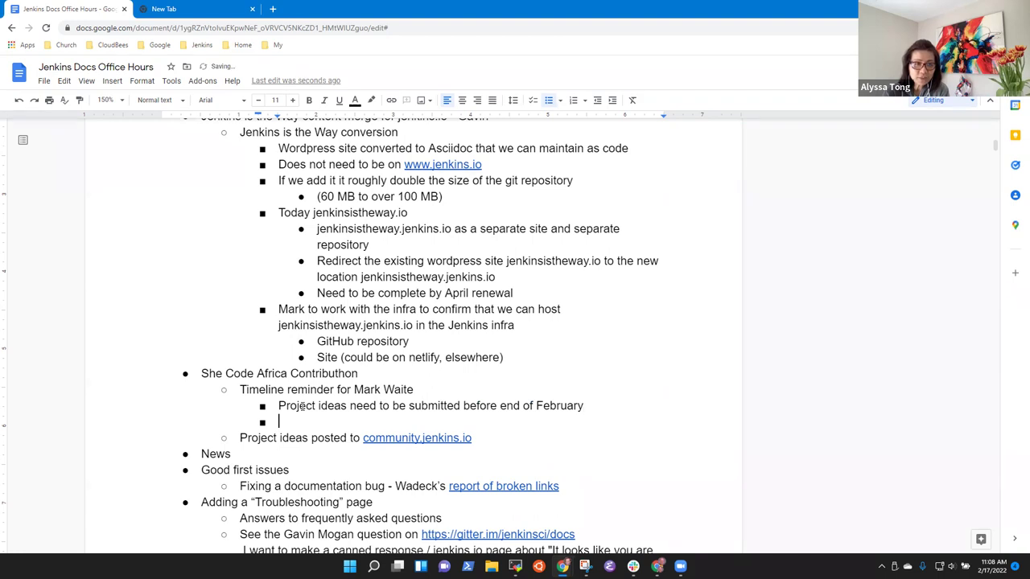
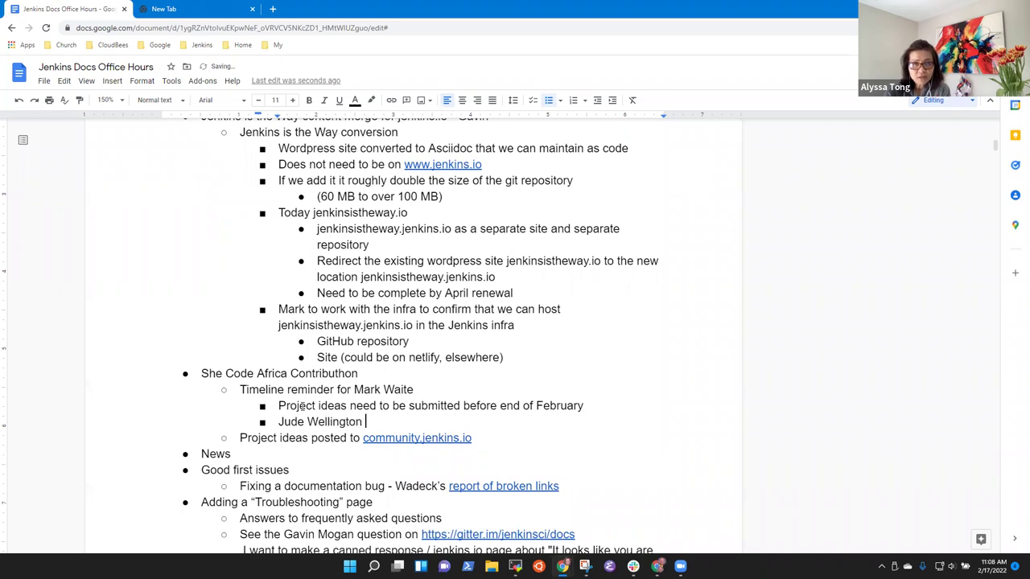
text( is working)
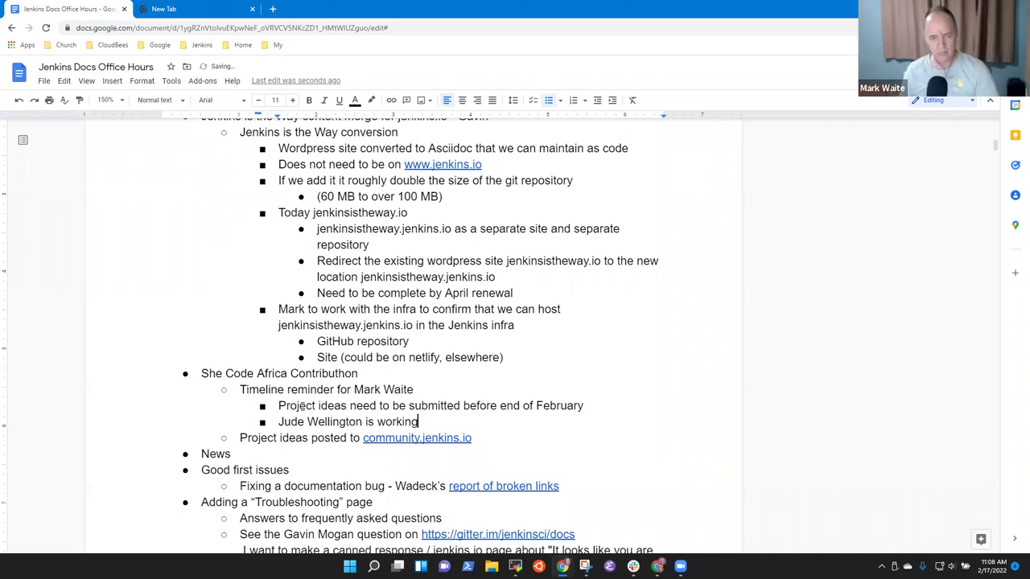
text( the agreement )
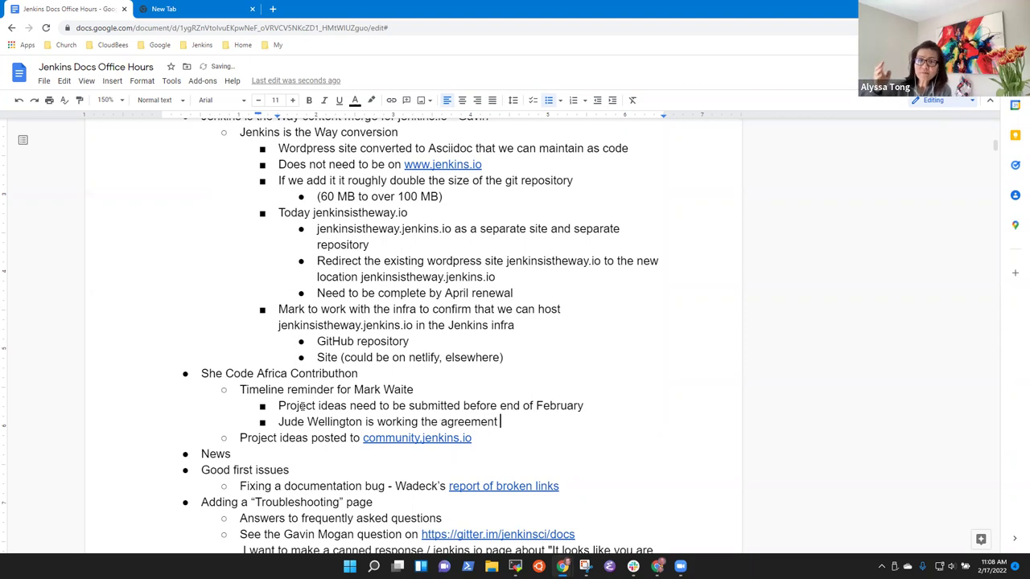
text(for CloudBee)
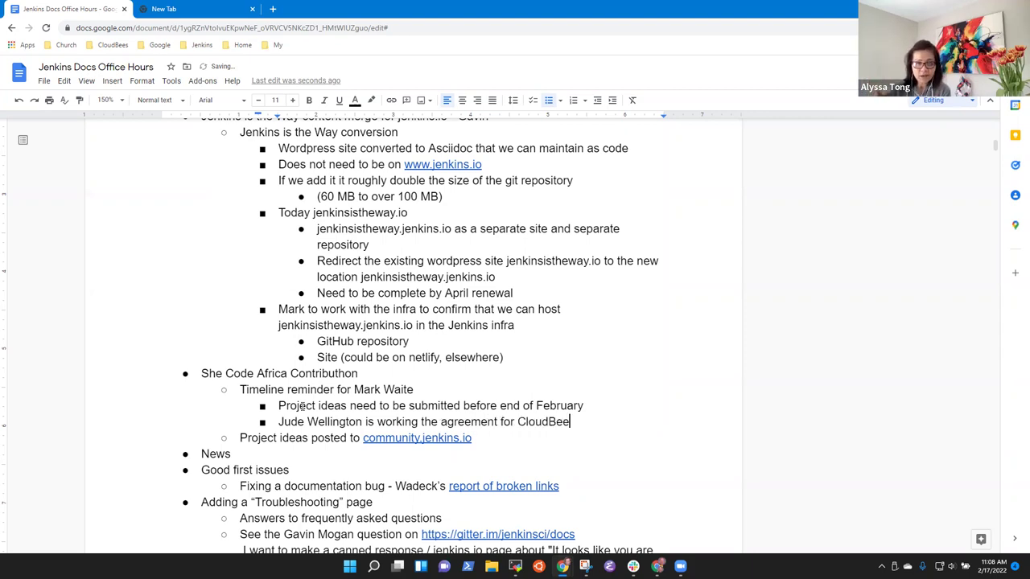
text(s funding)
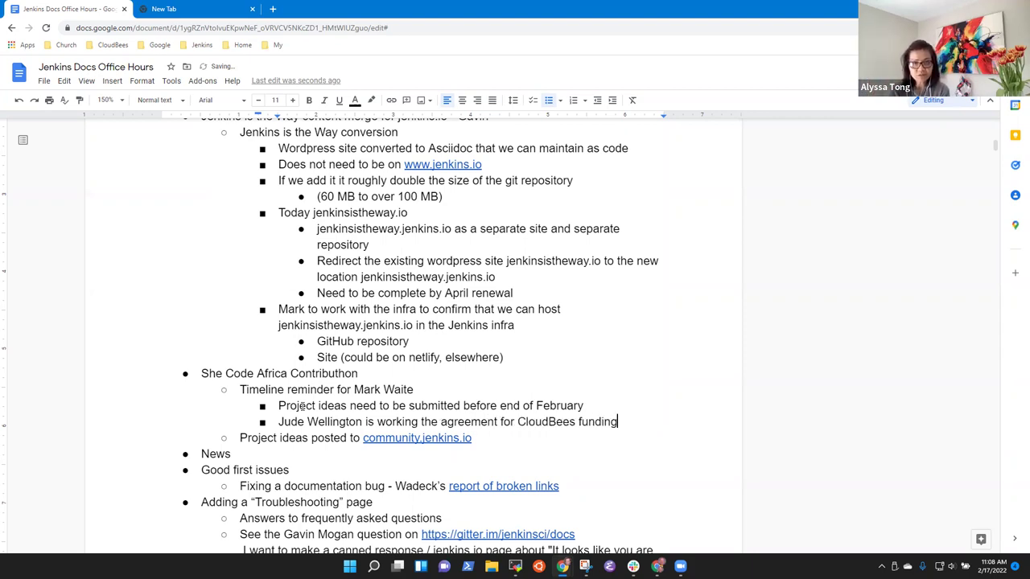
Step: Nest 'CloudBees funding is approved internally at CloudBees' one level below the funding agreement line
key(Return)
key(Tab)
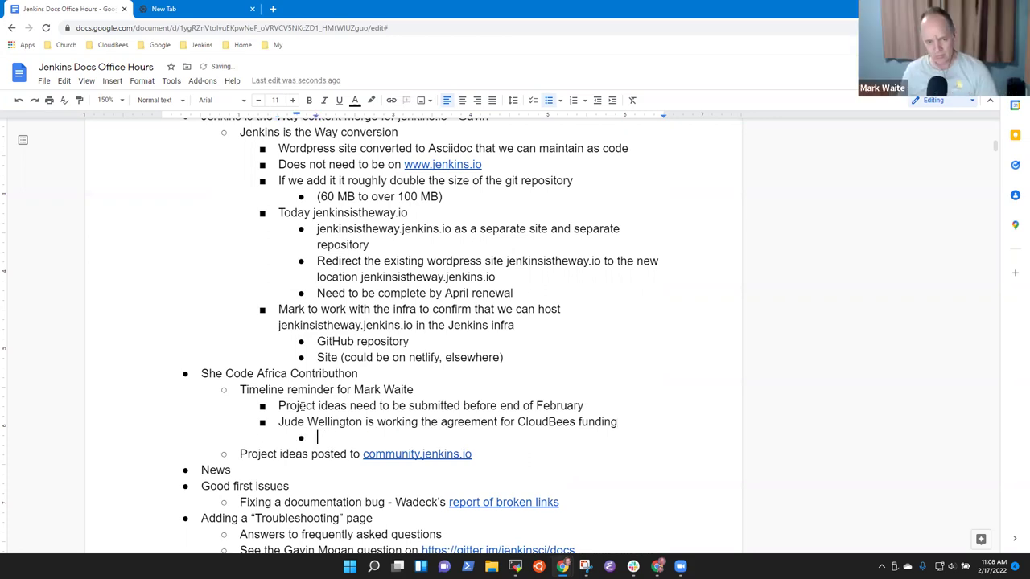
text(CloudB)
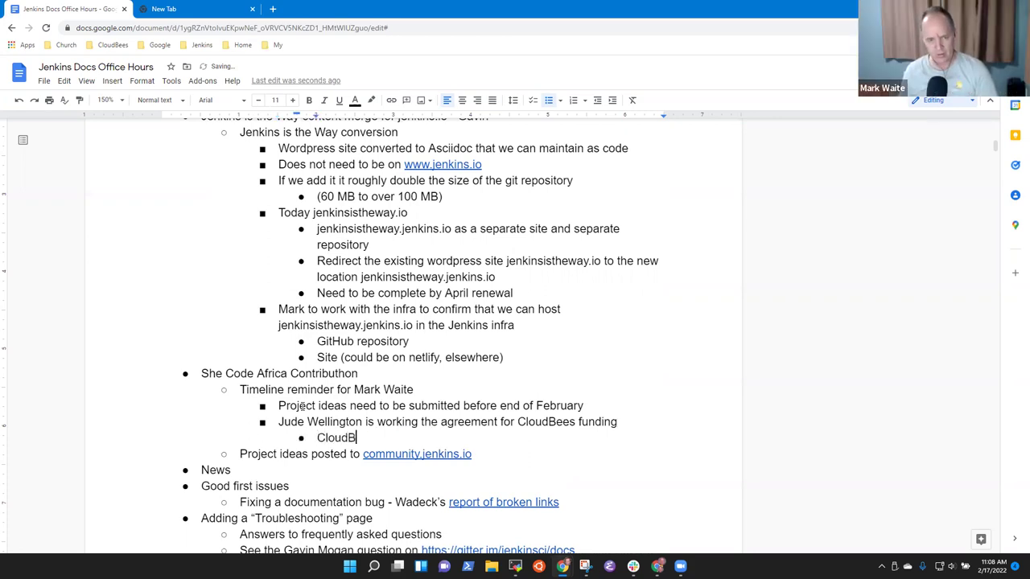
text(ees)
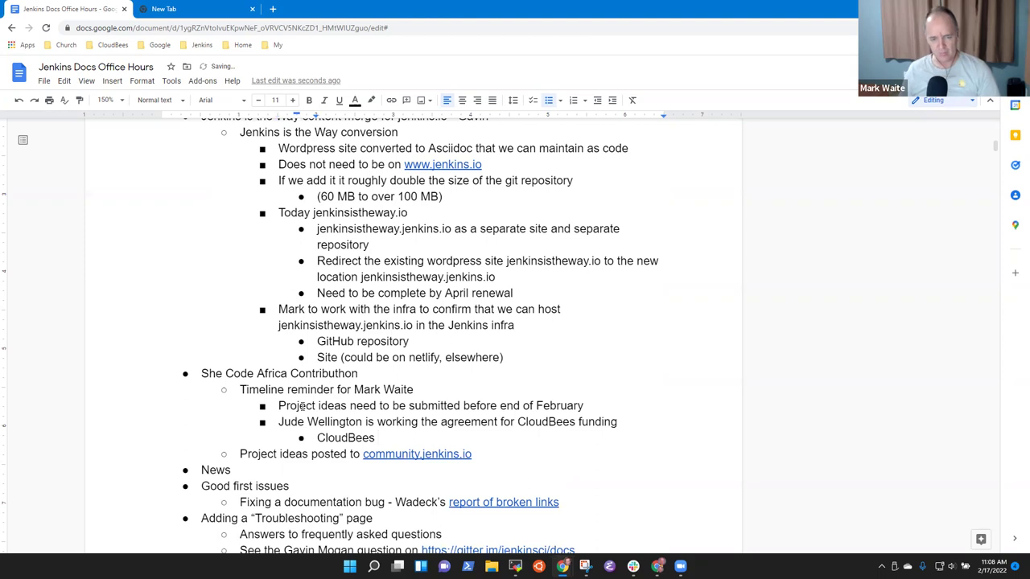
text( funding )
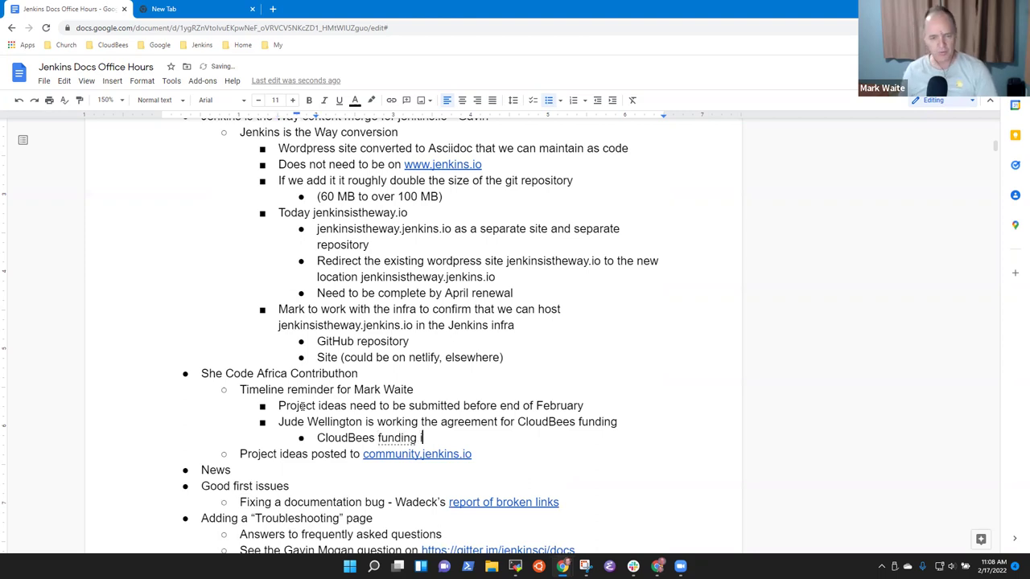
text(is approved uint)
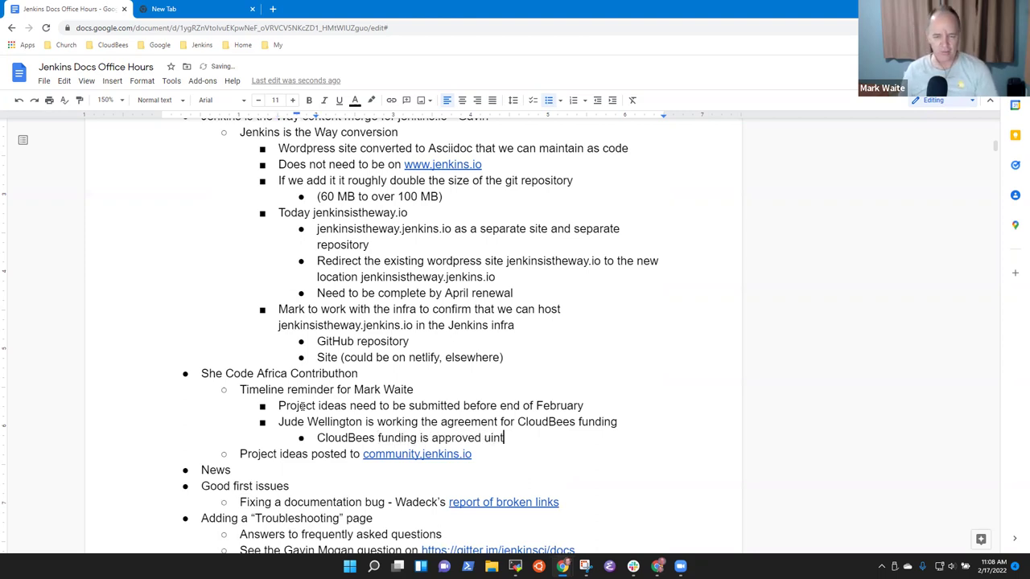
key(BackSpace)
key(BackSpace)
key(BackSpace)
key(BackSpace)
text(interna)
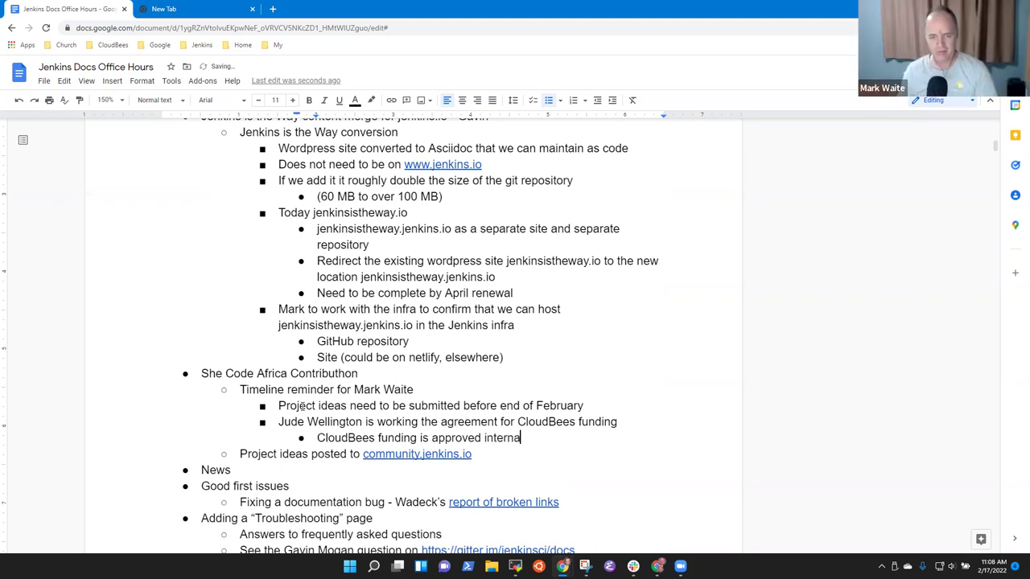
text(lly)
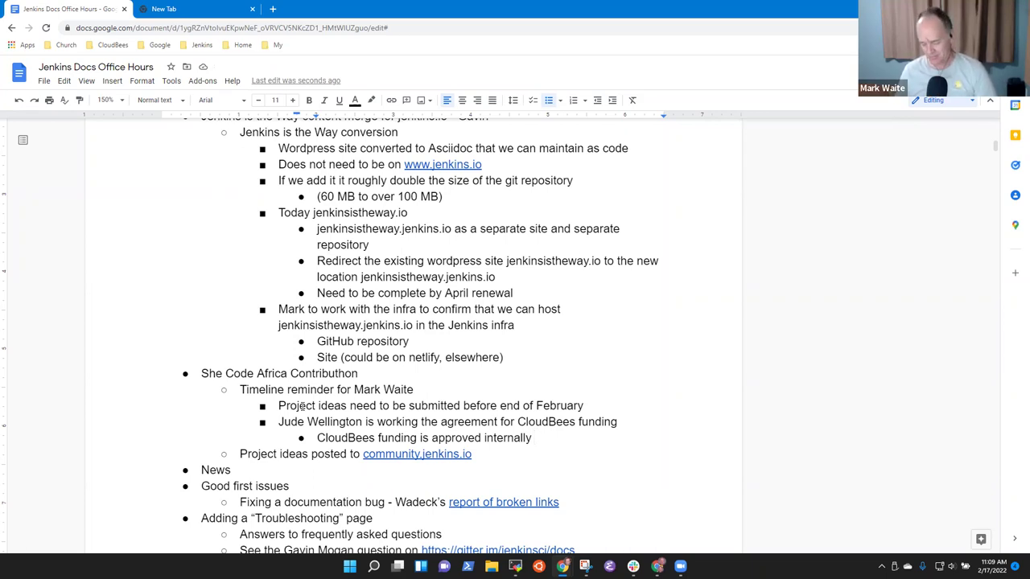
text(at CloudBees)
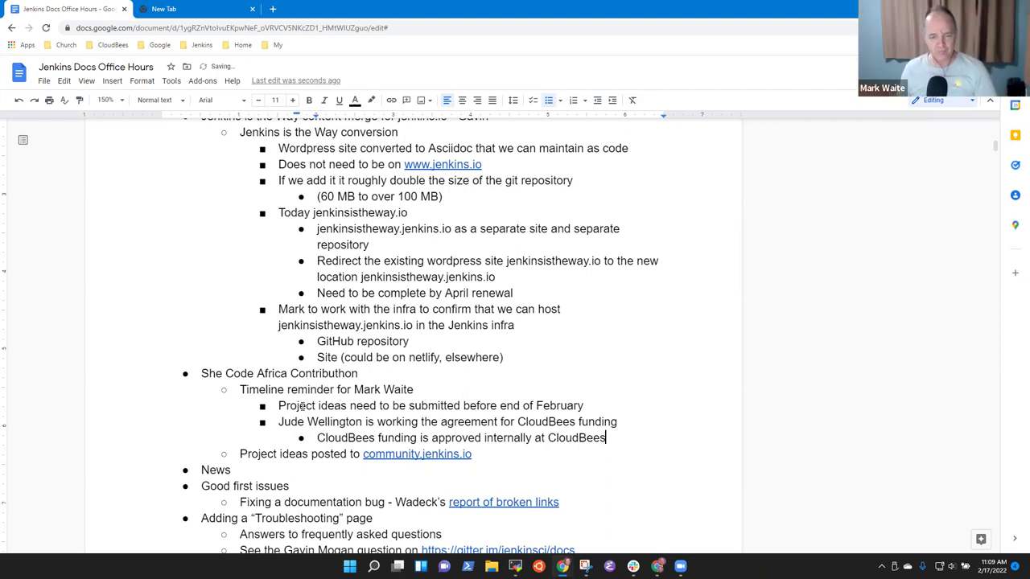
Step: Add an outdented bullet reading 'Still need mentors, open to more project ideas'
key(Return)
key(shift+Tab)
text(St ill)
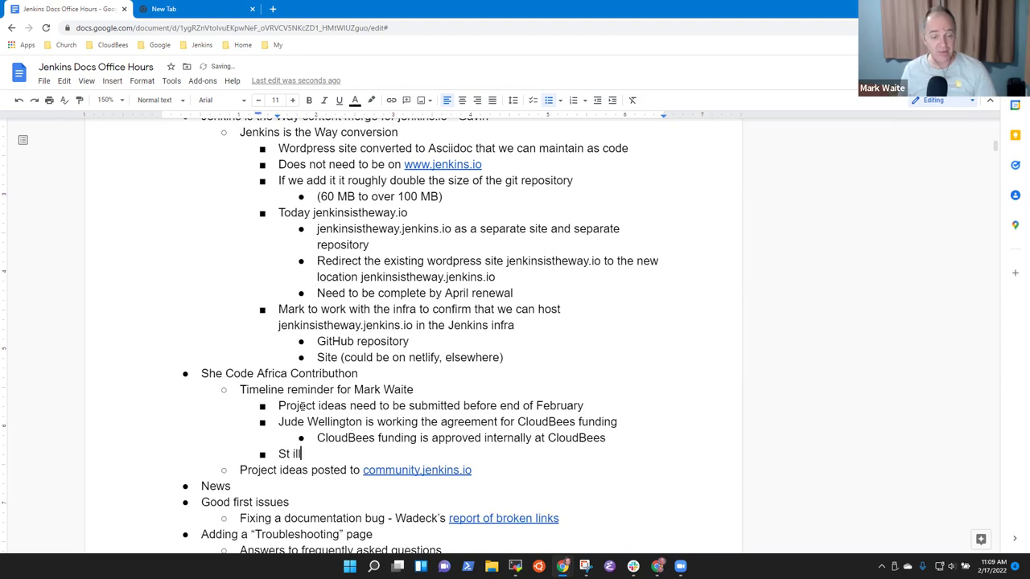
key(ctrl+BackSpace)
key(ctrl+BackSpace)
text(Still need ment)
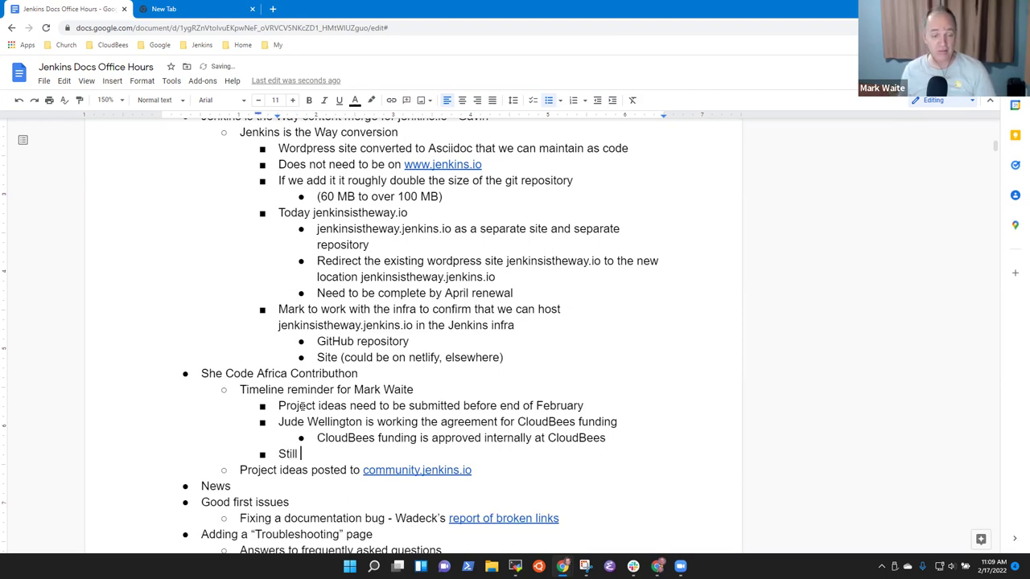
text(ors)
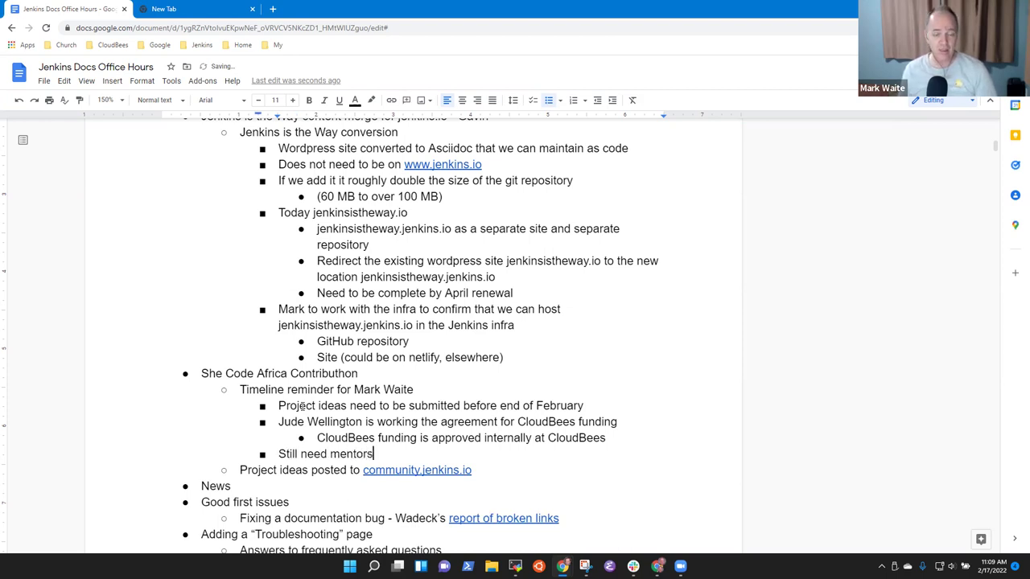
text(, open )
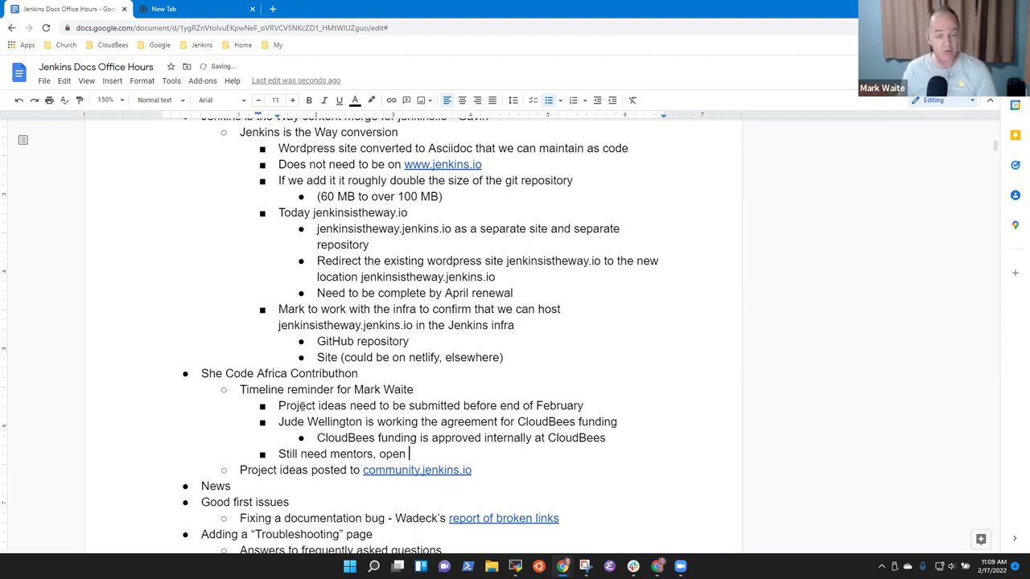
text(oto more )
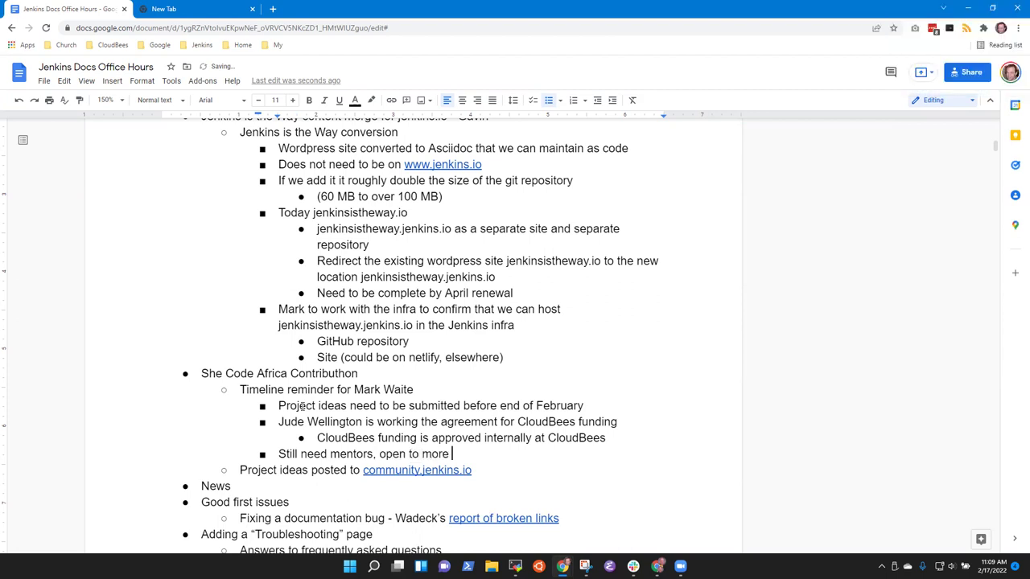
text(project ideas)
Step: Nest the follow-up 'Mark to continue recruiting and promoting' beneath the mentors bullet
key(Return)
key(Tab)
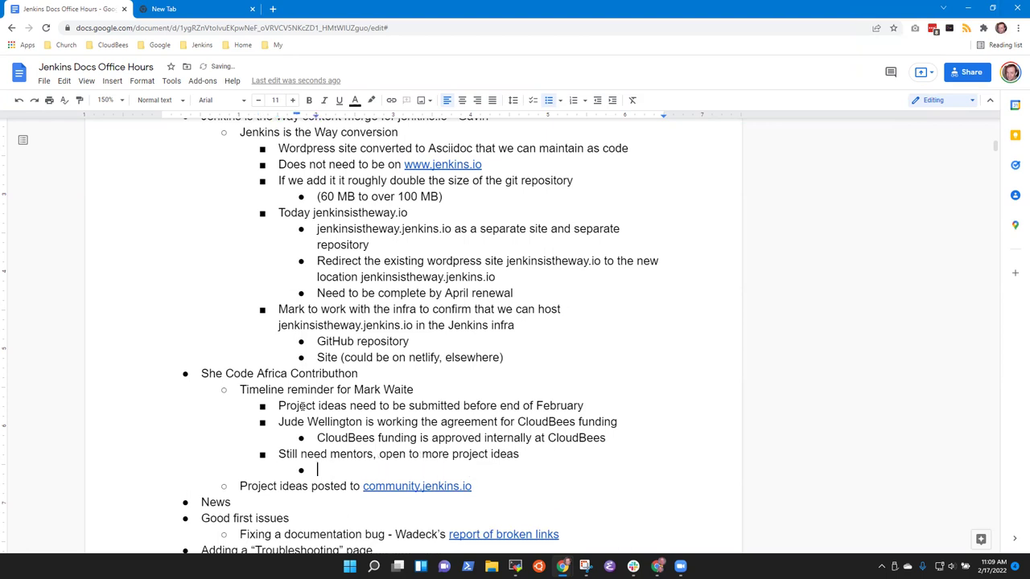
text(Mark to cont)
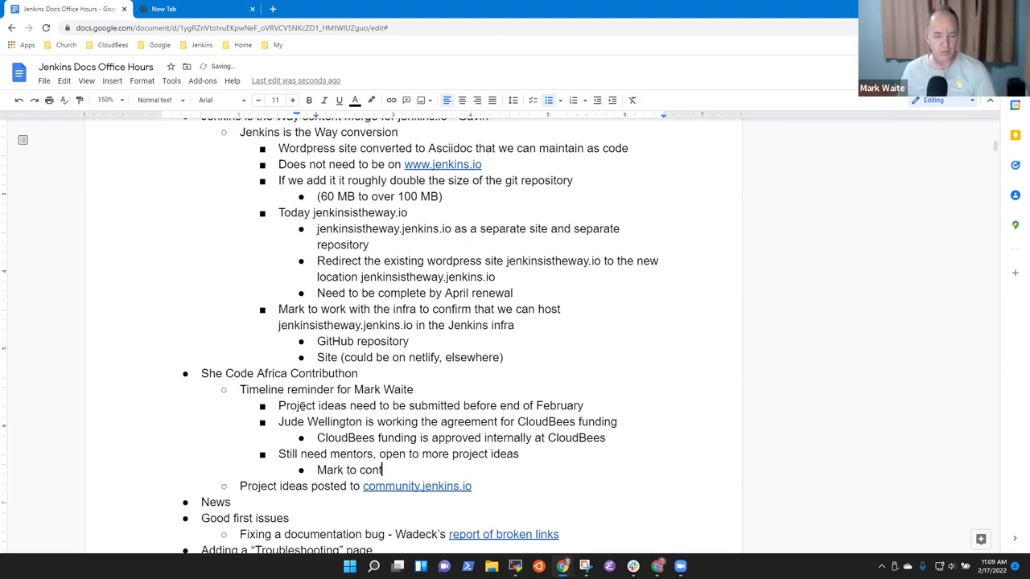
text(inue recruiting and promoting)
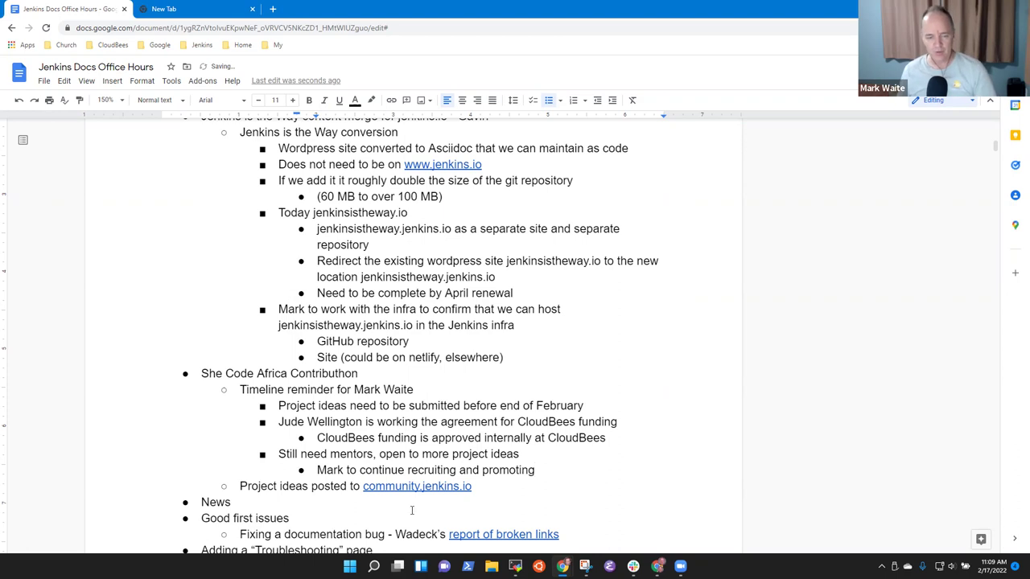
click(432, 491)
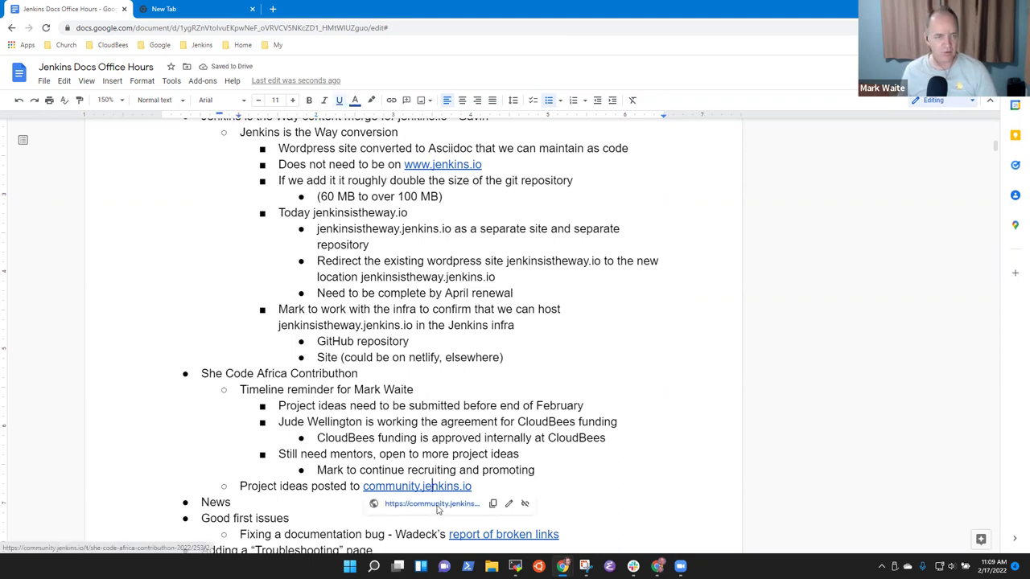
Step: Open the linked Contributhon thread at 125% and highlight the management, naming and screenshot ideas
click(434, 501)
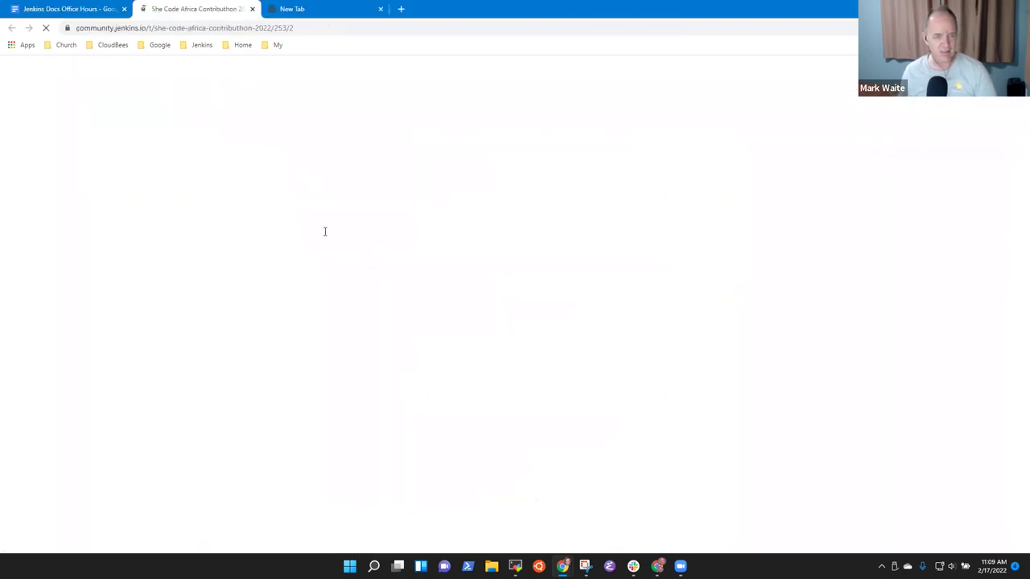
drag(263, 193, 433, 194)
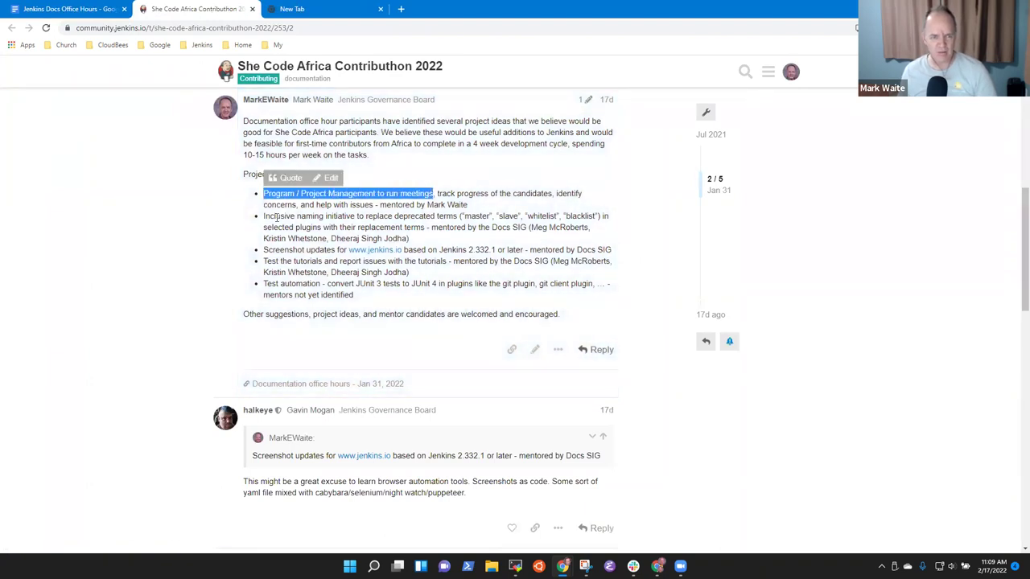
key(ctrl+plus)
key(ctrl+plus)
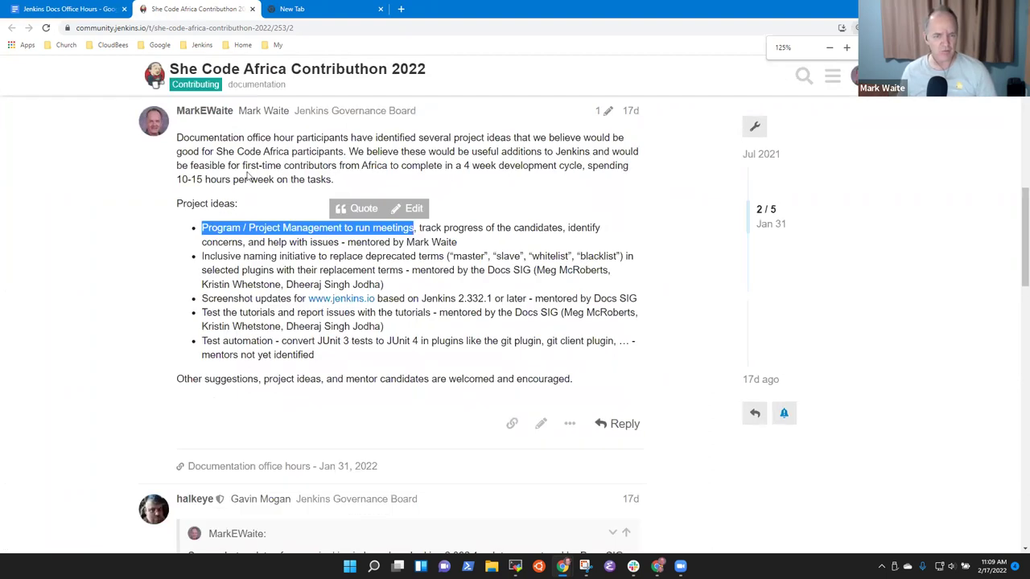
drag(201, 256, 415, 257)
drag(203, 299, 473, 295)
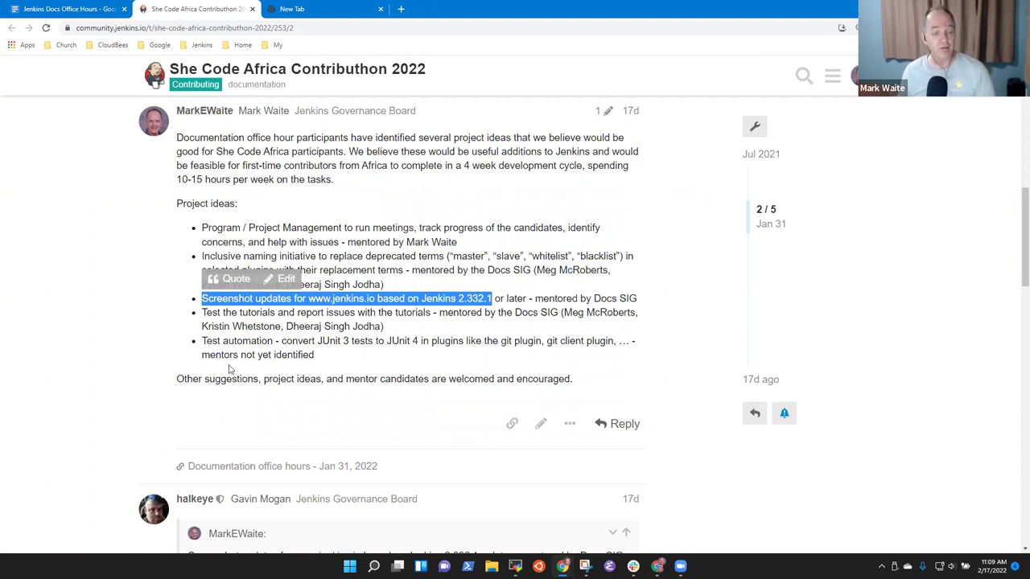
Step: Highlight the tutorial testing and Test automation ideas, glancing back at the notes
click(248, 323)
drag(209, 312, 435, 314)
drag(202, 341, 272, 341)
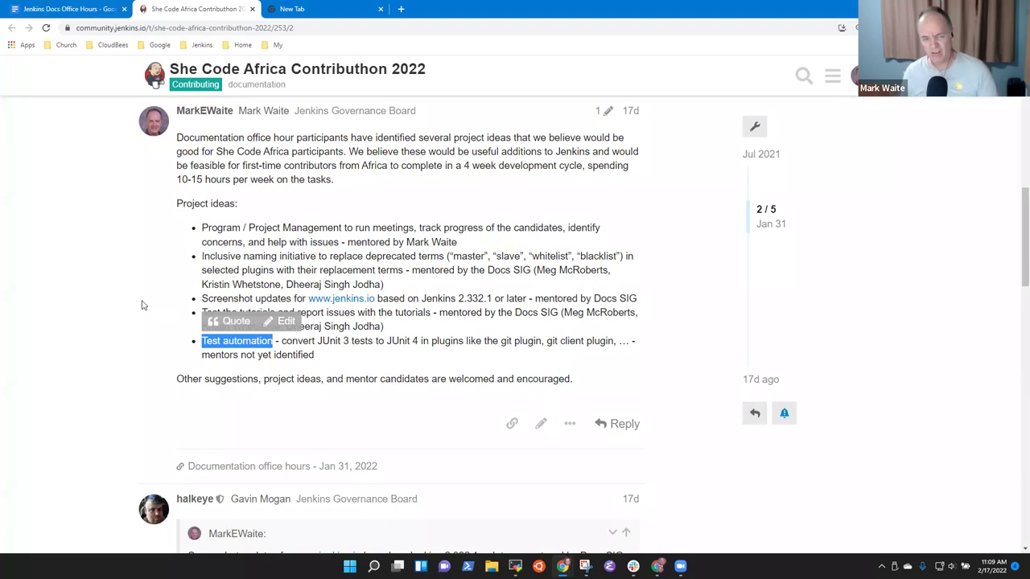
click(65, 9)
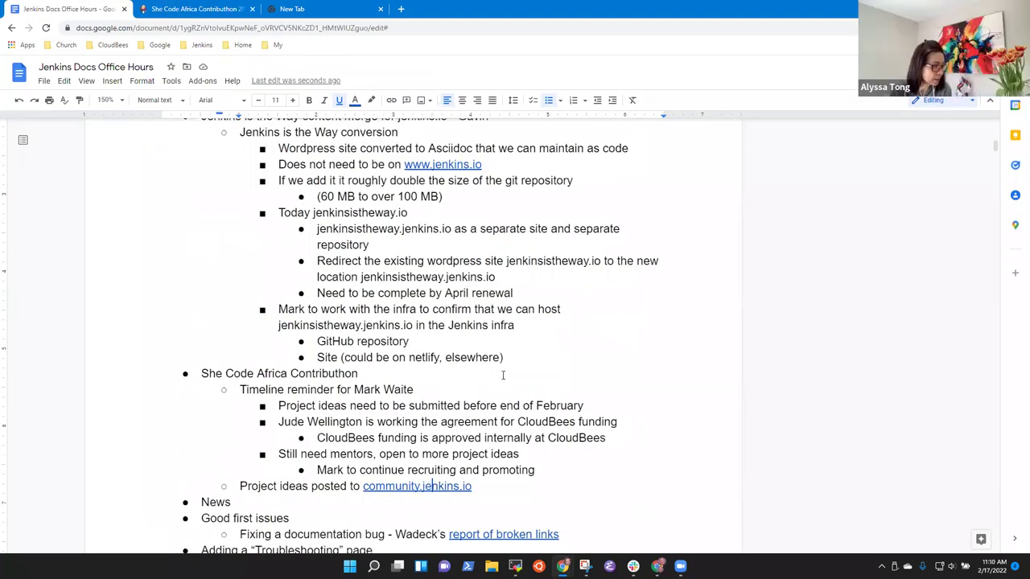
click(194, 9)
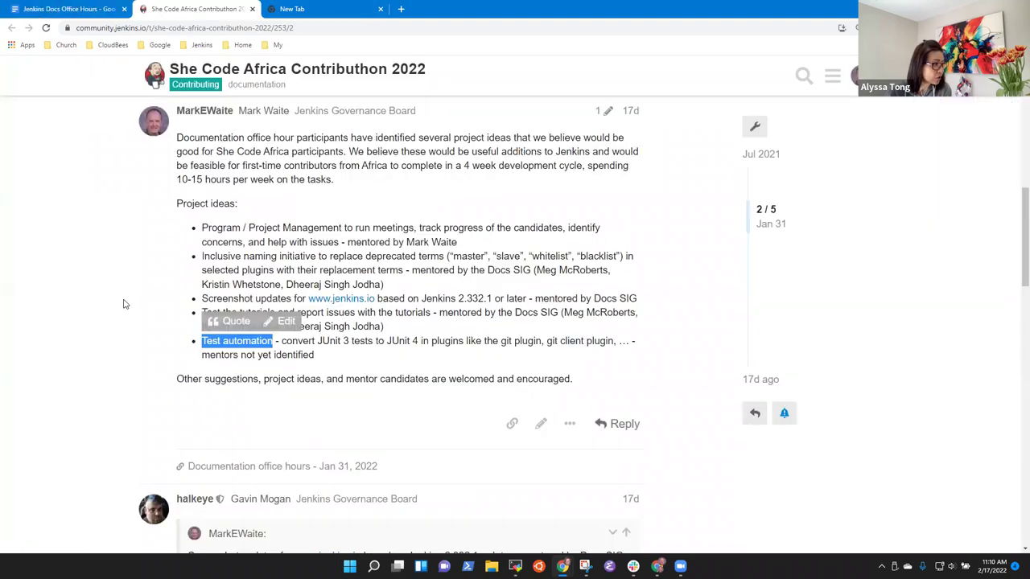
click(239, 271)
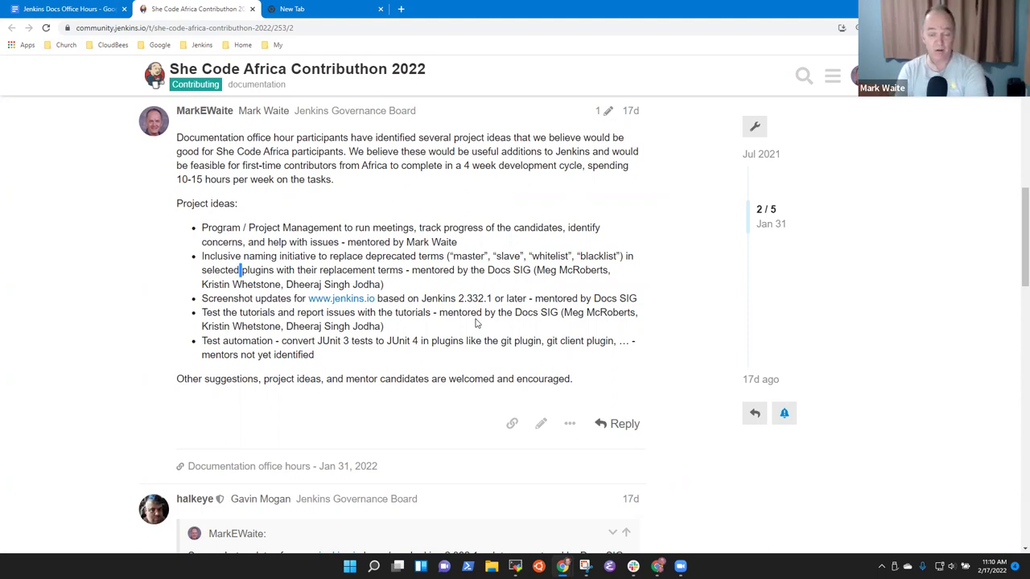
Step: Highlight each of the three mentors listed for the Inclusive naming initiative
click(619, 294)
drag(536, 271, 607, 273)
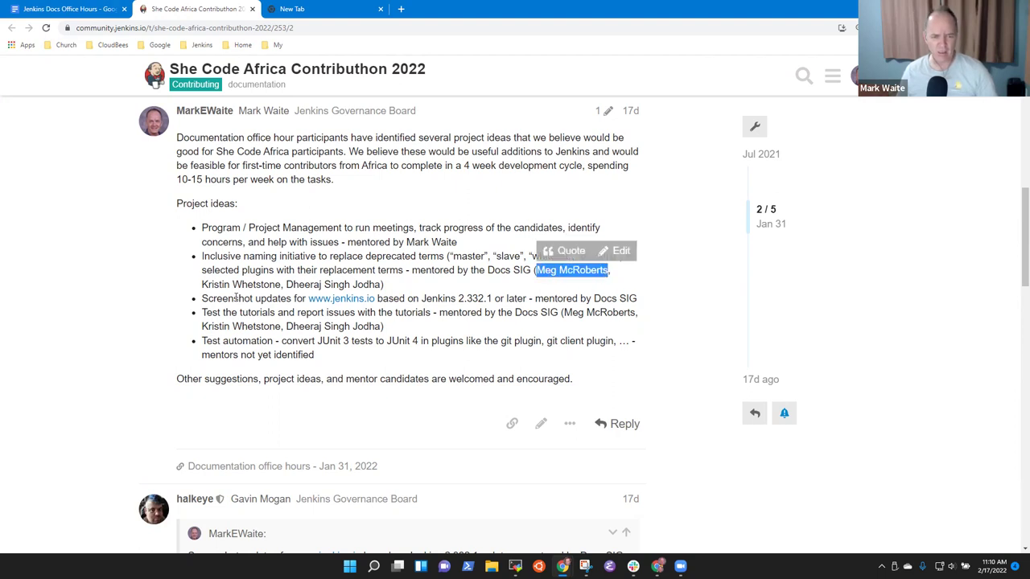
drag(201, 285, 280, 286)
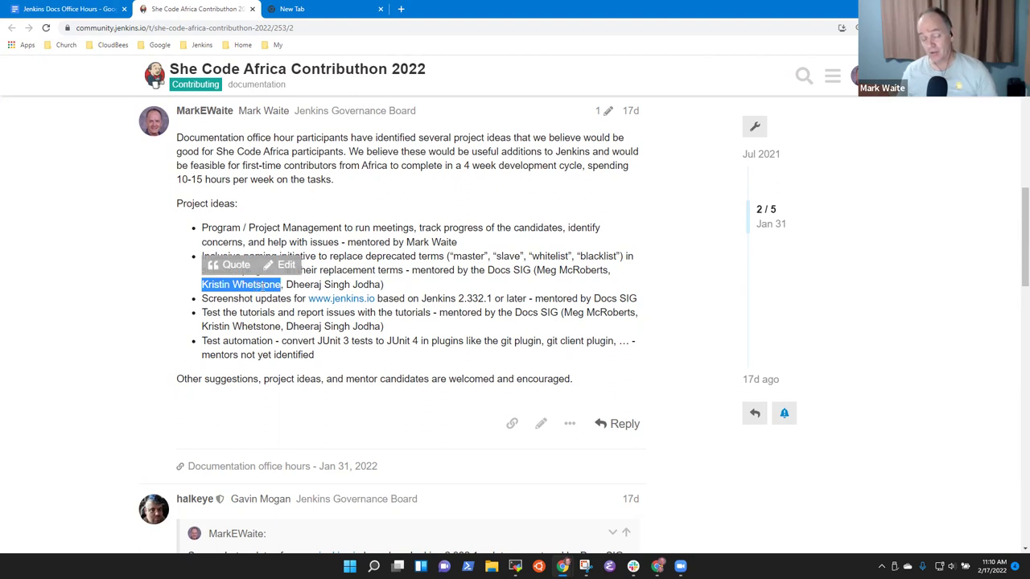
click(283, 290)
drag(287, 285, 382, 286)
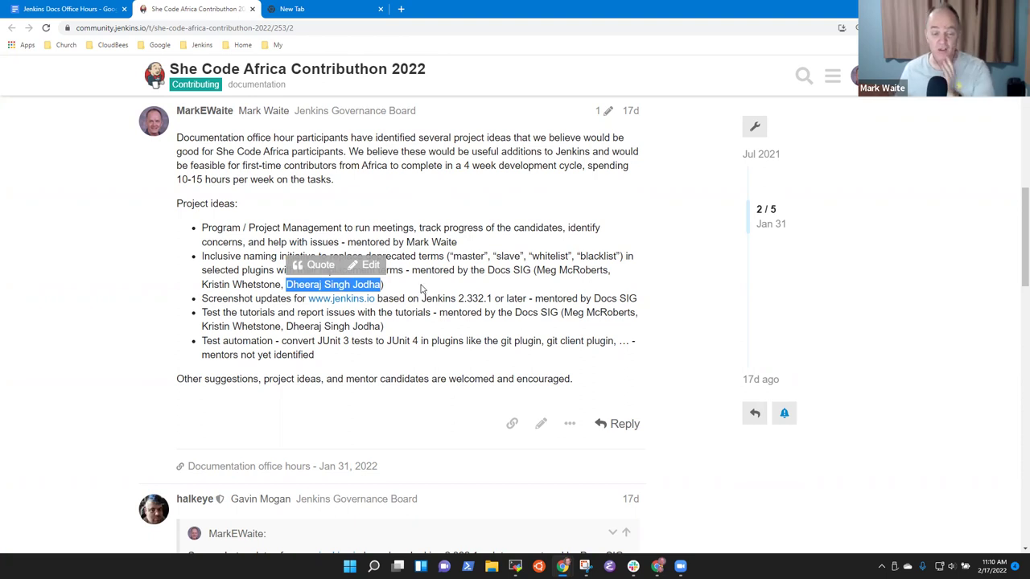
click(524, 295)
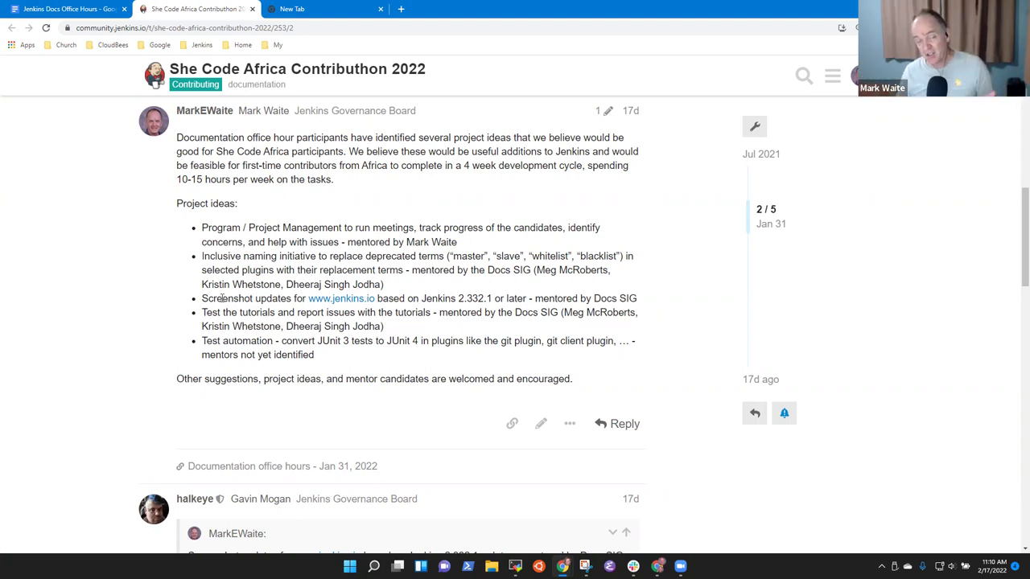
Step: Highlight the naming idea and all three Docs SIG mentors, then bring halkeye's reply into view
drag(208, 255, 424, 254)
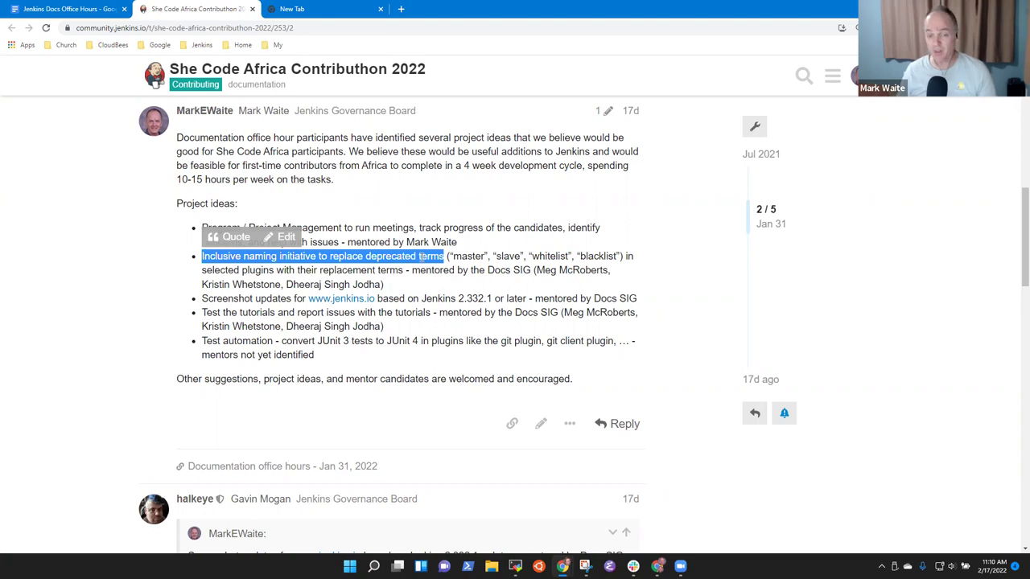
click(421, 256)
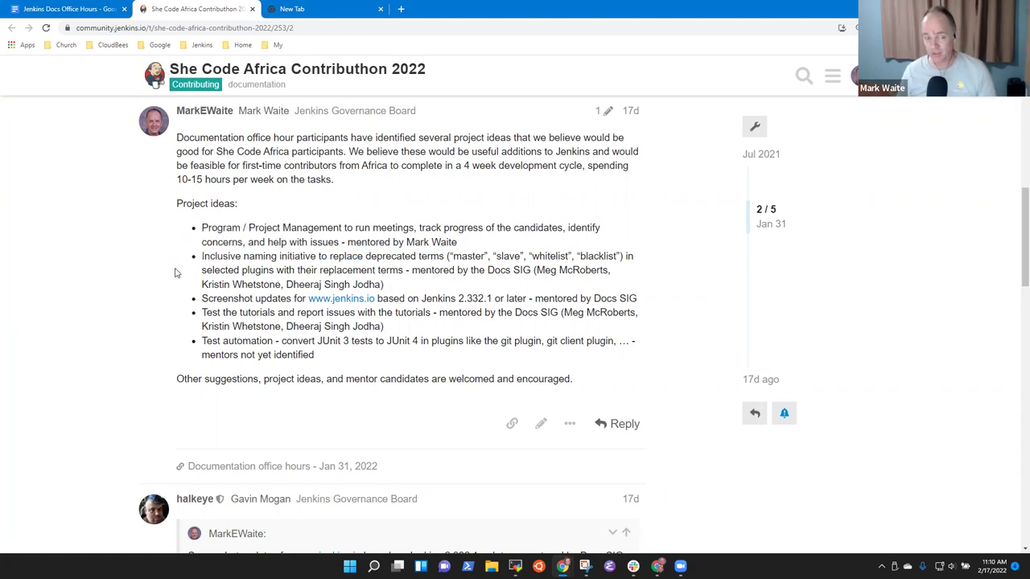
drag(536, 270, 366, 283)
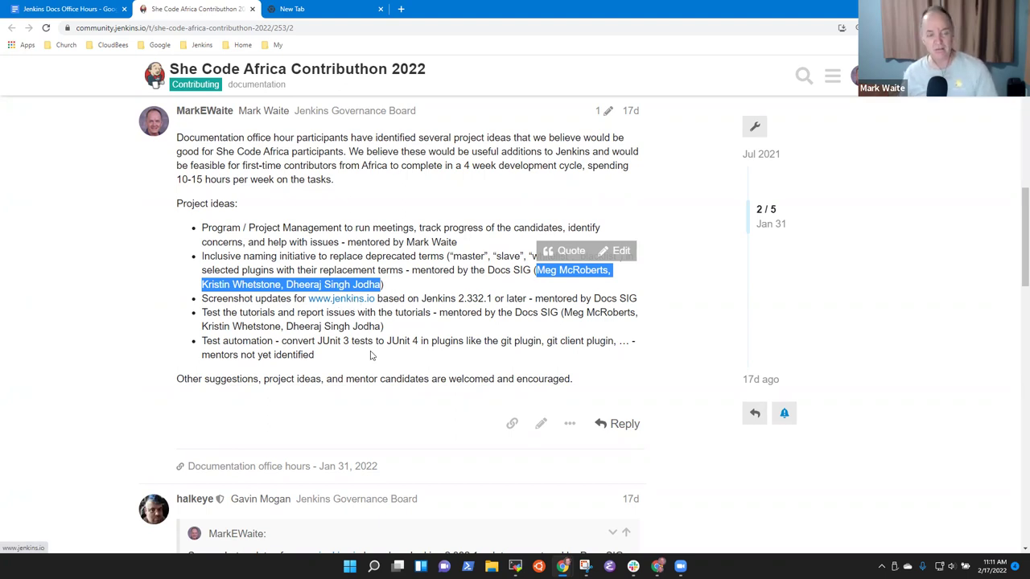
scroll(402, 367, down, 3)
scroll(420, 145, up, 3)
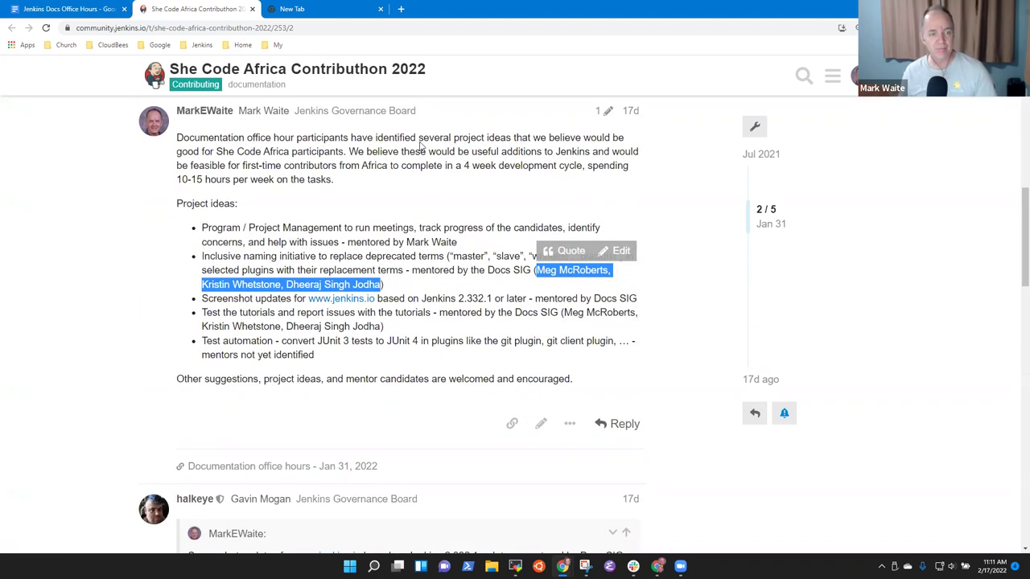
click(81, 10)
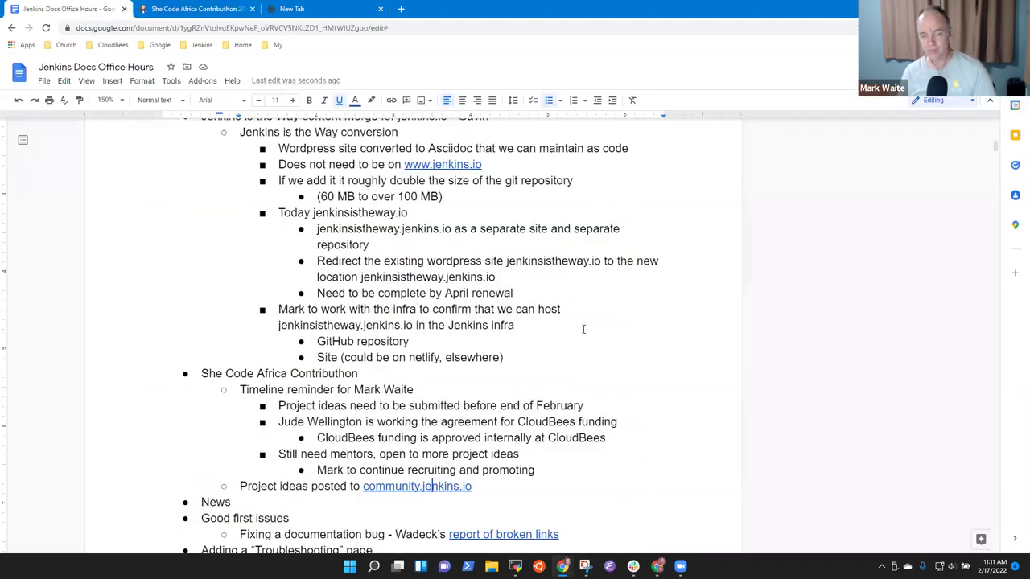
click(211, 11)
Step: Highlight the quoted screenshot updates line and the phrase 'learn browser automation tools'
scroll(434, 410, down, 5)
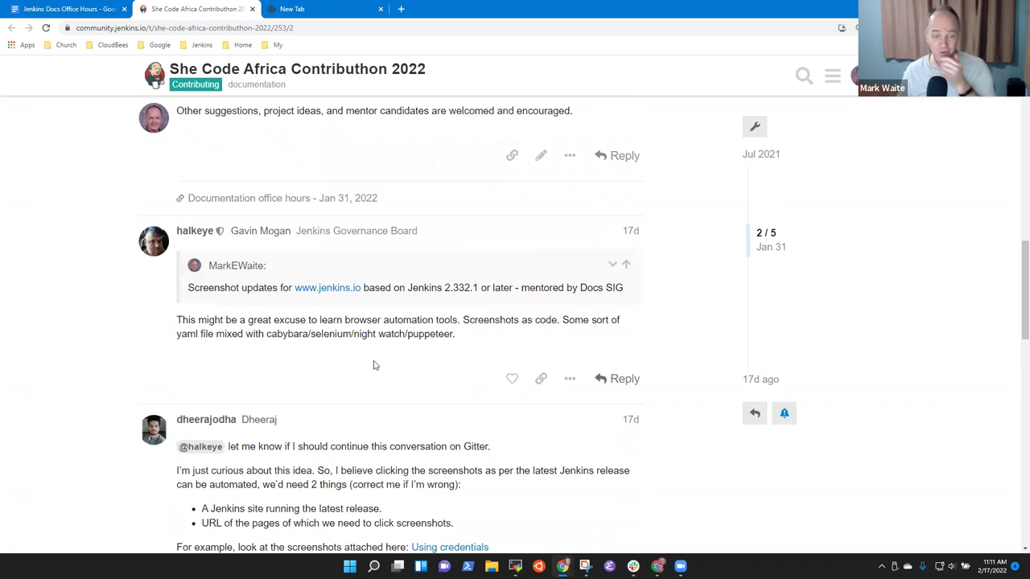
drag(202, 285, 614, 284)
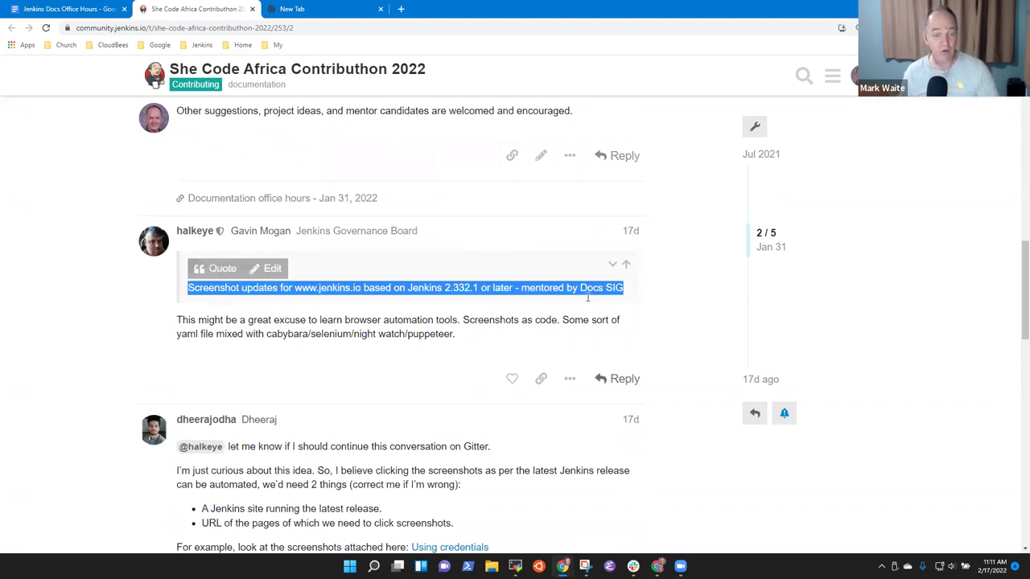
drag(168, 320, 167, 332)
click(336, 320)
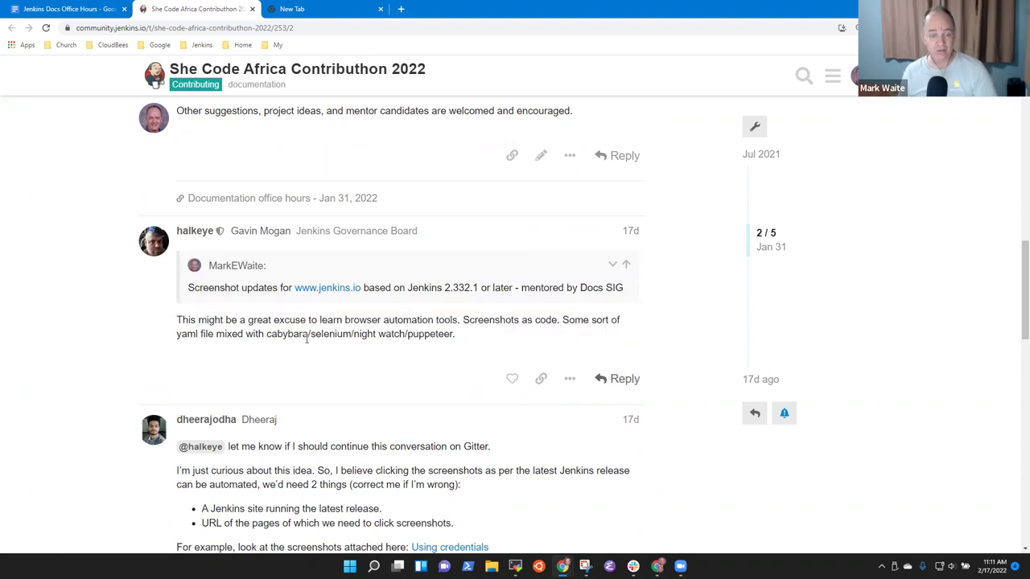
drag(335, 319, 435, 323)
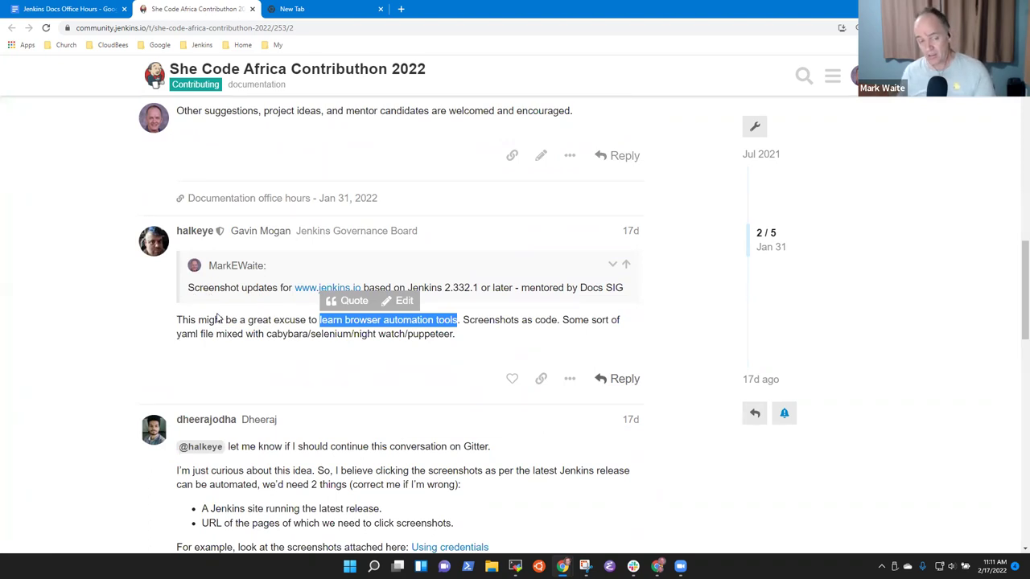
click(285, 355)
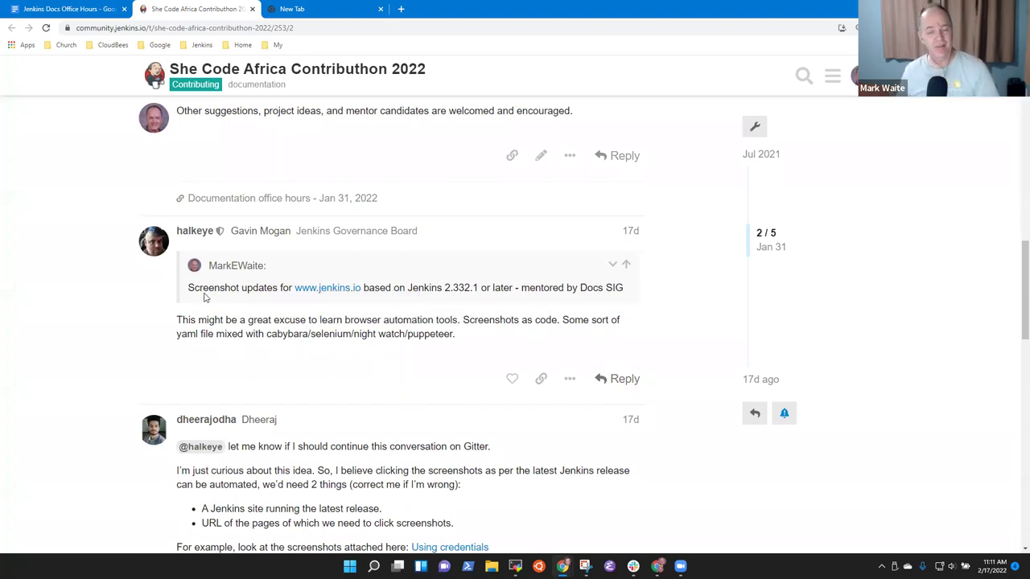
Step: Highlight the whole browser automation reply paragraph, then go back to the office hours notes
scroll(354, 402, down, 5)
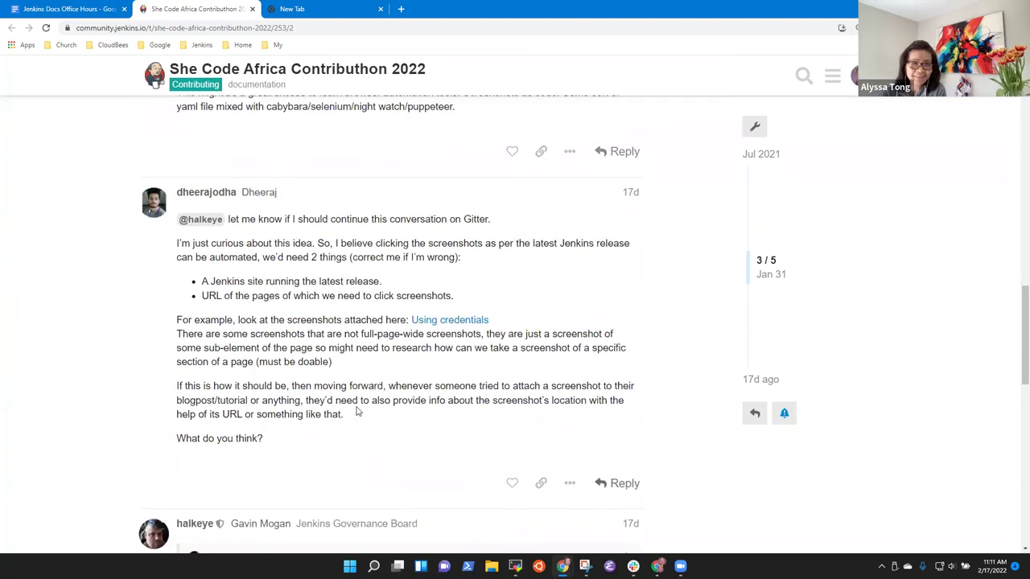
scroll(374, 414, down, 2)
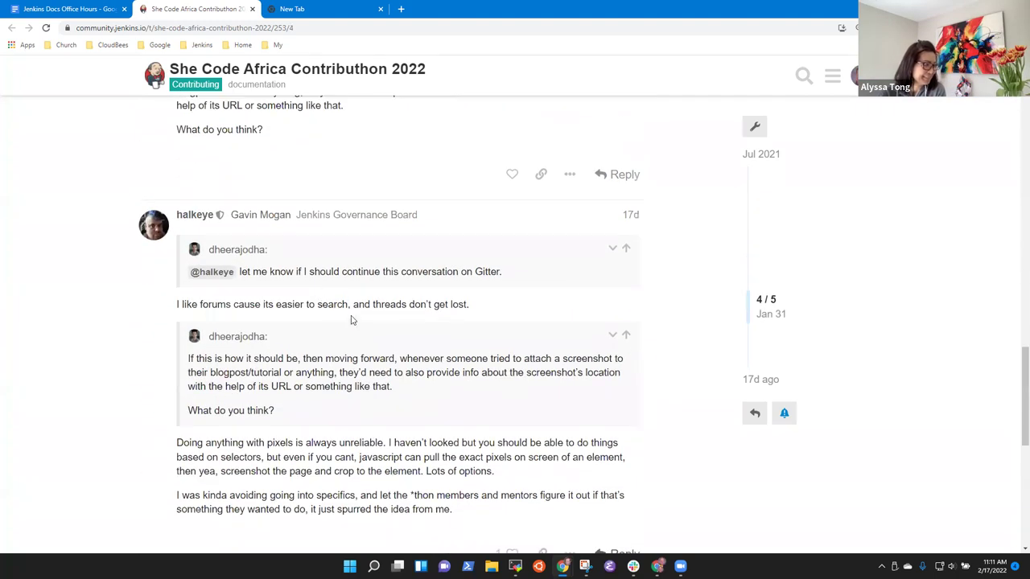
scroll(309, 309, up, 5)
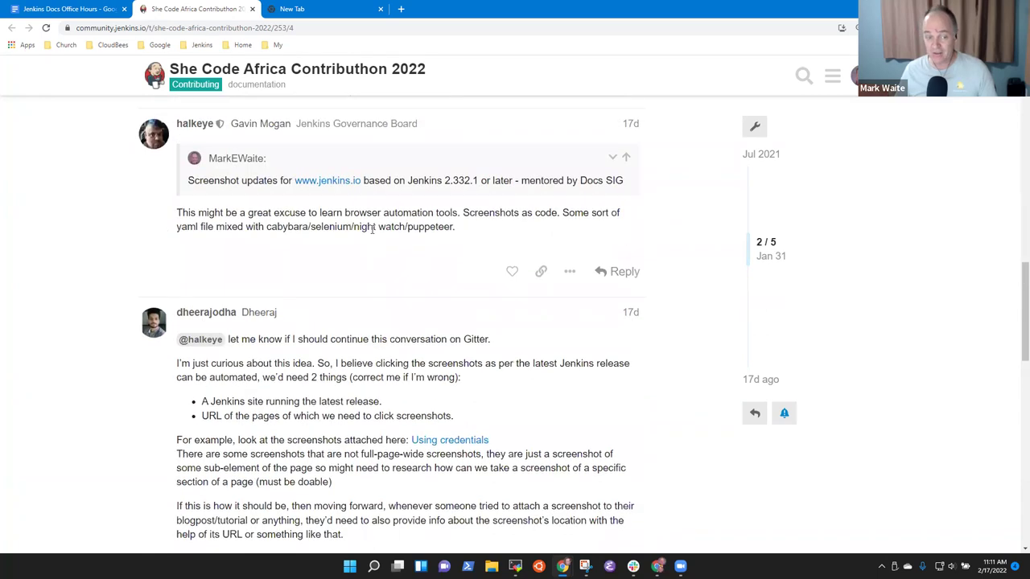
drag(190, 211, 455, 229)
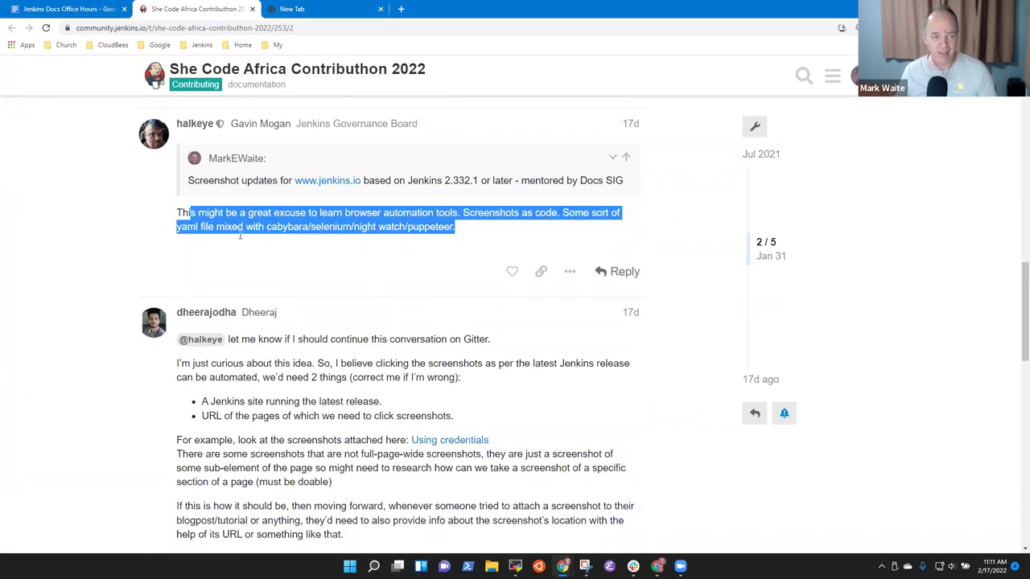
click(327, 249)
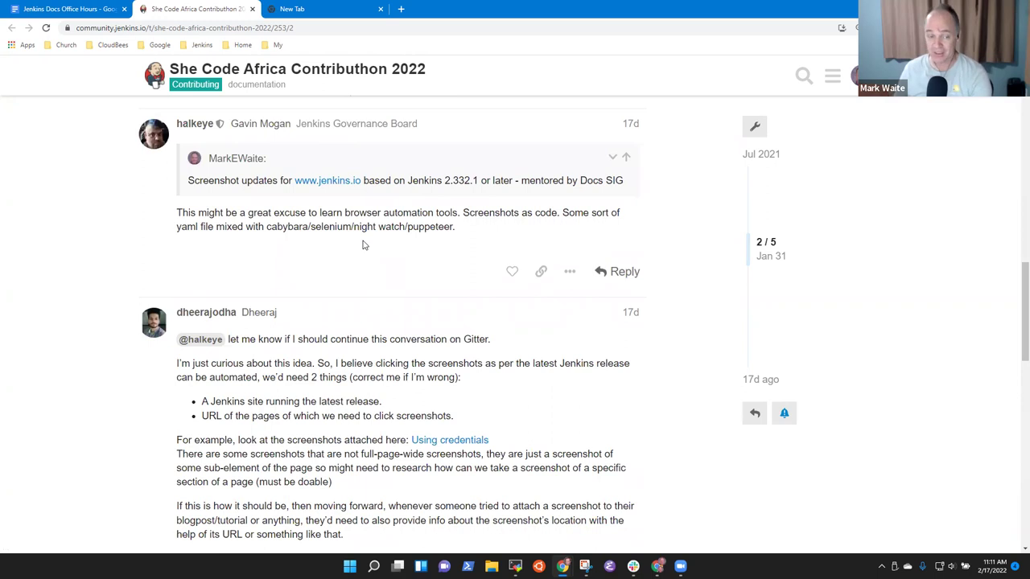
click(69, 10)
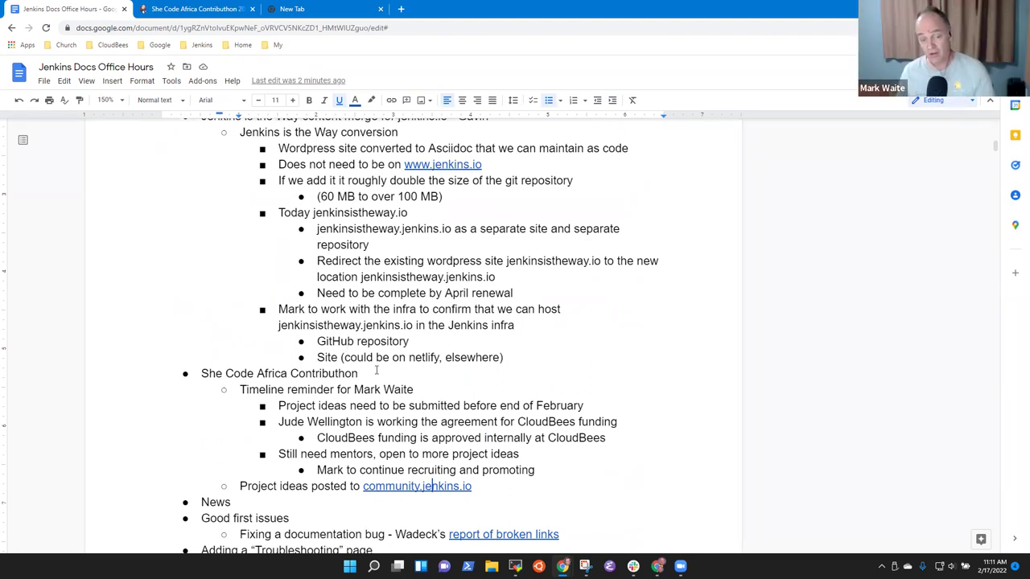
Step: Copy the Project ideas form link from the older notes further down the document
click(258, 373)
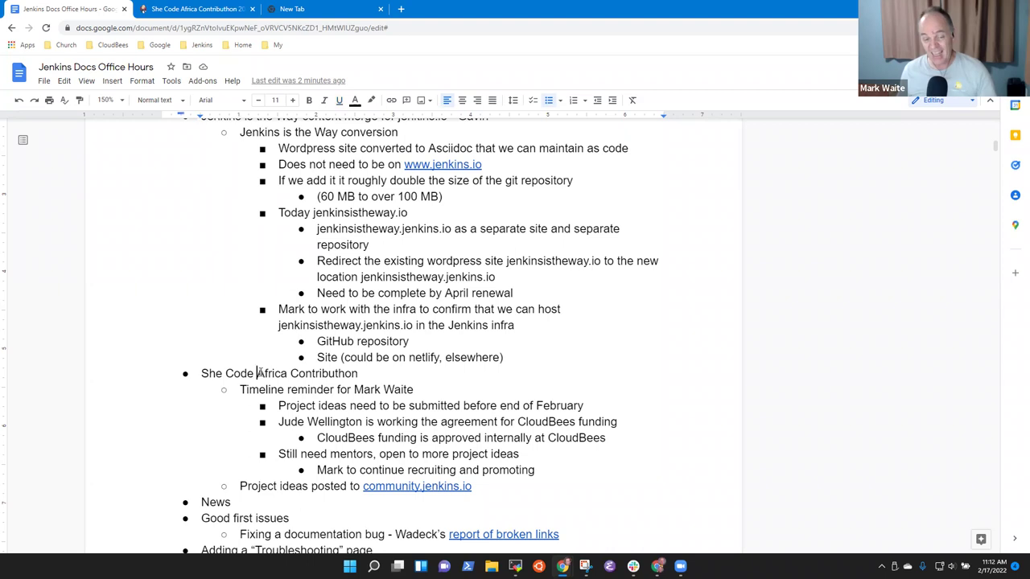
key(shift+End)
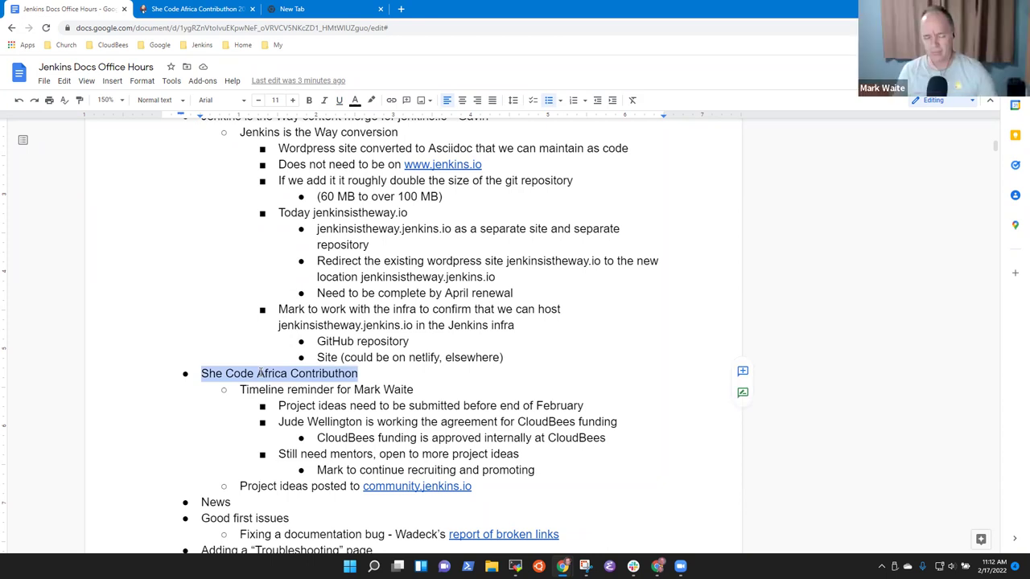
click(418, 393)
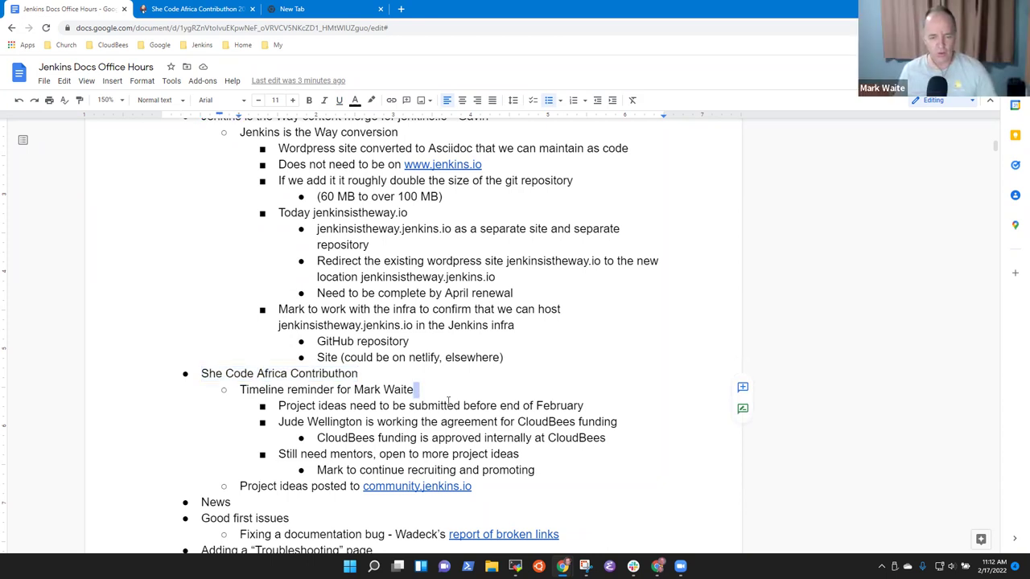
scroll(402, 425, down, 2)
scroll(402, 425, down, 10)
scroll(325, 331, down, 12)
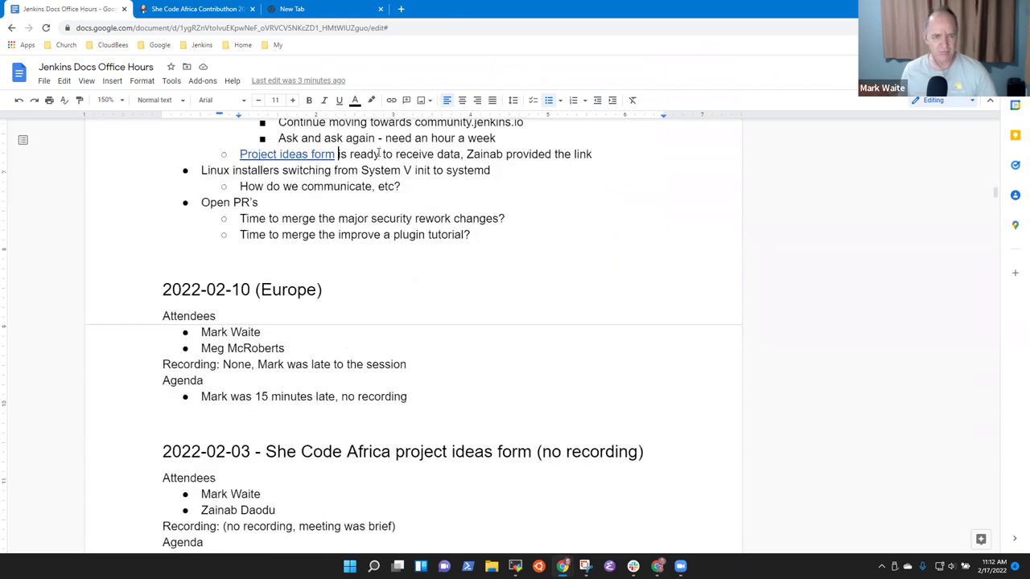
key(Home)
key(ctrl+shift+Right)
key(ctrl+shift+Right)
key(ctrl+shift+Right)
key(ctrl+shift+Right)
key(ctrl+c)
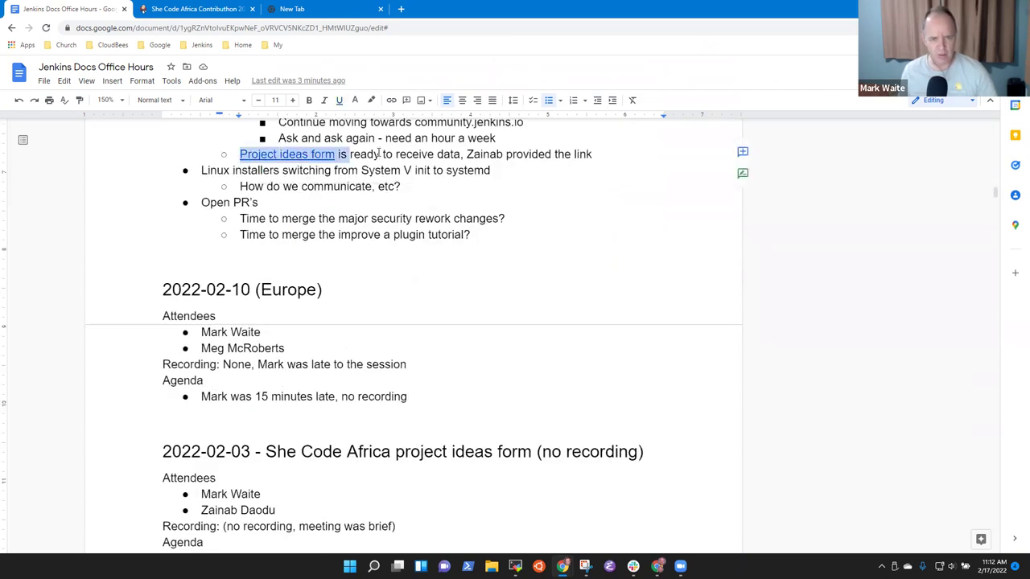
key(Page_Up)
key(Page_Up)
key(Page_Up)
key(Page_Up)
key(Page_Up)
key(Page_Up)
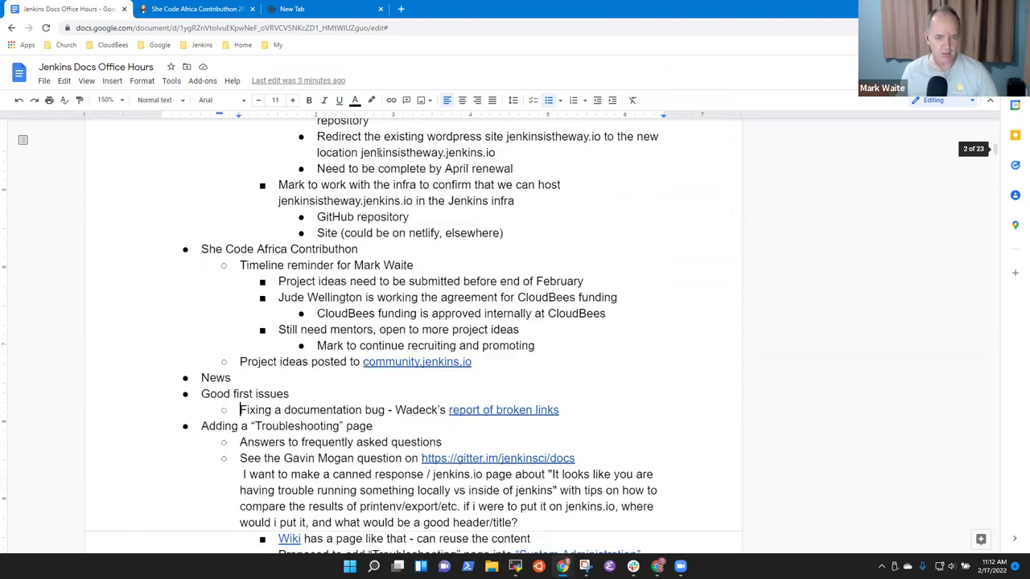
scroll(310, 175, up, 2)
scroll(394, 370, down, 2)
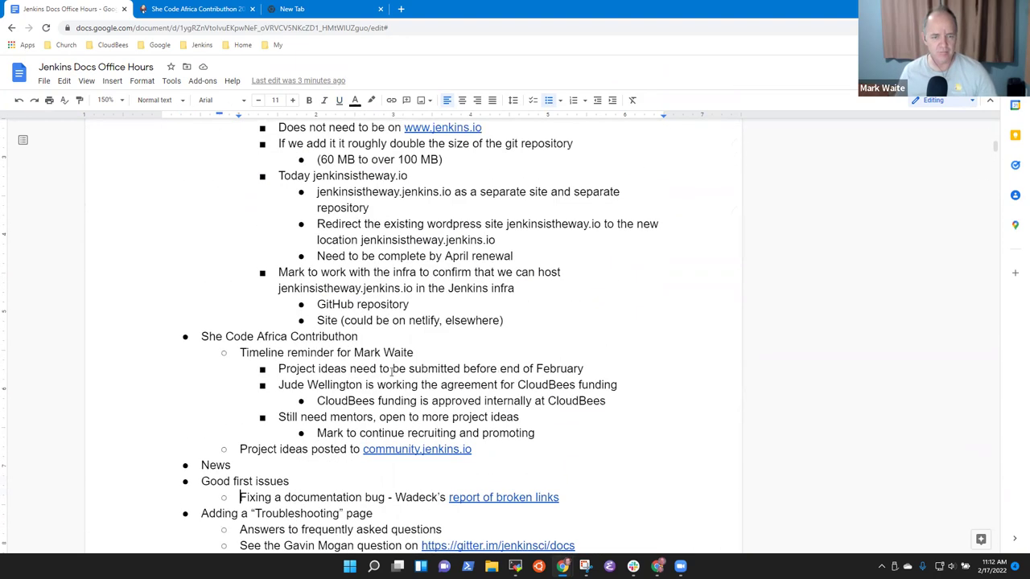
Step: Nest 'See the Project ideas form' with the pasted link under the February deadline item
click(616, 368)
key(Return)
key(Tab)
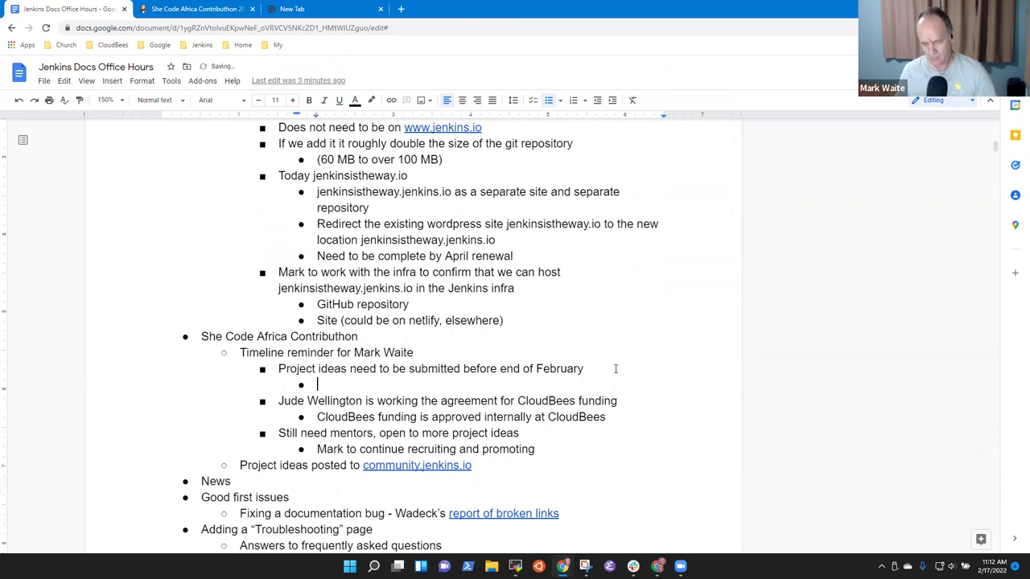
text(See the)
key(ctrl+v)
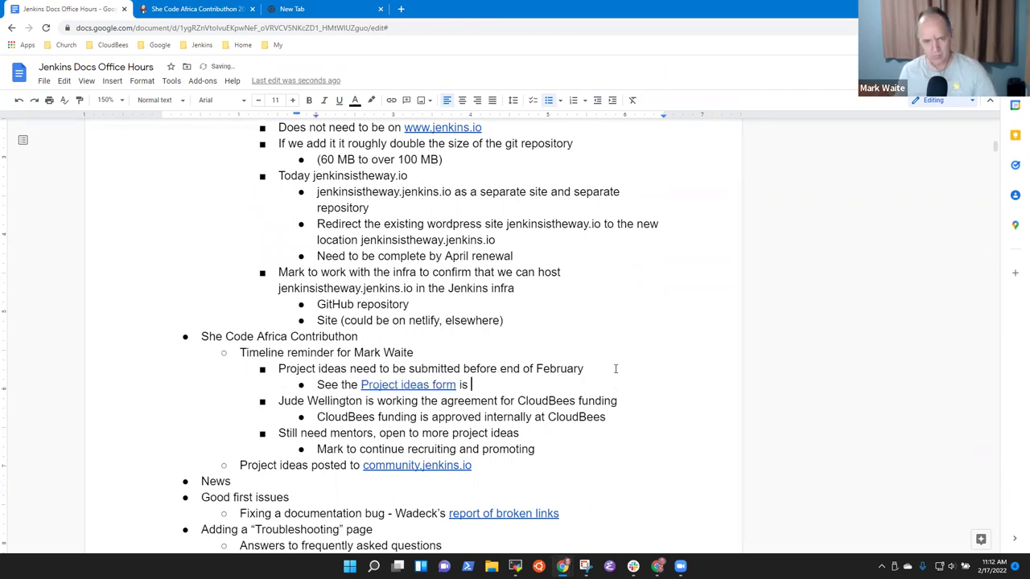
key(BackSpace)
key(BackSpace)
key(BackSpace)
key(BackSpace)
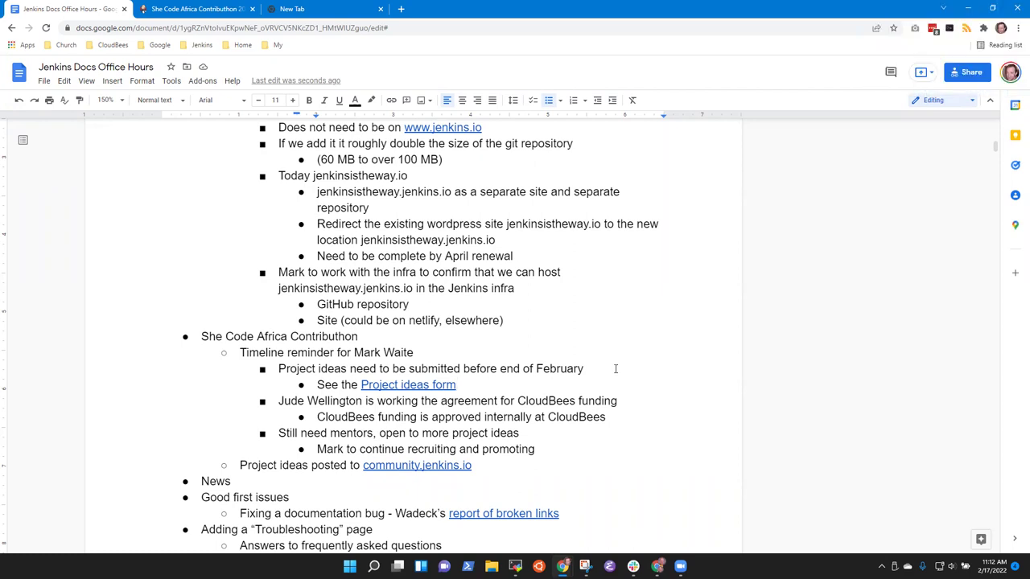
key(Down)
key(Down)
key(Down)
key(Down)
key(Down)
key(Down)
key(Down)
key(Down)
key(Down)
key(Down)
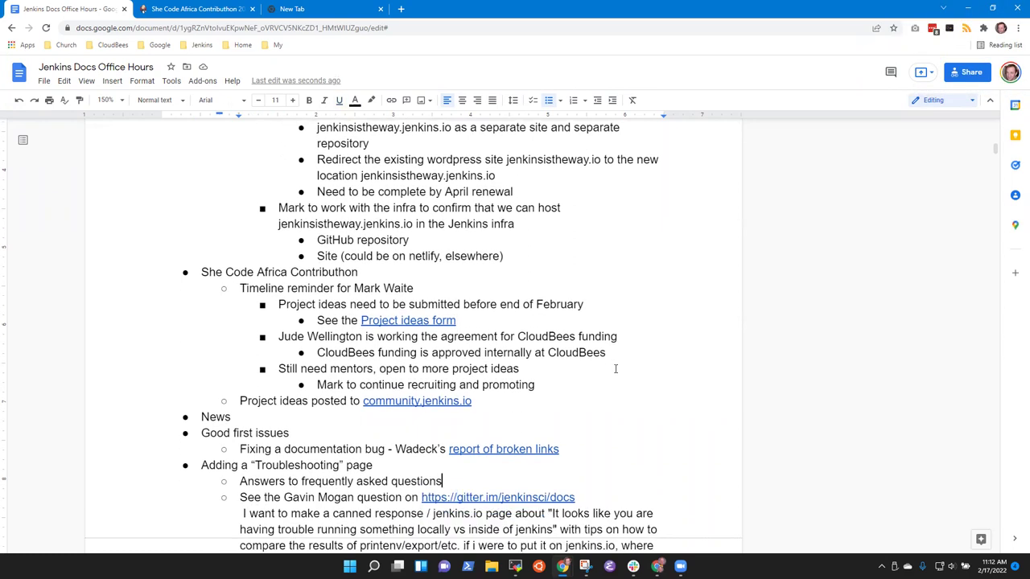
key(Up)
key(Up)
key(Up)
key(Up)
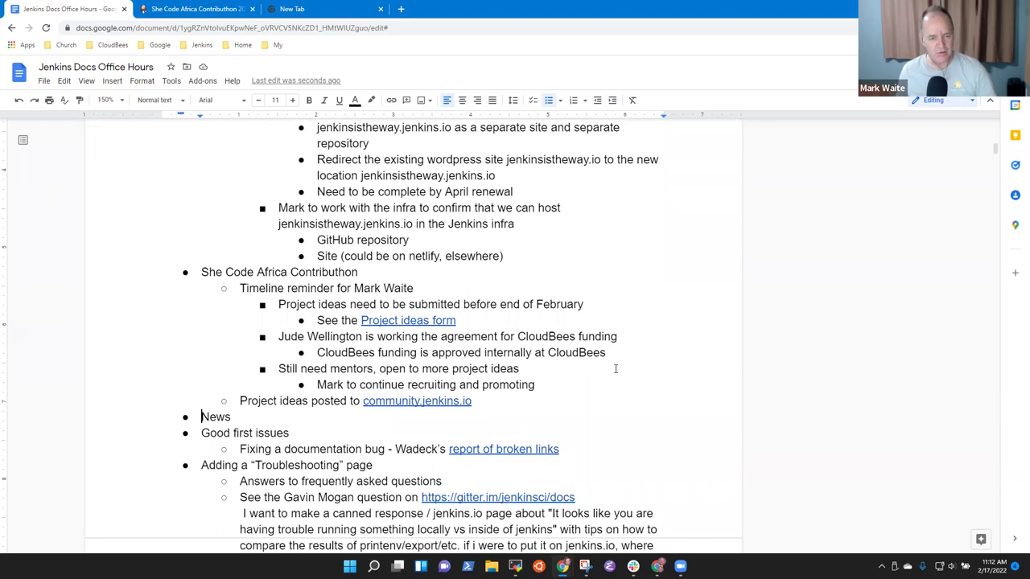
Step: Add 'Jenkins 2.335 released with more UI improvements and systemd based Linux installer' under News
key(ctrl+End)
key(ctrl+Home)
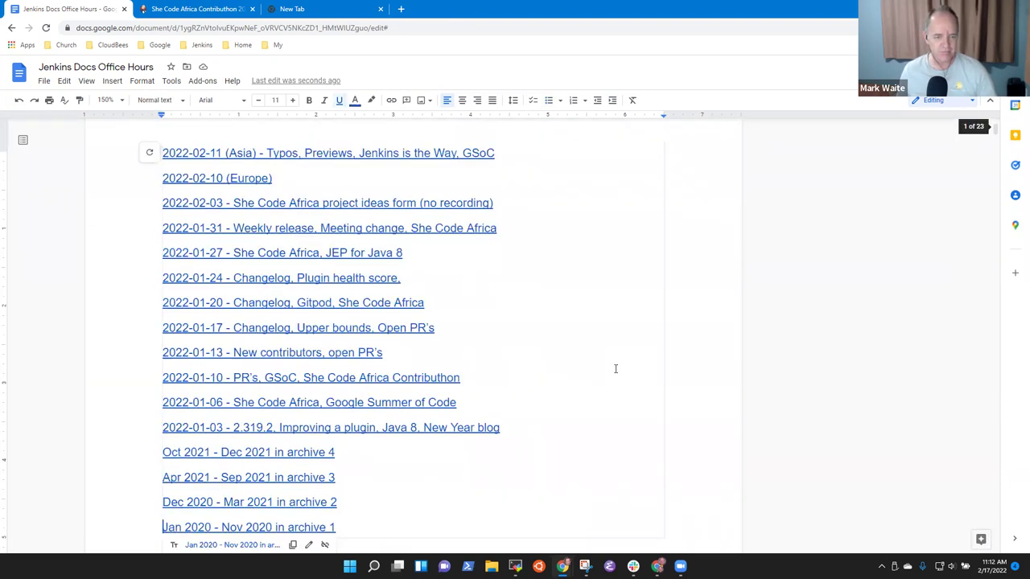
scroll(615, 368, down, 10)
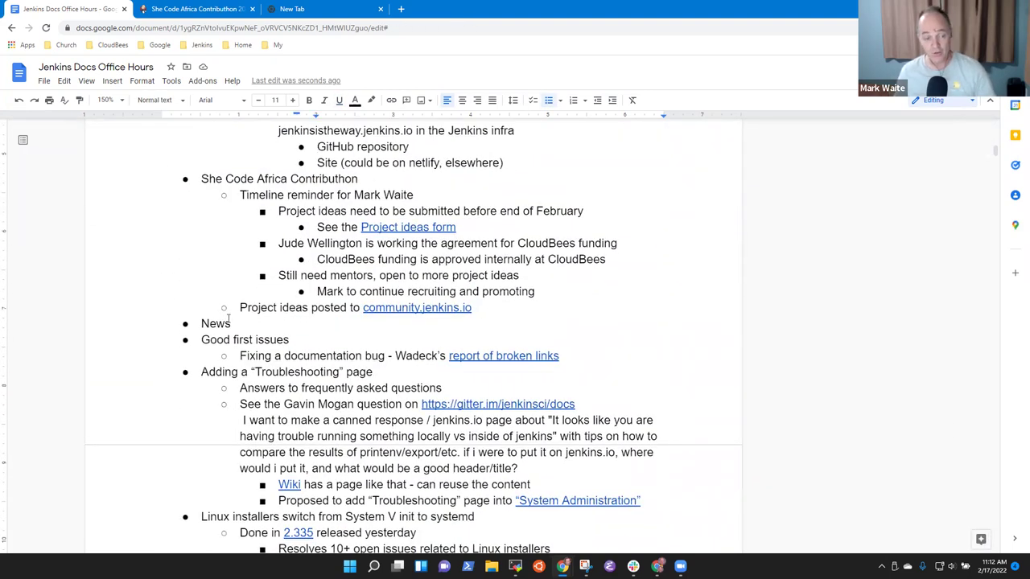
click(248, 325)
key(Return)
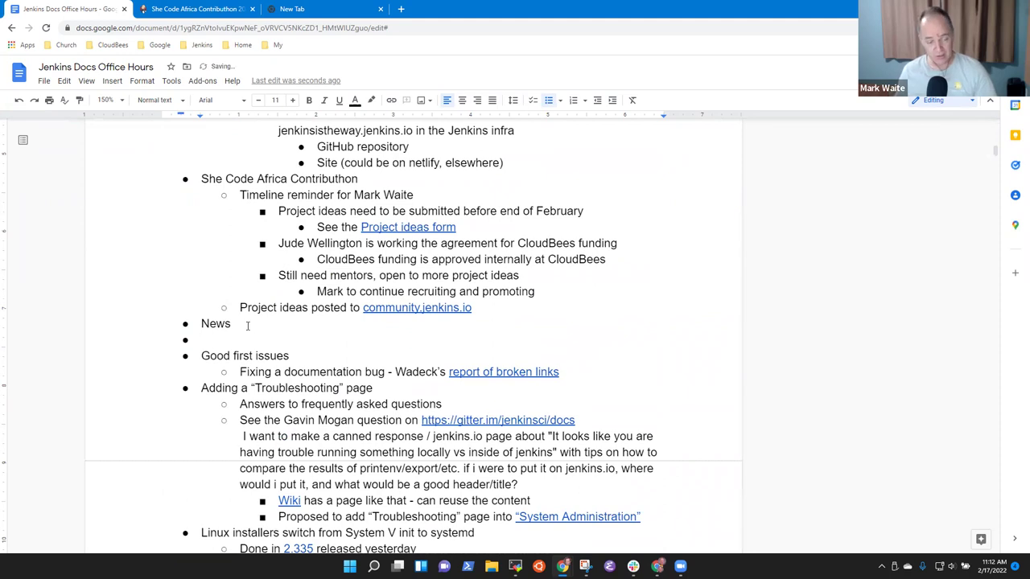
key(Tab)
text(jENKSIN)
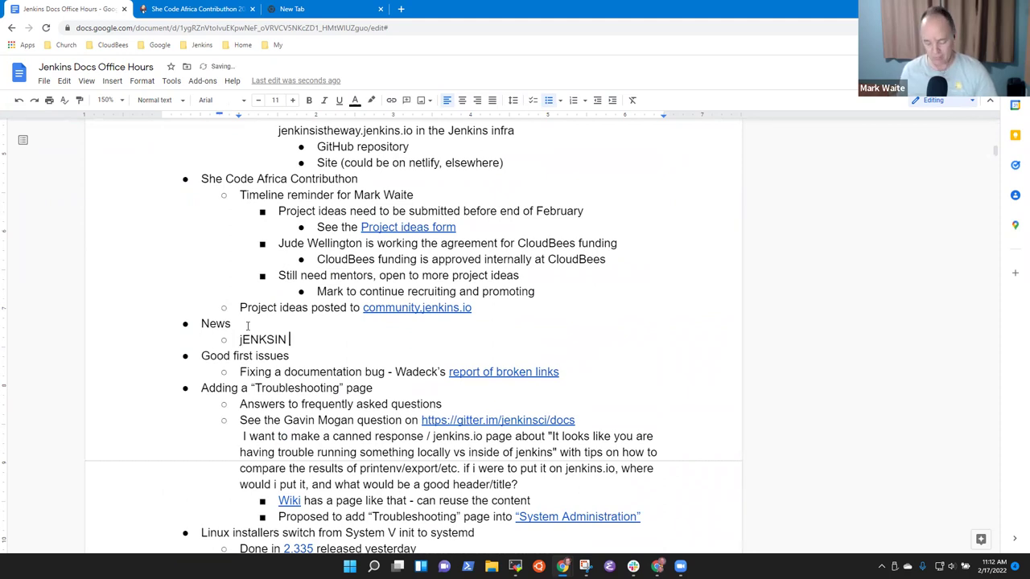
key(shift+Home)
key(BackSpace)
text(Jenkins )
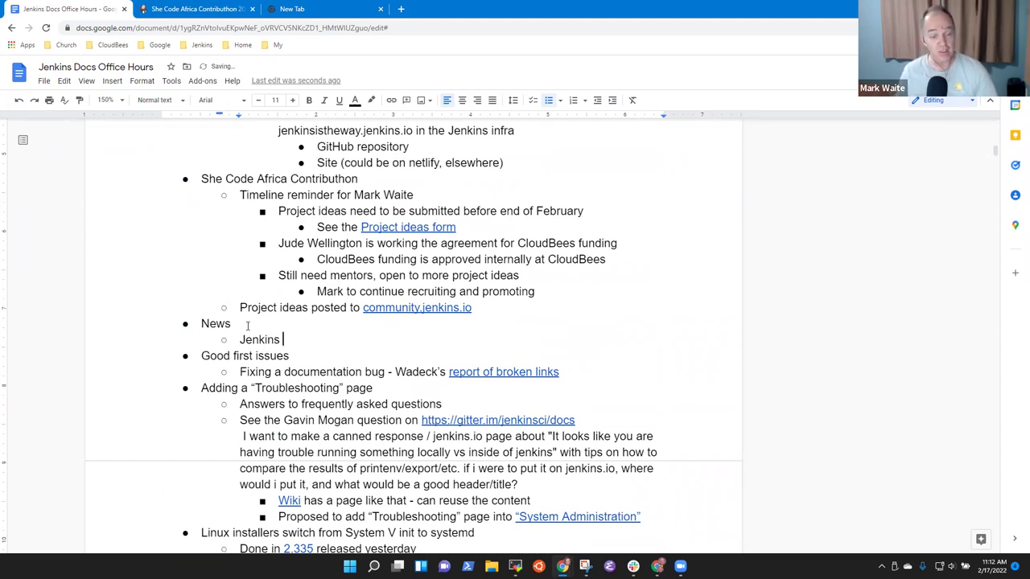
text(2.335 )
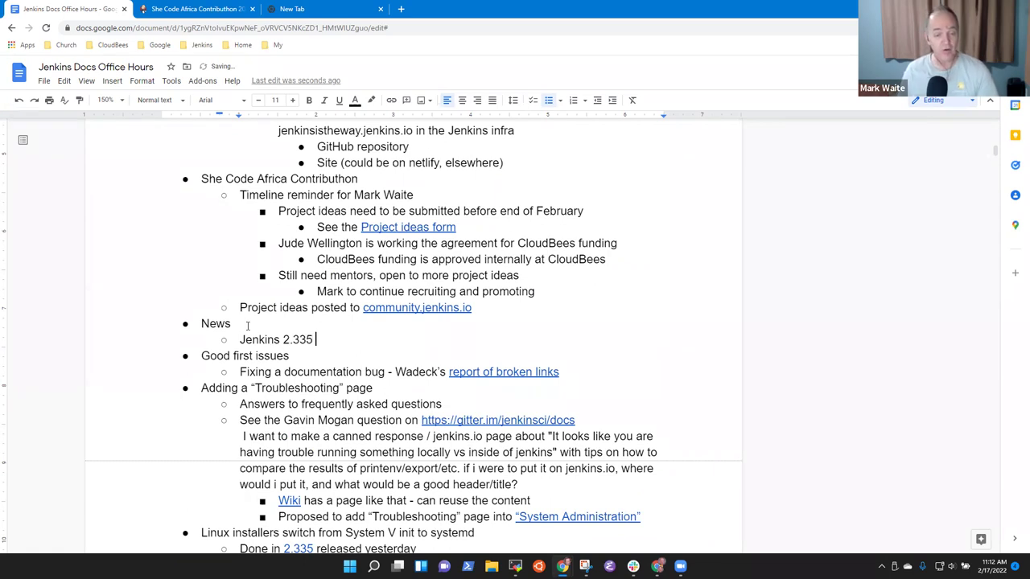
text(released with mo)
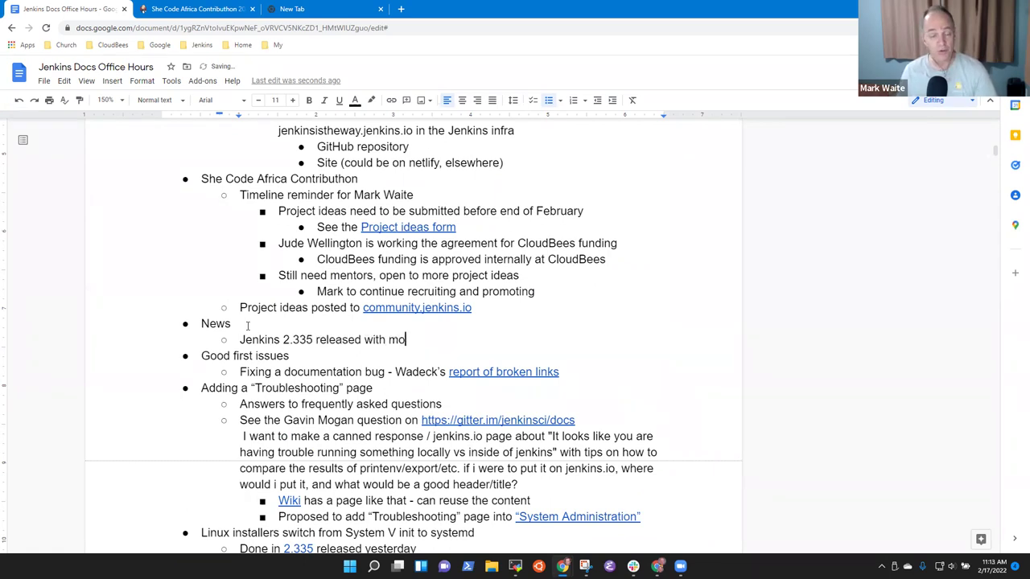
text(re UI improvem)
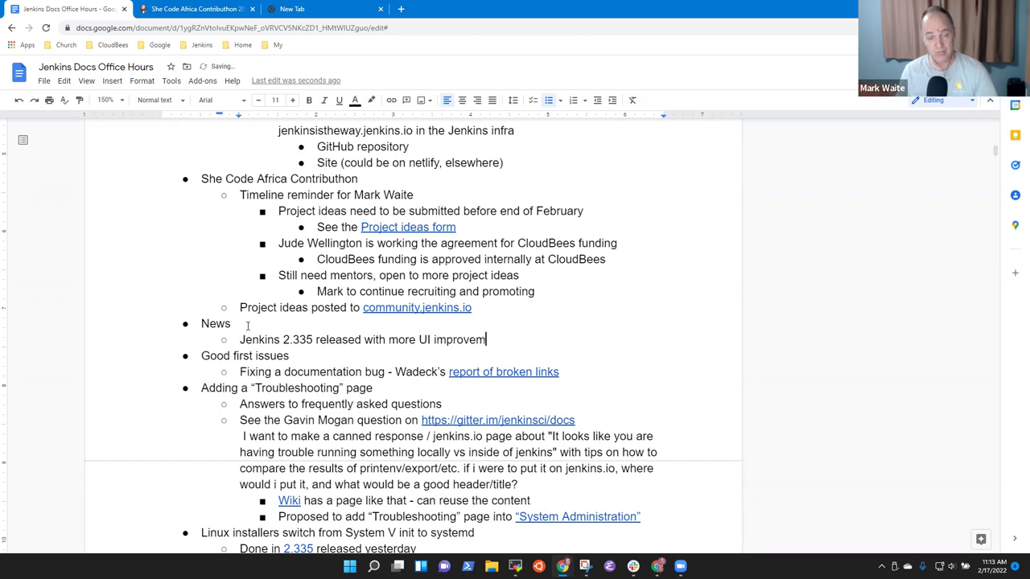
text(ents and )
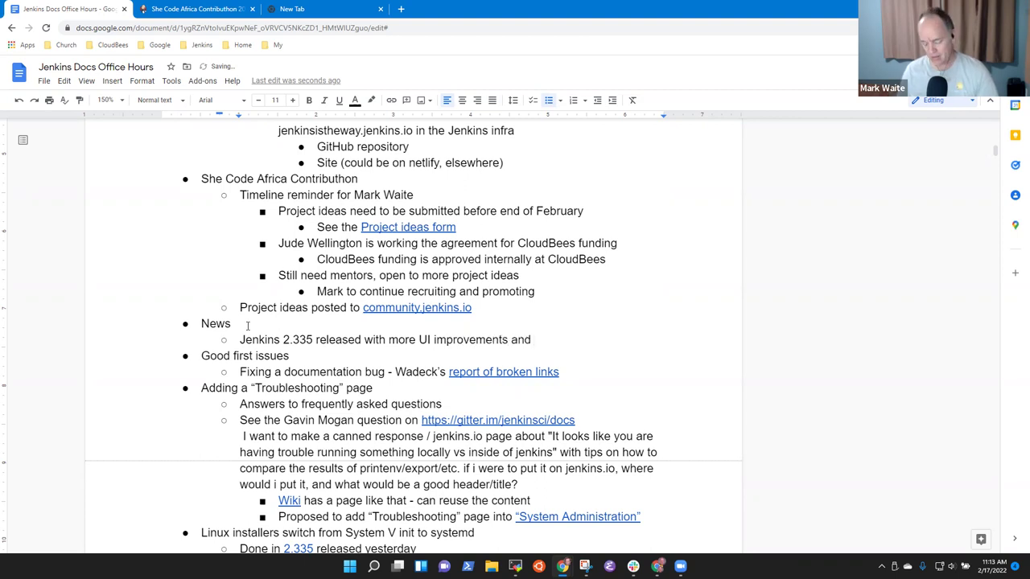
text(system)
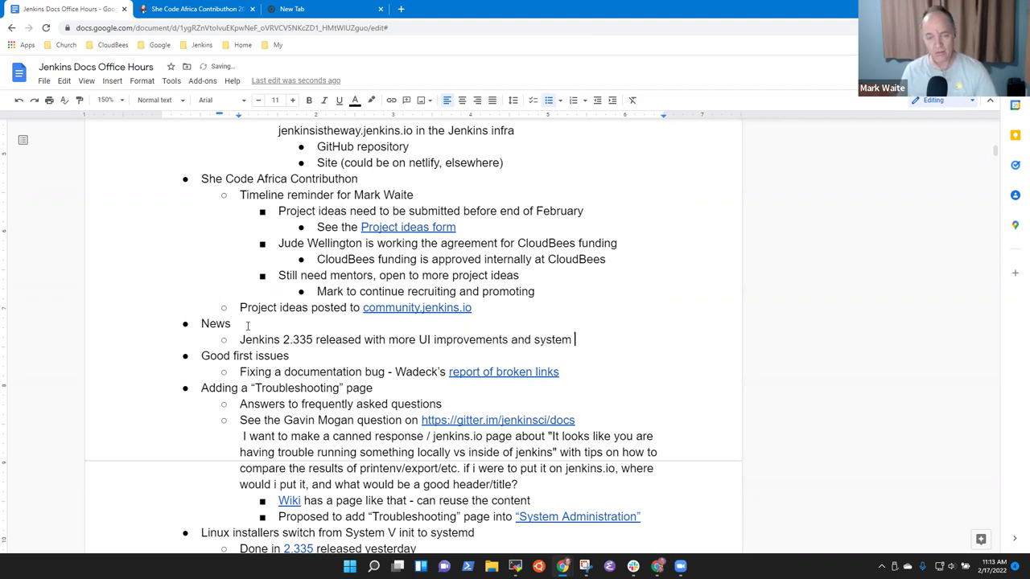
key(BackSpace)
text(d based Lin)
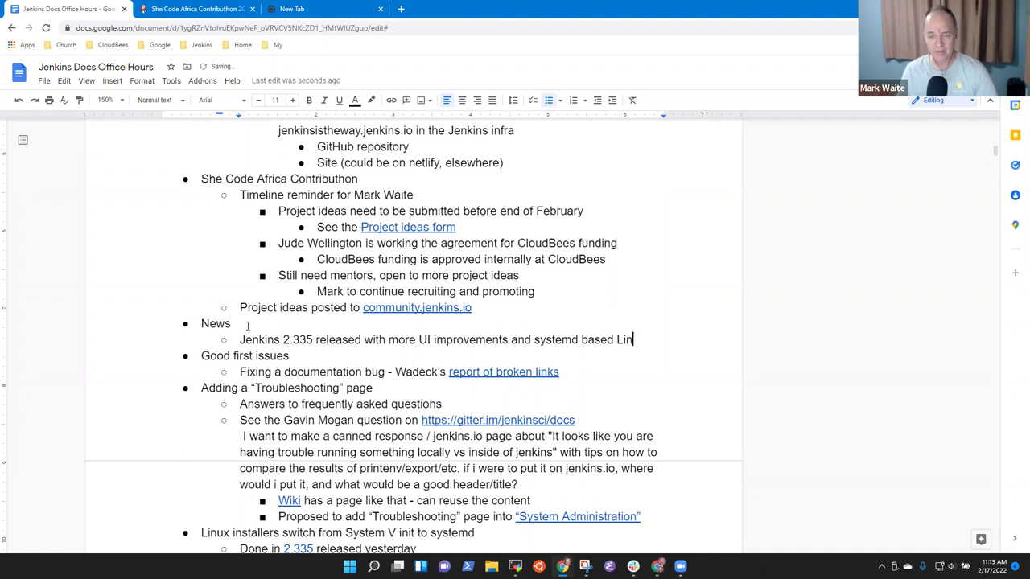
text(ux installer)
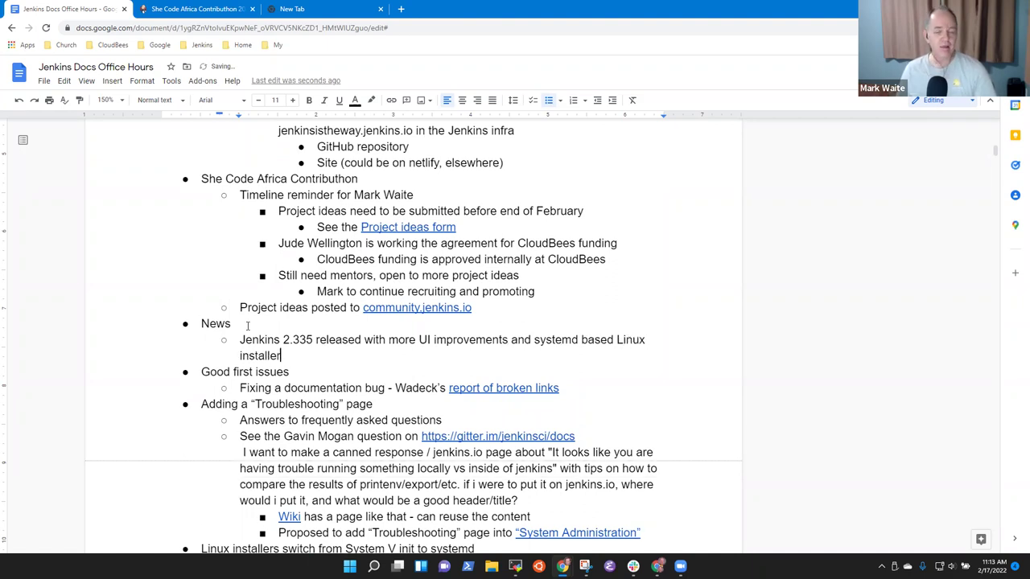
Step: Nest 'Bug reports are arriving from the UI improvements' and 'Bug reports are expected on the Linux installer'
key(Return)
key(Tab)
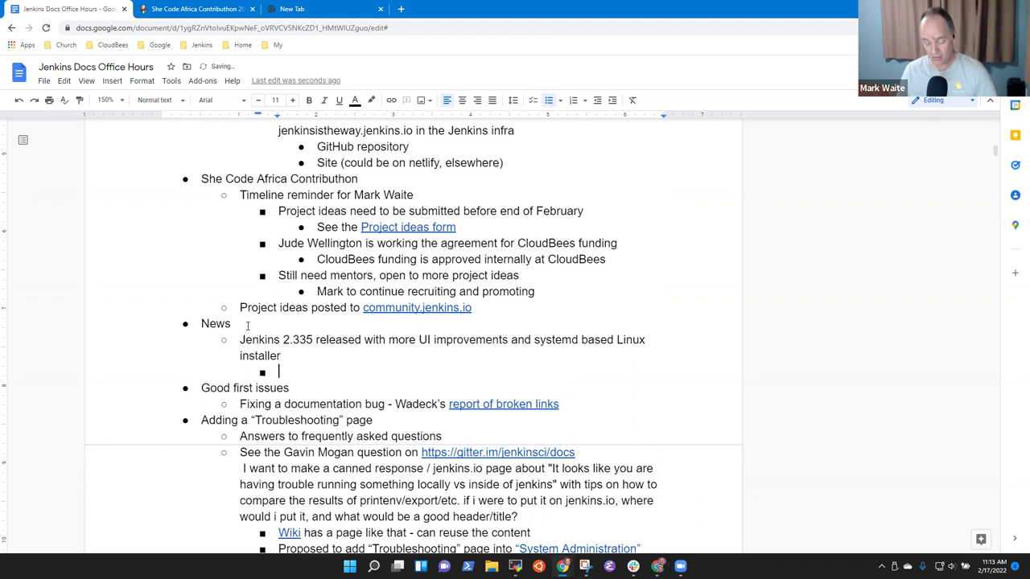
text(Bug reports )
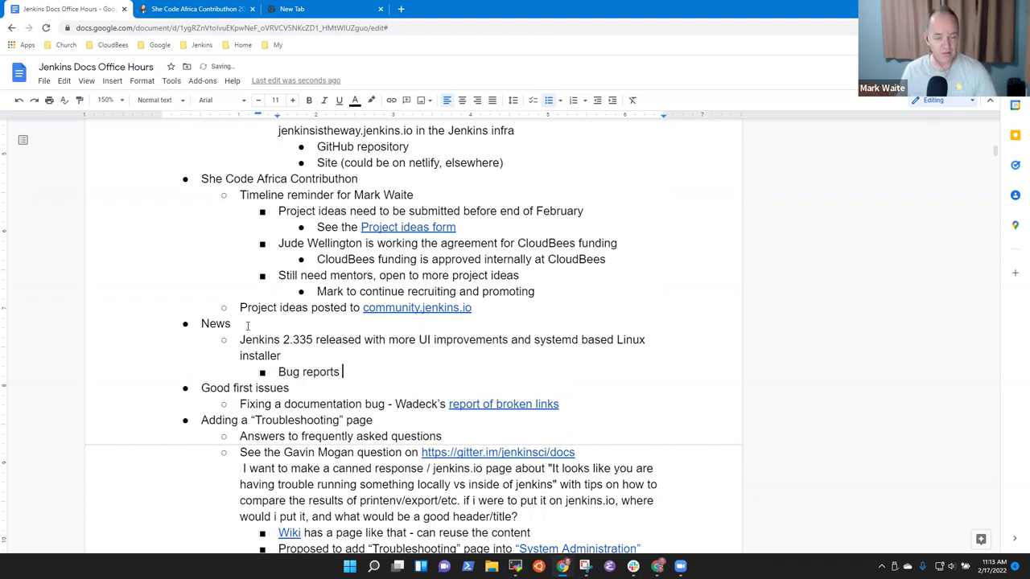
text(are arriova)
key(BackSpace)
key(BackSpace)
key(BackSpace)
text(ving the from)
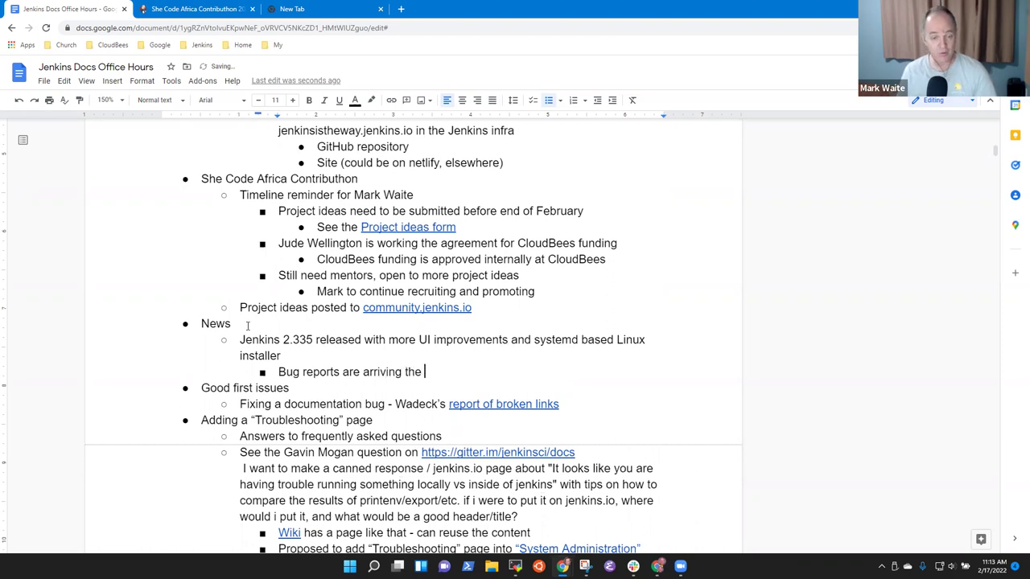
key(BackSpace)
key(BackSpace)
key(BackSpace)
key(BackSpace)
key(BackSpace)
key(BackSpace)
key(BackSpace)
key(BackSpace)
key(BackSpace)
text(from the UI)
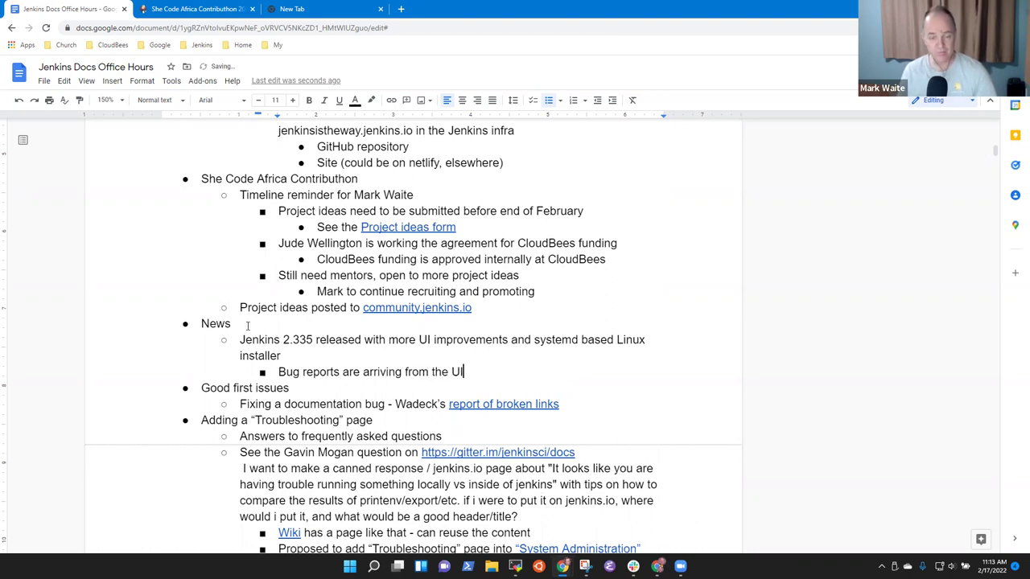
text( improvemenst)
key(BackSpace)
key(BackSpace)
text(ts)
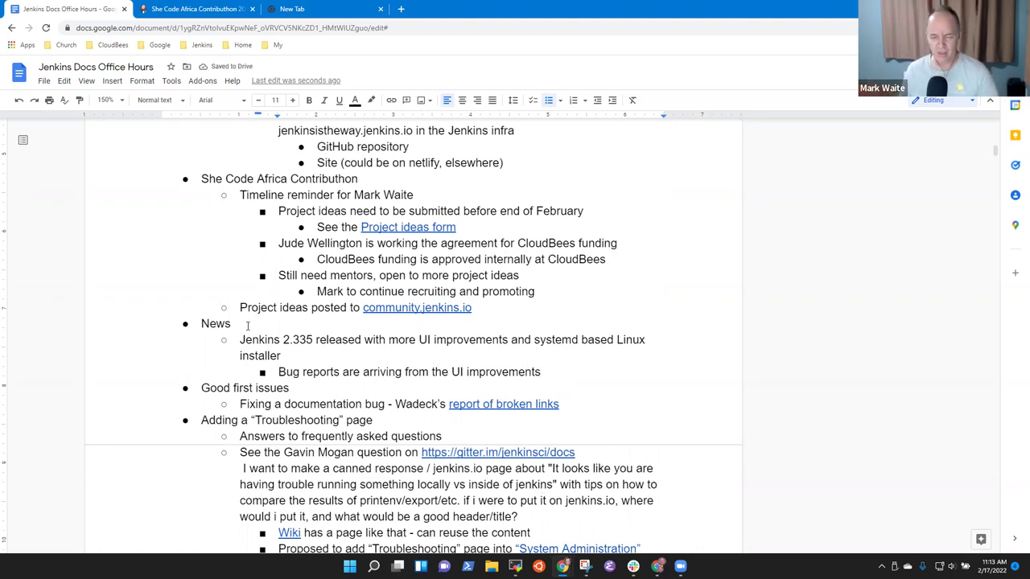
key(Return)
text(Bug reports are expected on the )
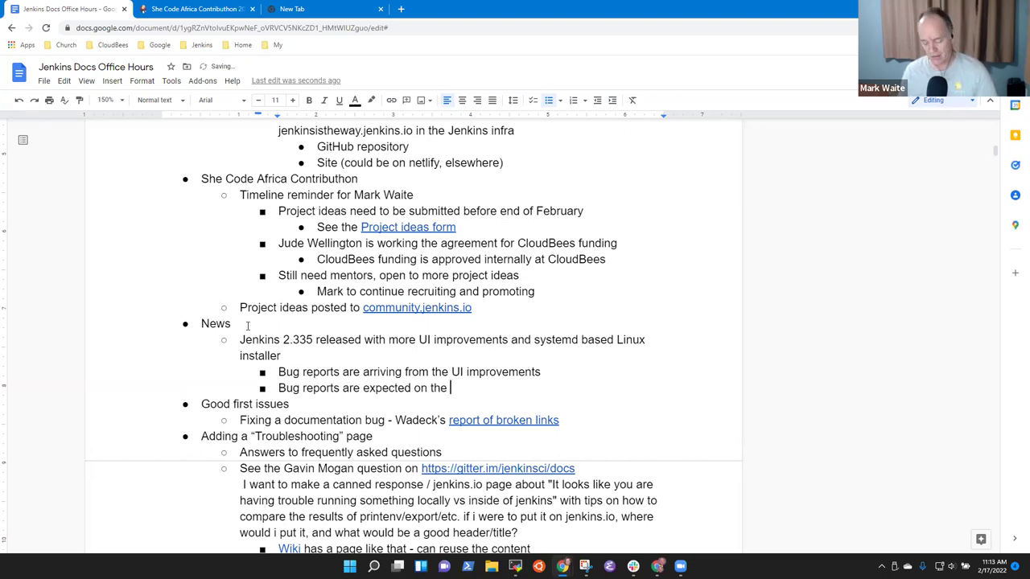
text(LInux installer)
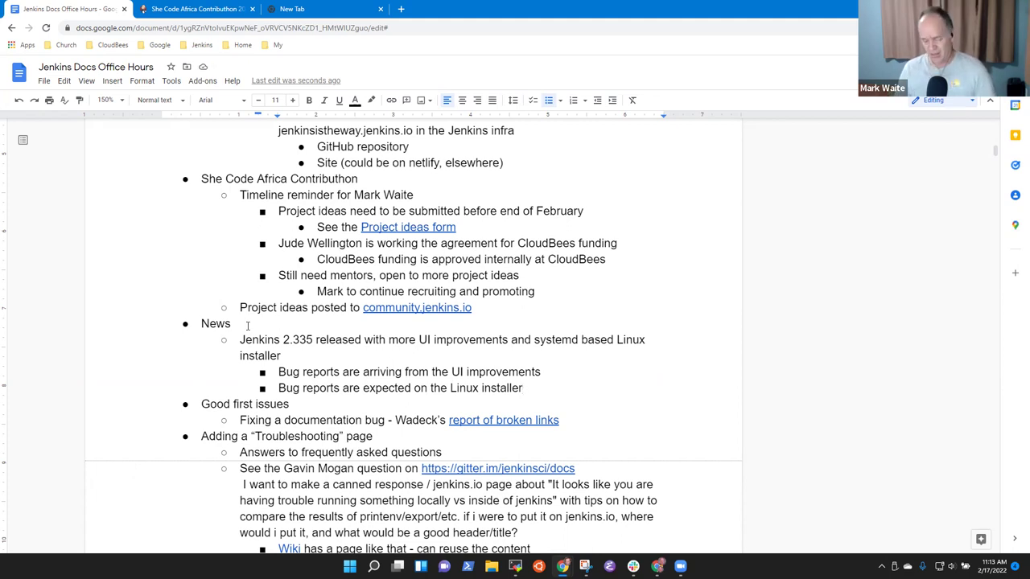
Step: Add 'Jenkins 2.332.1 is coming - March 9, 2022 LTS release' with a UI improvements 'phase 1' sub-bullet
key(Return)
key(shift+Tab)
text(Jenkins )
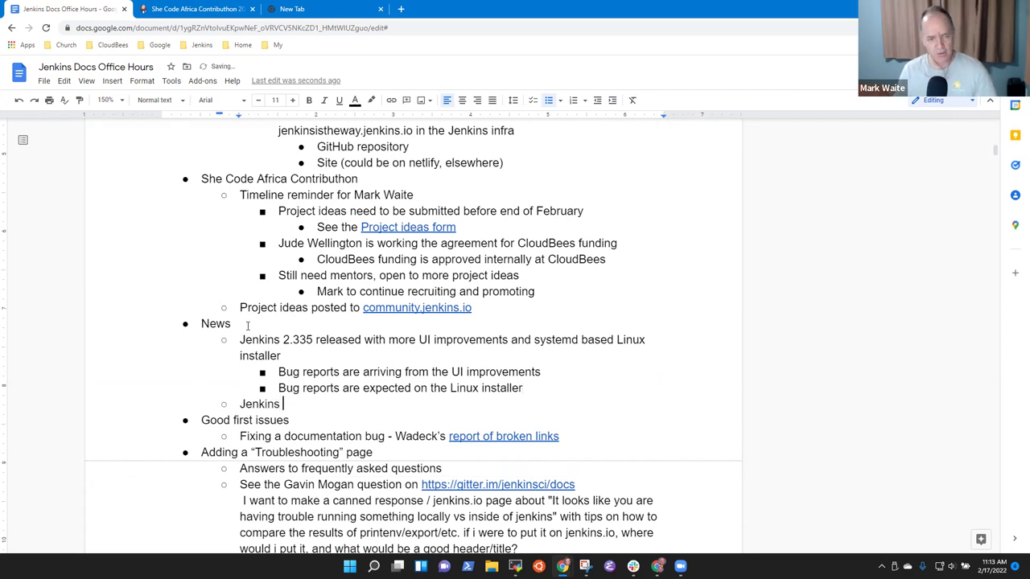
text(2.332.1 )
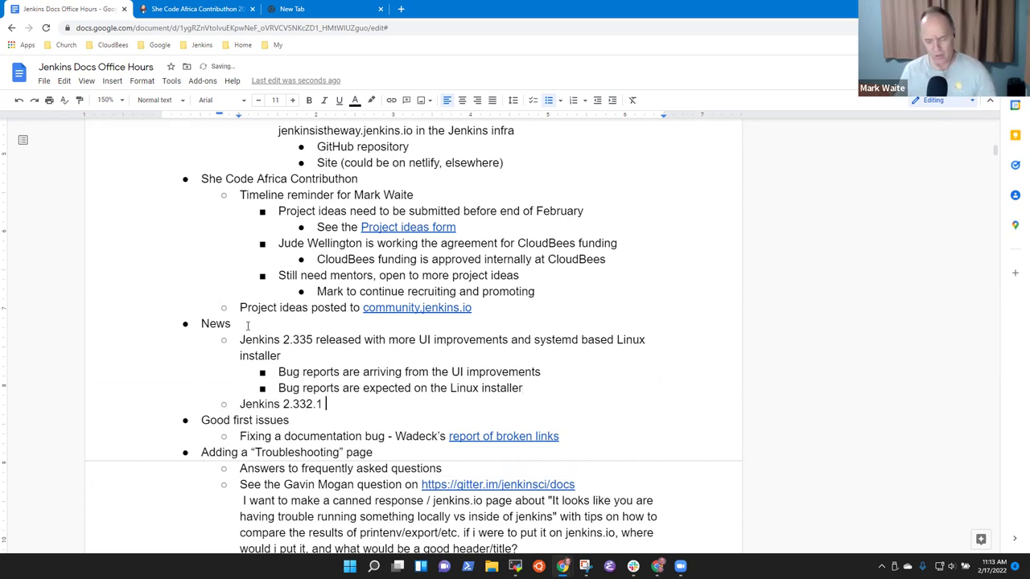
text(is coming -)
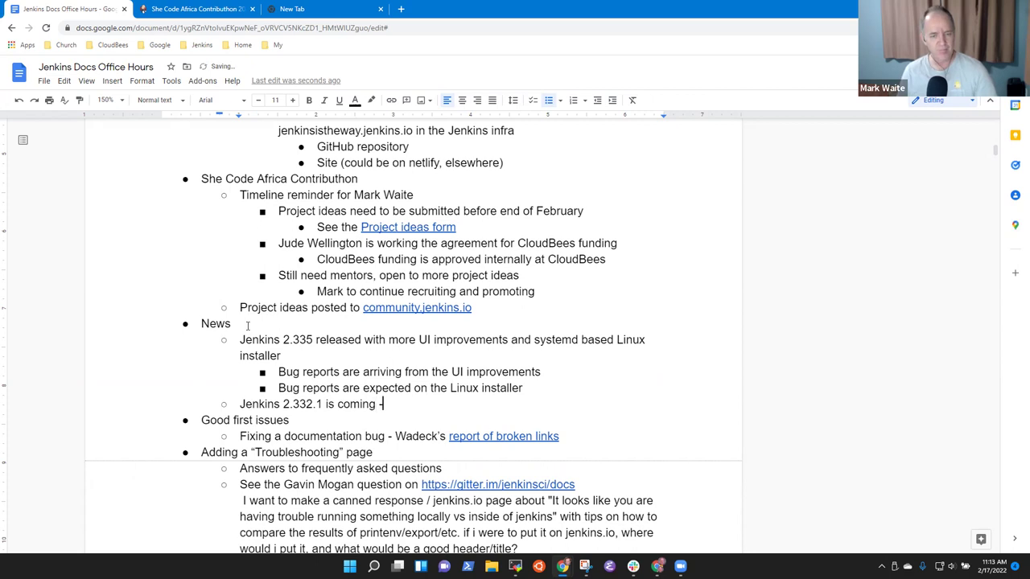
text( March )
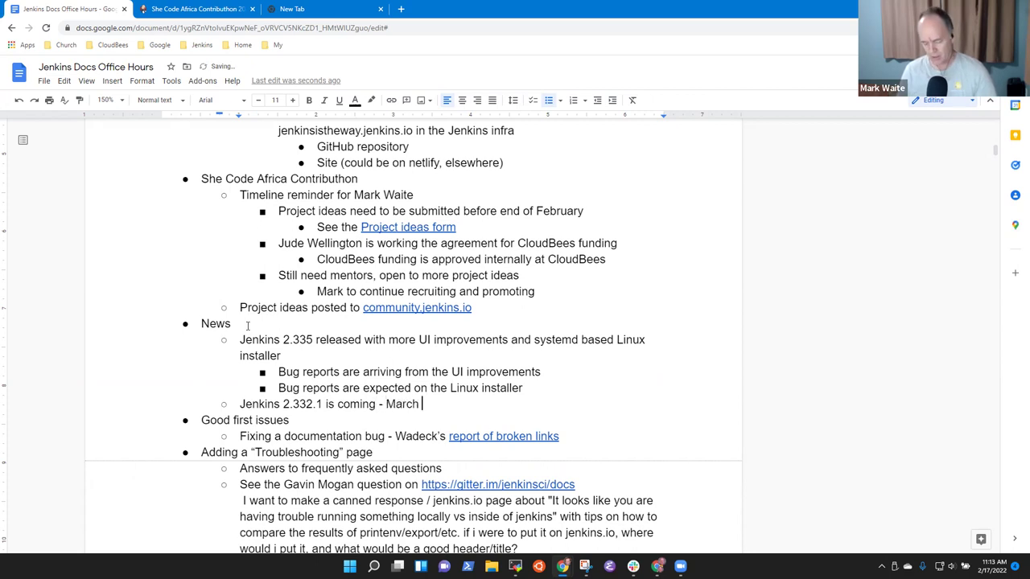
text(9, 2022)
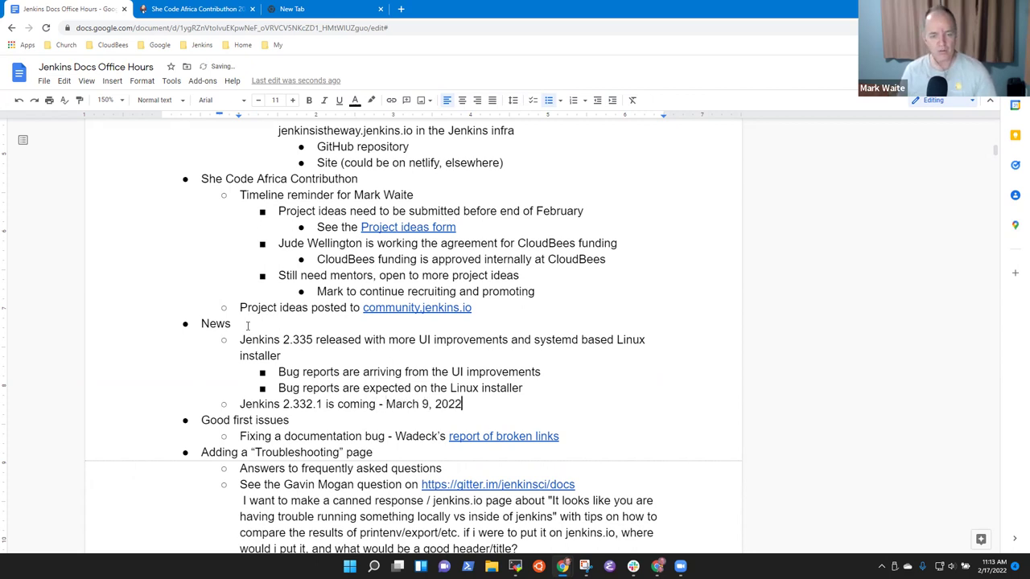
text( LTS release)
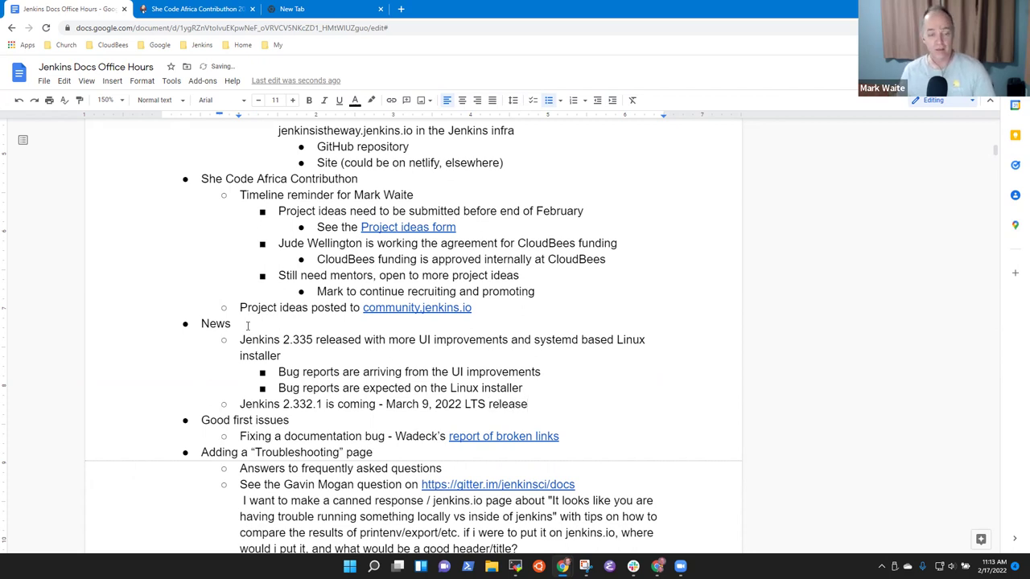
key(Return)
key(Tab)
text(UI improvements "phase 1" )
text(()
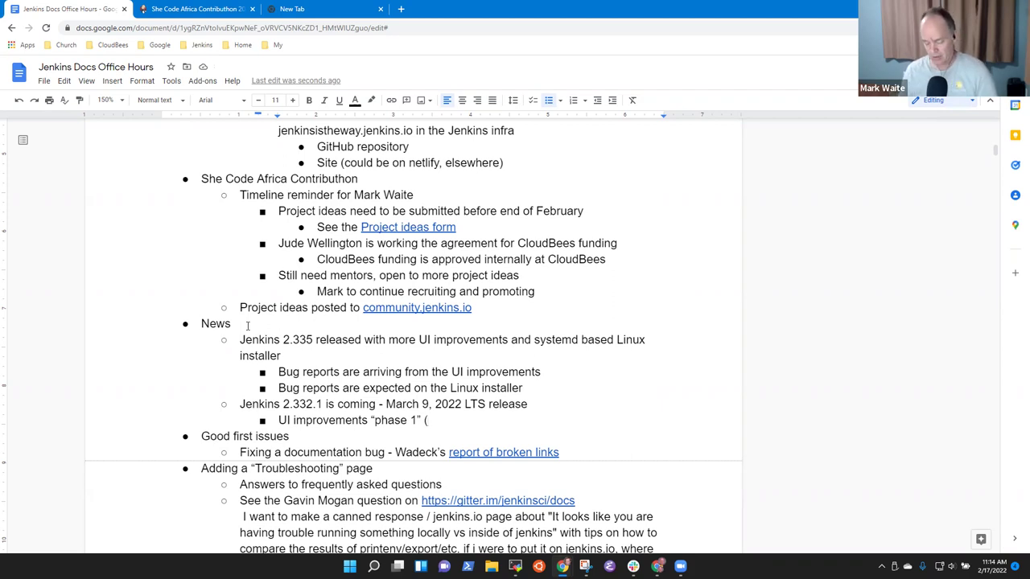
text(plugin manager)
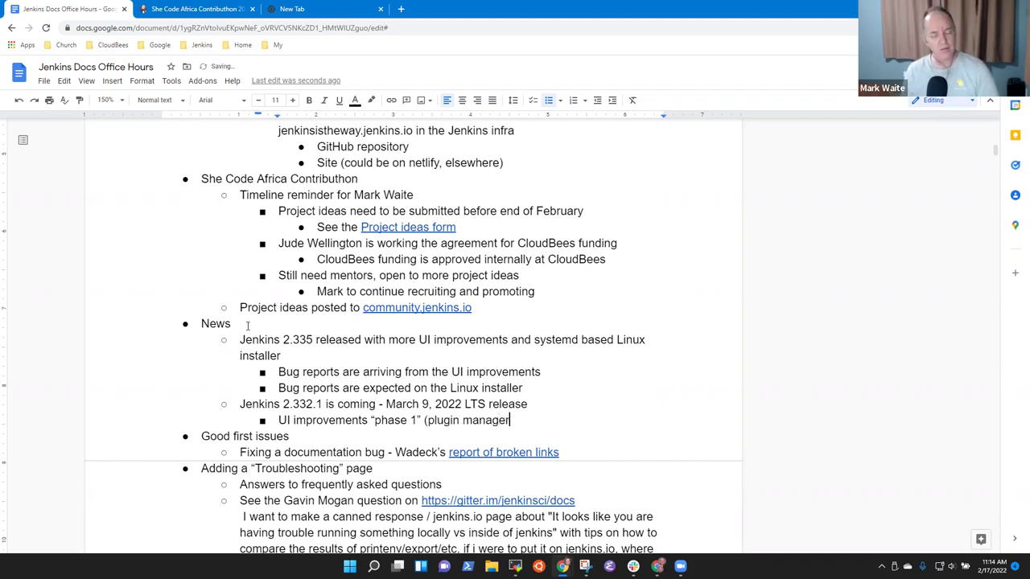
text(, el)
key(BackSpace)
key(BackSpace)
text(tables, )
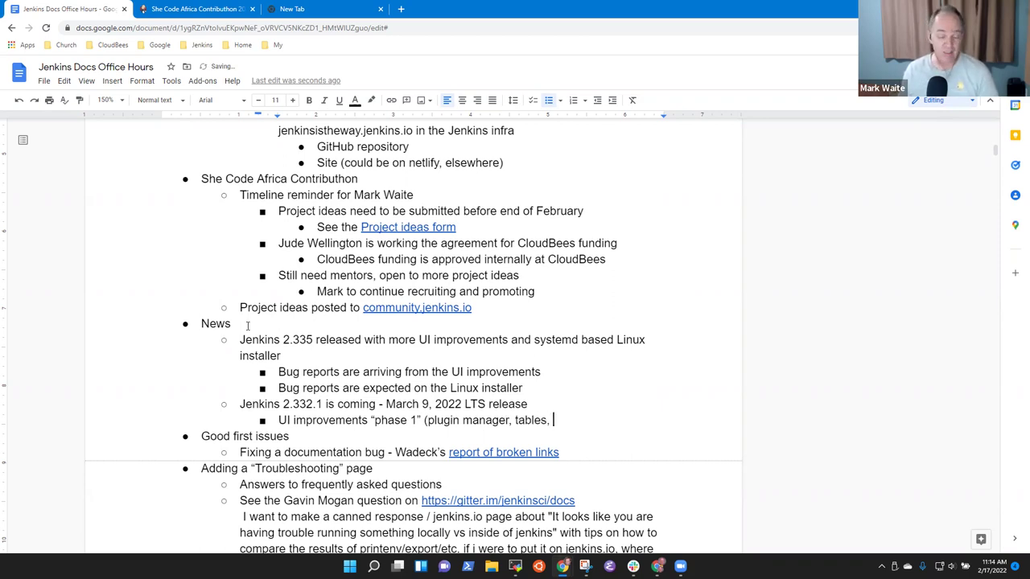
text(etc.))
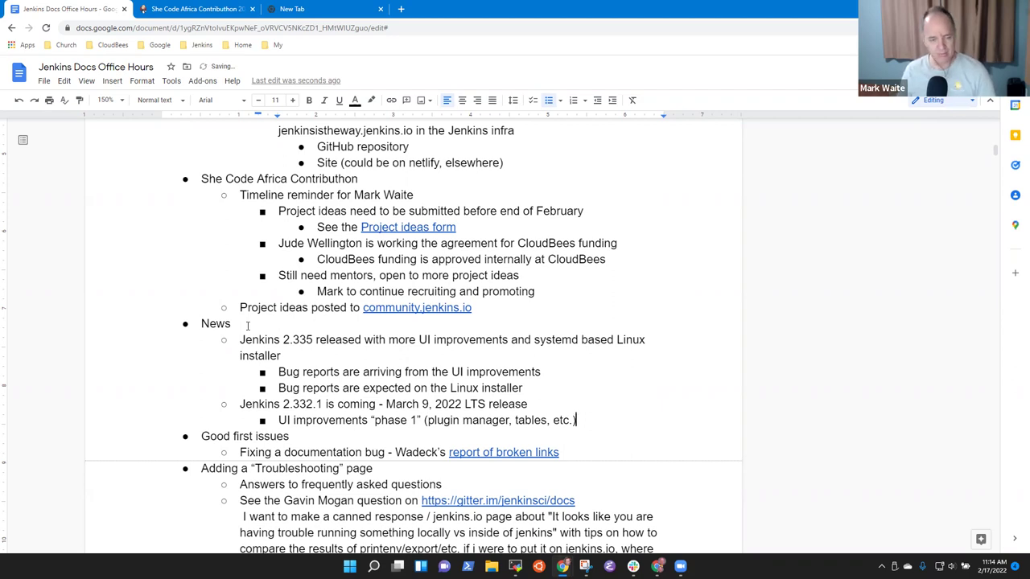
Step: Add sub-bullets 'Need a changelog and an upgrade guide' and 'First review of a draft next week'
key(Return)
text(Need a )
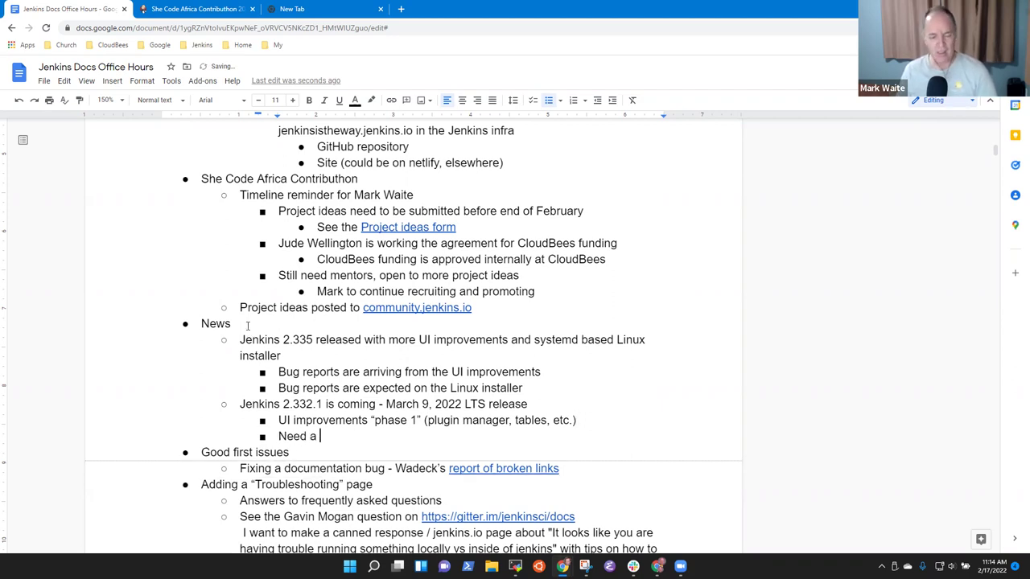
text(changelog  )
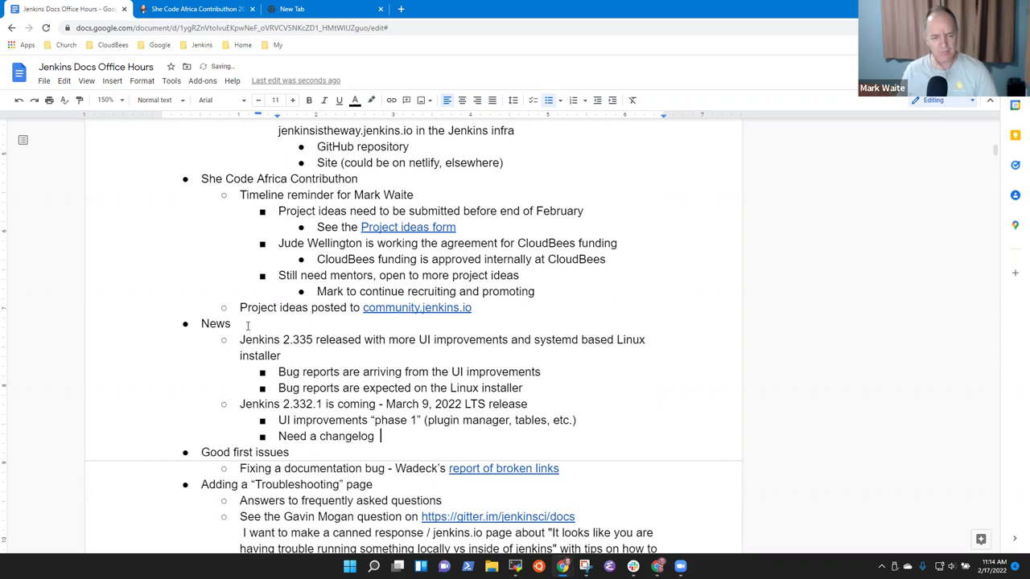
text(and an upgrade guide)
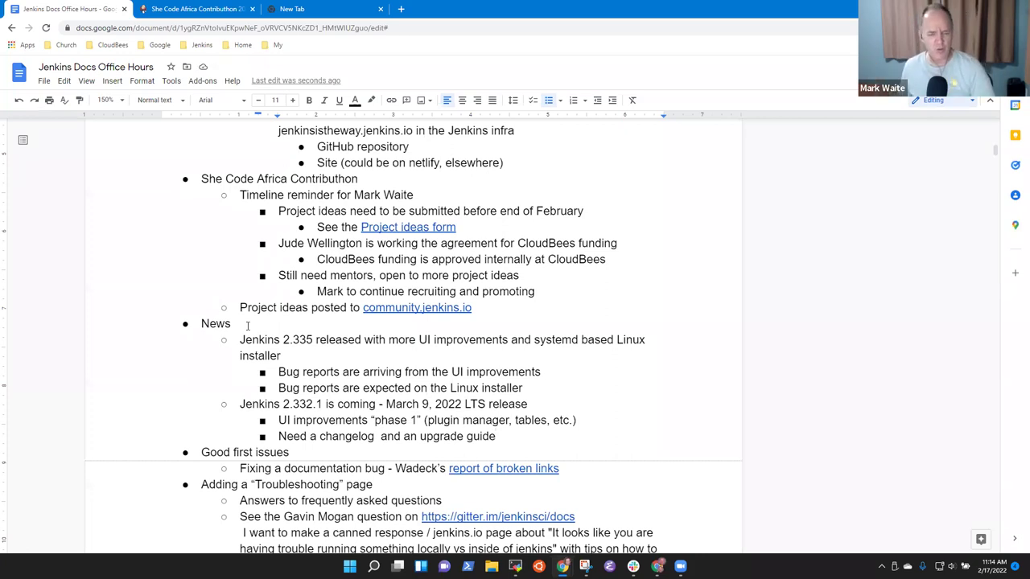
key(Return)
text(First review of)
text( the)
key(BackSpace)
key(BackSpace)
key(BackSpace)
key(BackSpace)
text(a draft next week)
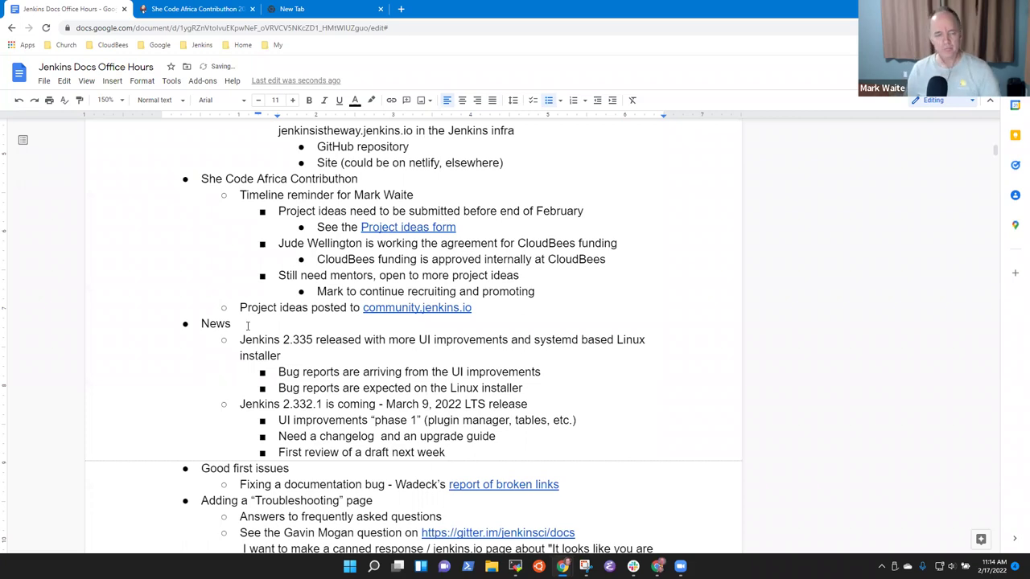
scroll(314, 333, down, 3)
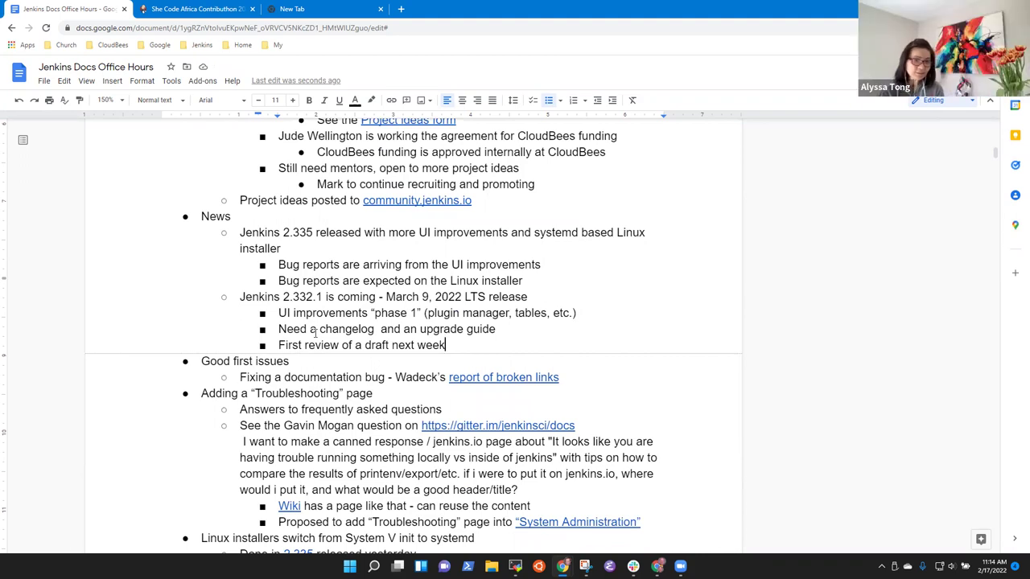
scroll(172, 365, down, 3)
click(324, 250)
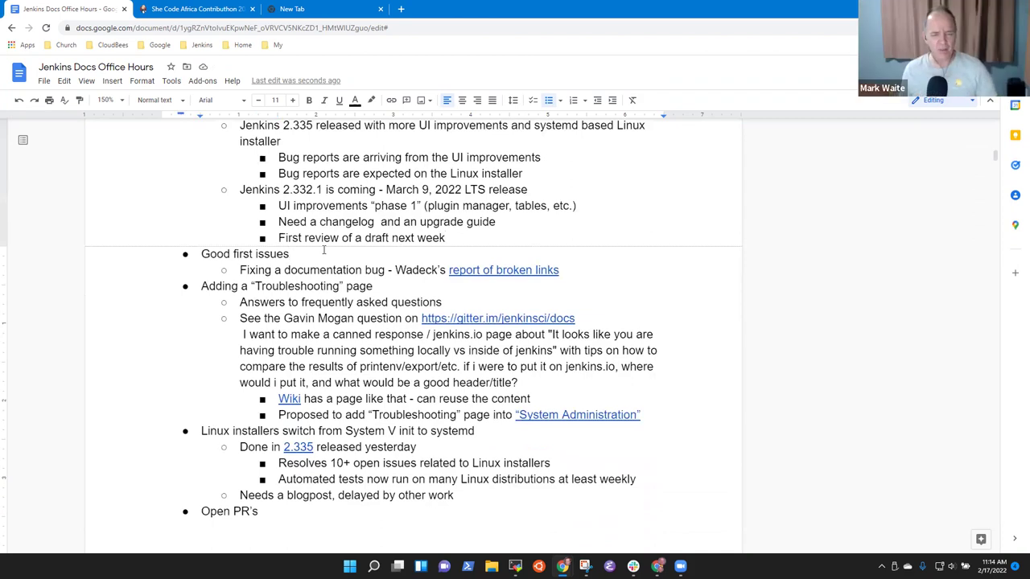
Step: Move the Good first issues section above the Linux installers item
key(Home)
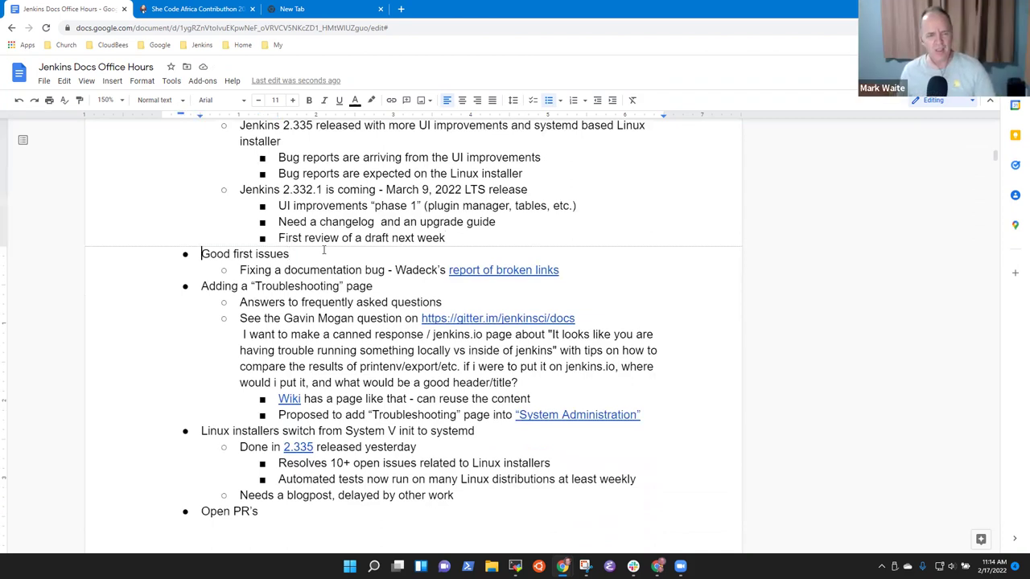
key(shift+Down)
key(shift+End)
key(ctrl+c)
key(Delete)
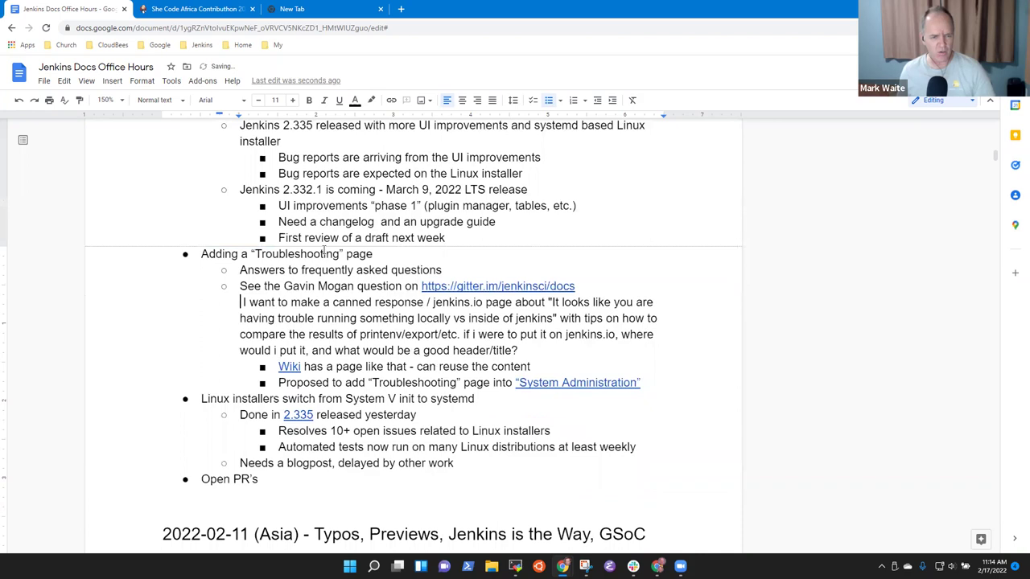
key(ctrl+v)
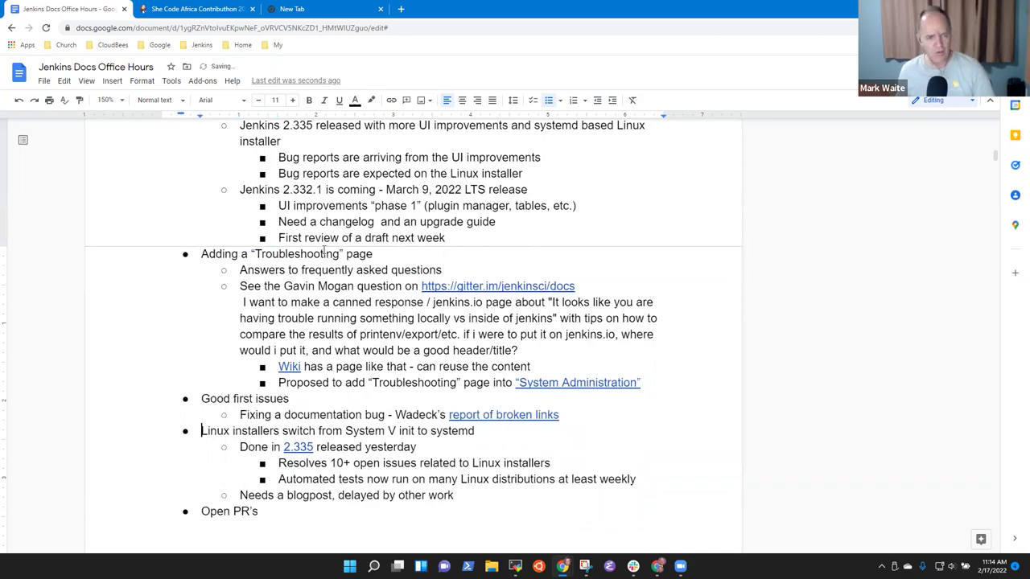
Step: Delete the leading space before the quoted canned-response question under the gitter link
key(Up)
key(Up)
key(Up)
key(Up)
key(Up)
key(Up)
key(Up)
key(Up)
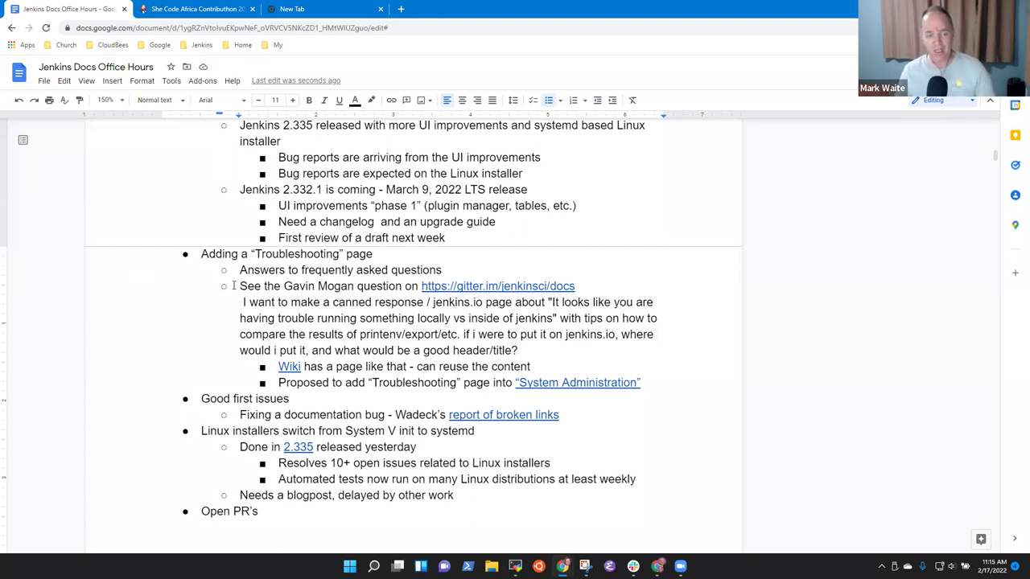
drag(243, 303, 314, 319)
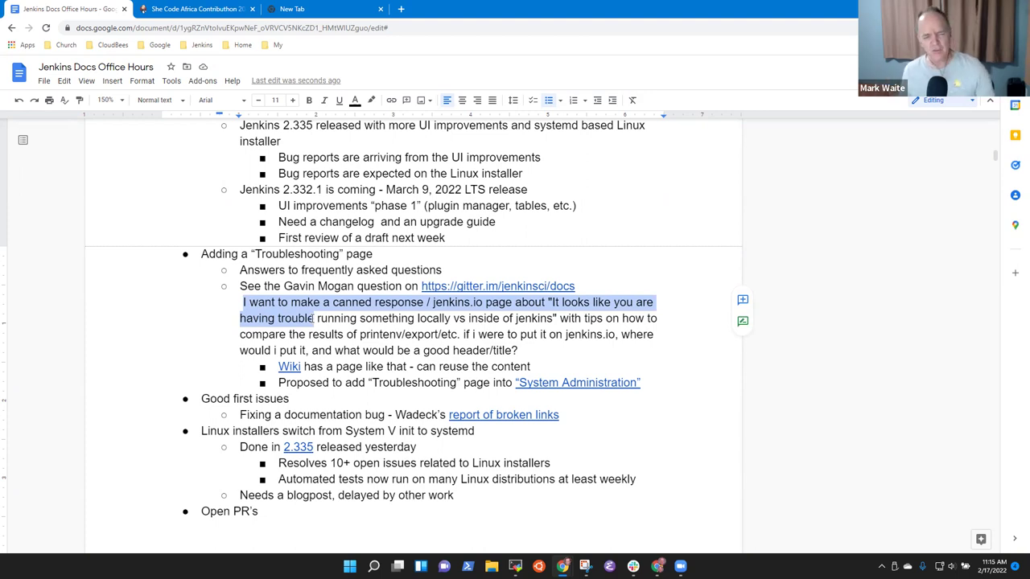
key(Up)
key(Up)
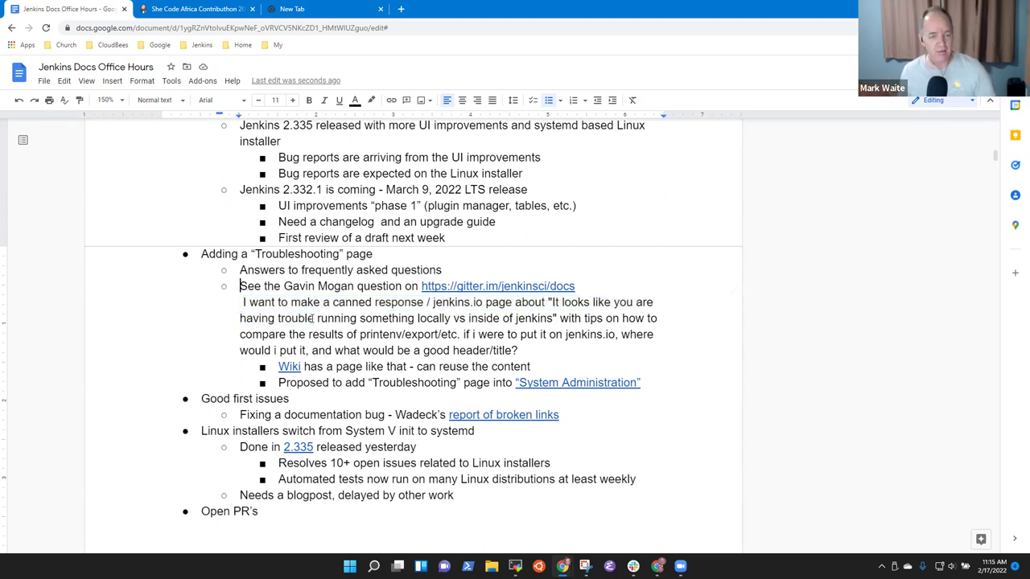
key(Delete)
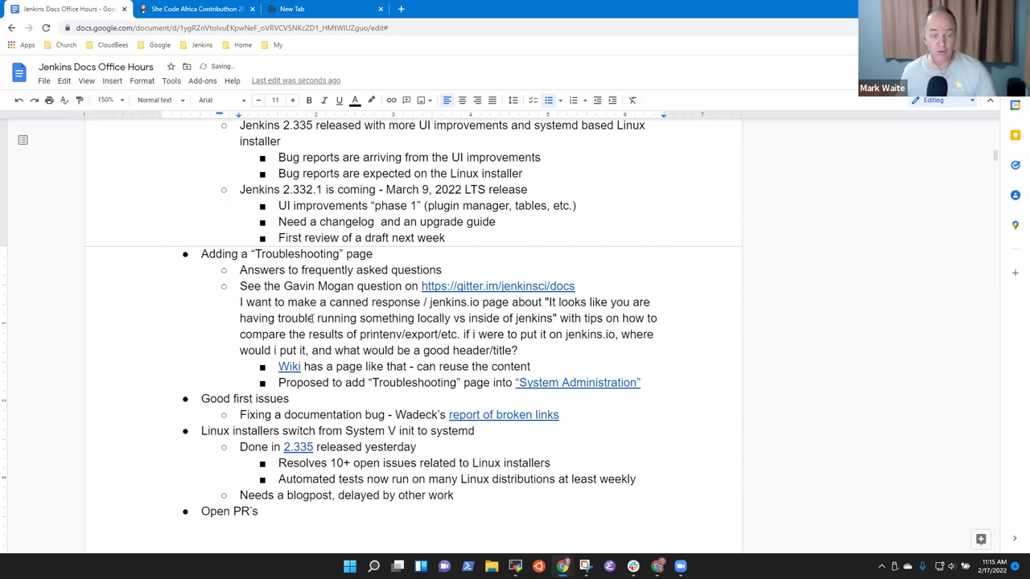
Step: Review the Wiki's 'My software builds on my computer but not on Jenkins' page zoomed in, then return
click(296, 367)
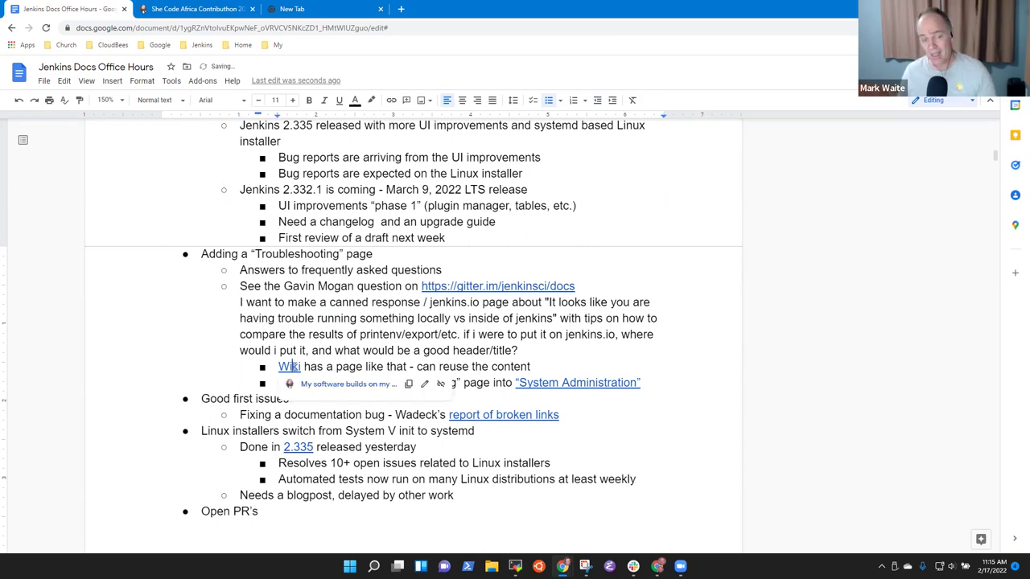
click(338, 384)
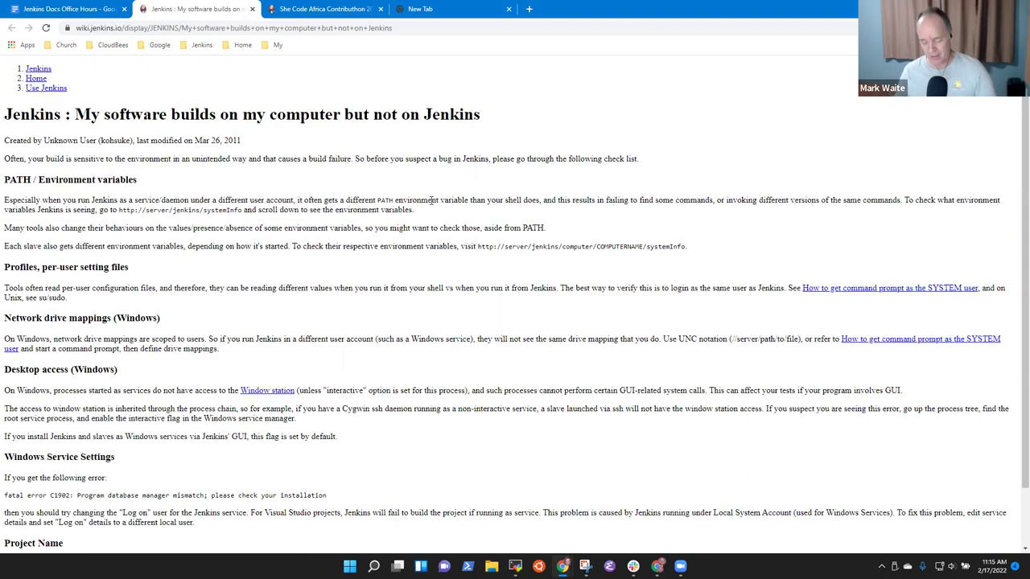
key(ctrl+plus)
key(ctrl+plus)
key(ctrl+plus)
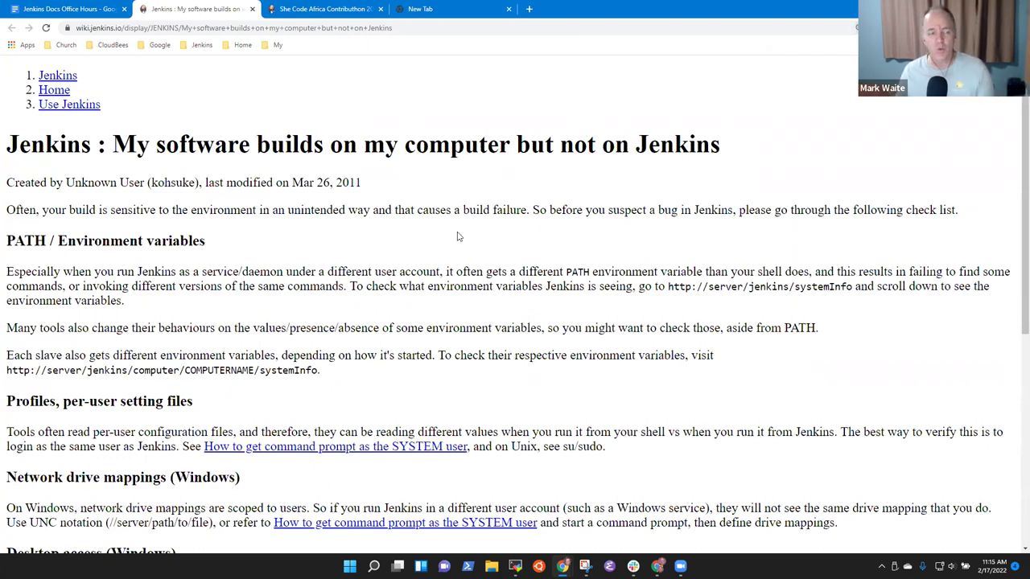
scroll(120, 290, down, 3)
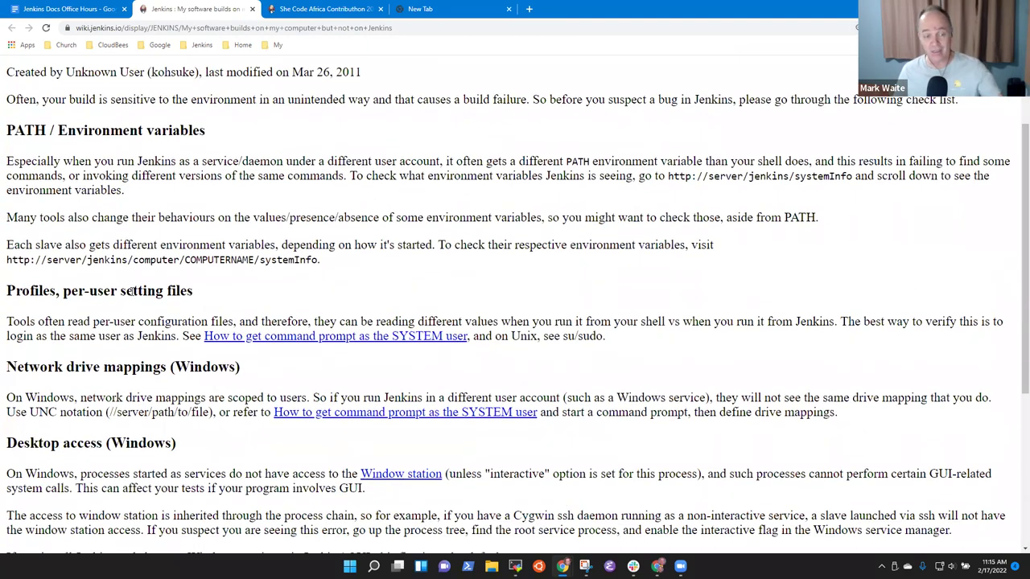
scroll(134, 296, down, 2)
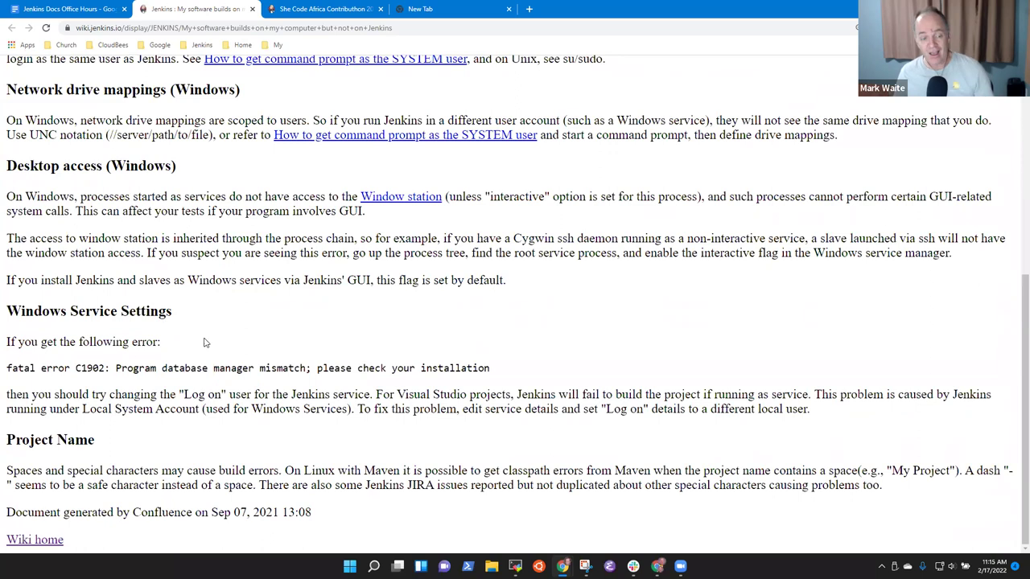
scroll(203, 343, up, 2)
scroll(203, 343, up, 3)
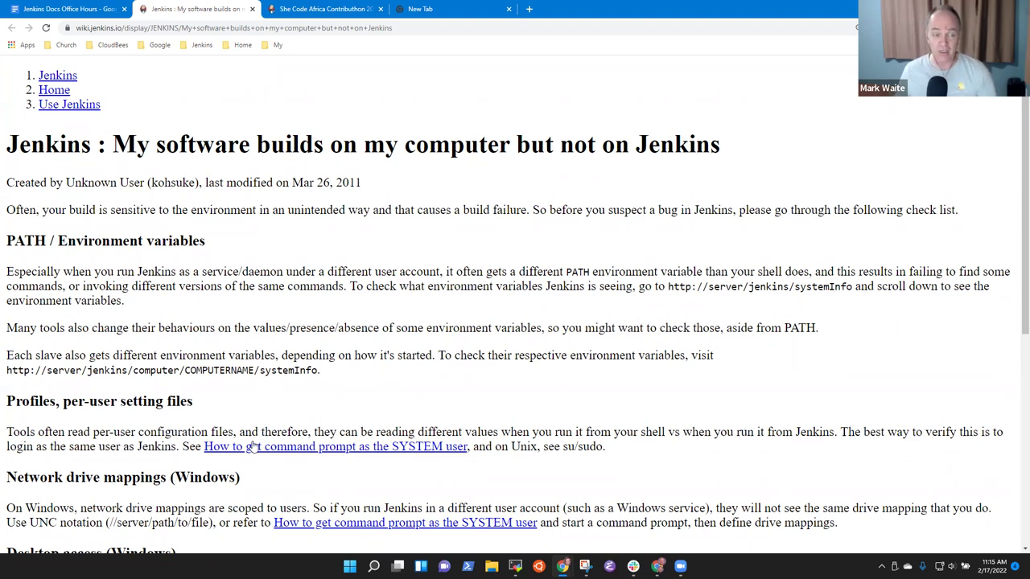
click(56, 8)
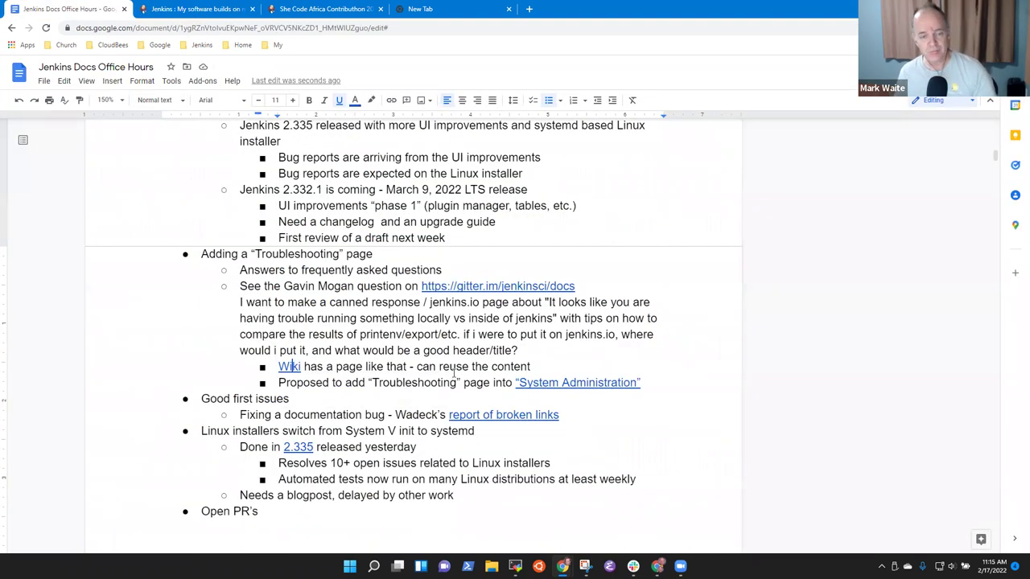
click(451, 367)
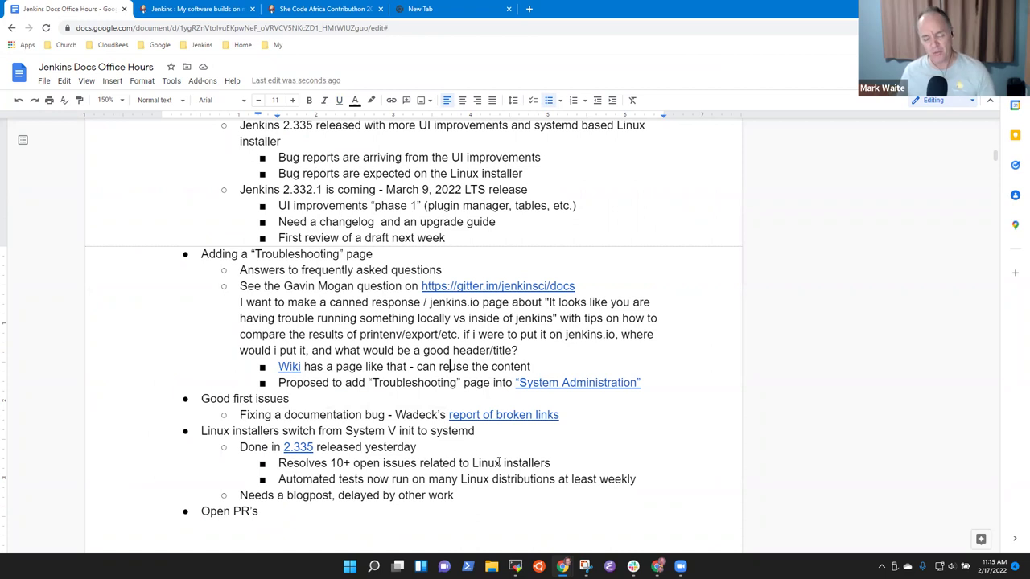
Step: View jenkins.io's System Administration chapter and its Diagnosing Errors page zoomed in, then return
click(574, 385)
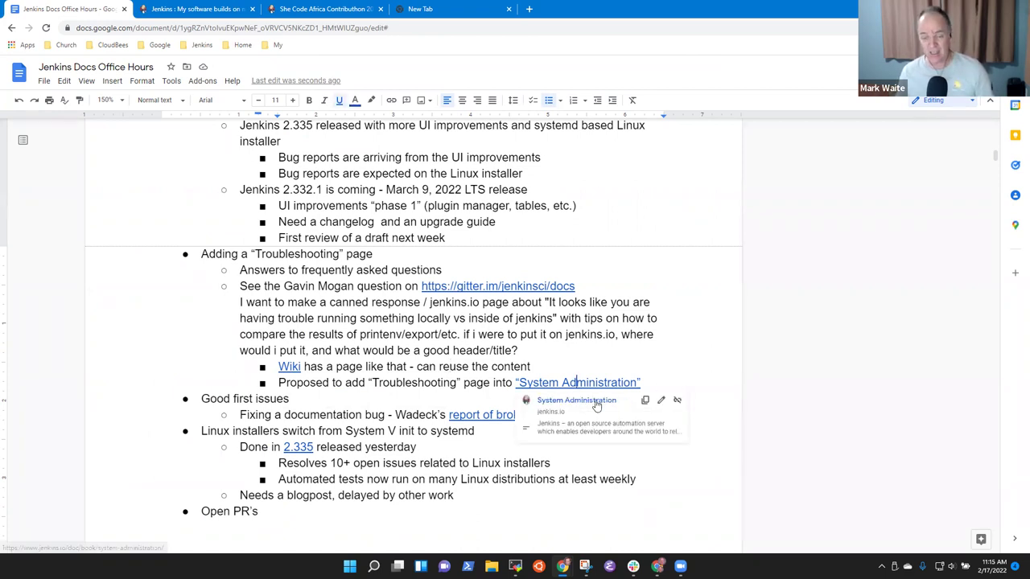
click(595, 400)
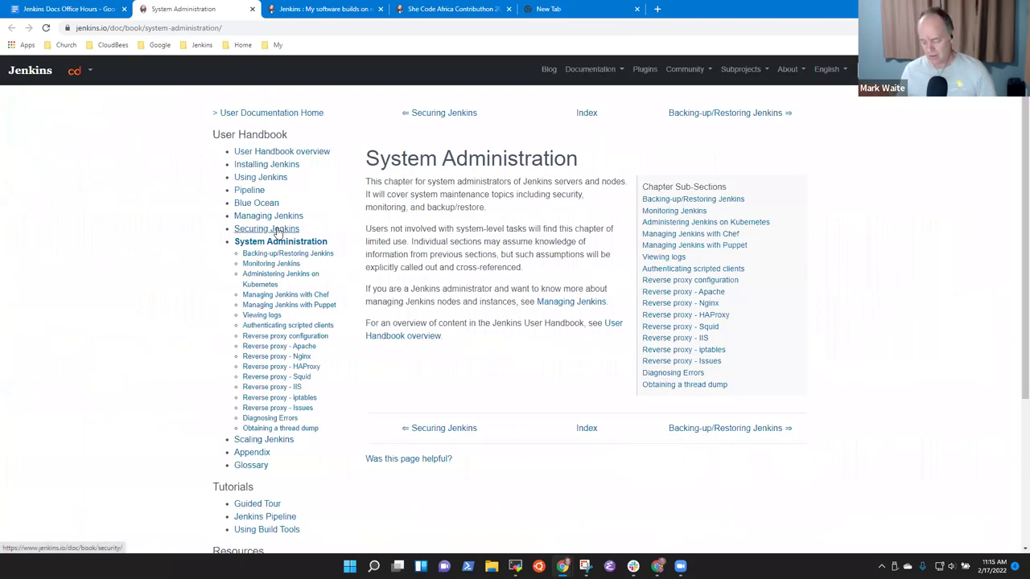
key(ctrl+plus)
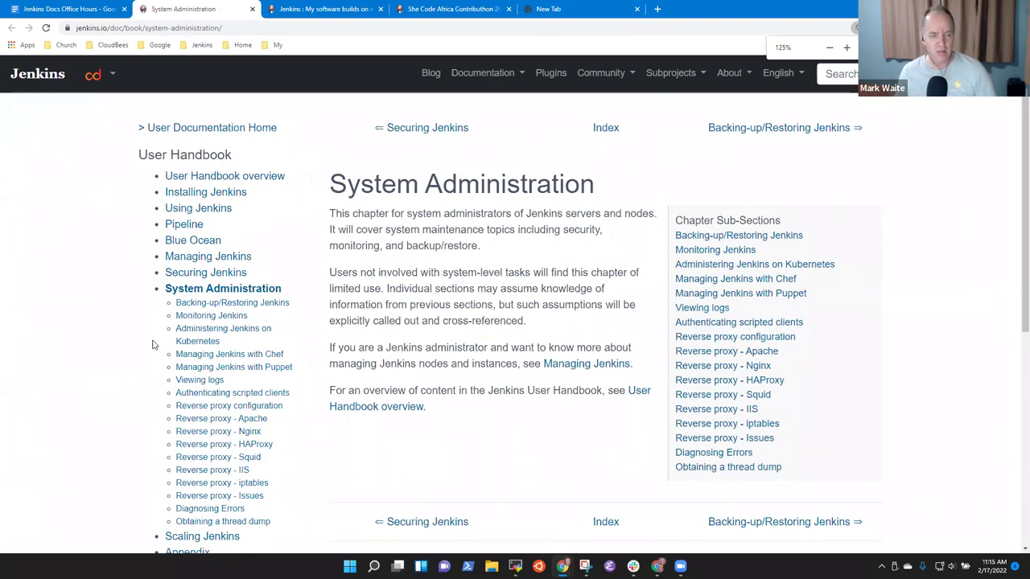
drag(285, 296, 283, 298)
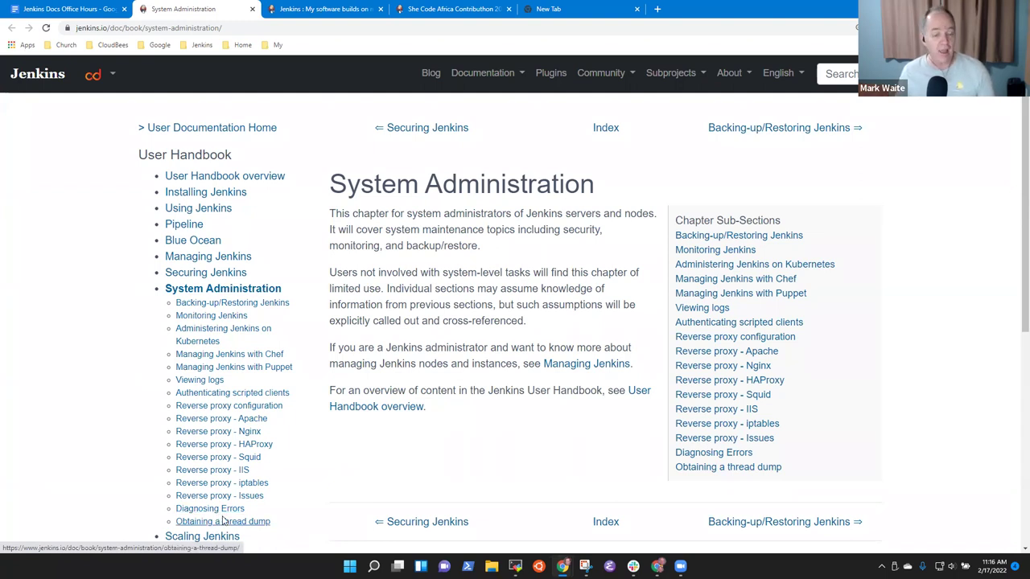
click(231, 509)
scroll(331, 372, down, 1)
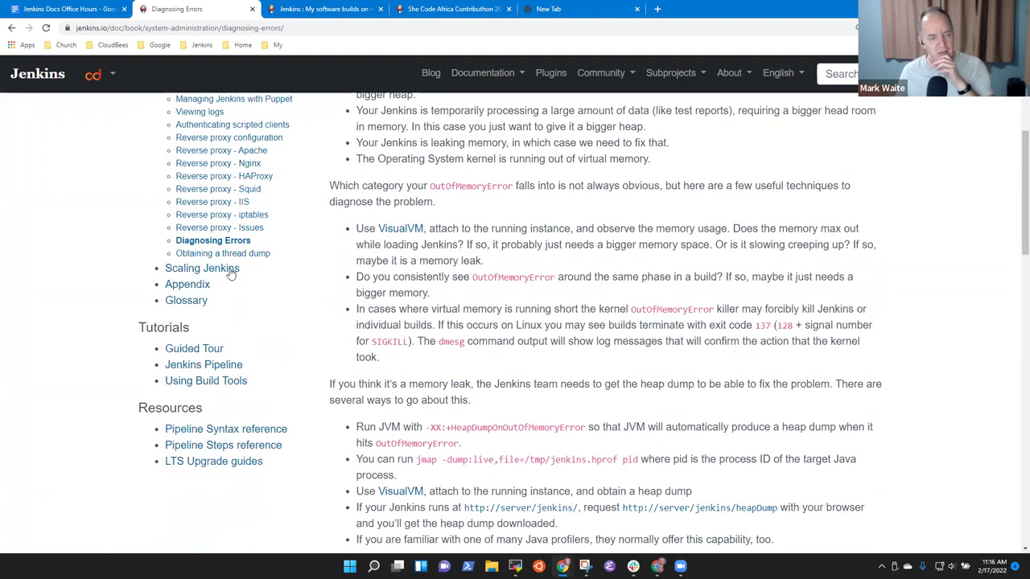
scroll(232, 274, up, 2)
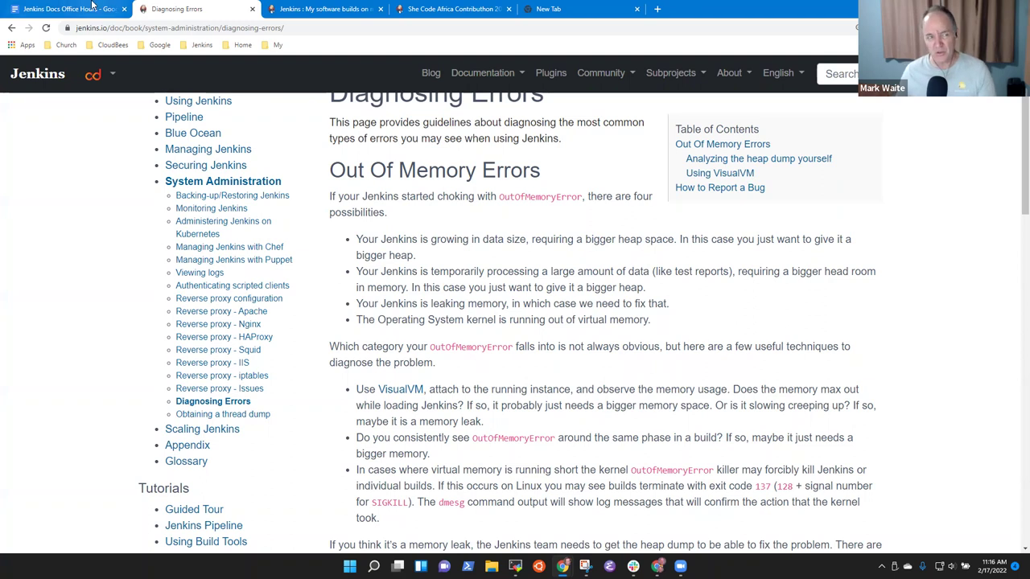
click(91, 7)
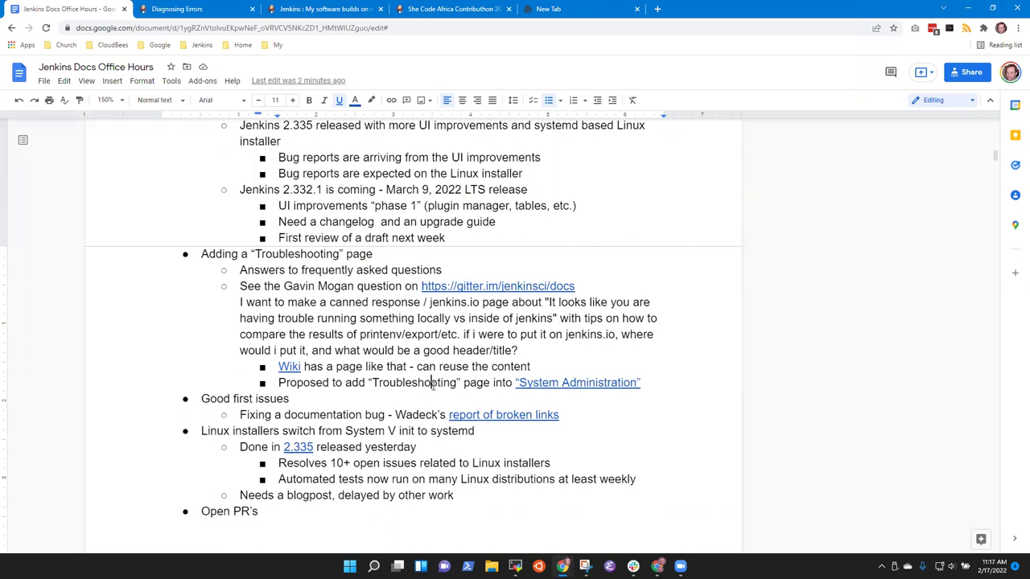
Step: Add the bullet 'Should it be an entirely different section in the guide?' with an empty nested bullet below, then go back to Diagnosing Errors
key(End)
key(Return)
text(Should it be an )
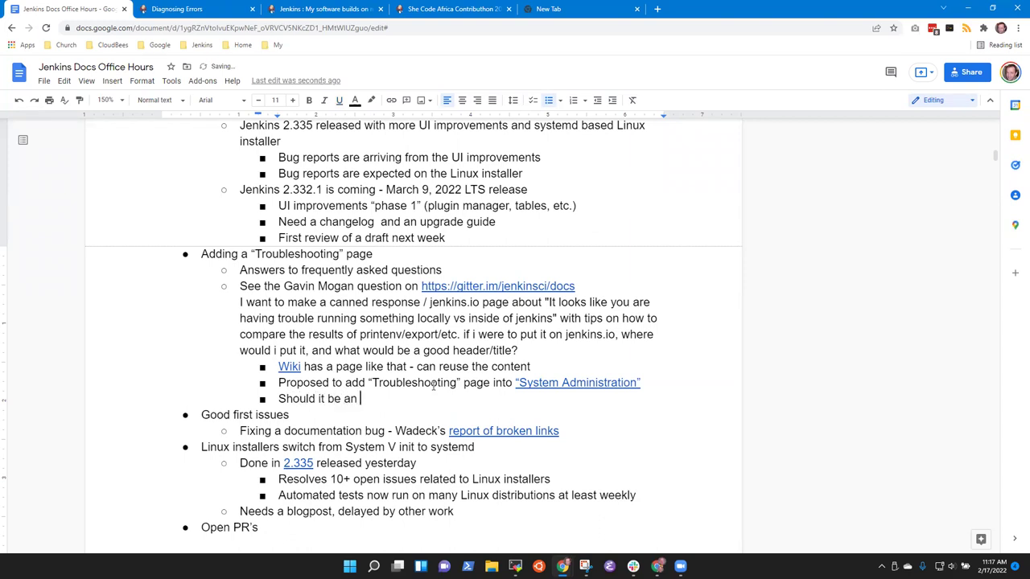
text(entirely different seciont)
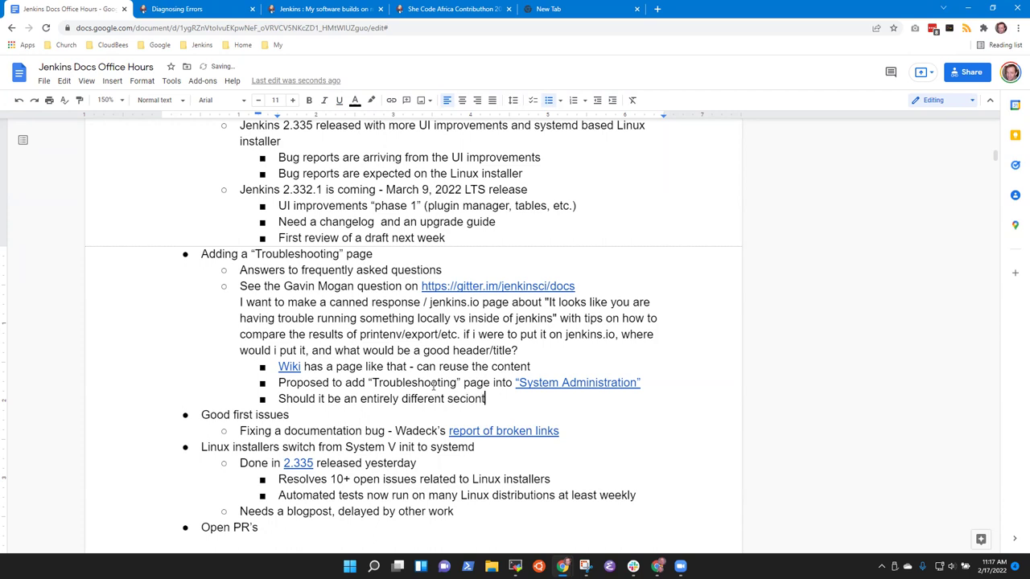
key(BackSpace)
key(BackSpace)
key(BackSpace)
key(BackSpace)
text(tion in the guide?)
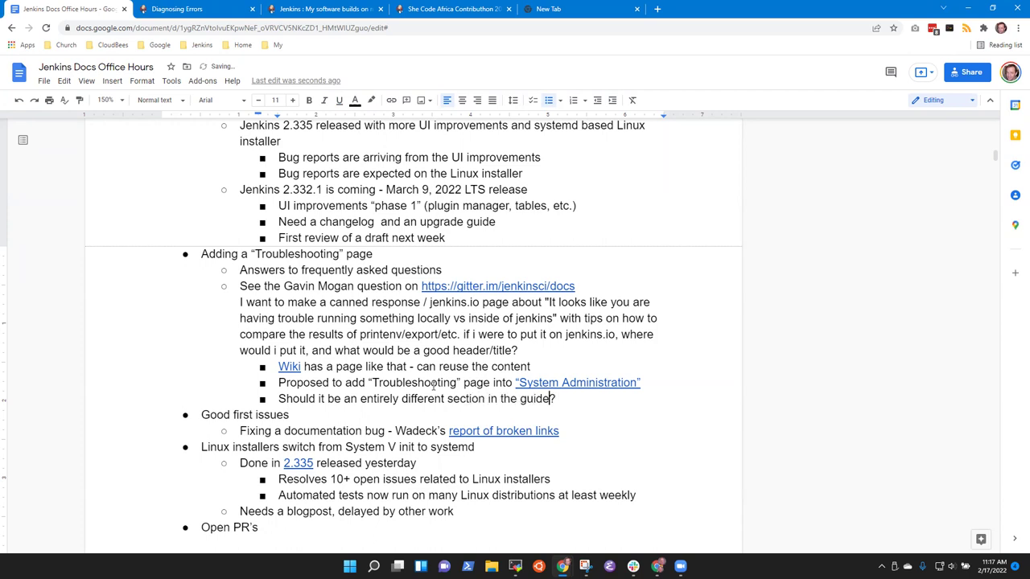
text(user)
key(Return)
key(Tab)
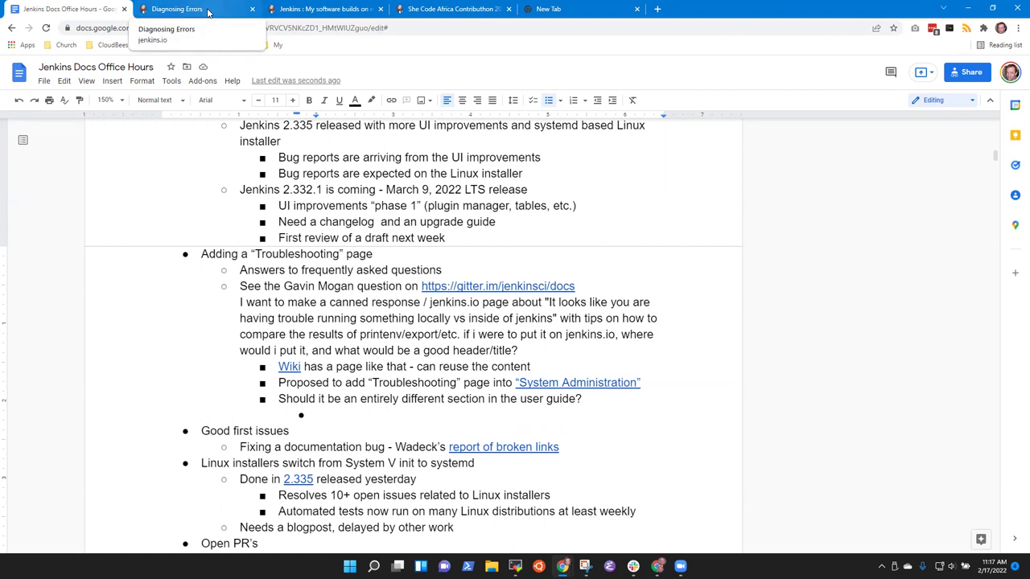
click(207, 12)
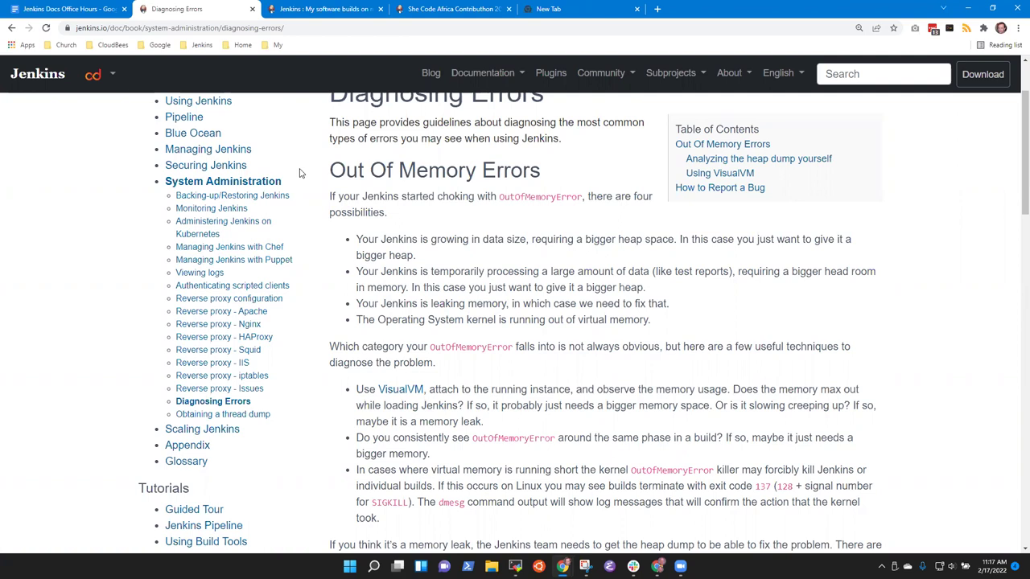
Step: Navigate via Installing Jenkins to the User Handbook overview and highlight the System Administration entry
scroll(281, 177, up, 2)
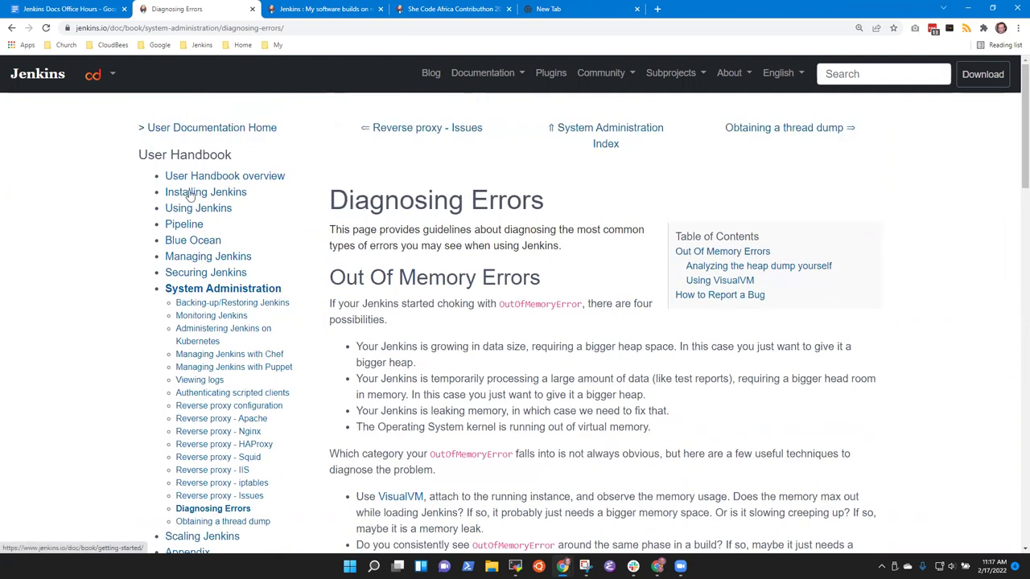
click(217, 196)
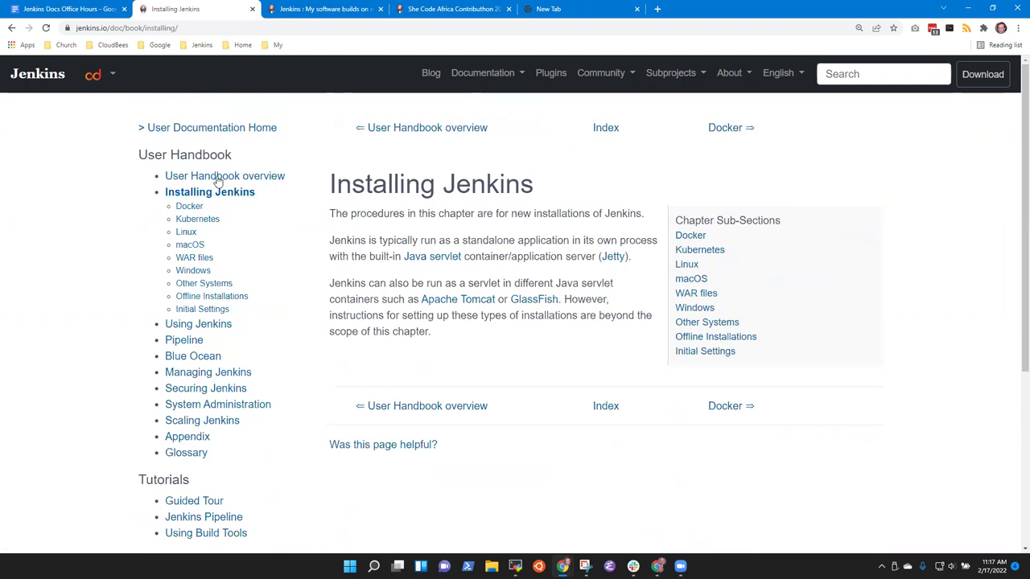
click(229, 179)
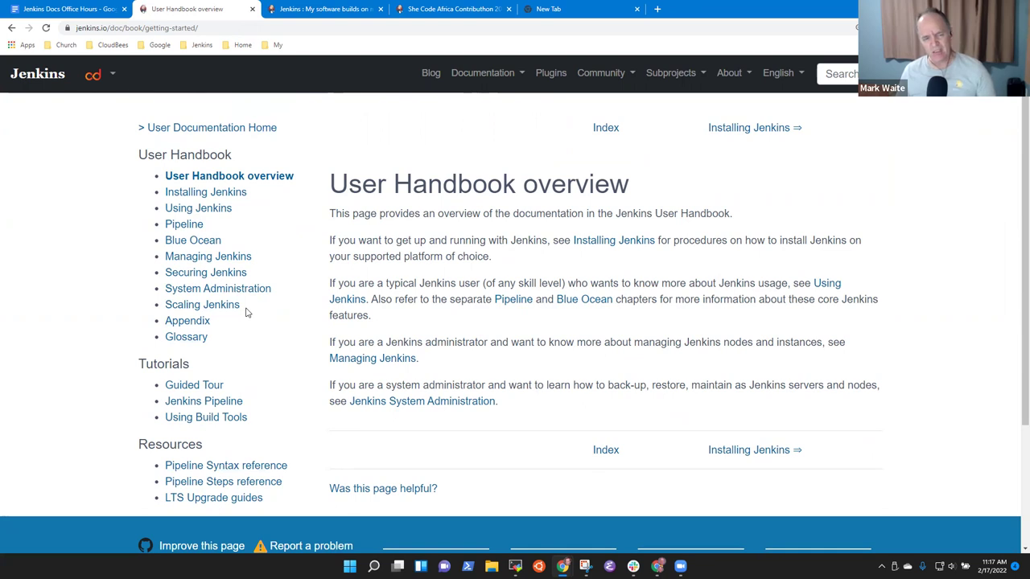
drag(277, 290, 152, 288)
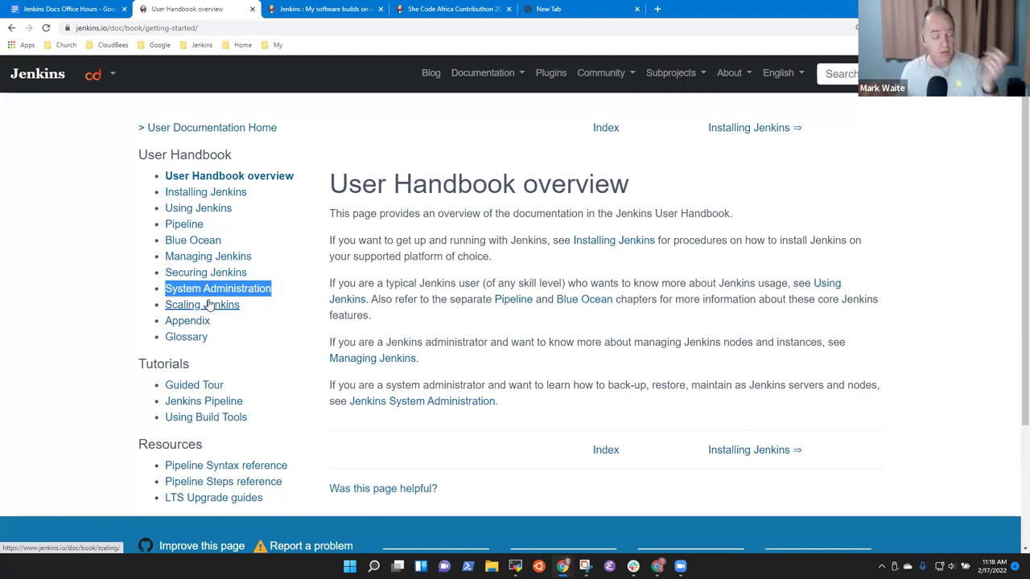
click(340, 9)
click(217, 11)
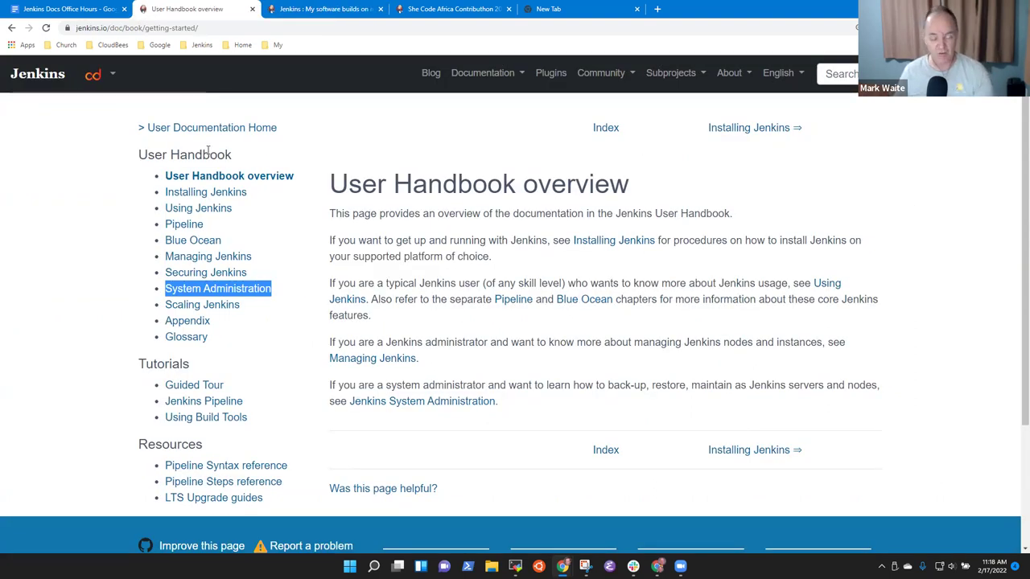
Step: Browse through System Administration and Diagnosing Errors to the Obtaining a thread dump page
click(241, 289)
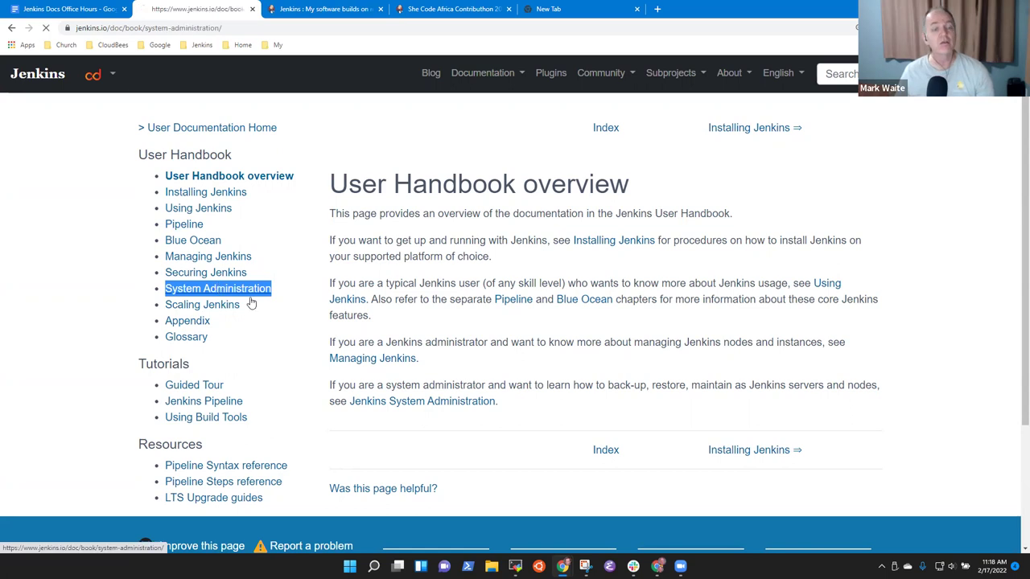
scroll(208, 459, down, 2)
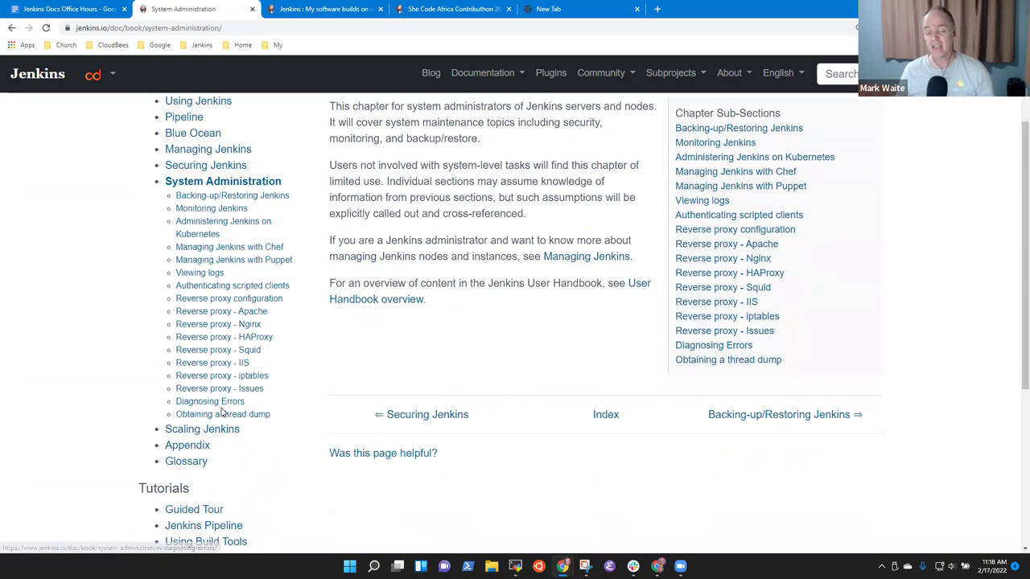
click(224, 402)
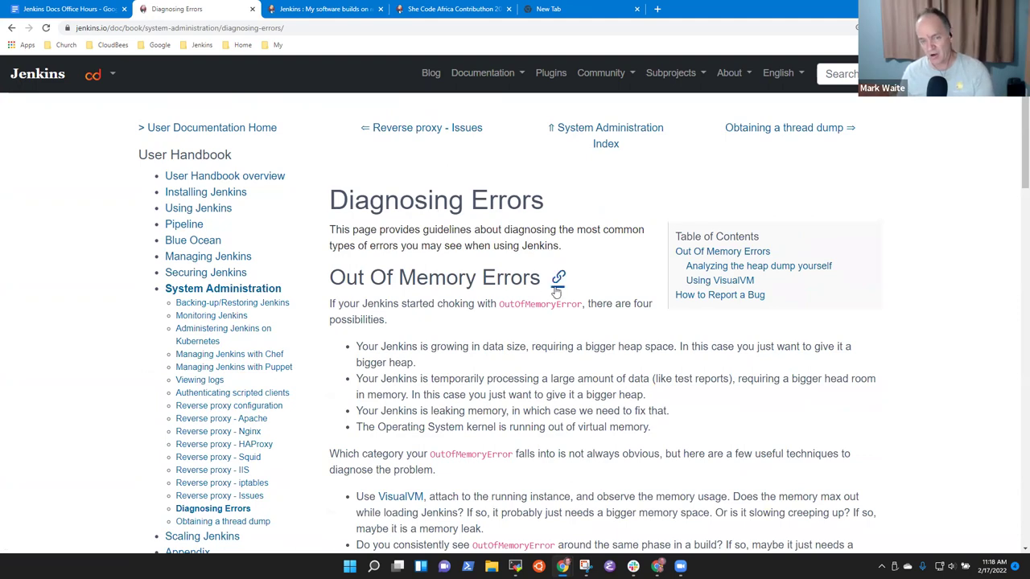
scroll(525, 289, down, 10)
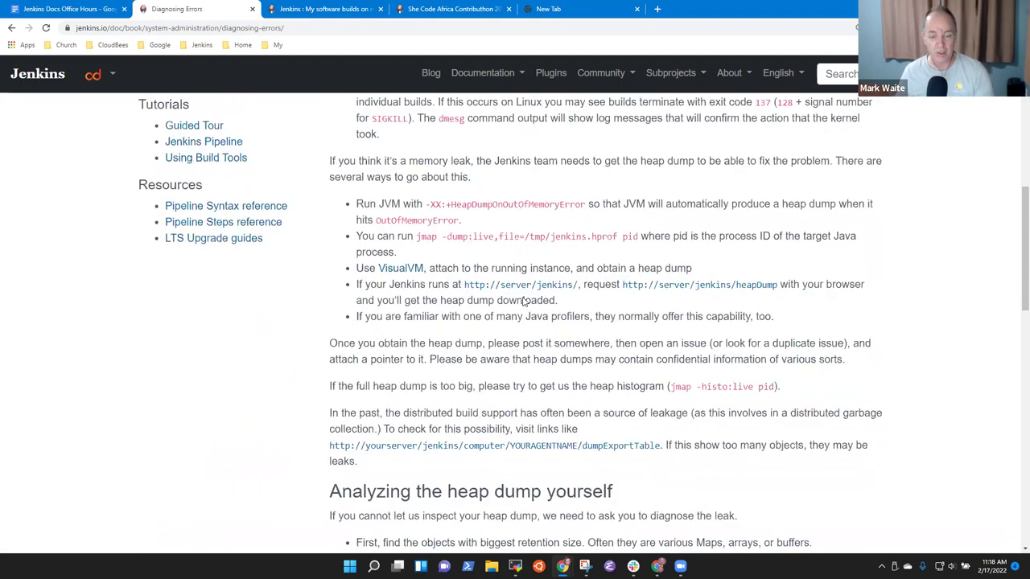
scroll(529, 304, up, 10)
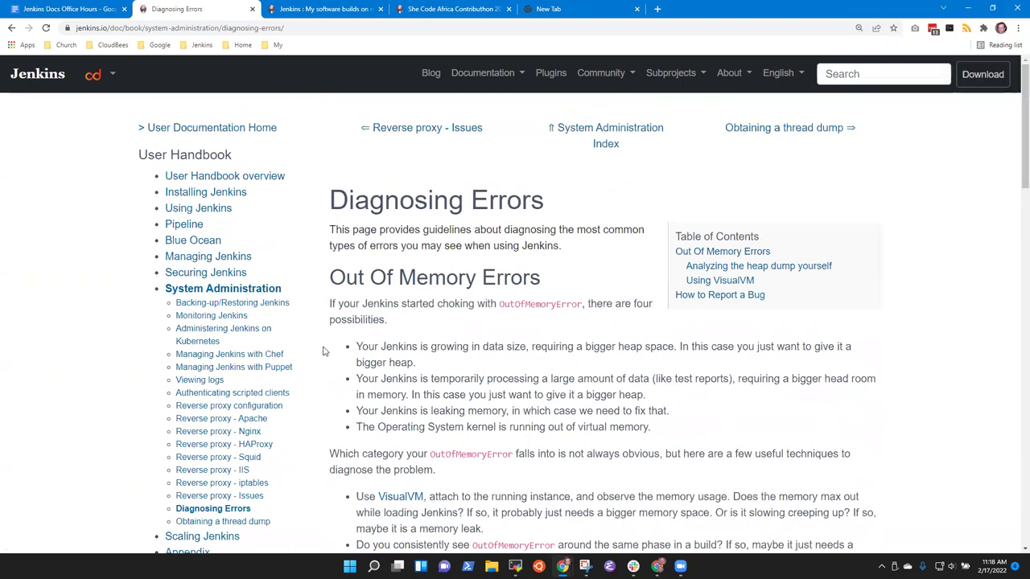
scroll(352, 354, down, 1)
scroll(352, 360, down, 2)
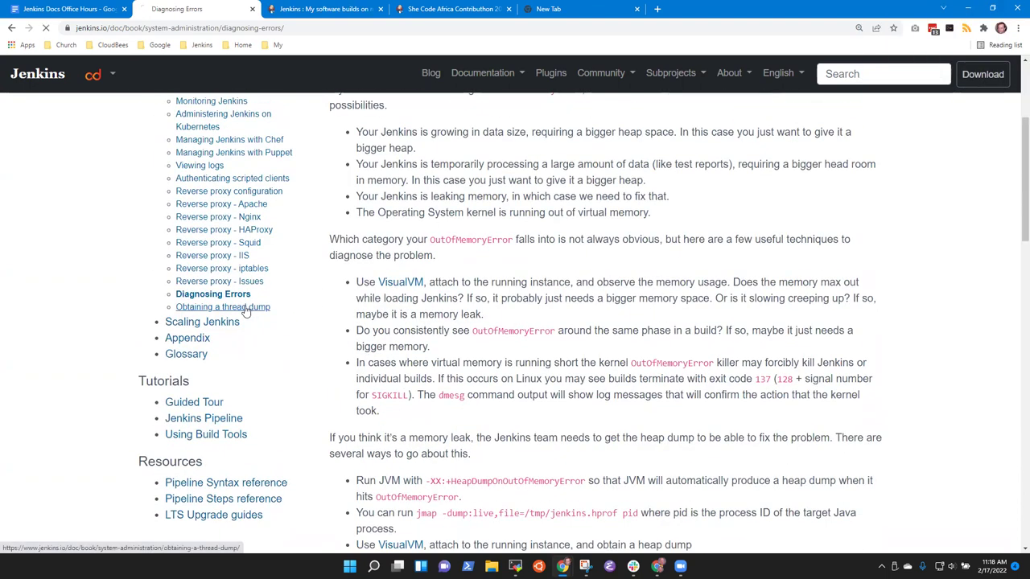
click(258, 311)
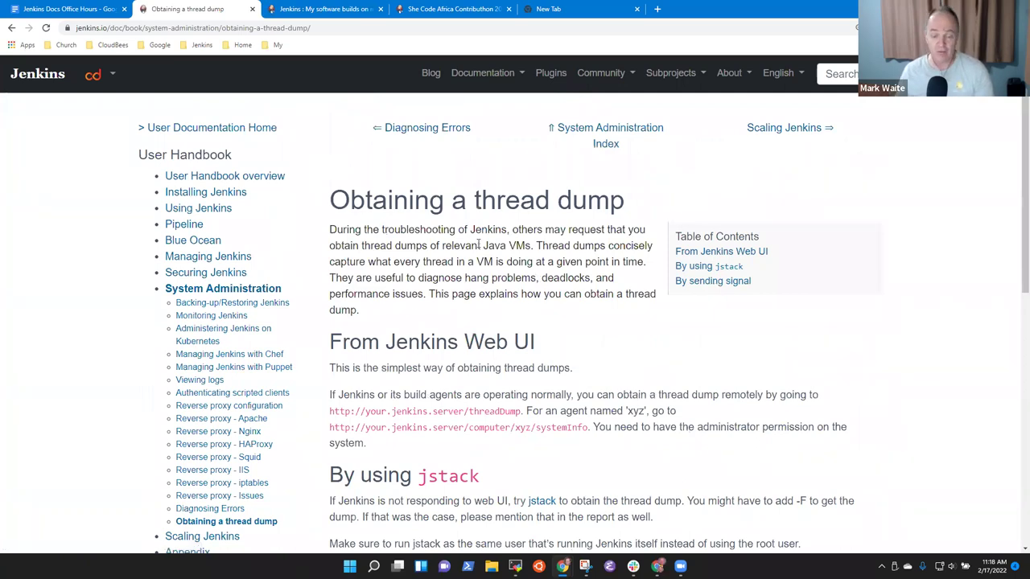
scroll(530, 291, down, 8)
scroll(532, 289, up, 6)
scroll(549, 304, up, 3)
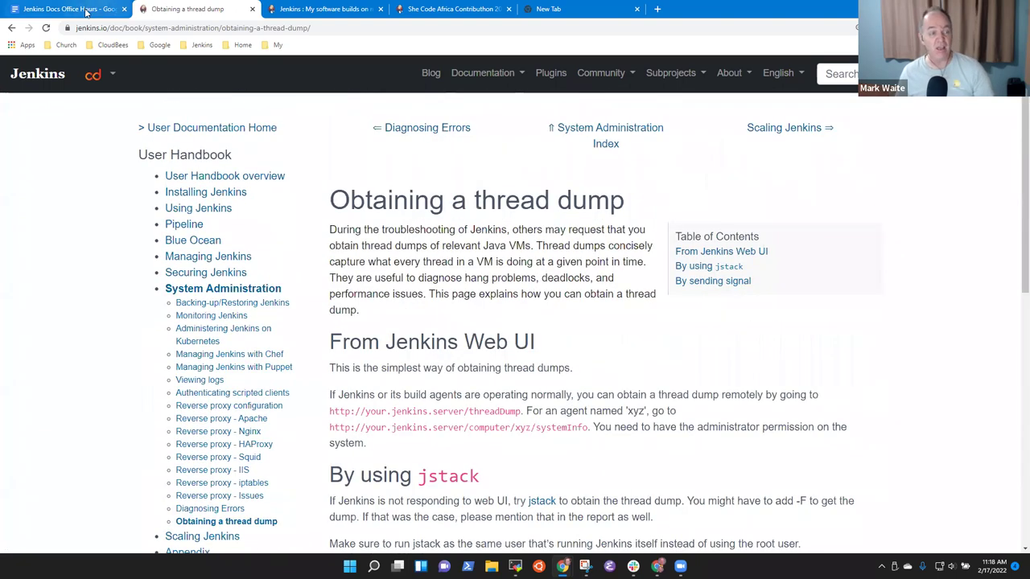
Step: Remove the empty bullet and start a nested bullet under the user-guide question
click(81, 9)
key(BackSpace)
key(Return)
key(BackSpace)
key(BackSpace)
key(BackSpace)
key(Return)
key(Tab)
Step: Write 'More attractive as a separate section at the same level as "System Administration", move content into it and add content'
text(More attrib)
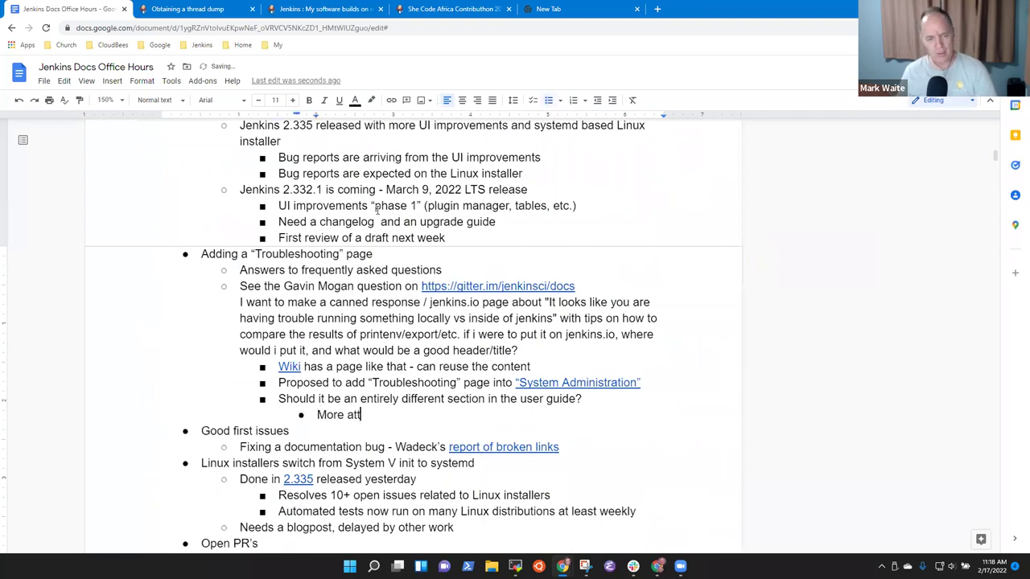
key(BackSpace)
key(BackSpace)
key(BackSpace)
text(ra)
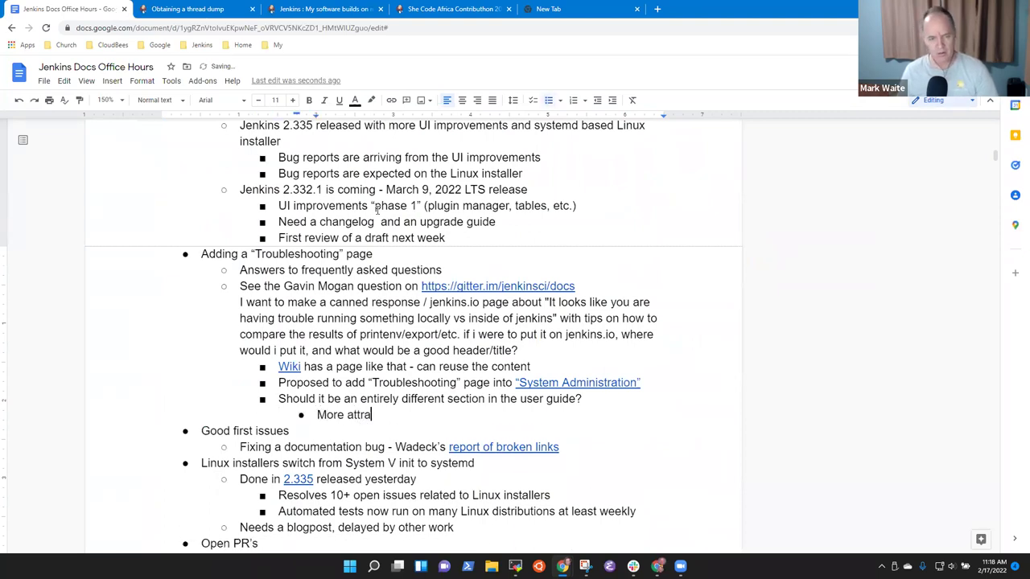
text(ctiv)
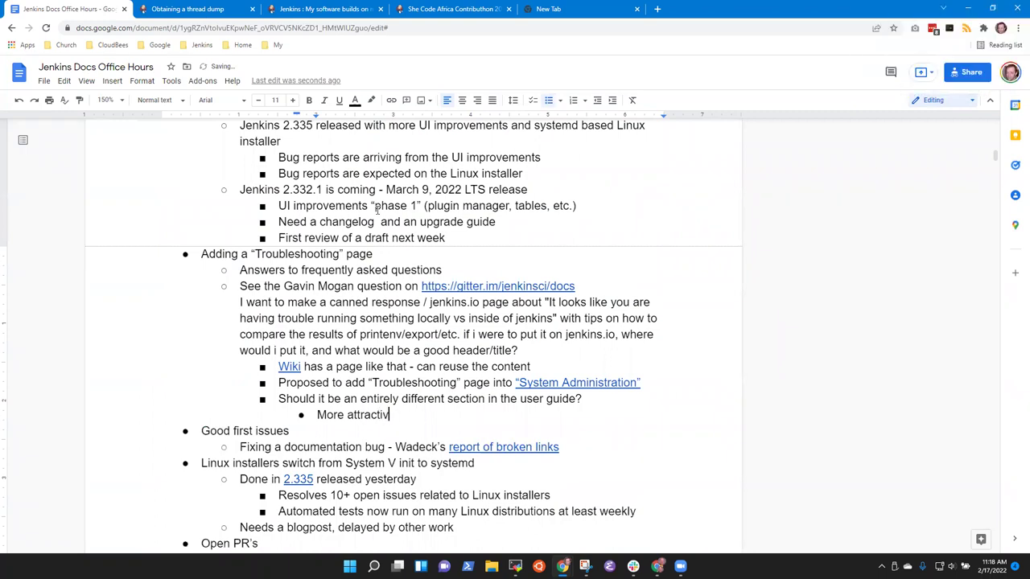
text(e as a separate top el)
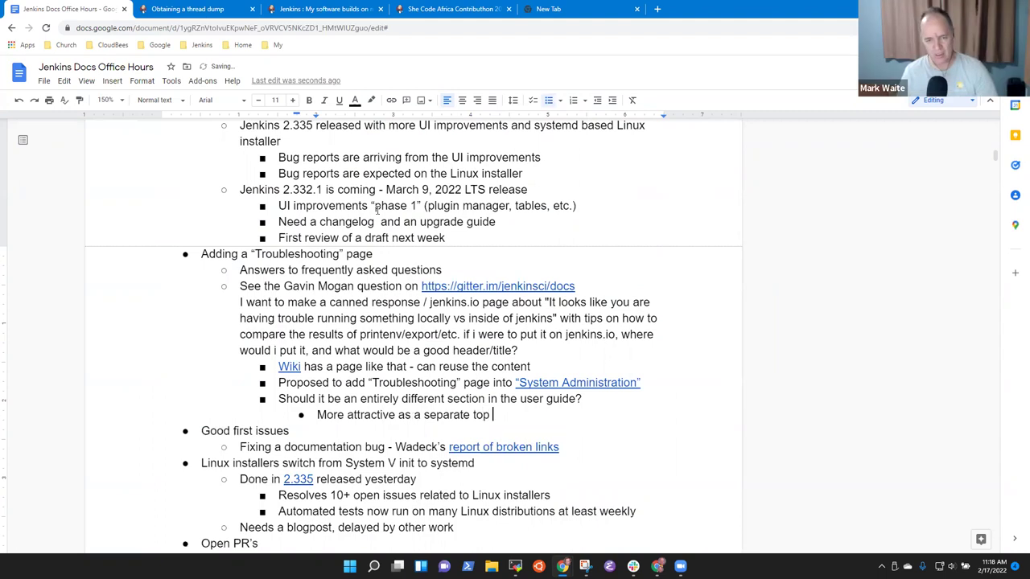
key(ctrl+BackSpace)
key(ctrl+BackSpace)
key(ctrl+BackSpace)
text(separate se)
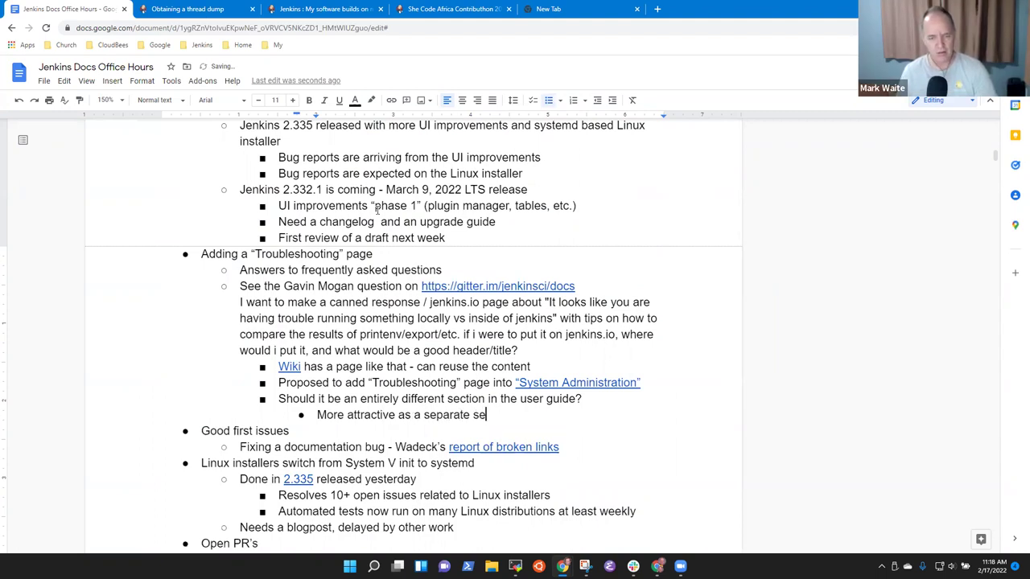
text(ction at top)
key(BackSpace)
key(ctrl+BackSpace)
text(the same level as "S)
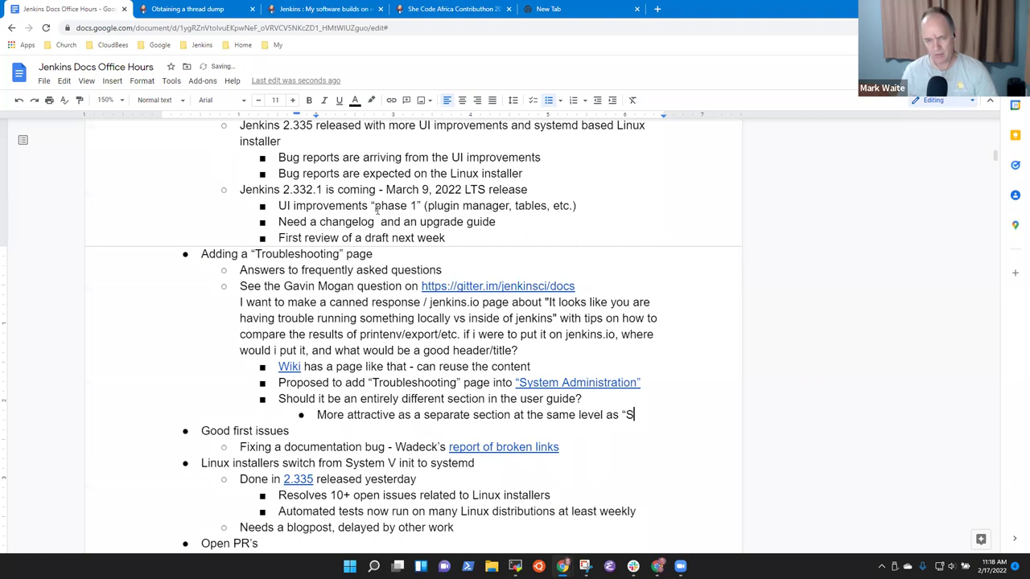
text(ystem A)
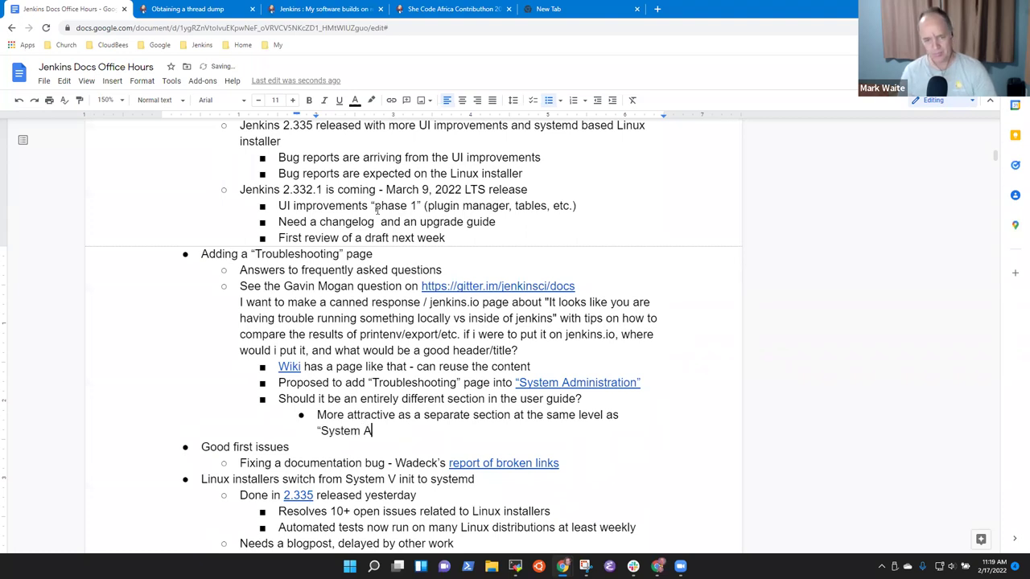
text(dministration")
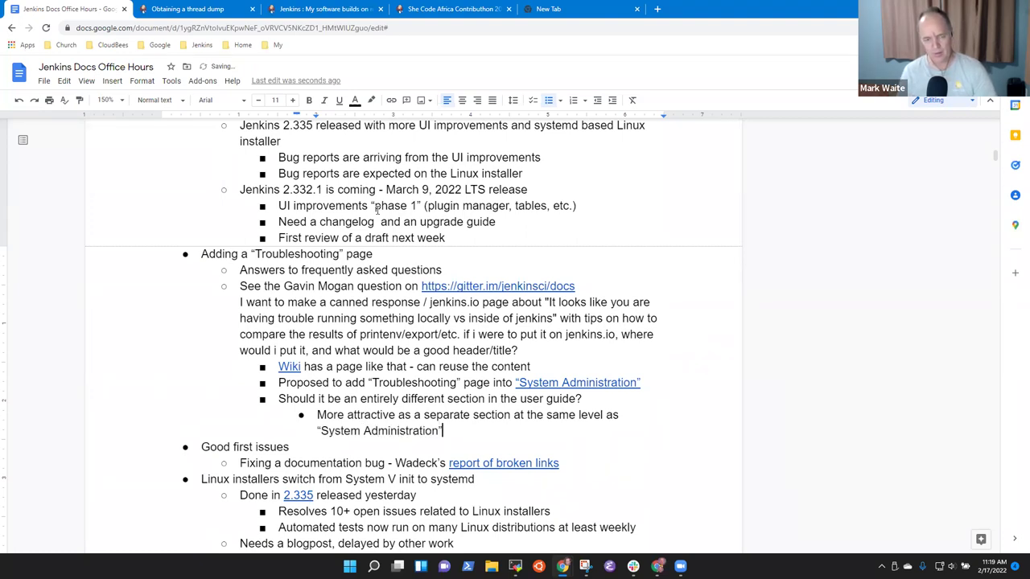
text(, move the)
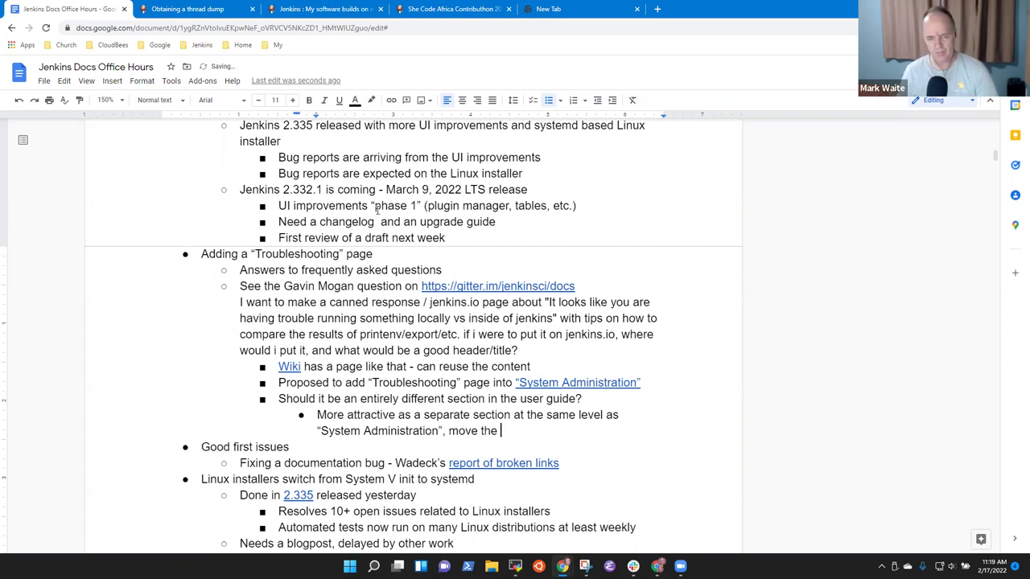
key(BackSpace)
key(BackSpace)
key(BackSpace)
key(BackSpace)
text(conte)
text(nt into )
text(it and extend)
key(BackSpace)
key(BackSpace)
key(BackSpace)
key(BackSpace)
key(BackSpace)
key(BackSpace)
text(add conten)
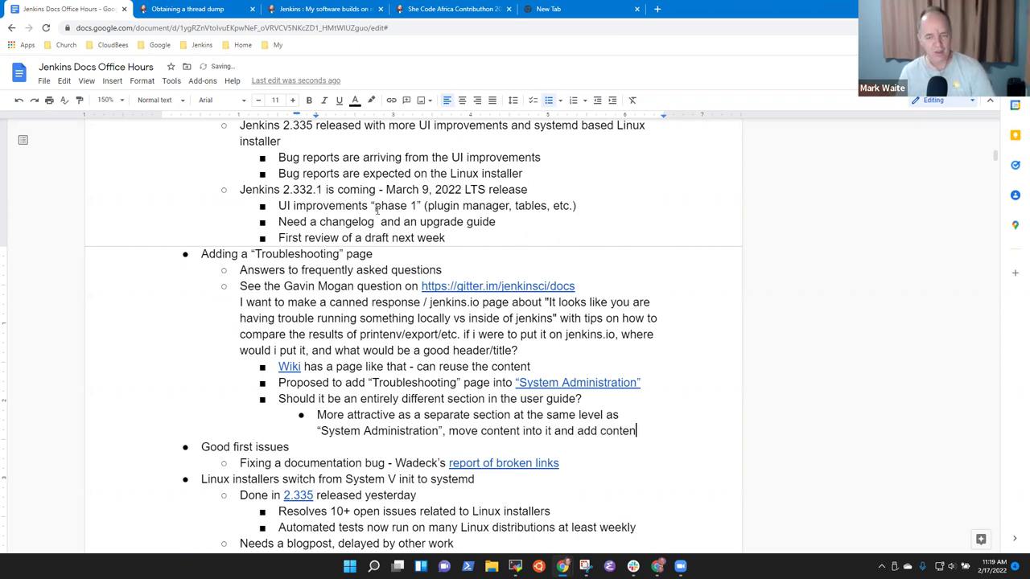
text(t)
key(Return)
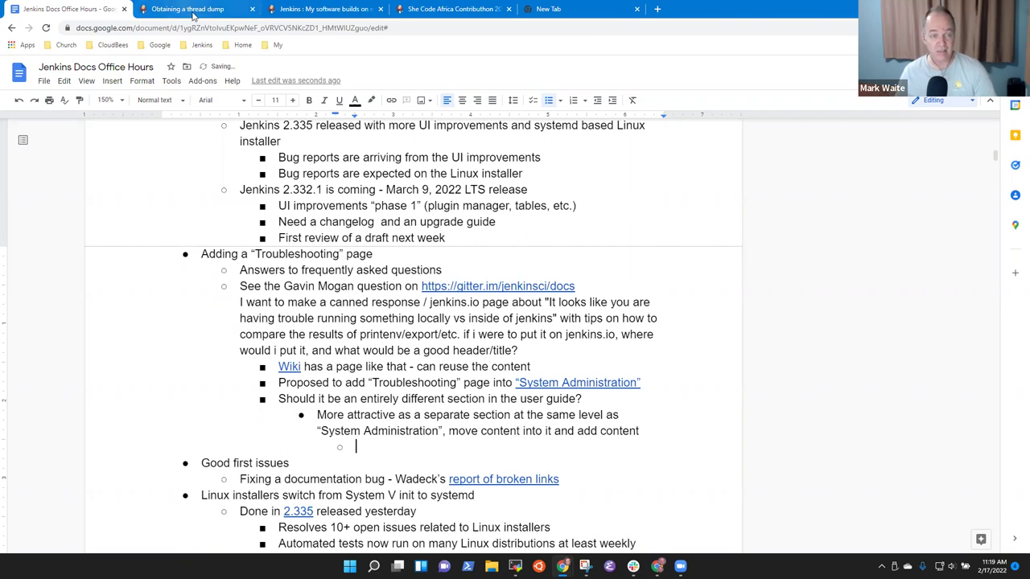
Step: Add a sub-bullet "Obtaining a thread dump" linked to its jenkins.io page URL
click(187, 9)
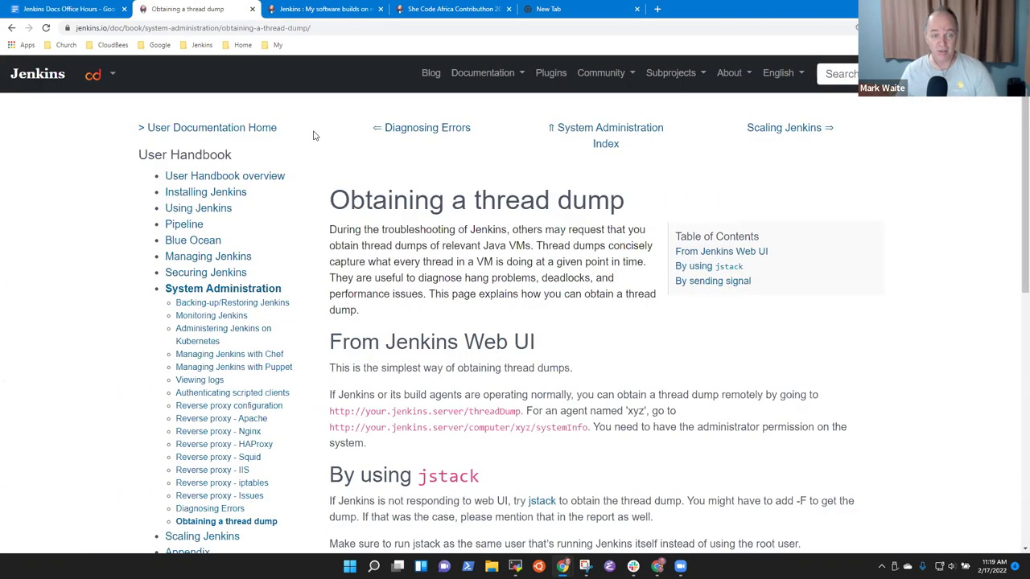
click(346, 25)
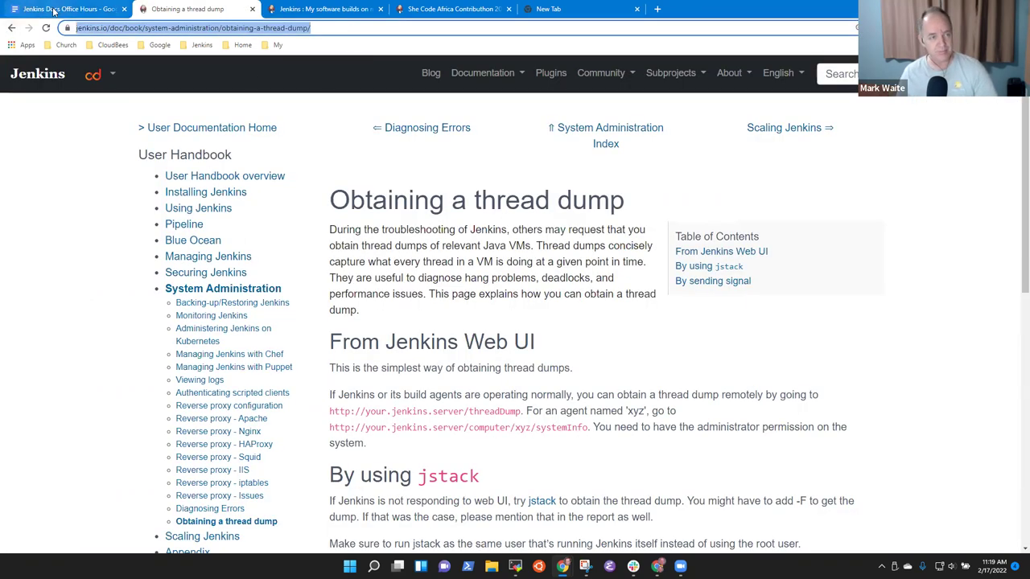
click(24, 9)
text("Obtaining a )
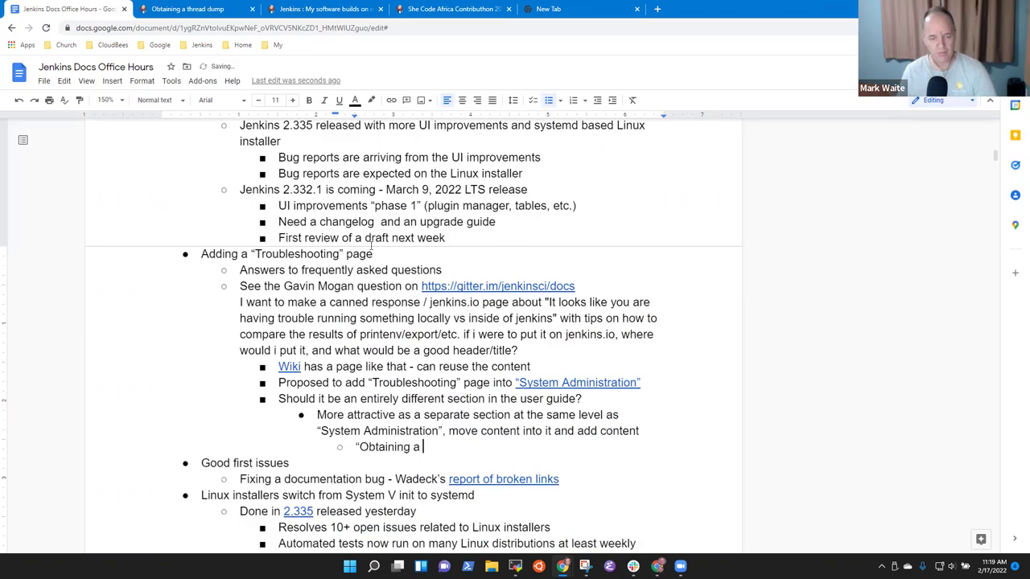
text(thread tump”)
key(shift+Home)
key(ctrl+k)
key(ctrl+v)
key(Return)
key(Return)
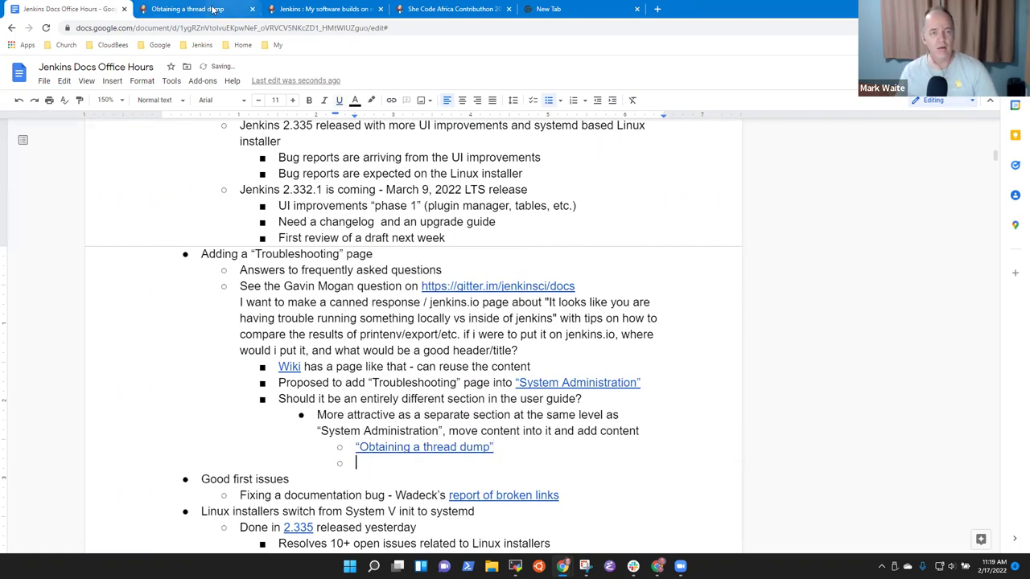
Step: Add a sub-bullet "Diagnosing errors" linked to the Diagnosing Errors page URL
click(213, 9)
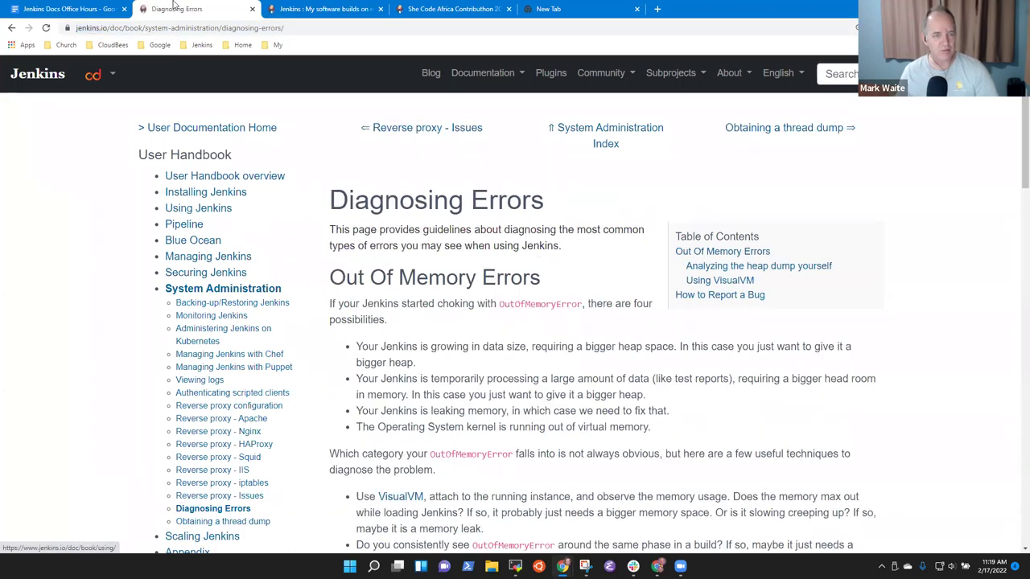
click(300, 33)
key(ctrl+c)
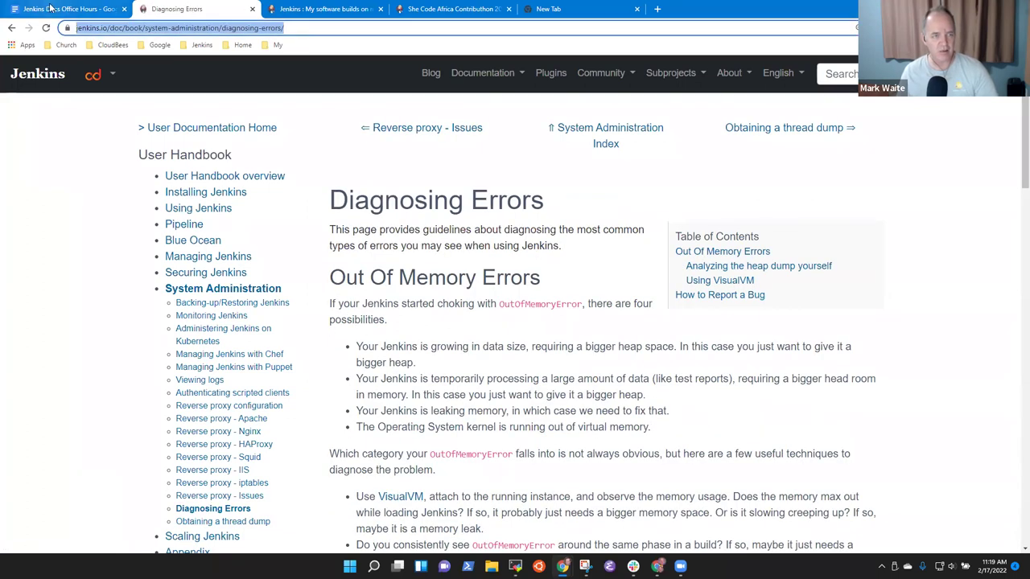
click(64, 9)
text(Diagnosing error)
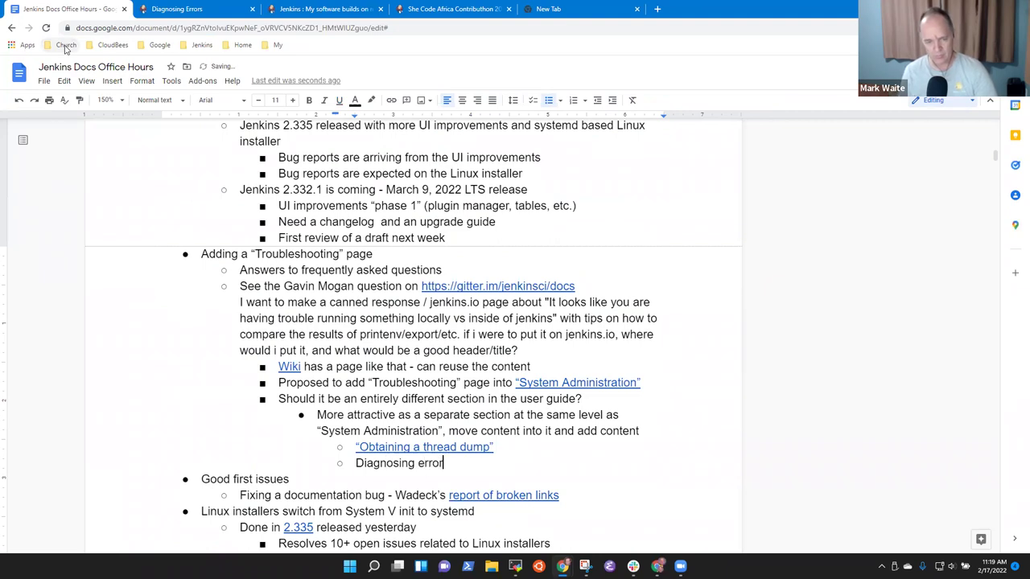
text(")
key(End)
key(Delete)
key(ctrl+z)
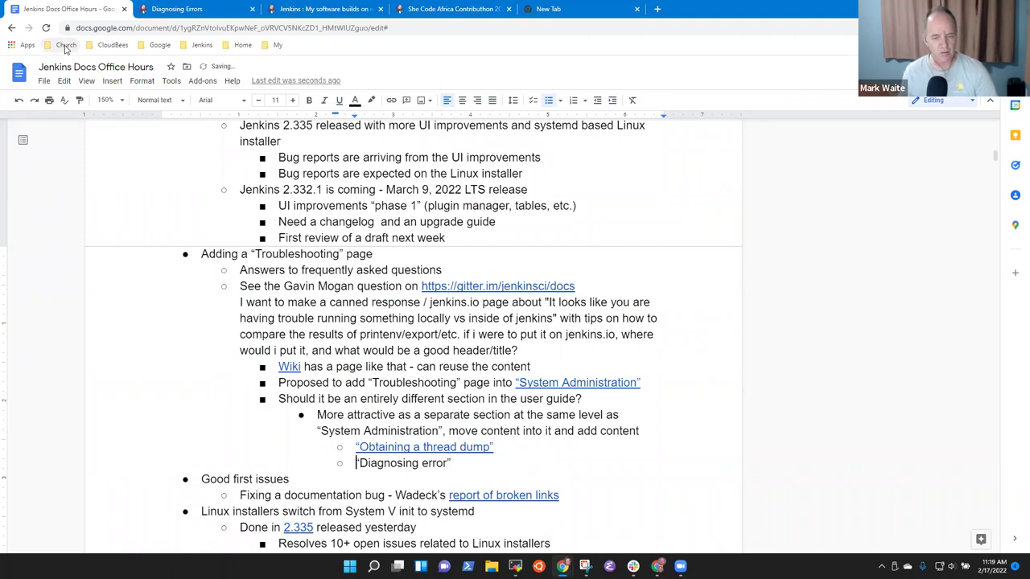
text(s)
key(End)
key(shift+Home)
key(ctrl+k)
key(ctrl+v)
key(Return)
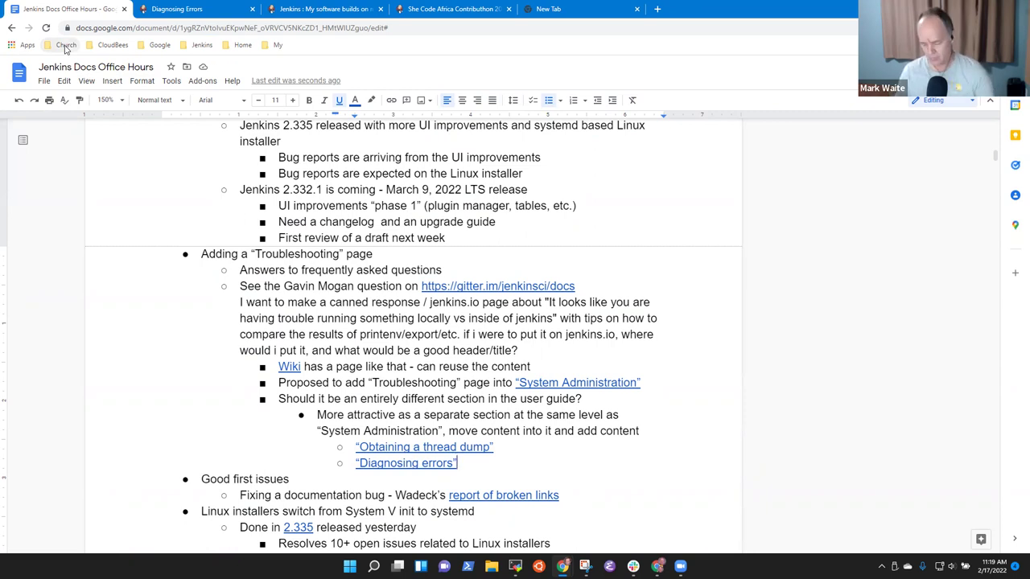
Step: Add 'Nice pull request to start that move' with the nested step 'Redirect those two existing pages to the new location'
key(Return)
key(shift+Tab)
key(shift+Tab)
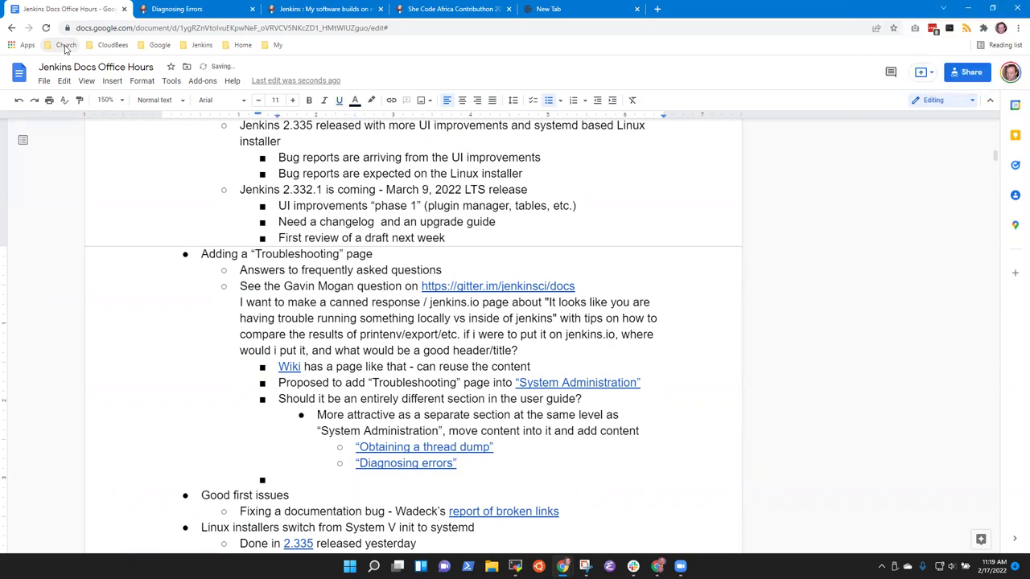
text(Nice pull request to start)
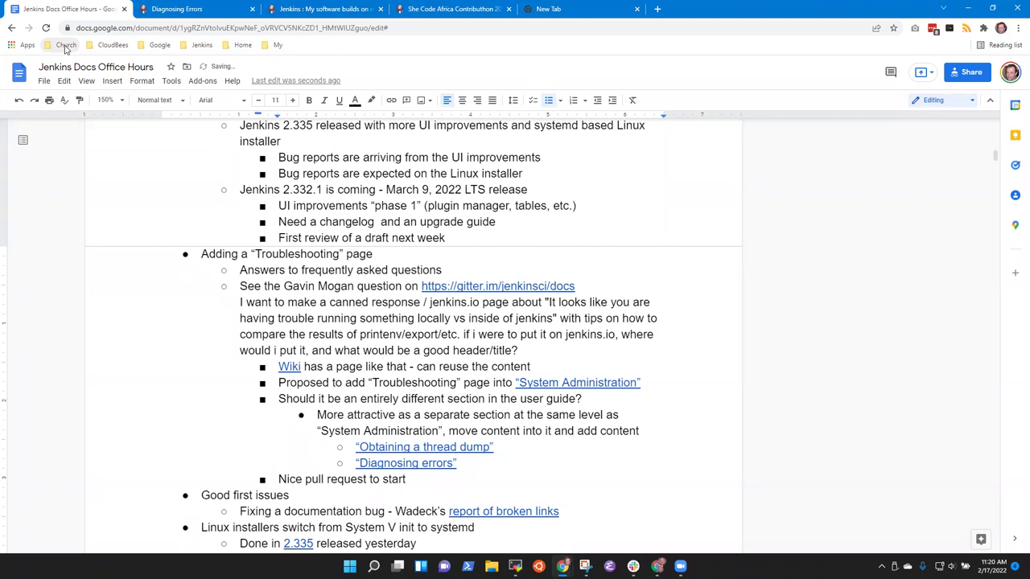
text( that move from)
key(ctrl+BackSpace)
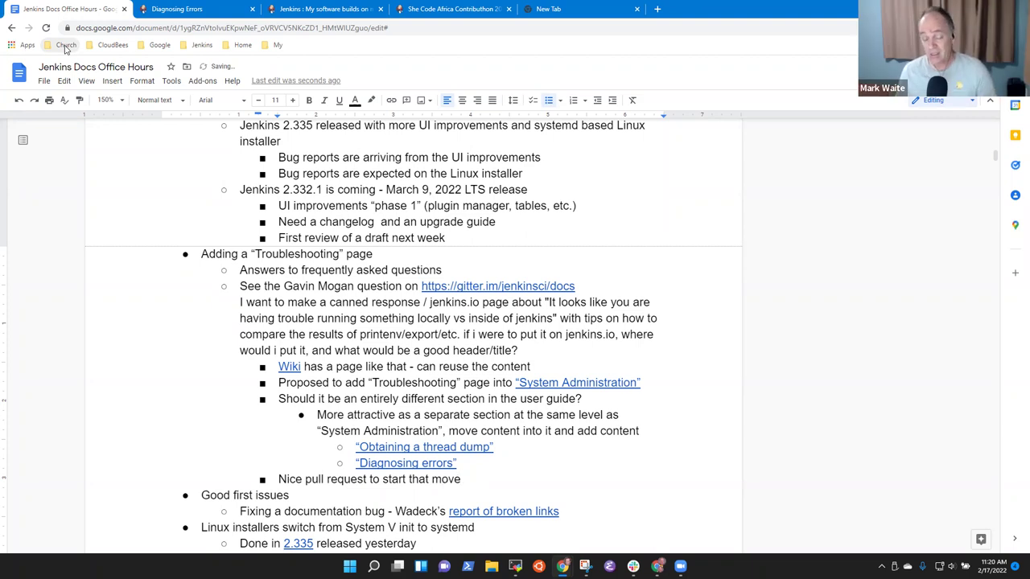
key(Return)
key(Tab)
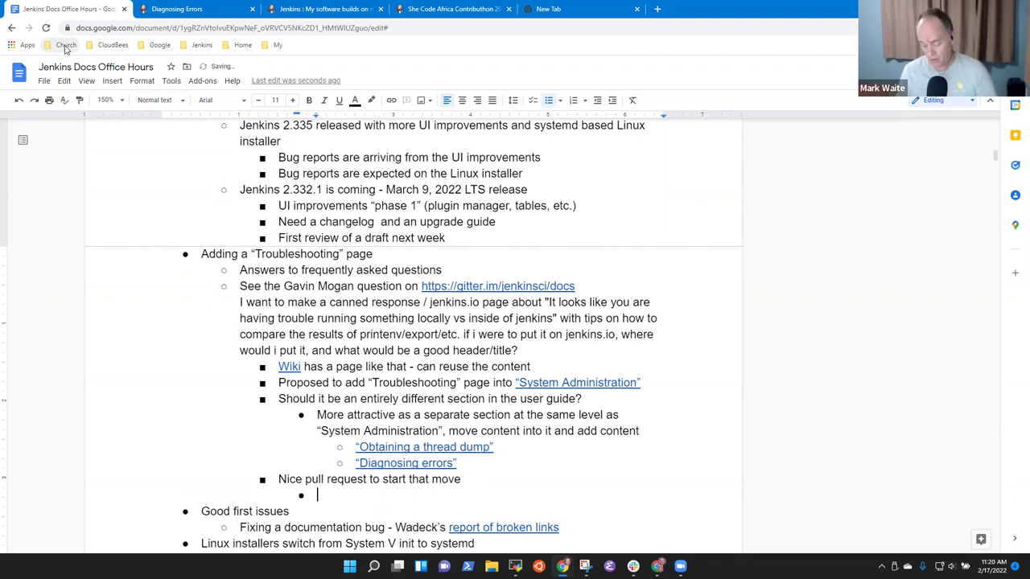
text(Redirect those )
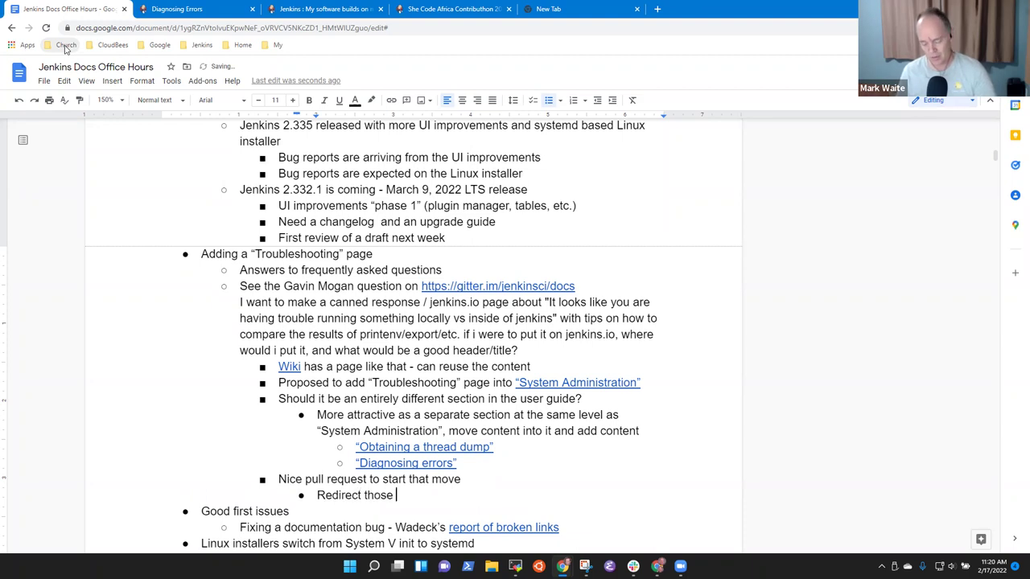
text(two existing )
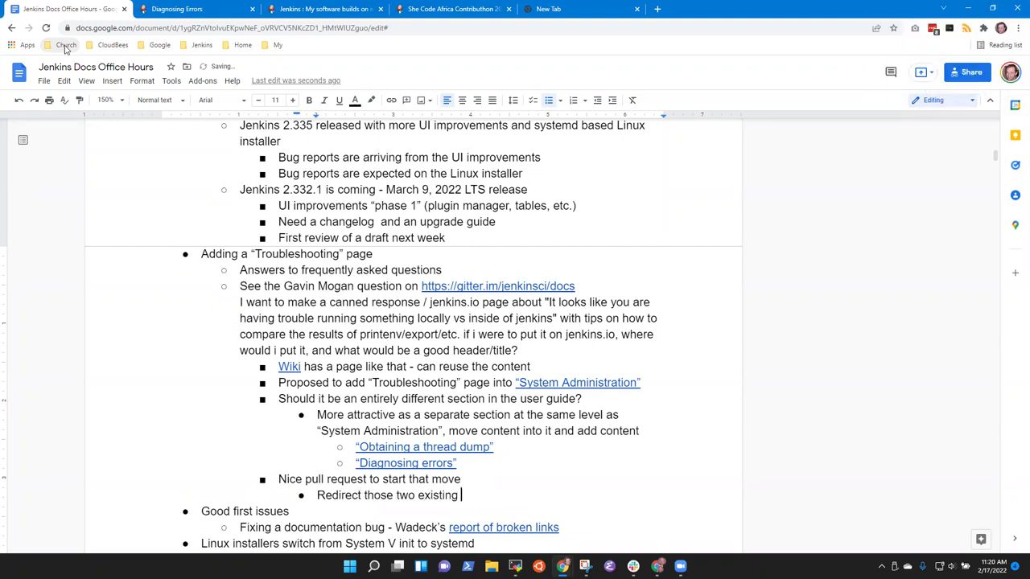
text(pages to the new l9ocatio)
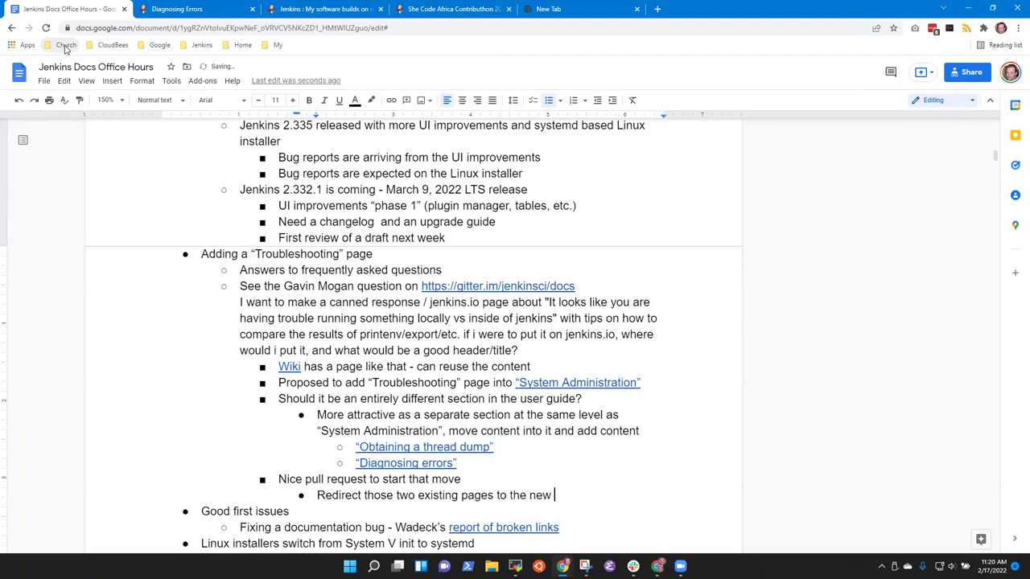
key(BackSpace)
key(BackSpace)
key(BackSpace)
key(BackSpace)
key(BackSpace)
key(BackSpace)
key(BackSpace)
key(BackSpace)
text(location)
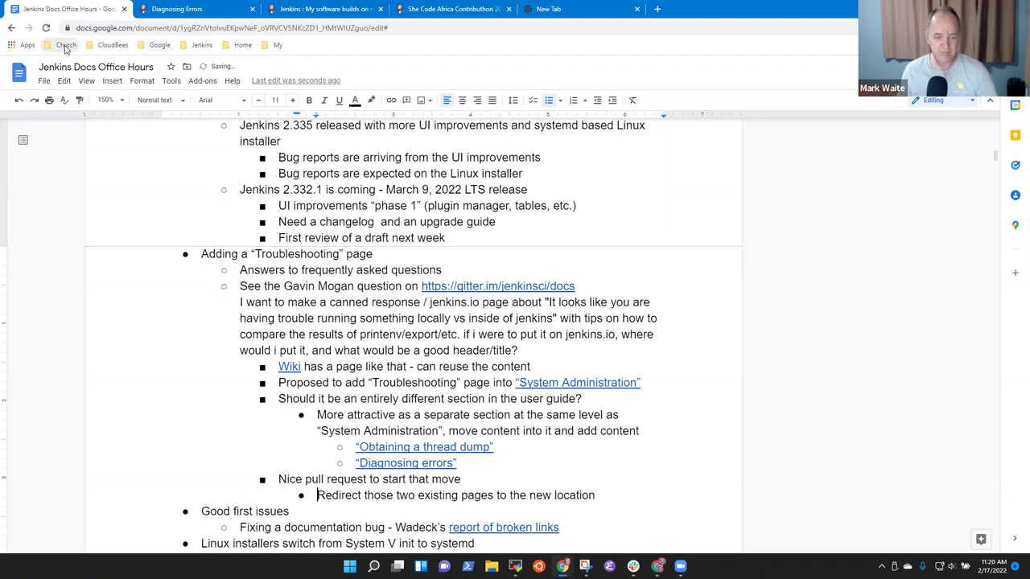
Step: Put 'Create the new section' above and 'Move existing page content to the new location' below the redirect step
key(Return)
text(Create the )
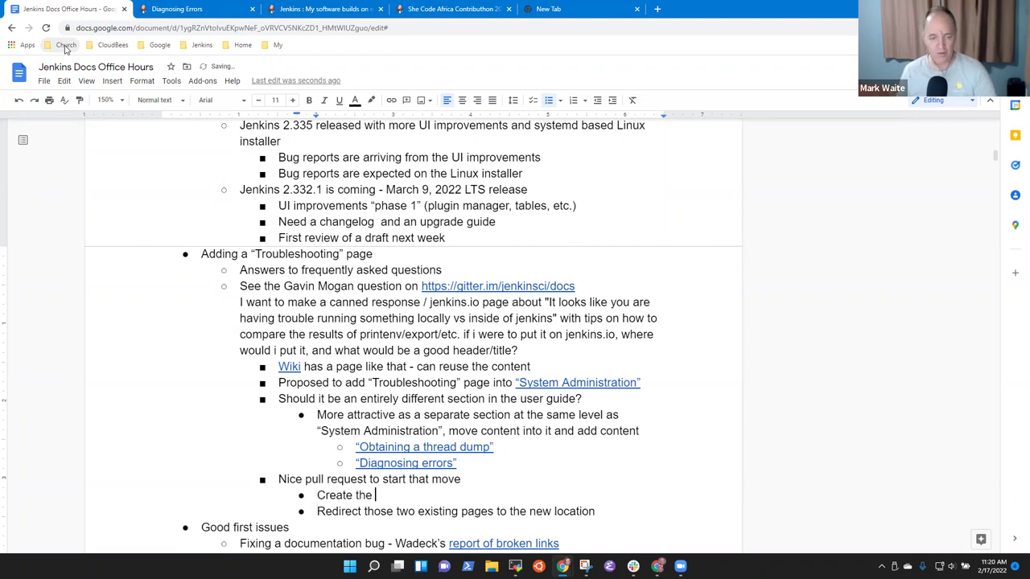
text(new section)
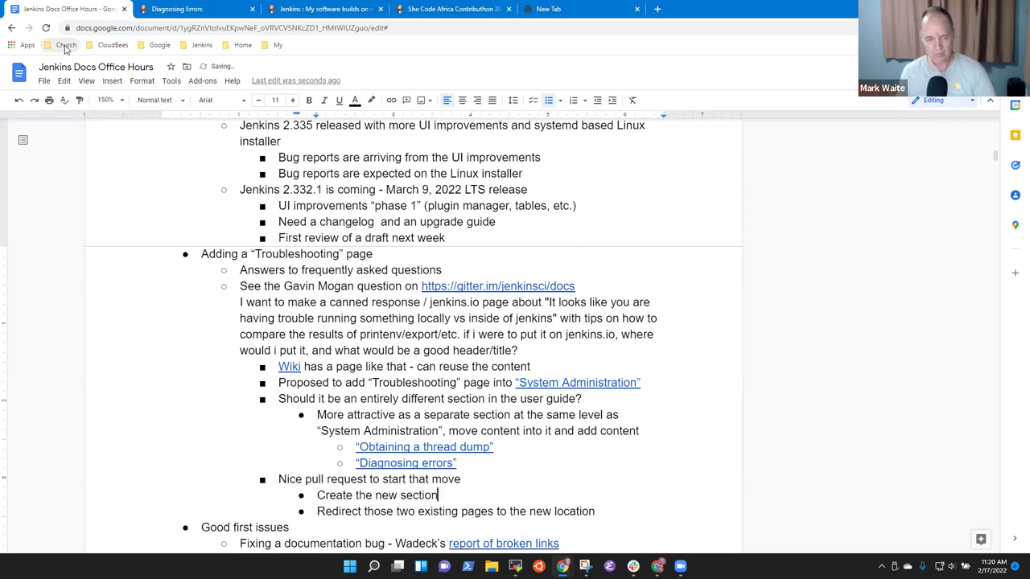
key(Down)
key(End)
key(Return)
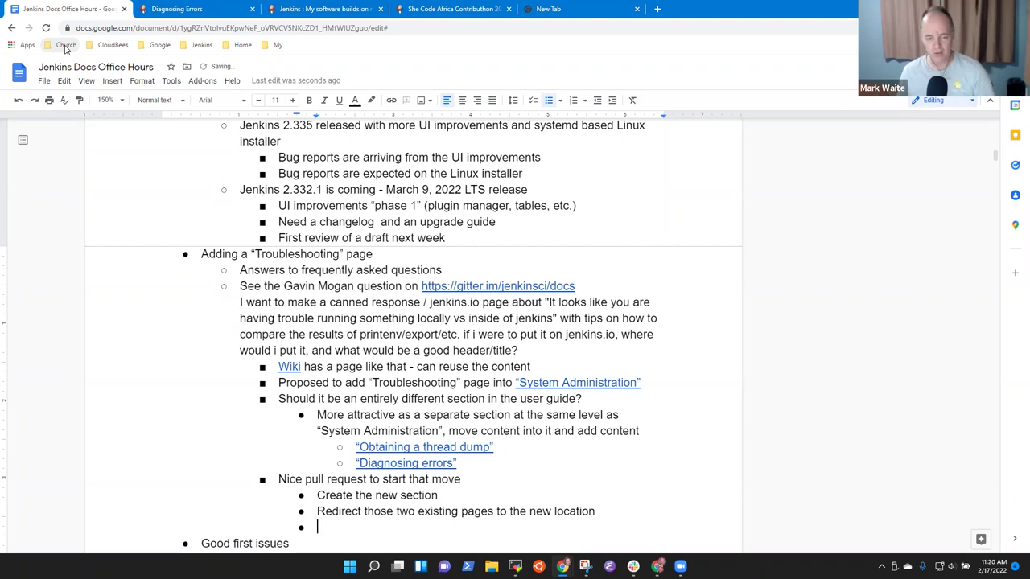
text(Move e)
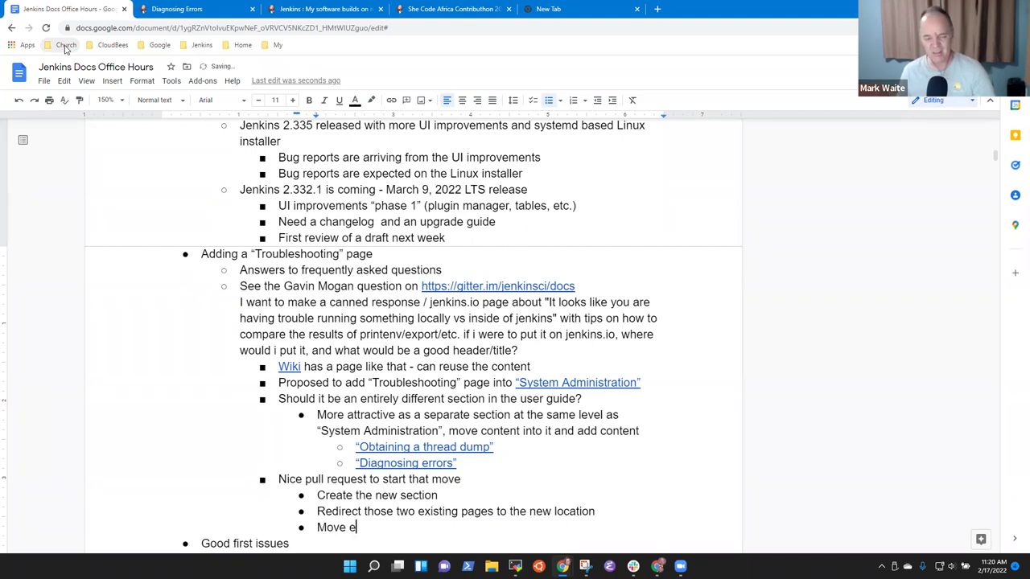
text(xisting page )
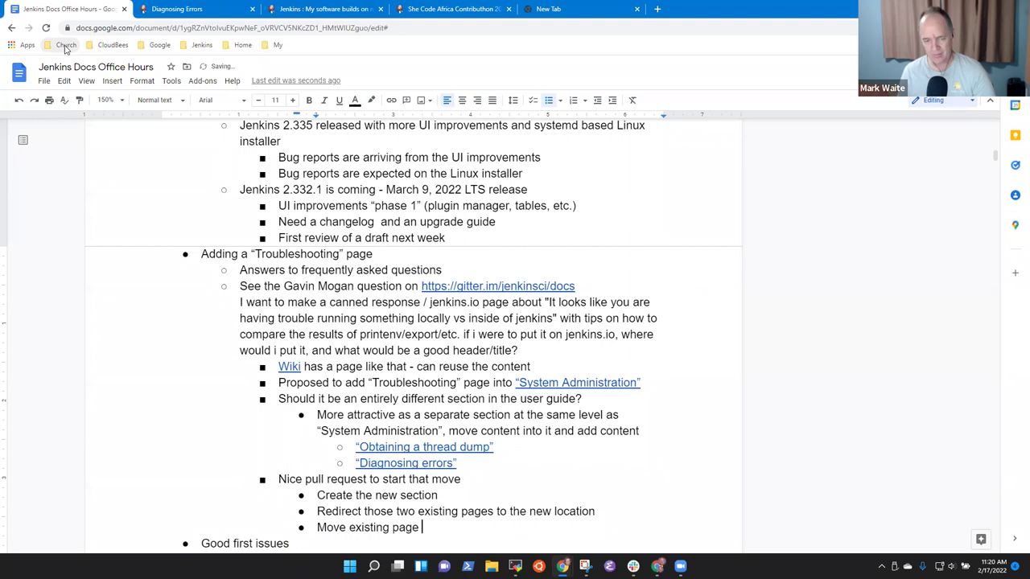
text(content to the new location)
key(Up)
key(Up)
key(shift+Home)
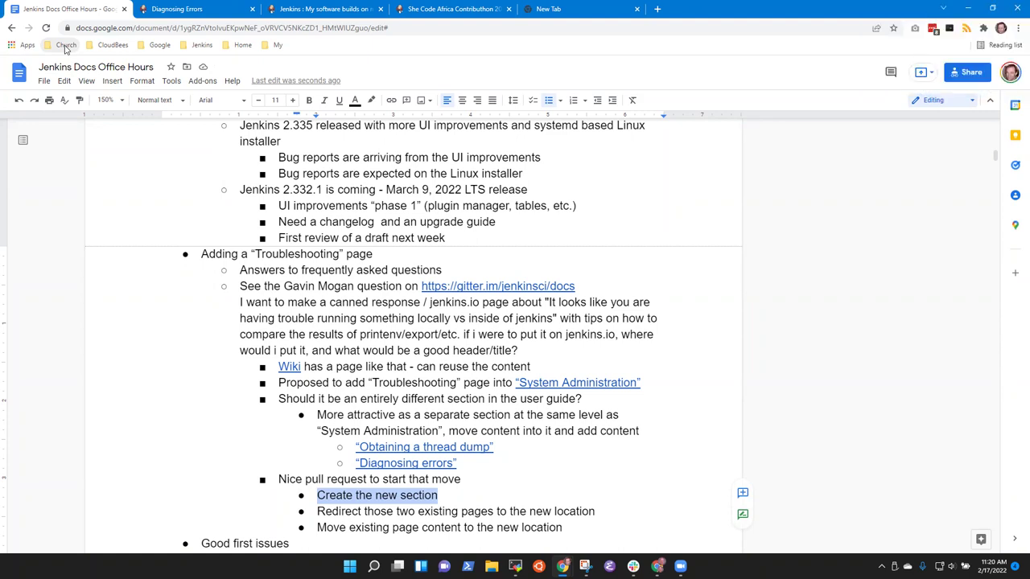
key(Right)
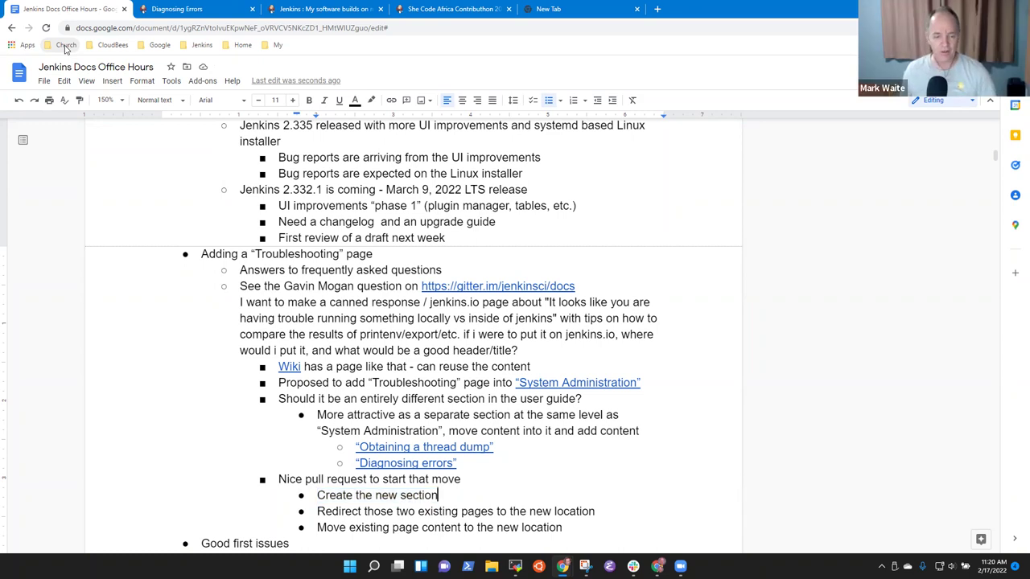
key(Up)
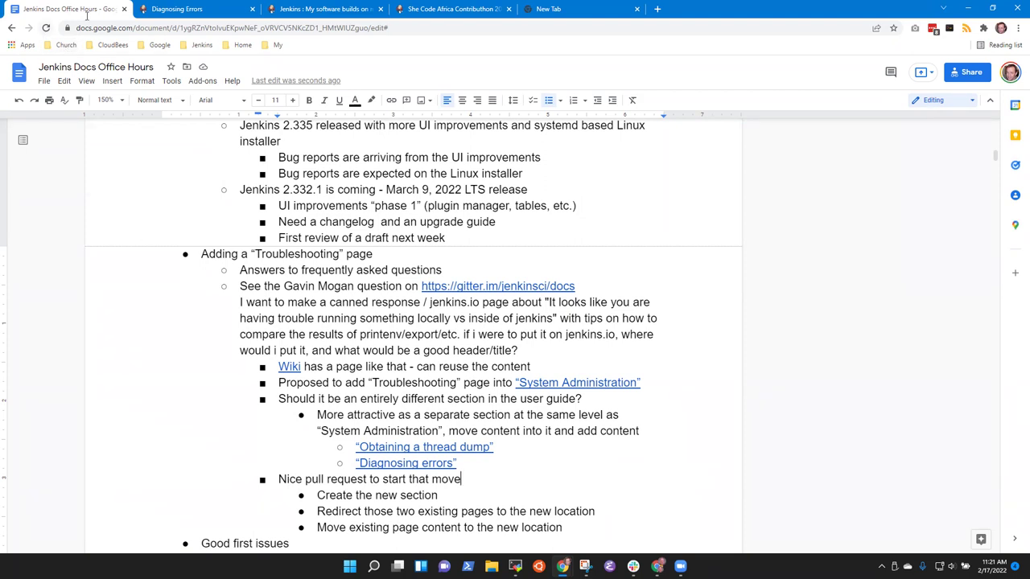
Step: Examine the Diagnosing Errors page URL and highlight its entry in the page navigation
click(185, 9)
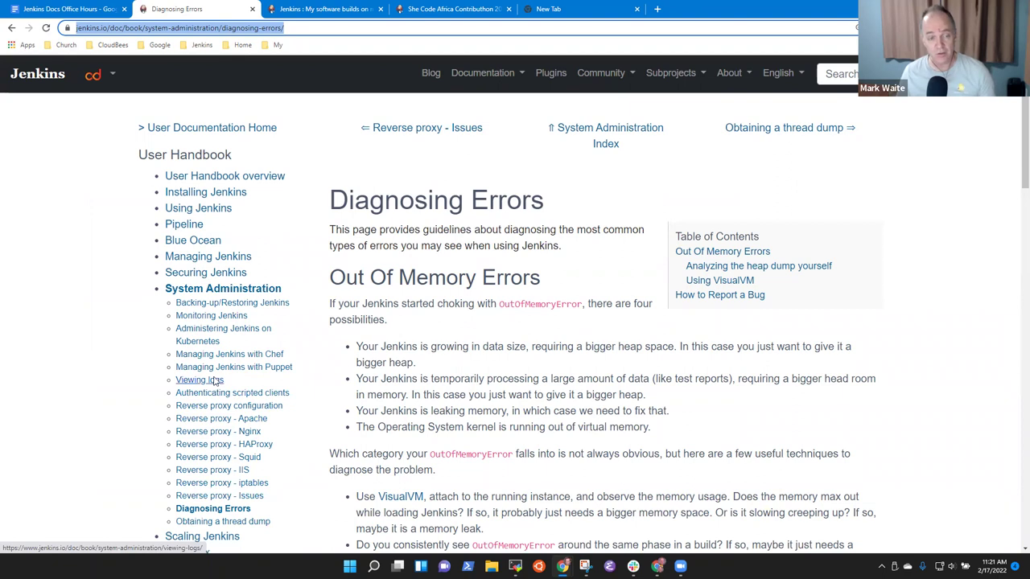
click(324, 28)
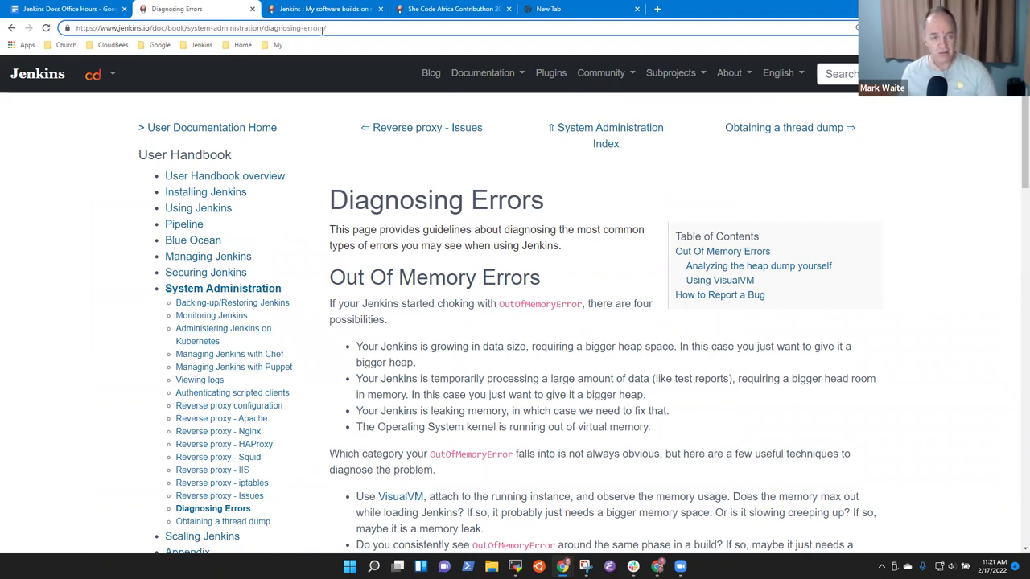
key(ctrl+shift+Left)
key(ctrl+shift+Left)
key(ctrl+shift+Left)
key(ctrl+shift+Right)
key(ctrl+shift+Right)
key(ctrl+shift+Left)
key(ctrl+shift+Left)
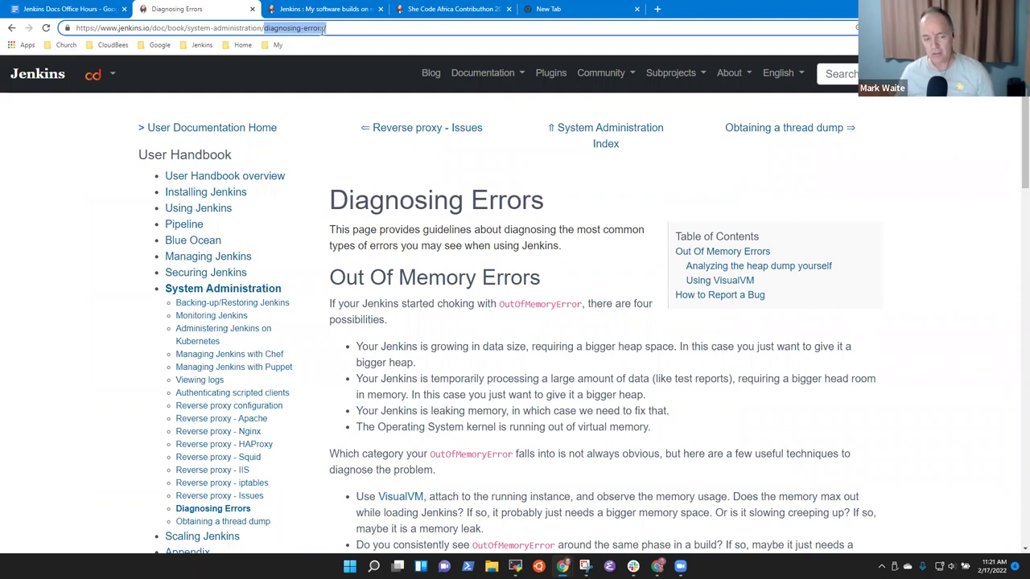
click(273, 512)
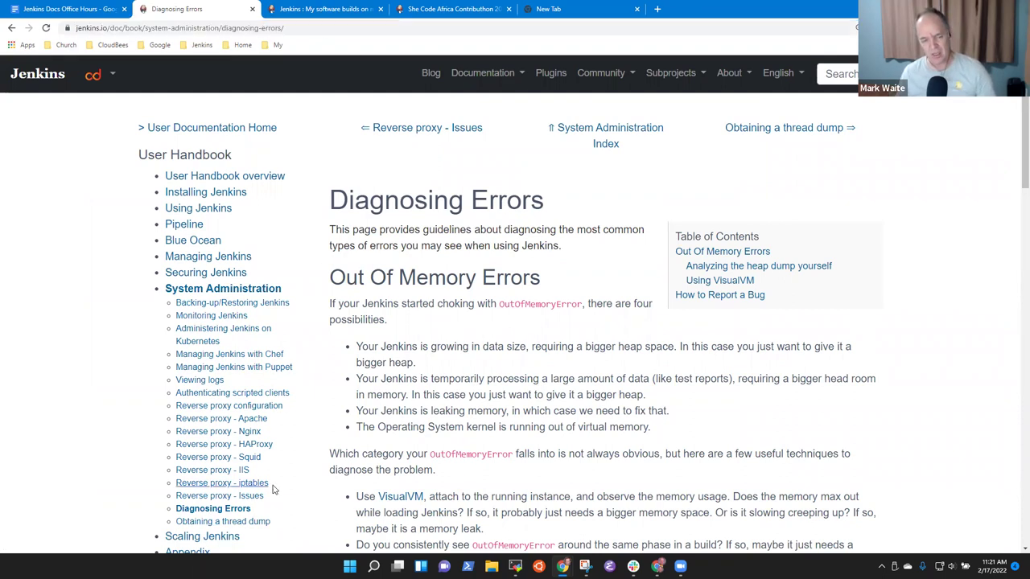
drag(251, 510, 172, 520)
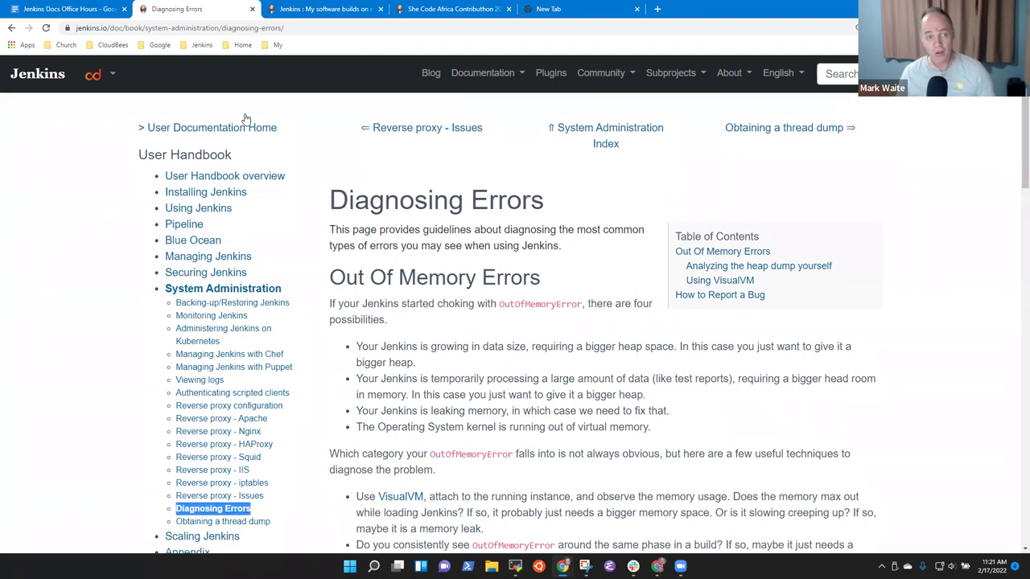
click(292, 31)
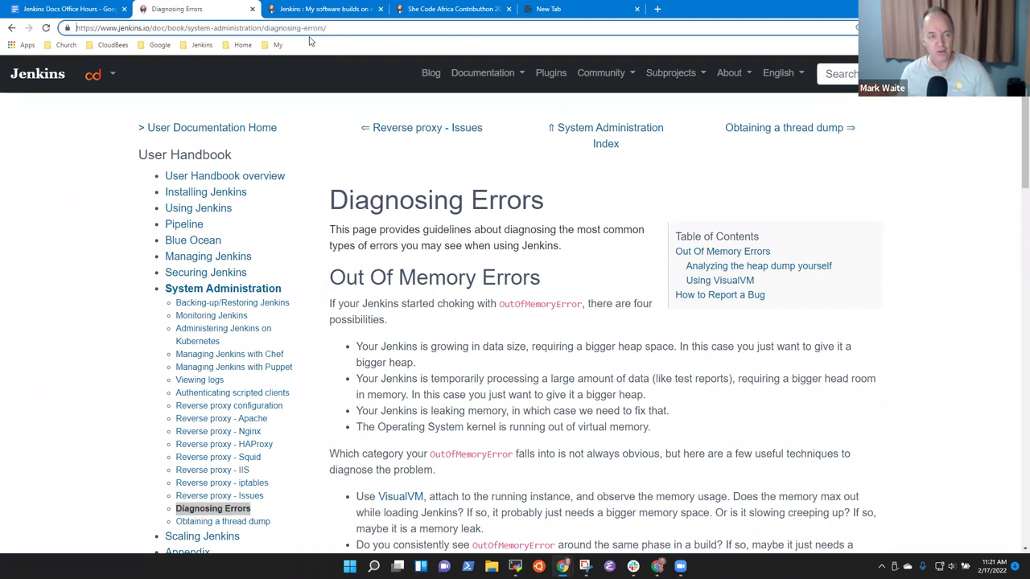
scroll(313, 39, down, 2)
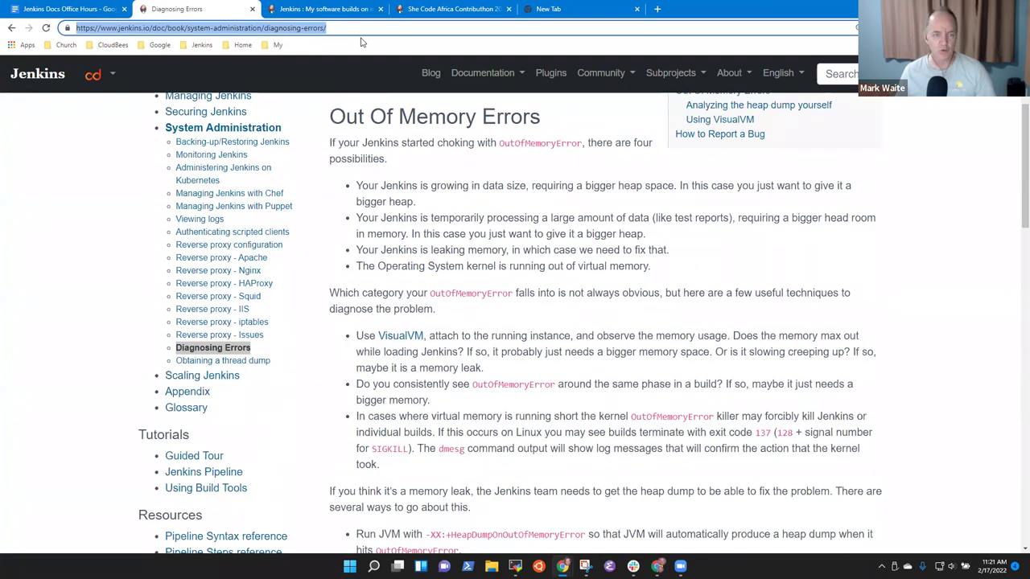
Step: Swap system-administration for troubleshooting in the URL to form doc/book/troubleshooting/diagnosing-errors/, then return to the notes
click(361, 37)
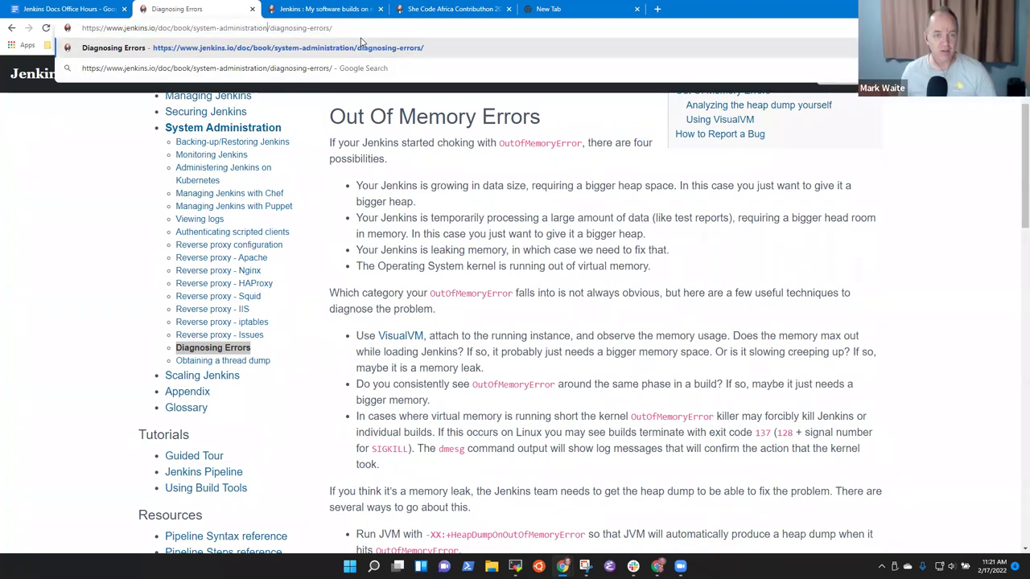
key(ctrl+shift+Left)
key(ctrl+shift+Left)
text(troubleshe)
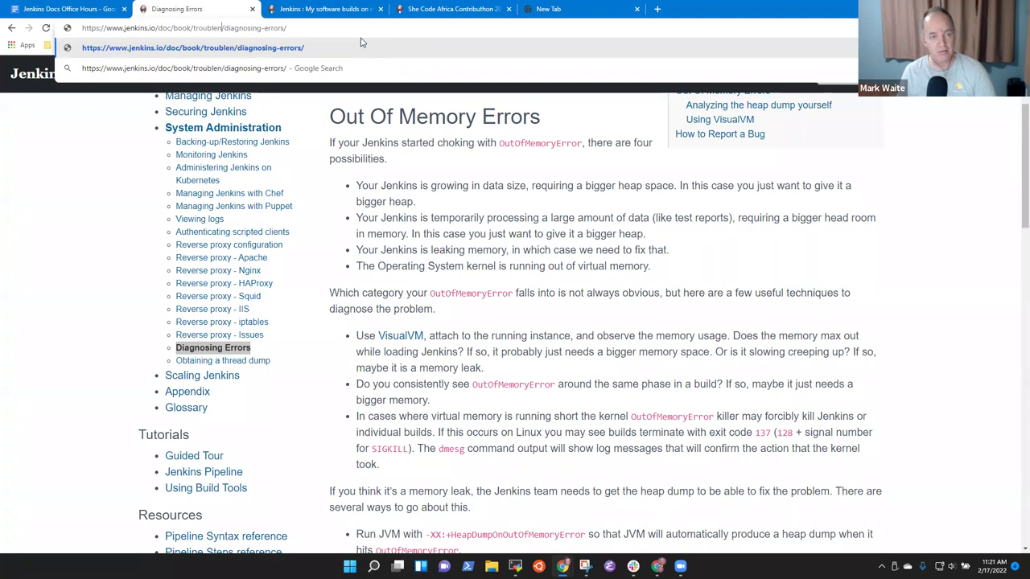
text(oting)
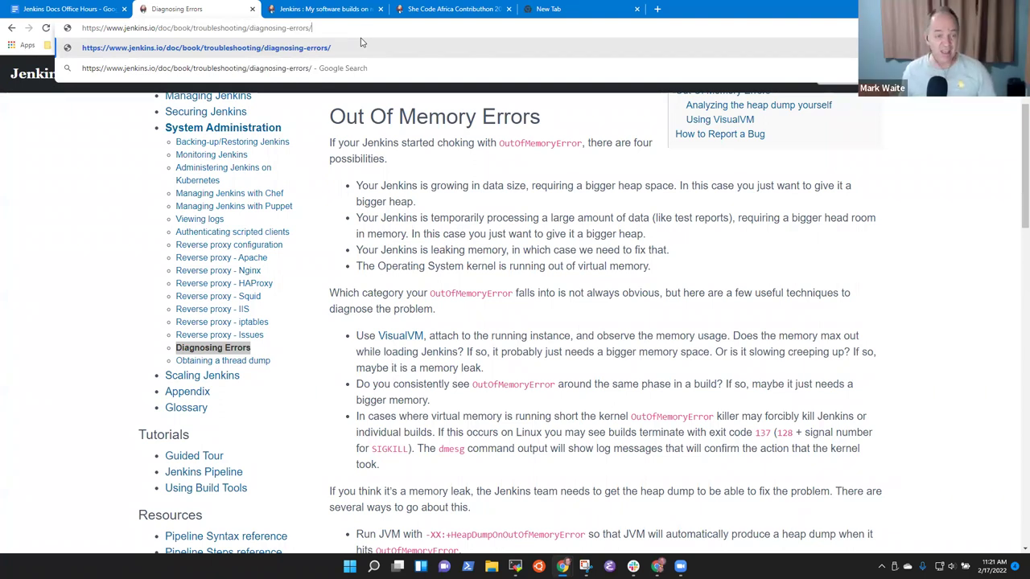
scroll(149, 227, up, 2)
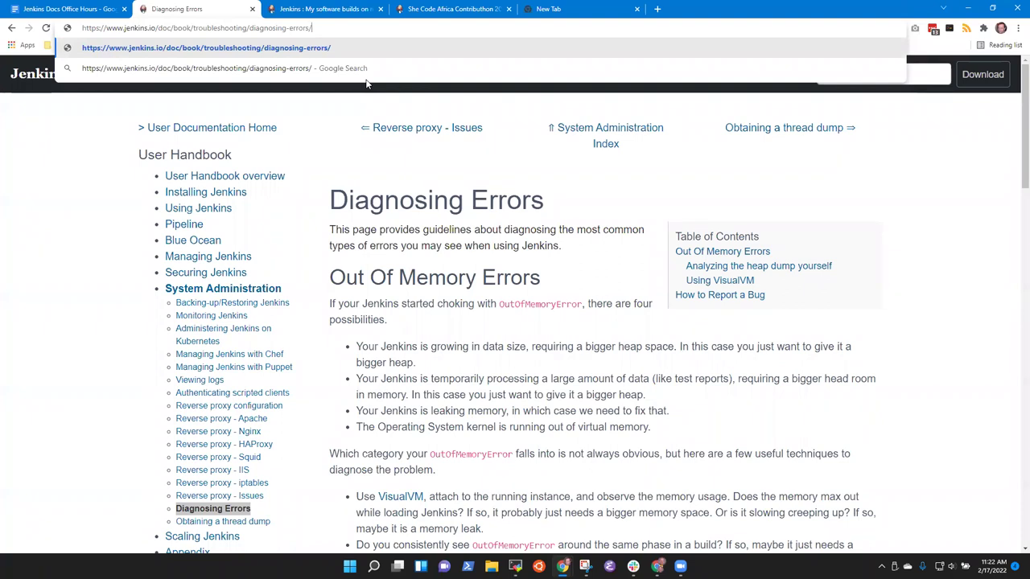
click(77, 8)
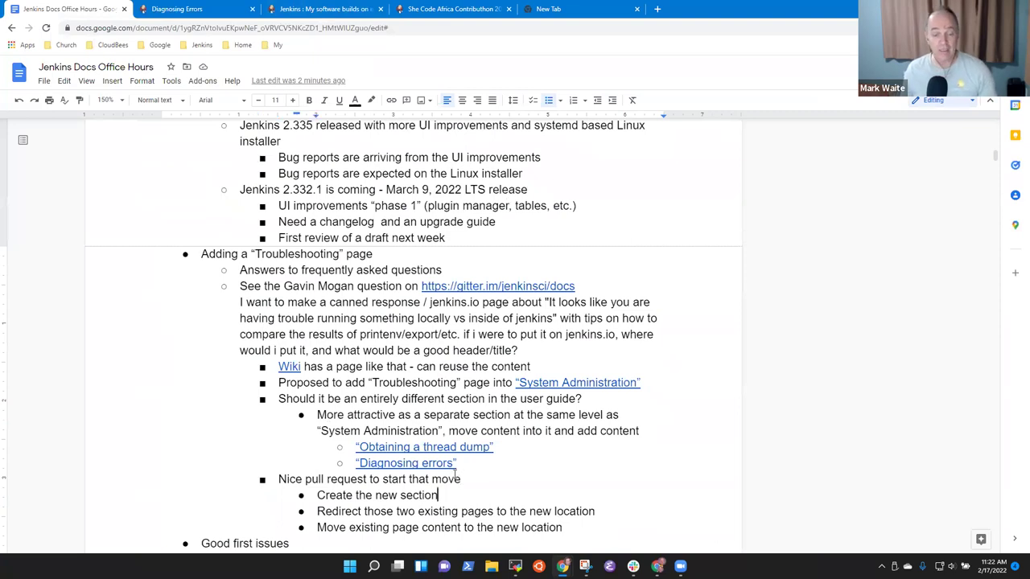
Step: Add an empty nested sub-bullet under the redirect step
key(Up)
key(End)
key(Return)
key(Tab)
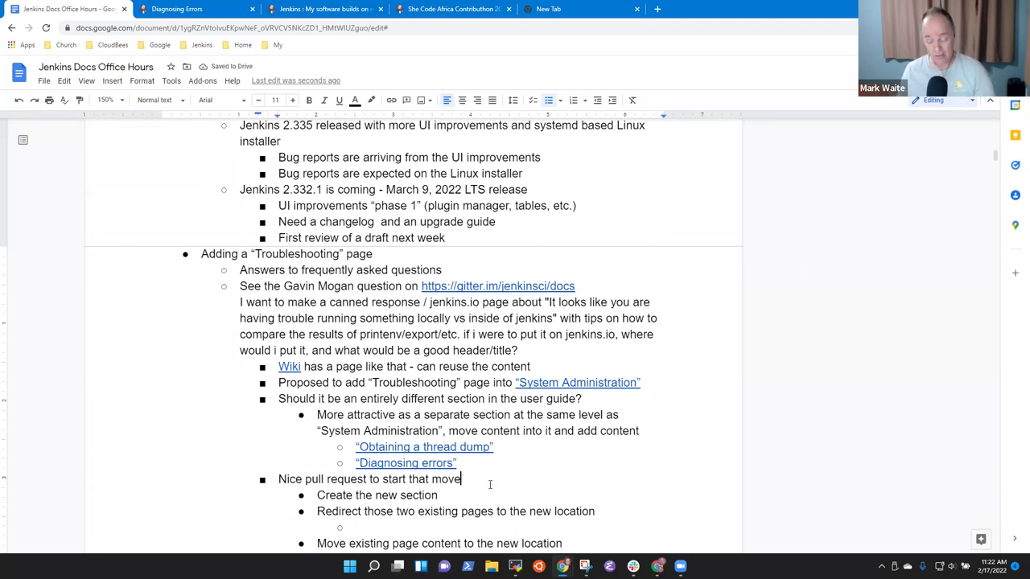
Step: Credit the contributor in parentheses after 'move', rename the step 'Create the new Troubleshooting section', and type 'See'
click(489, 483)
text((Zaina)
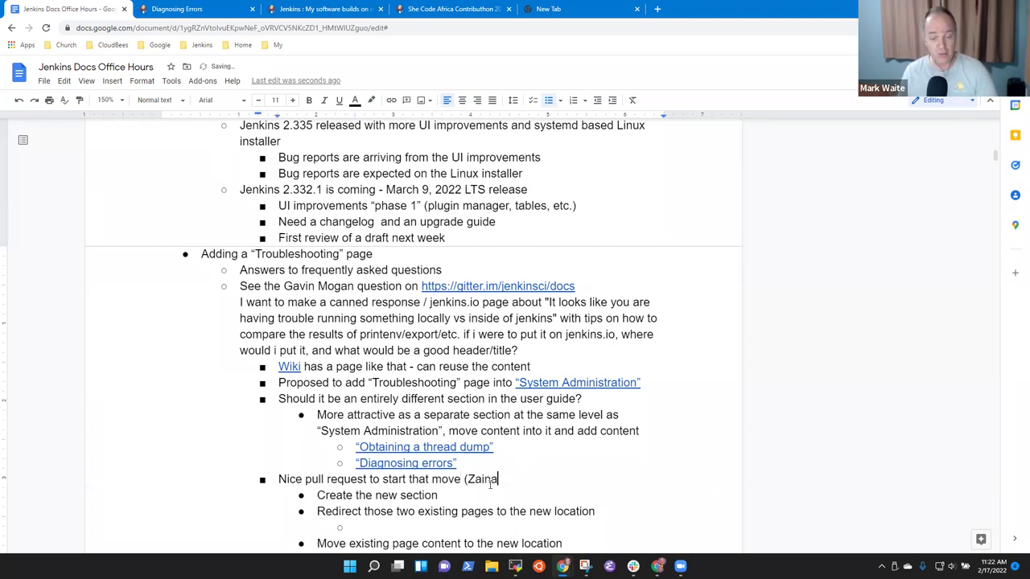
text(b))
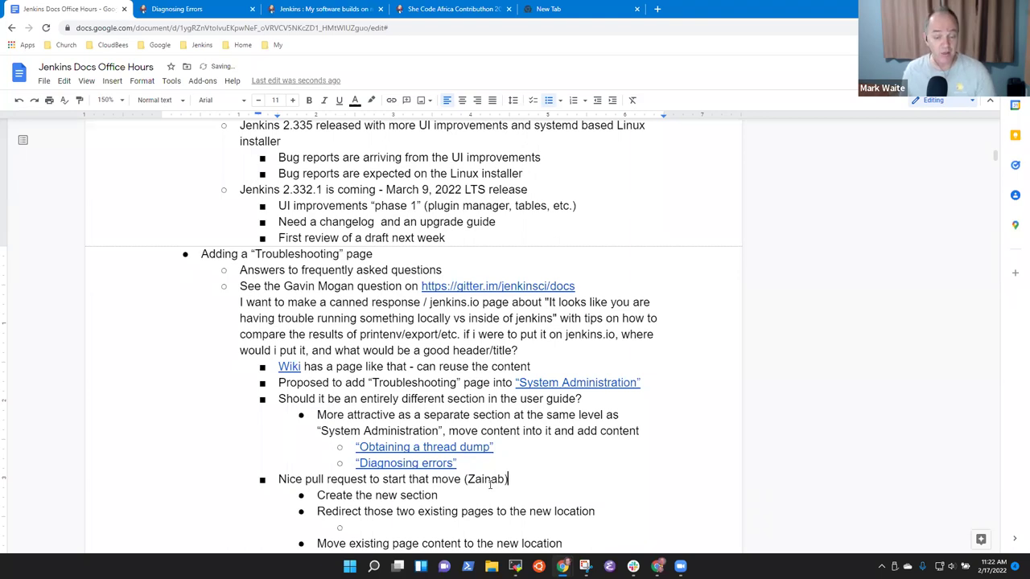
key(Up)
key(ctrl+Left)
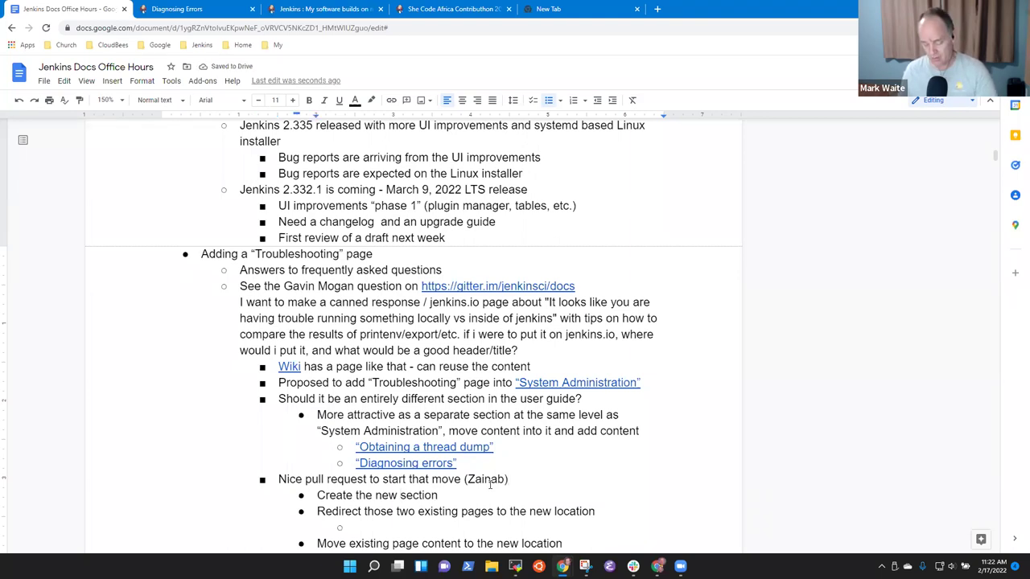
text(Troublesho)
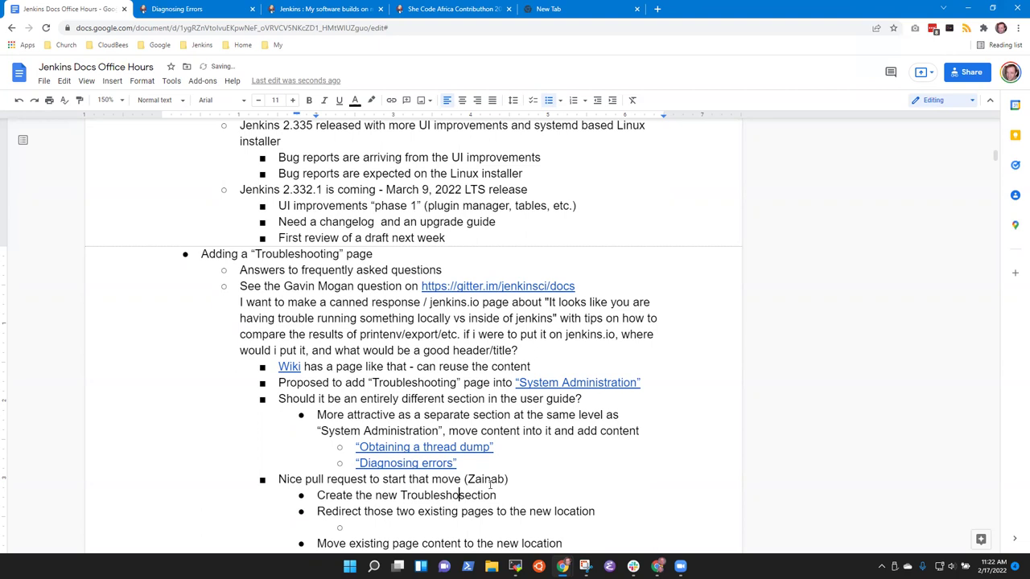
text(oting )
text(S)
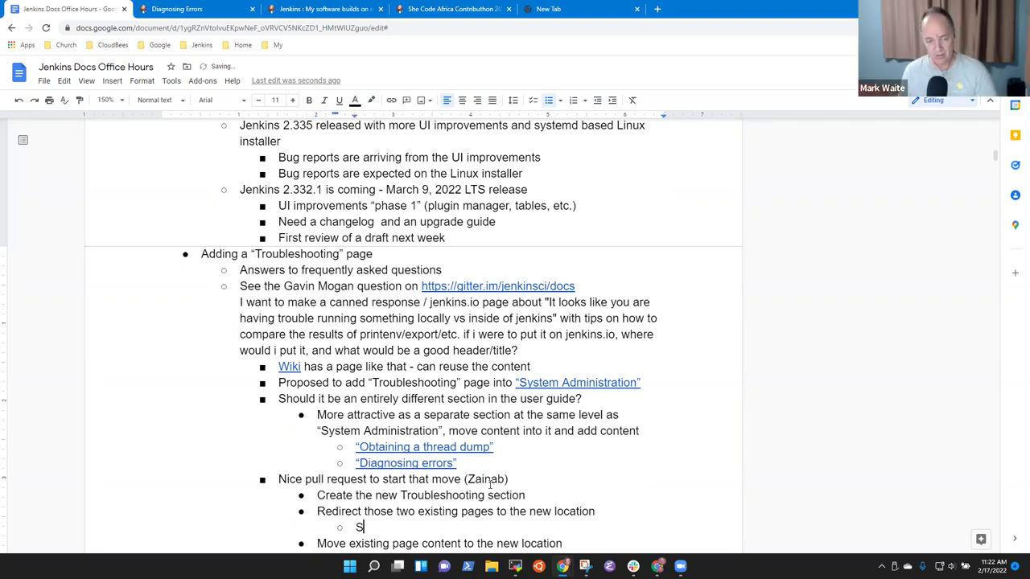
text(ee)
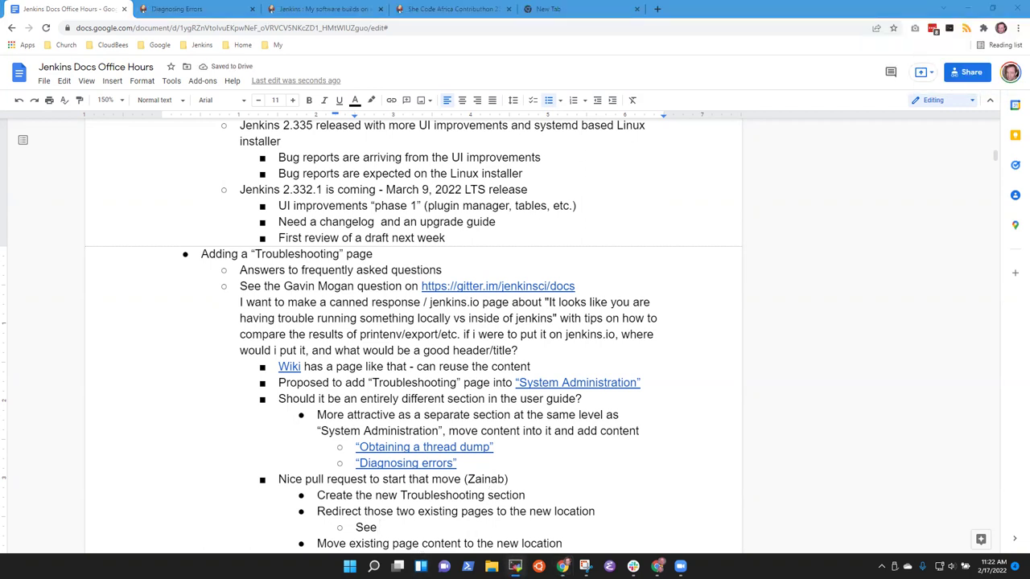
Step: Run git grep redirect in the jenkins.io repository and pick out content/account.adoc from the results
key(alt+Tab)
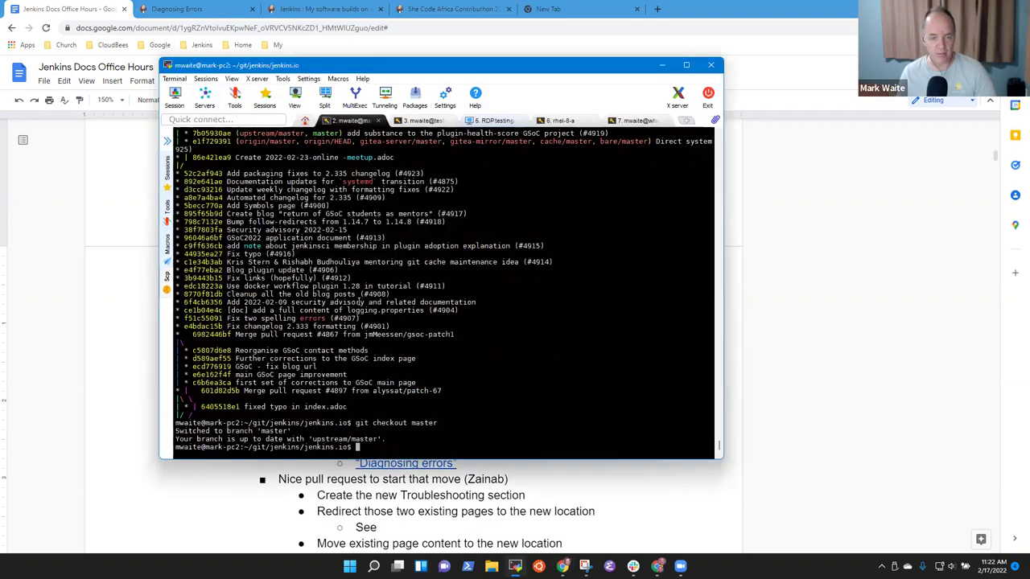
text(git gr)
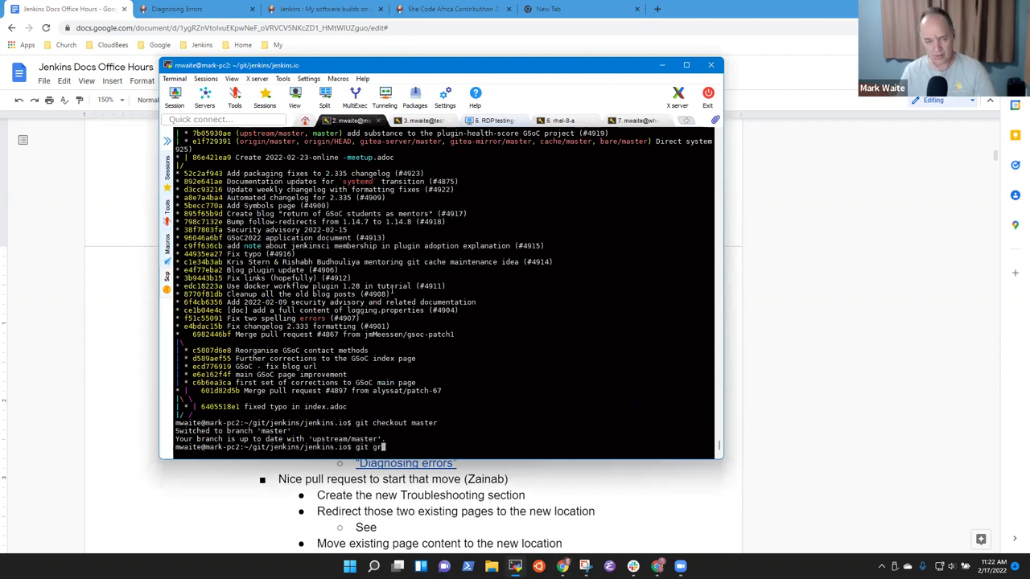
text(p redirect)
key(Return)
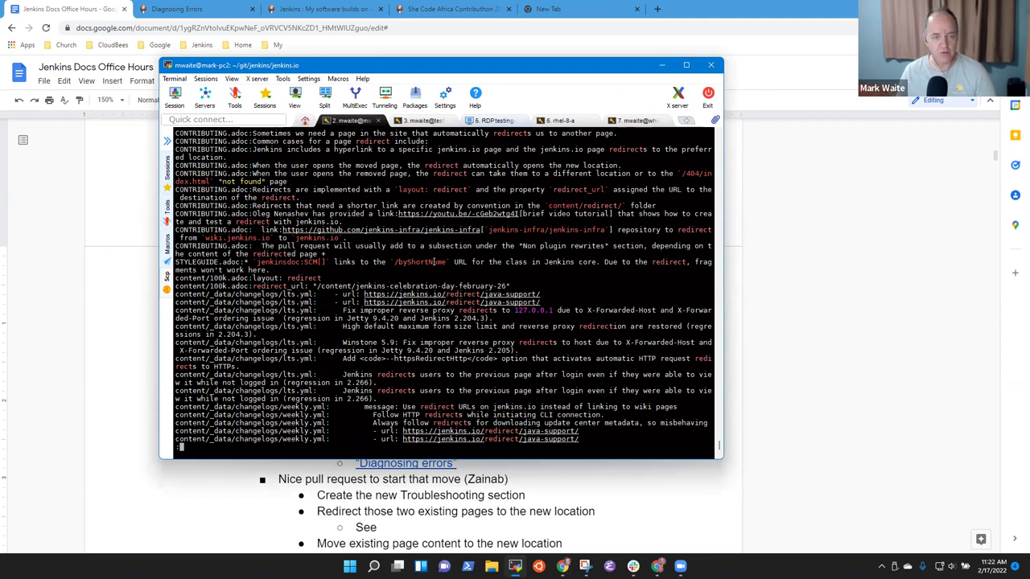
key(space)
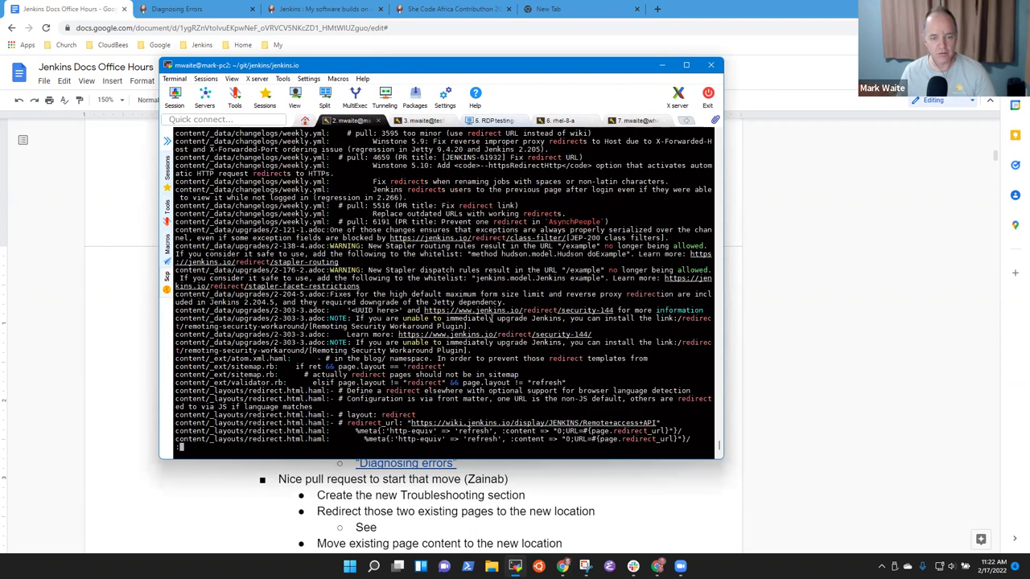
key(space)
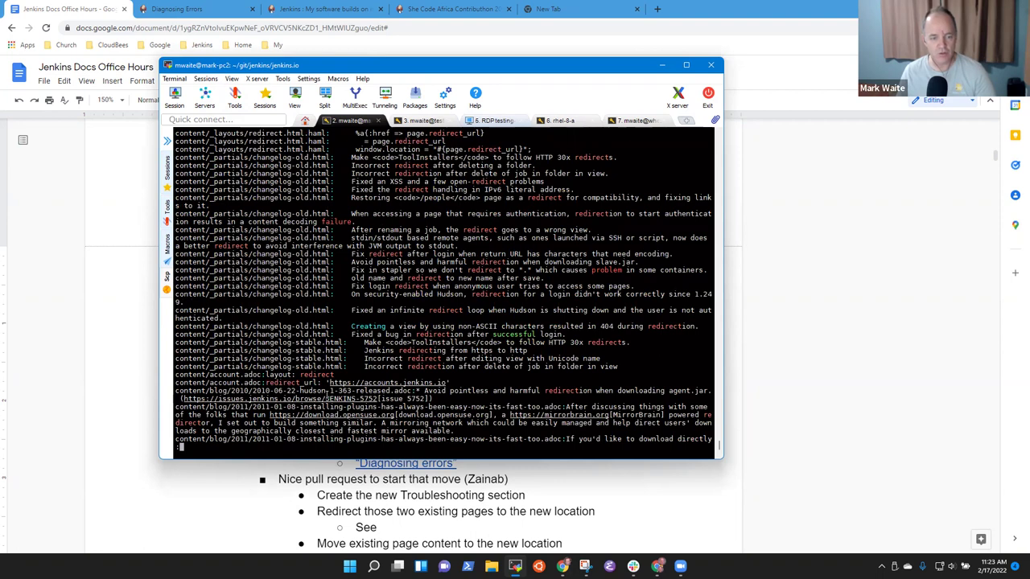
double_click(219, 382)
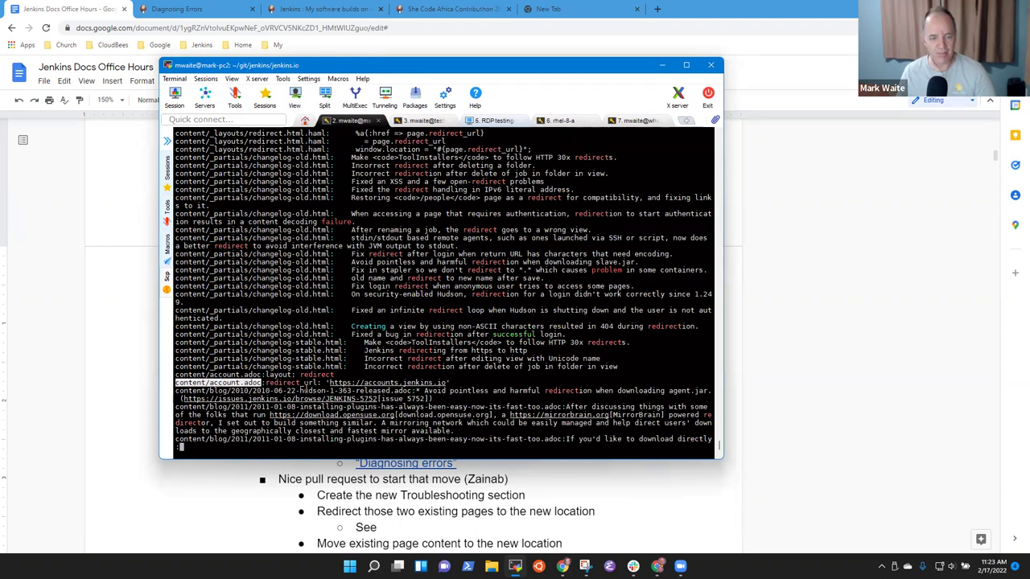
key(q)
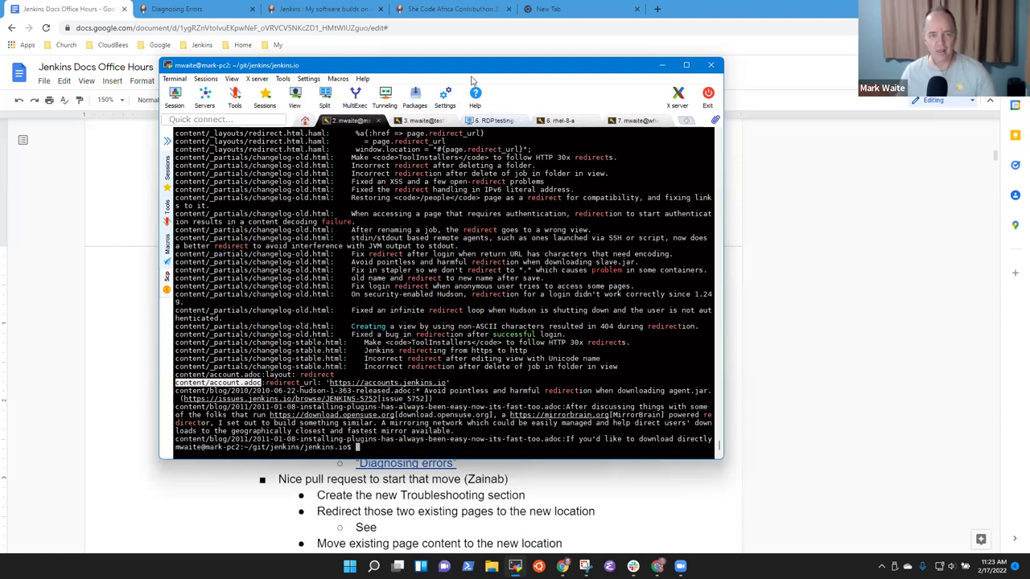
Step: Complete the 'See' sub-bullet with 'content/account.adoc for a redirect example file'
click(475, 480)
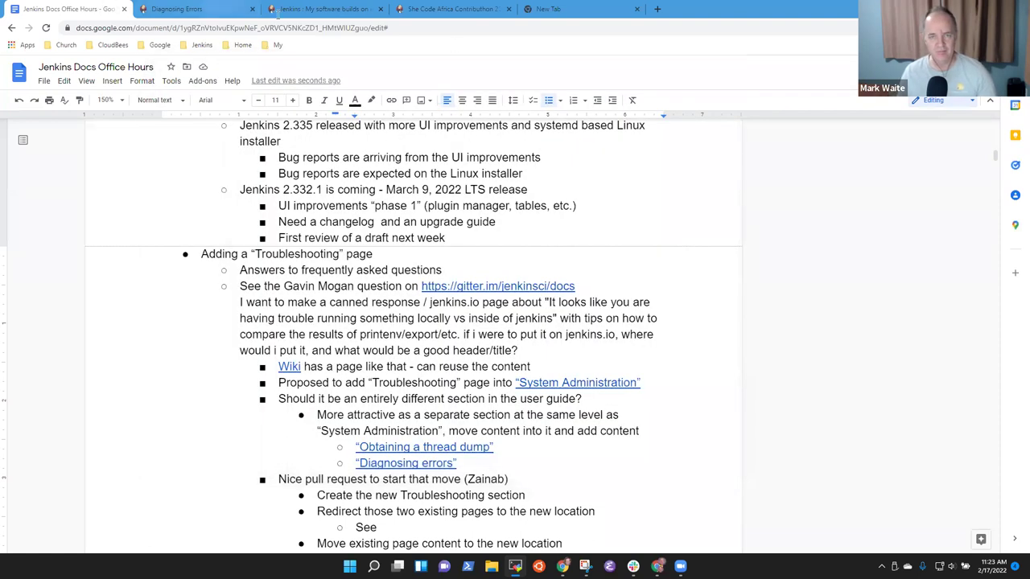
text(conta)
text(nt/acco)
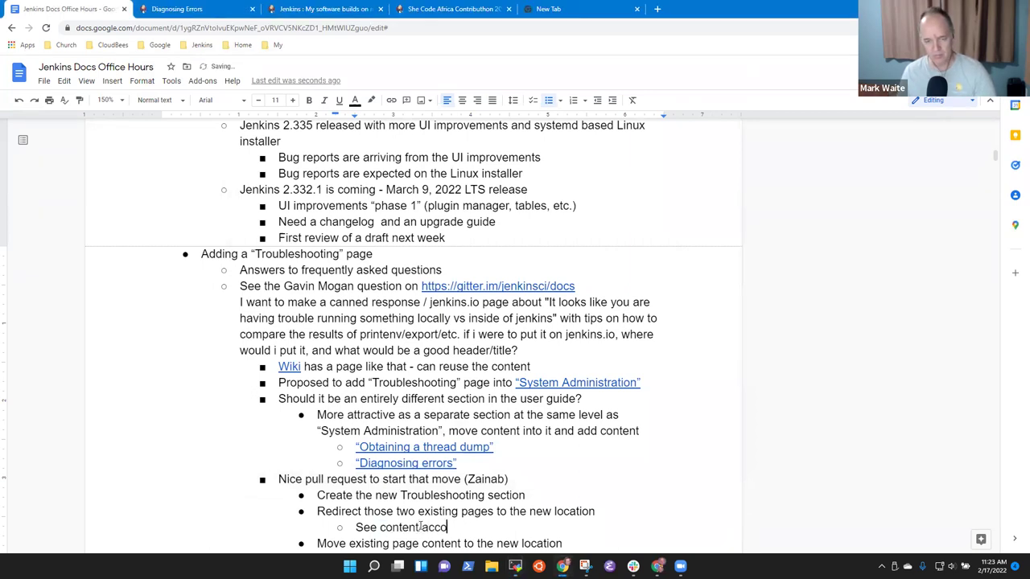
text(unt.adoc for )
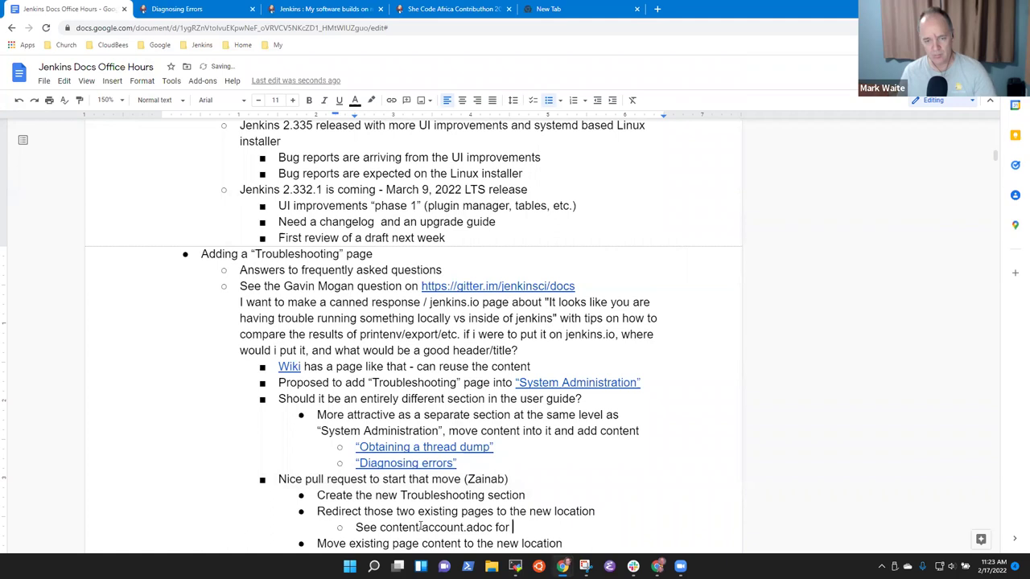
text(a redirect ex)
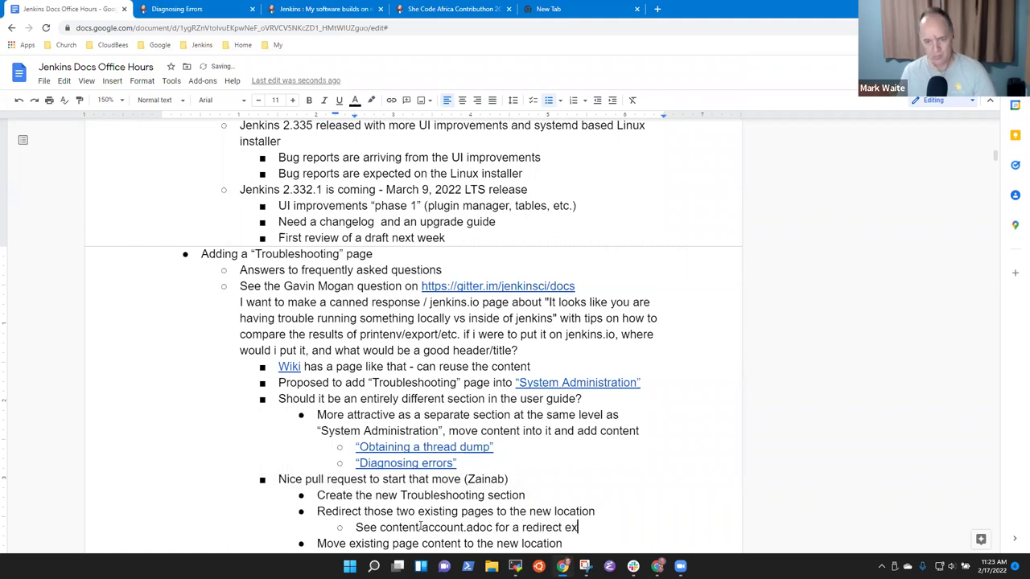
text(ample file)
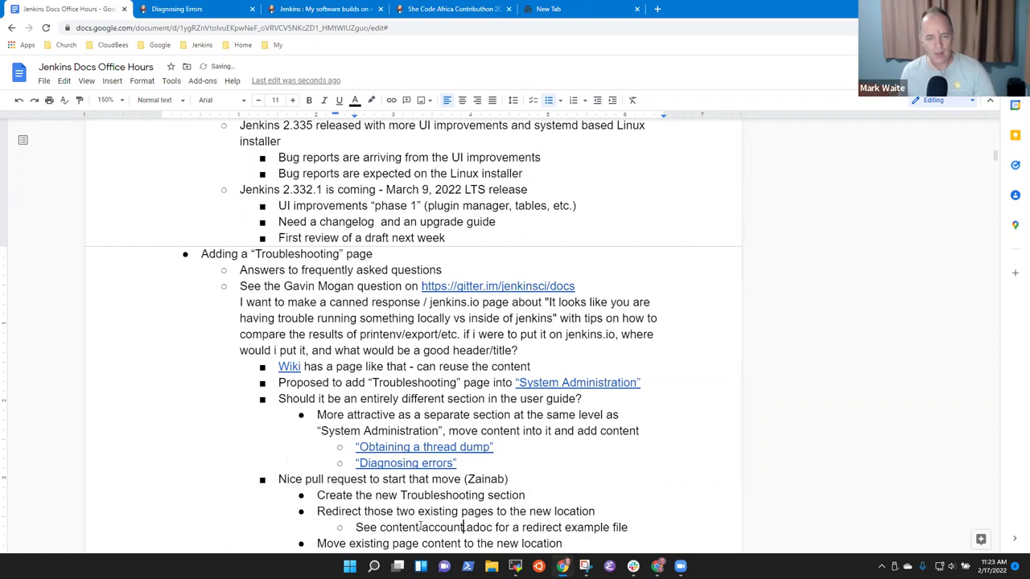
Step: Open the jenkins.io repository's content folder from the Jenkins bookmarks and browse its files
click(554, 9)
click(201, 45)
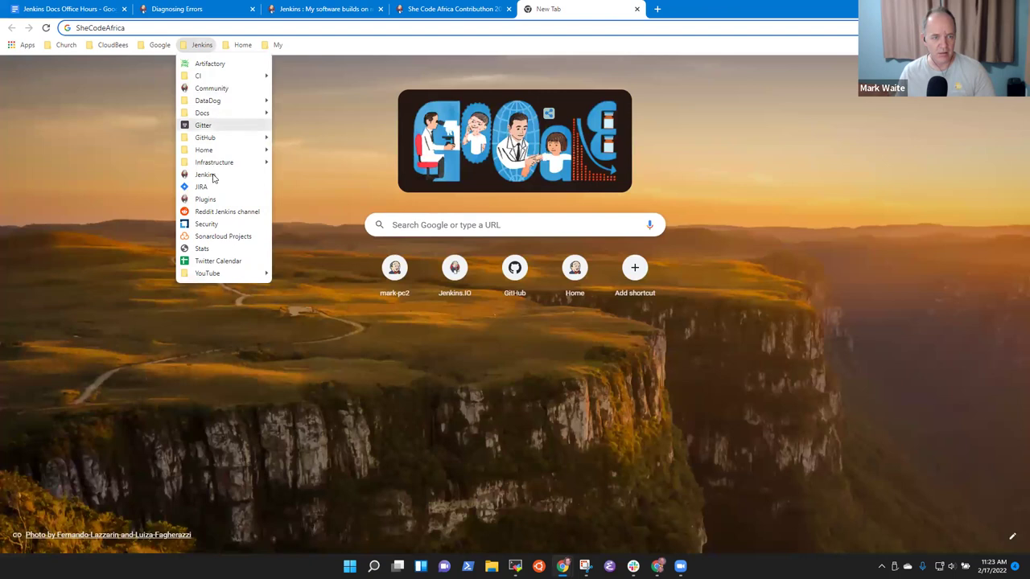
mouse_move(211, 138)
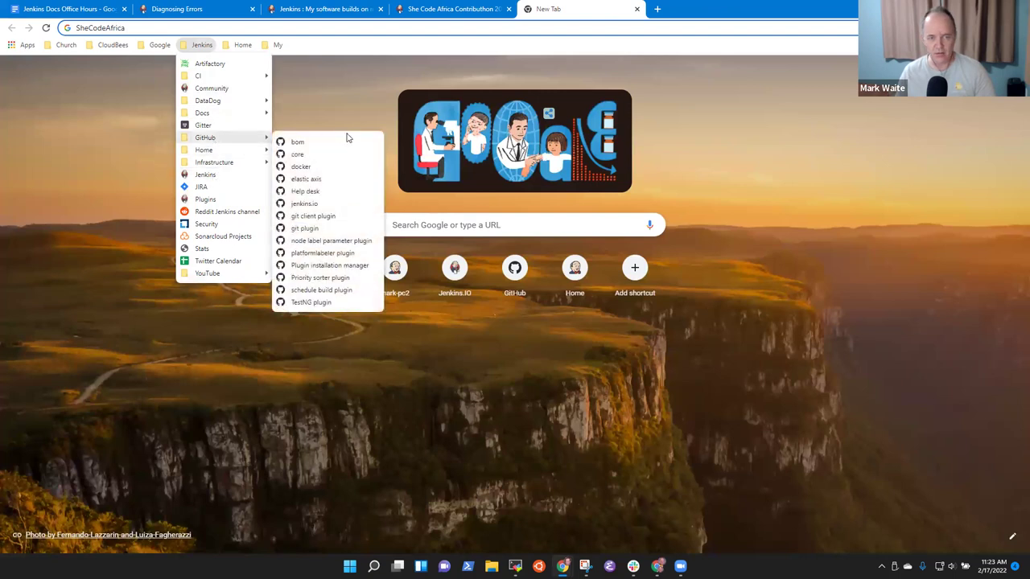
click(304, 204)
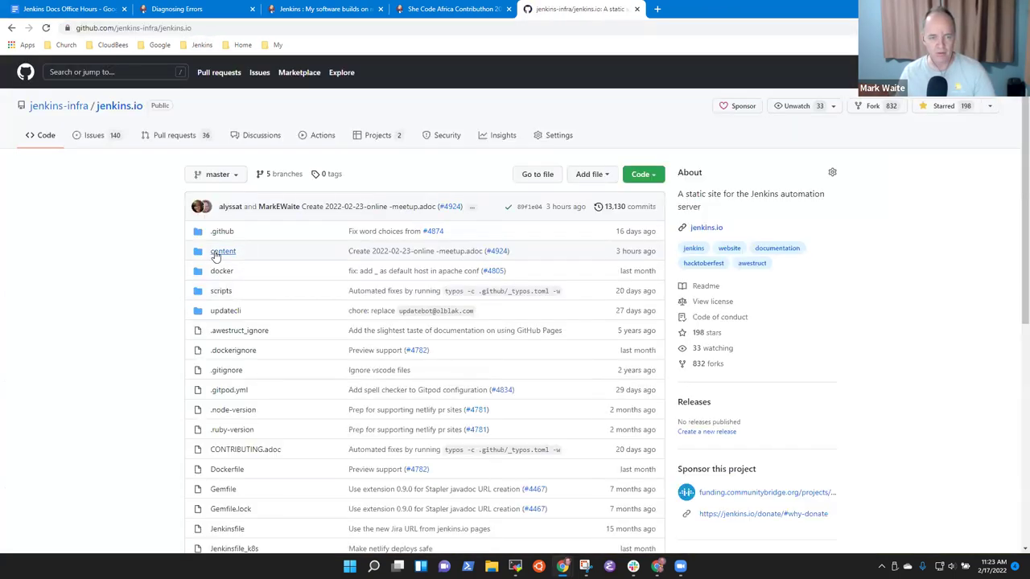
click(223, 251)
scroll(276, 418, down, 5)
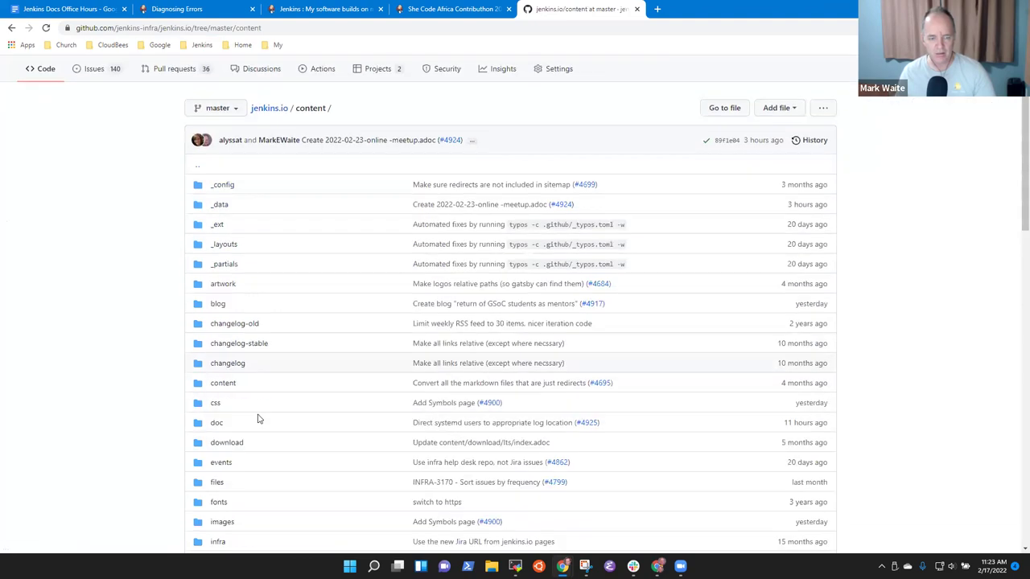
scroll(325, 445, down, 1)
scroll(341, 448, up, 6)
click(30, 6)
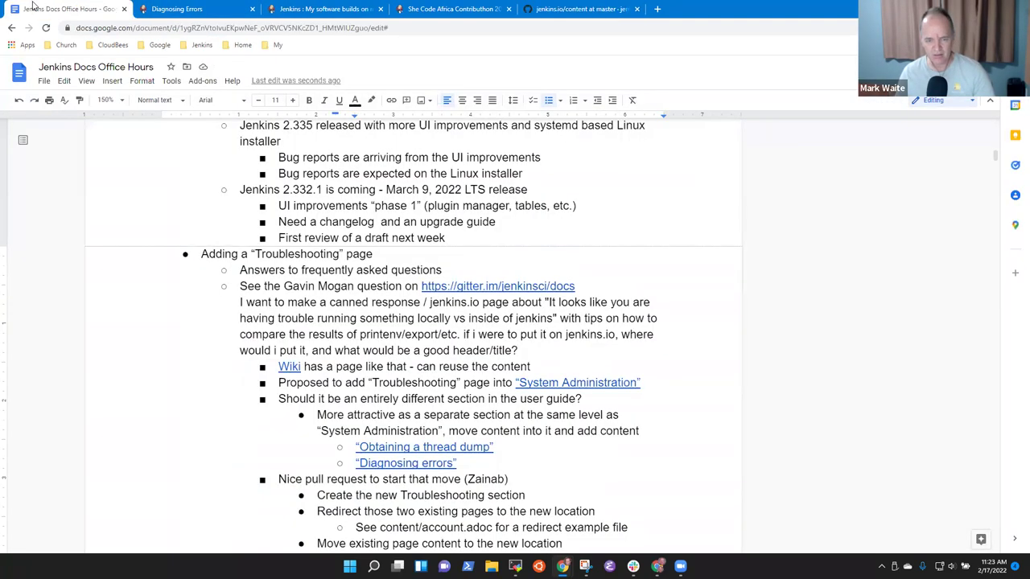
click(579, 9)
scroll(346, 269, down, 2)
scroll(336, 275, down, 6)
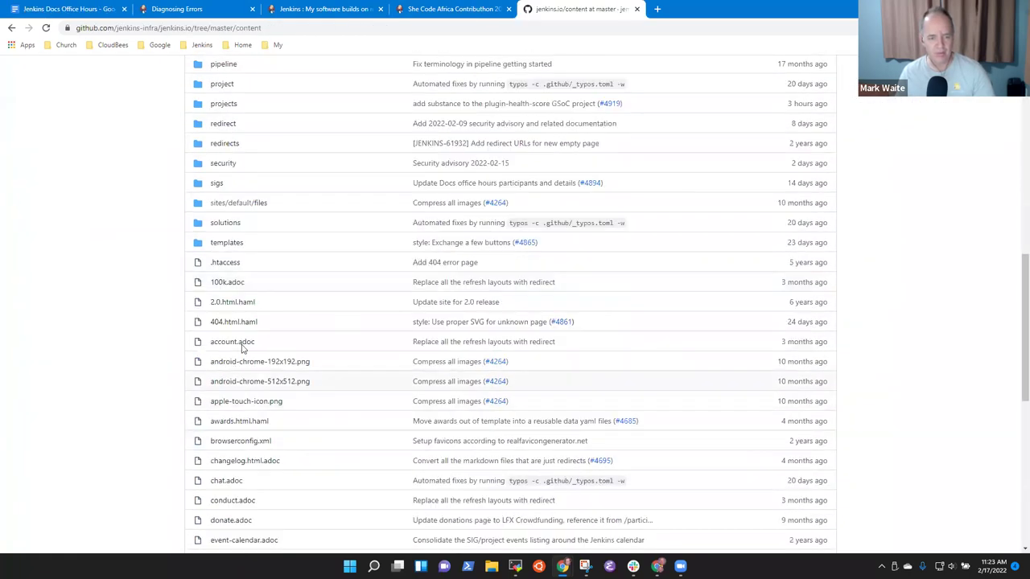
Step: View account.adoc's raw redirect settings, then return to the content folder listing
click(239, 343)
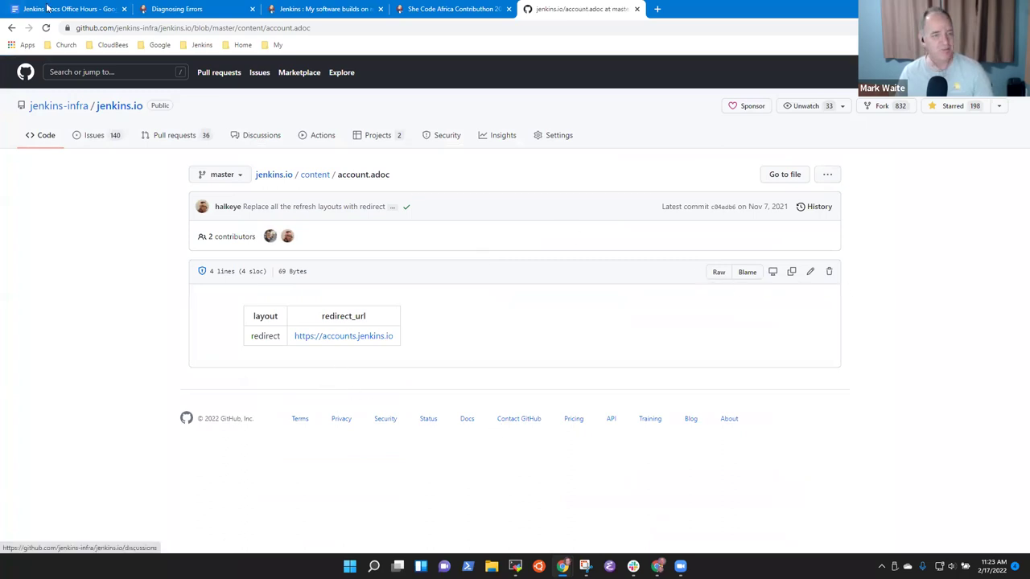
click(718, 272)
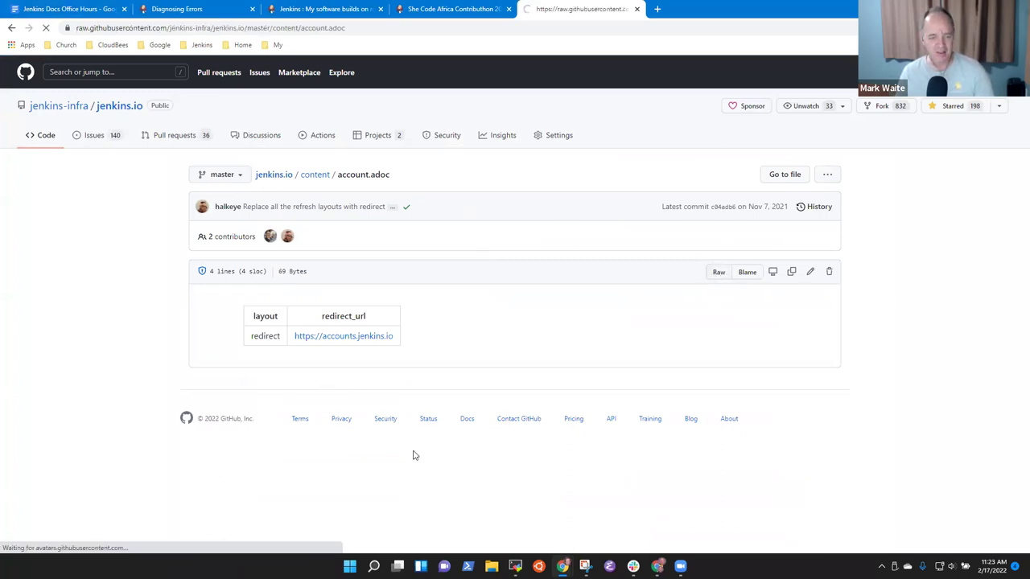
click(11, 30)
click(313, 27)
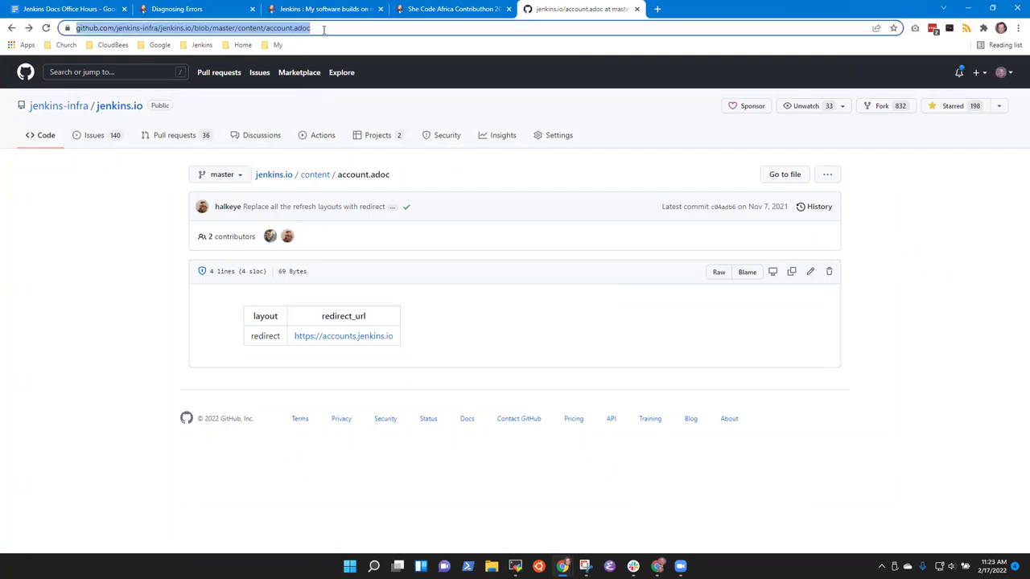
click(313, 176)
scroll(315, 384, down, 6)
scroll(305, 397, down, 3)
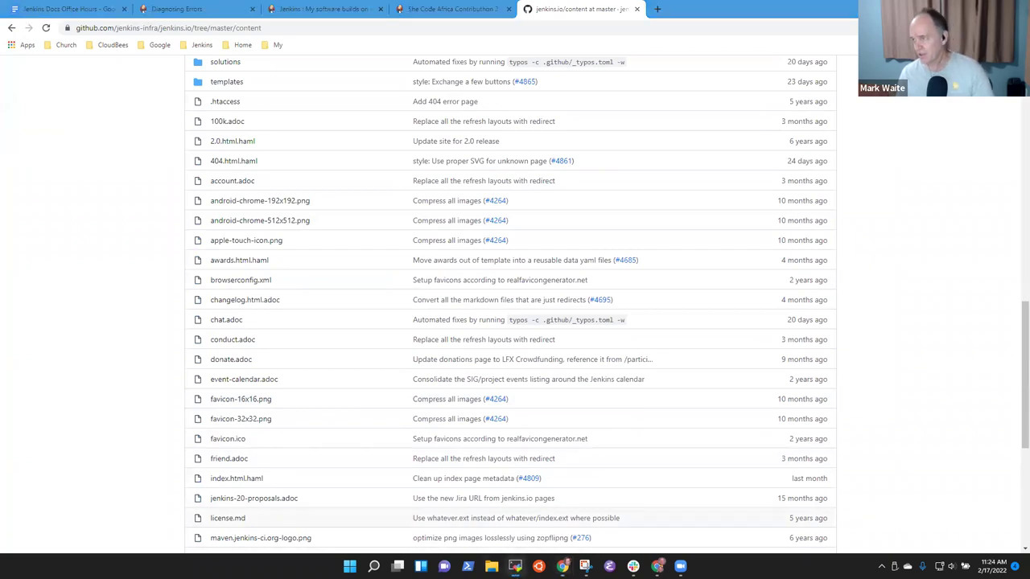
Step: Run git grep redirect_url: in the terminal and enlarge the window to show the results
key(alt+Tab)
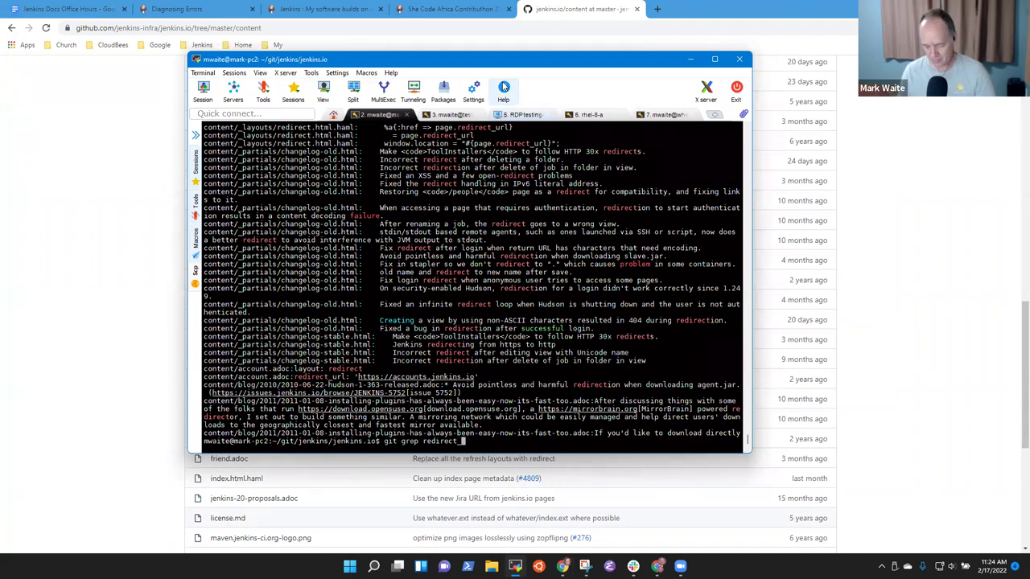
text(url:)
key(Return)
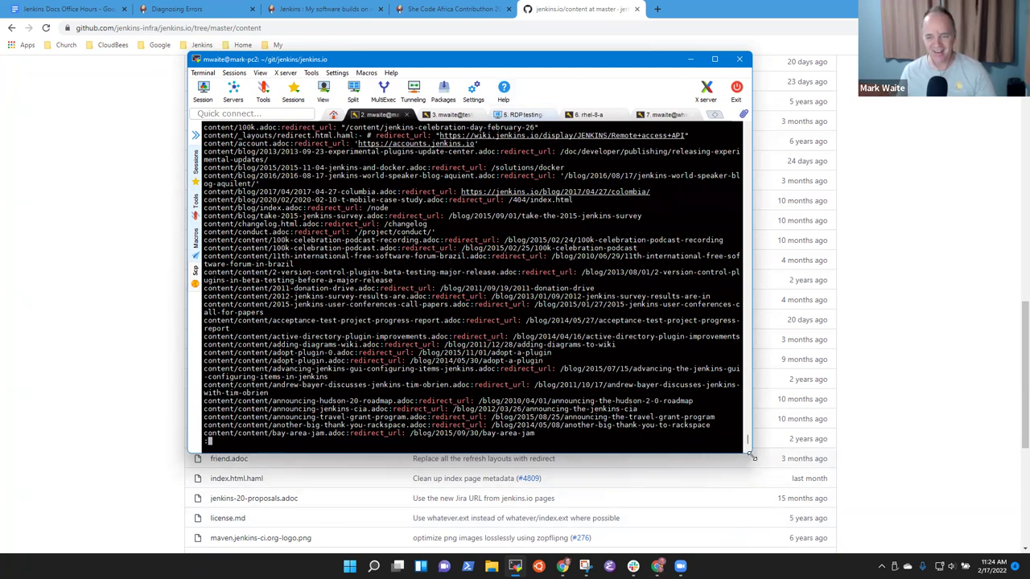
drag(753, 455, 949, 519)
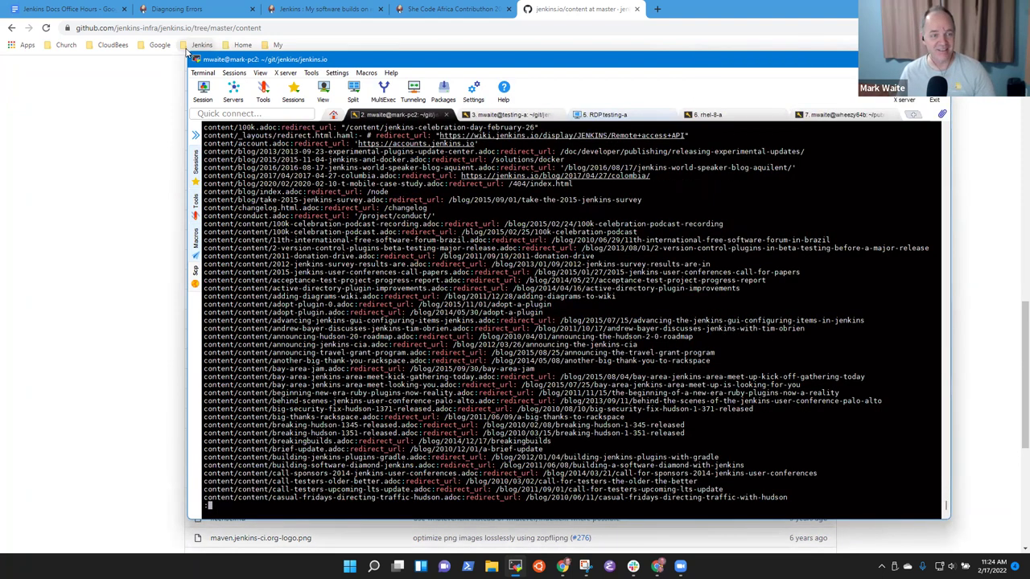
drag(184, 51, 88, 40)
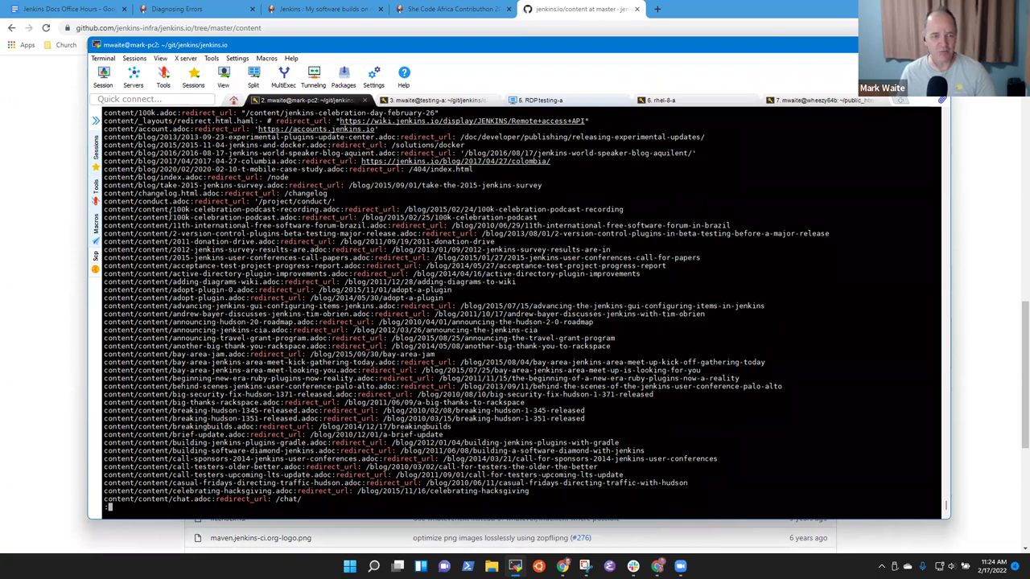
Step: Page through the redirect_url results and pick out content/welcome.adoc as the example
double_click(169, 216)
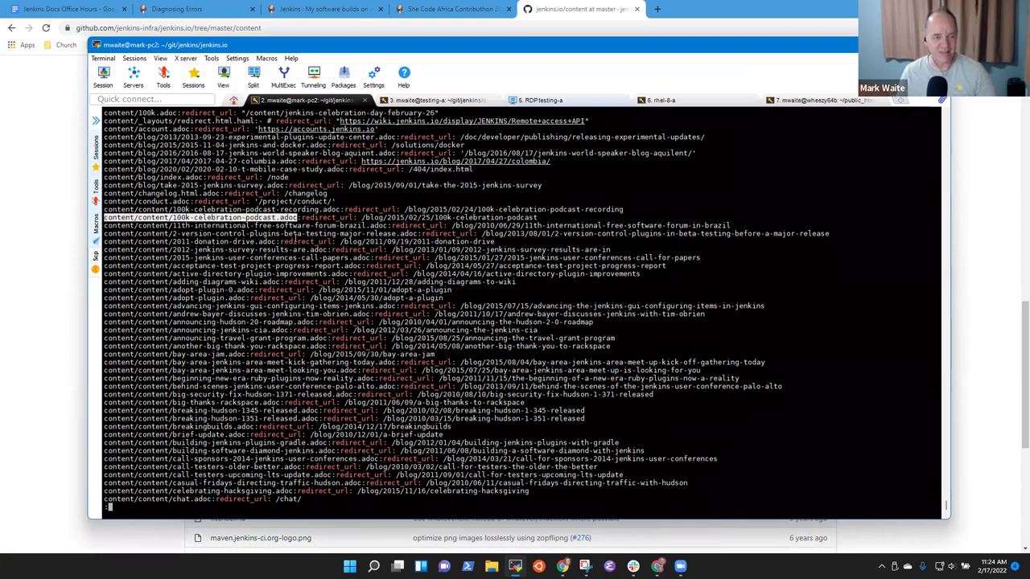
key(space)
key(space)
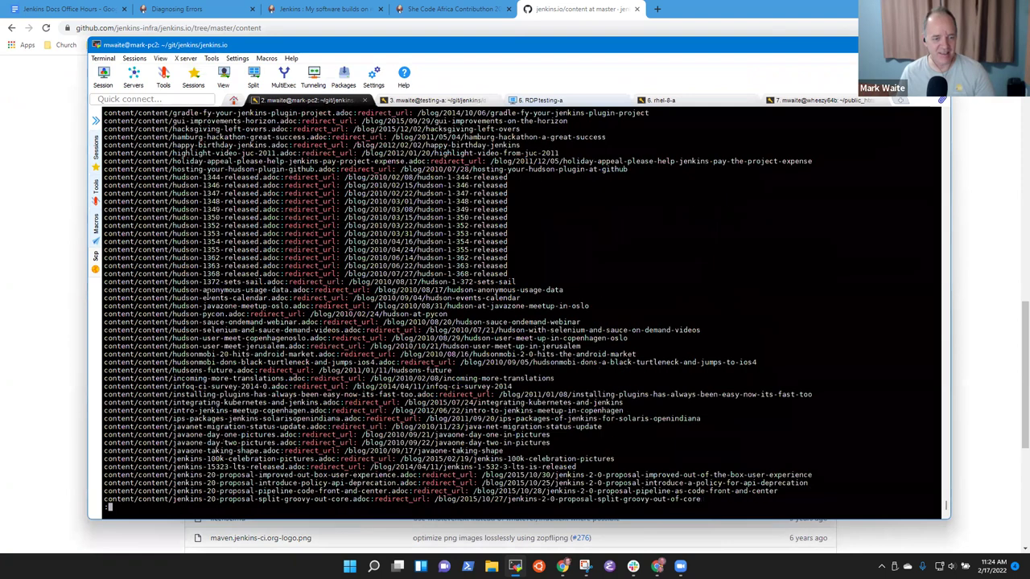
key(space)
key(space)
key(space)
key(space)
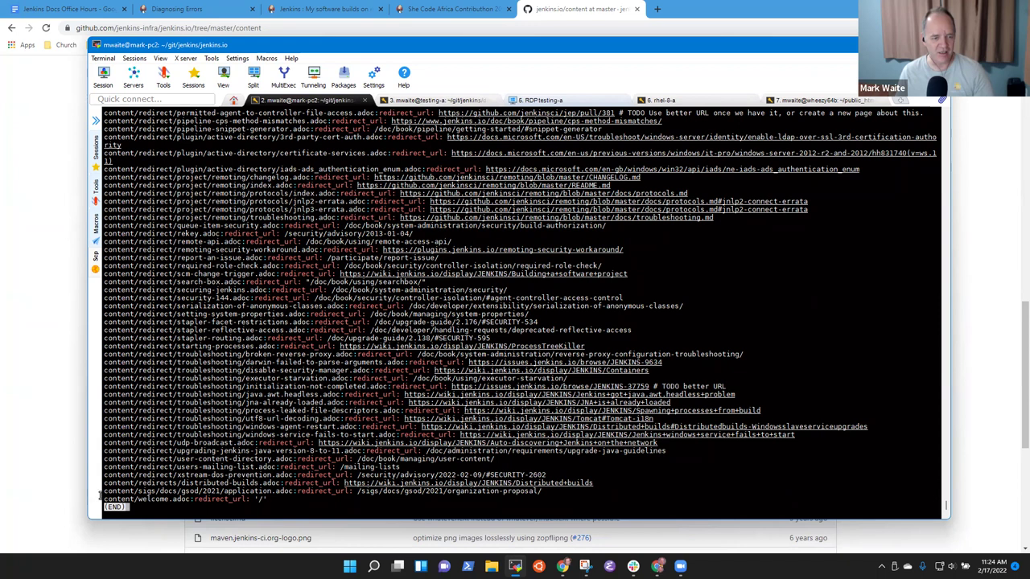
double_click(153, 499)
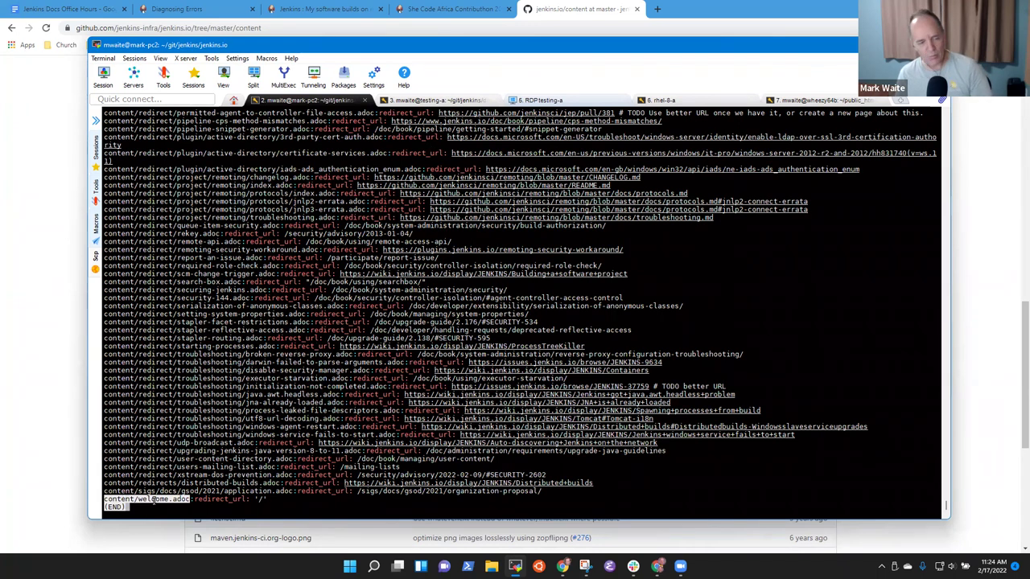
Step: Open content/welcome.adoc from the GitHub content listing
click(72, 405)
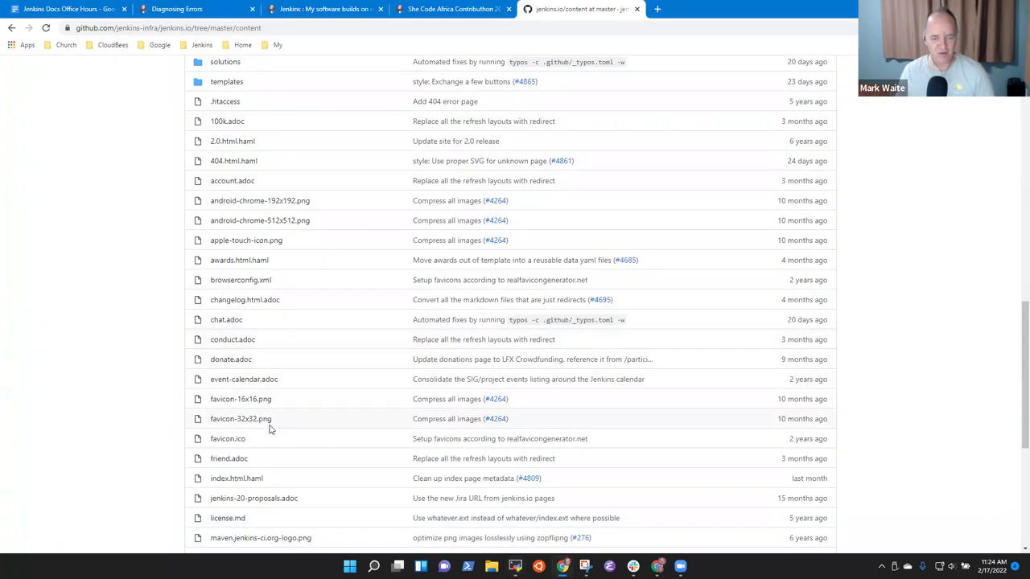
scroll(274, 429, down, 5)
click(243, 452)
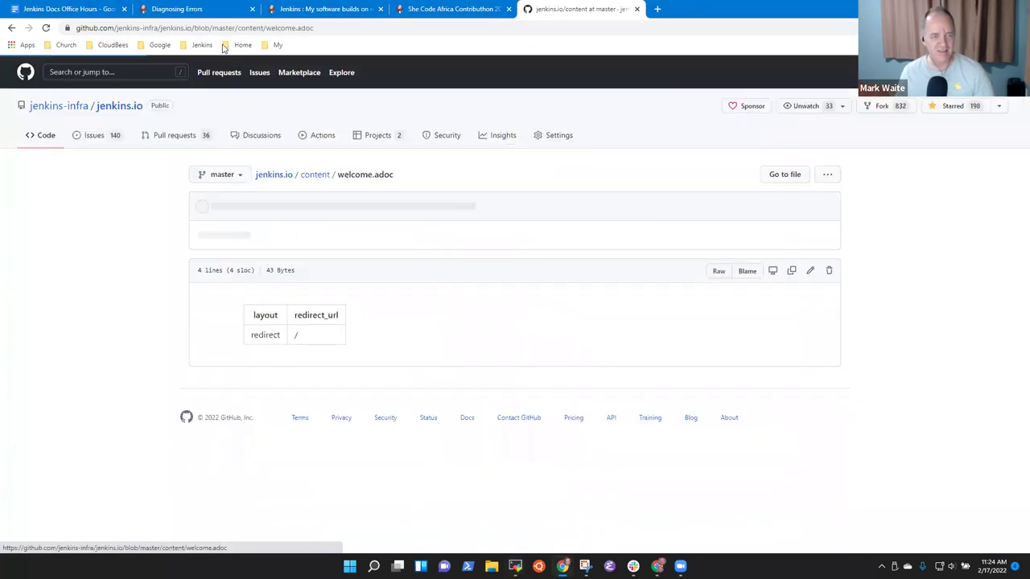
Step: Load jenkins.io/welcome in a new tab to confirm it lands on the Jenkins home page
click(658, 8)
text(jenkins.)
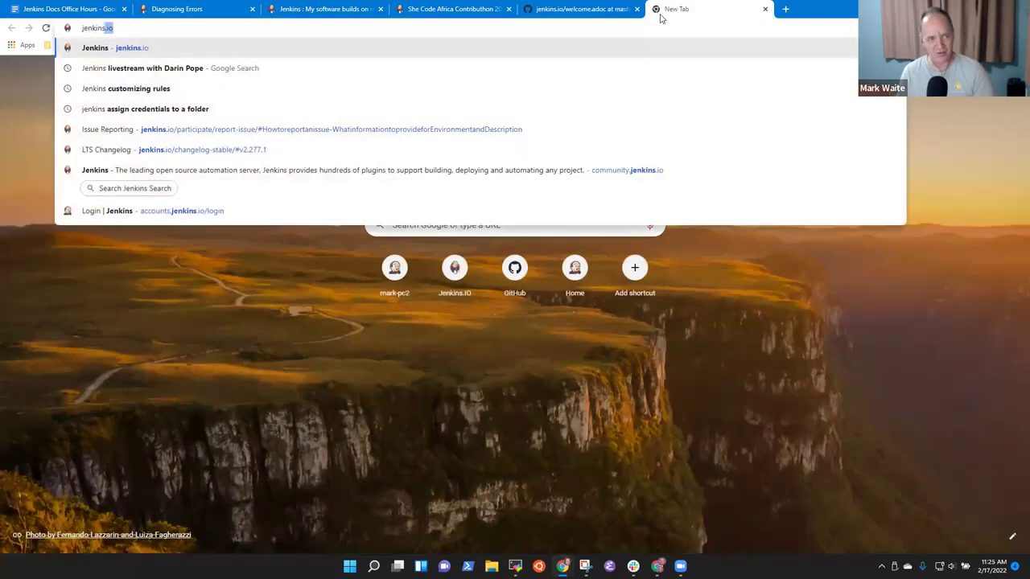
text(io/welcome)
key(Return)
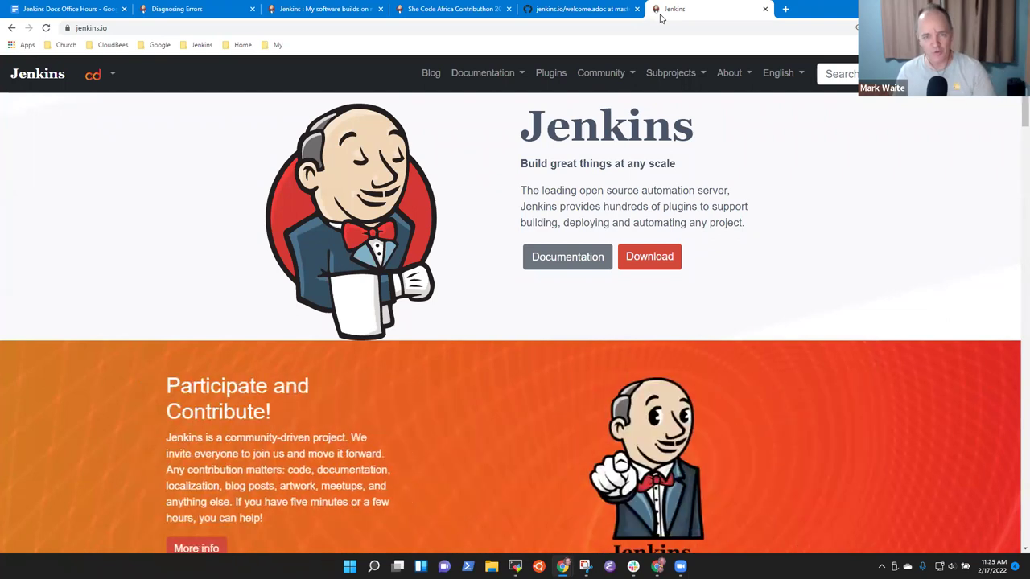
click(587, 10)
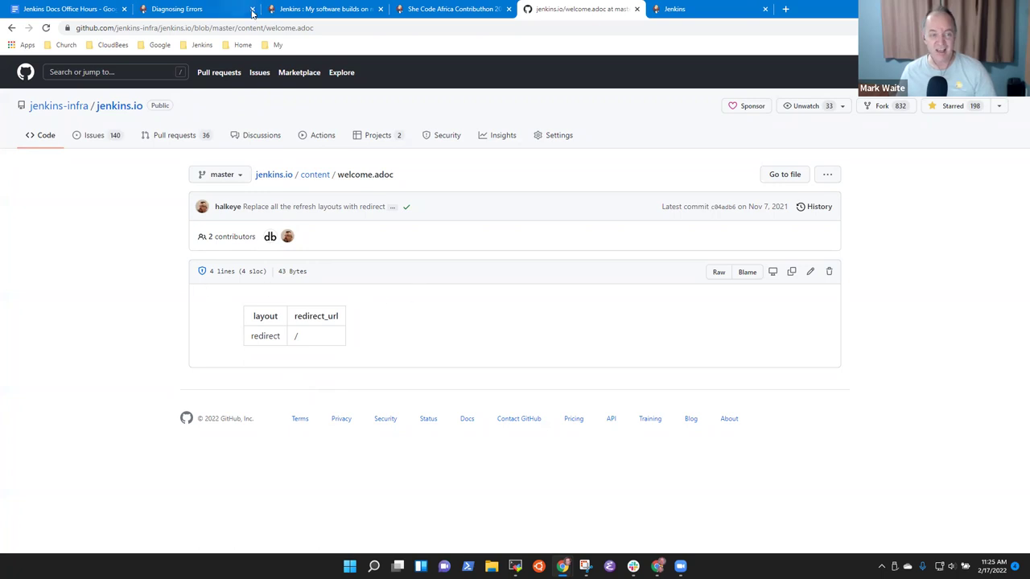
click(340, 28)
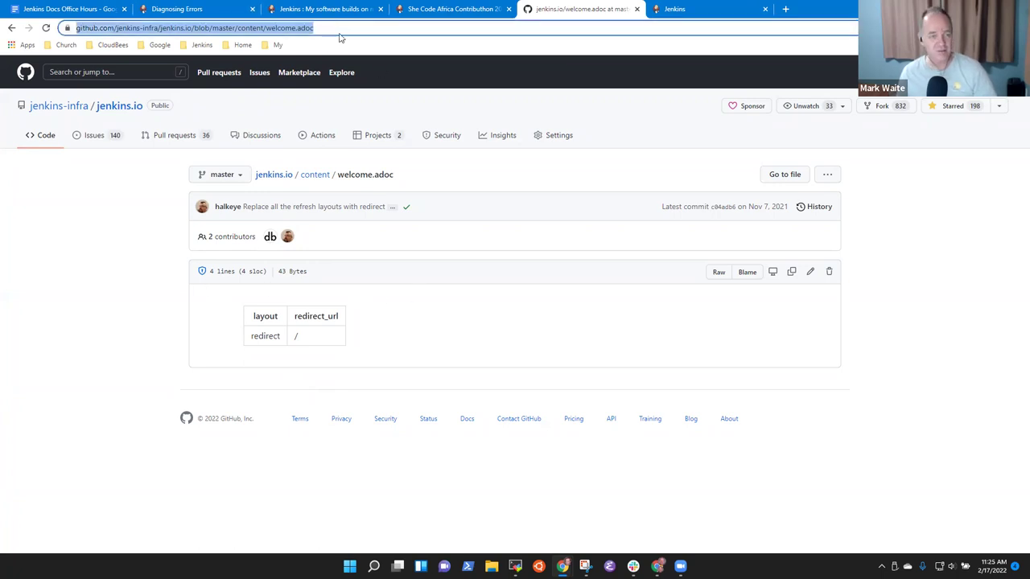
click(172, 10)
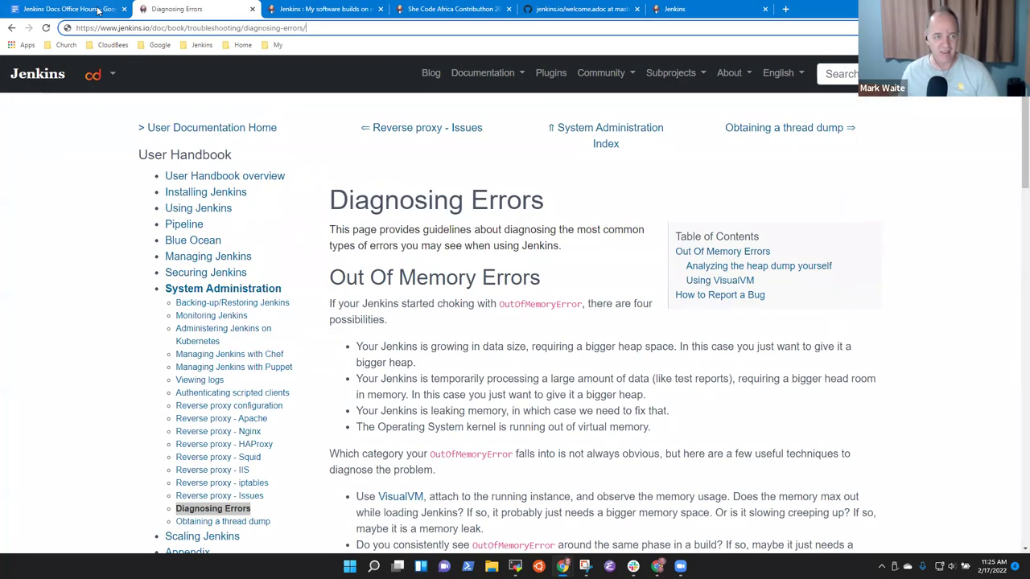
Step: Change the example file name in the notes from account.adoc to welcome.adoc
click(70, 9)
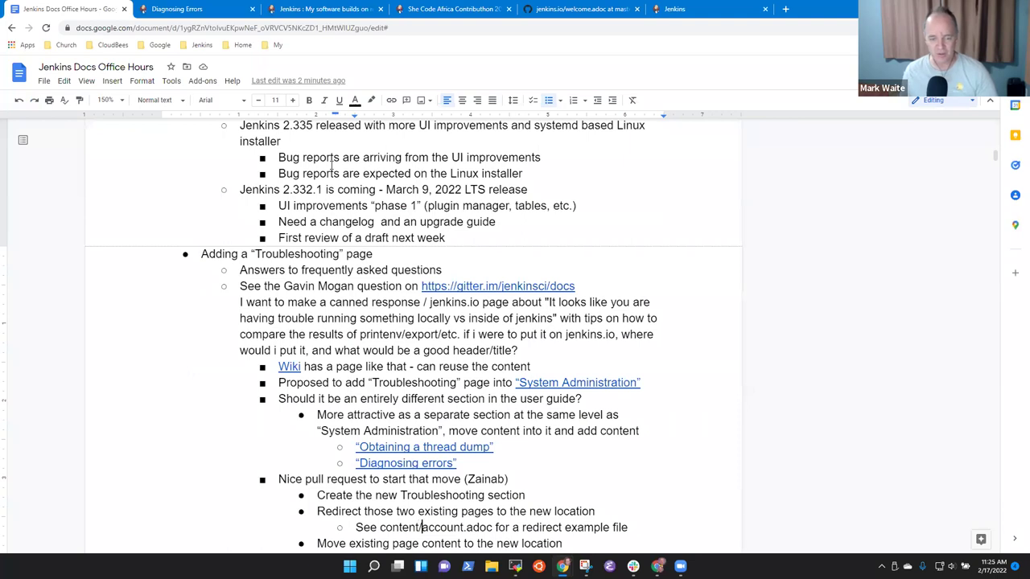
double_click(420, 527)
text(welcome)
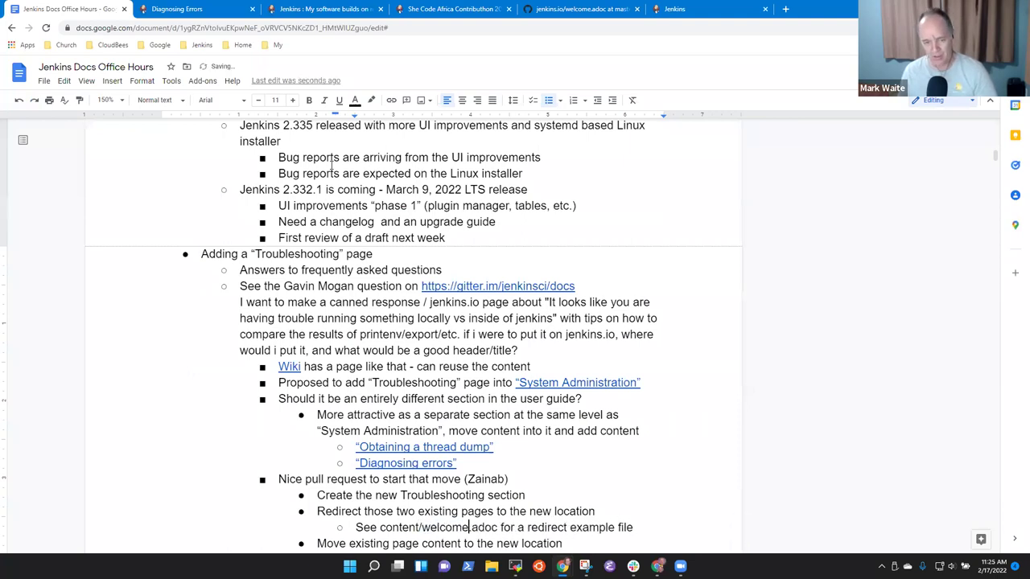
Step: Link content/welcome.adoc to its GitHub file page using the copied URL
key(shift+End)
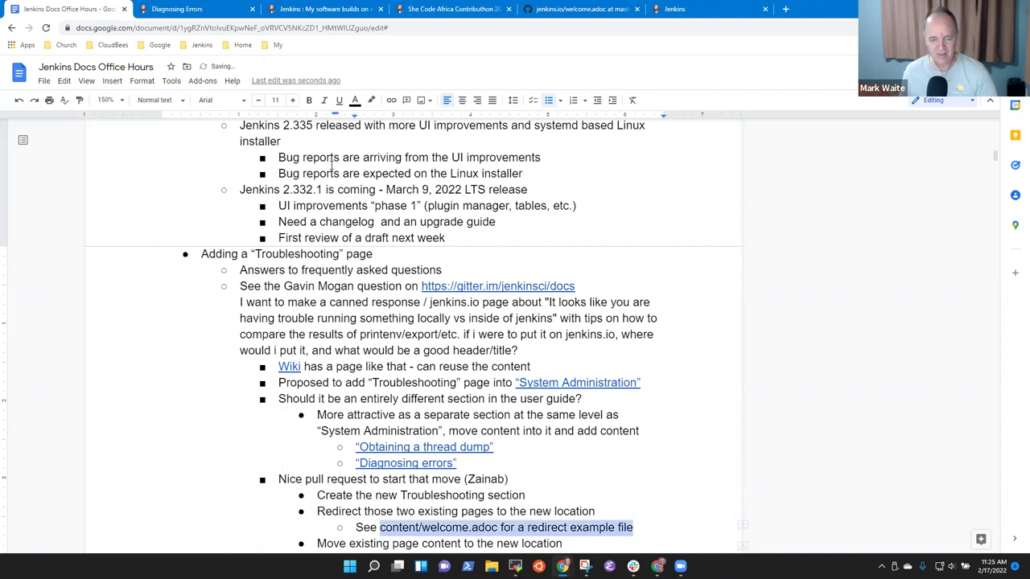
key(ctrl+shift+Left)
key(ctrl+shift+Left)
key(ctrl+shift+Left)
key(ctrl+shift+Left)
key(ctrl+shift+Left)
key(ctrl+shift+Left)
key(ctrl+shift+Left)
key(ctrl+shift+Right)
key(ctrl+shift+Right)
key(ctrl+k)
key(ctrl+v)
key(Return)
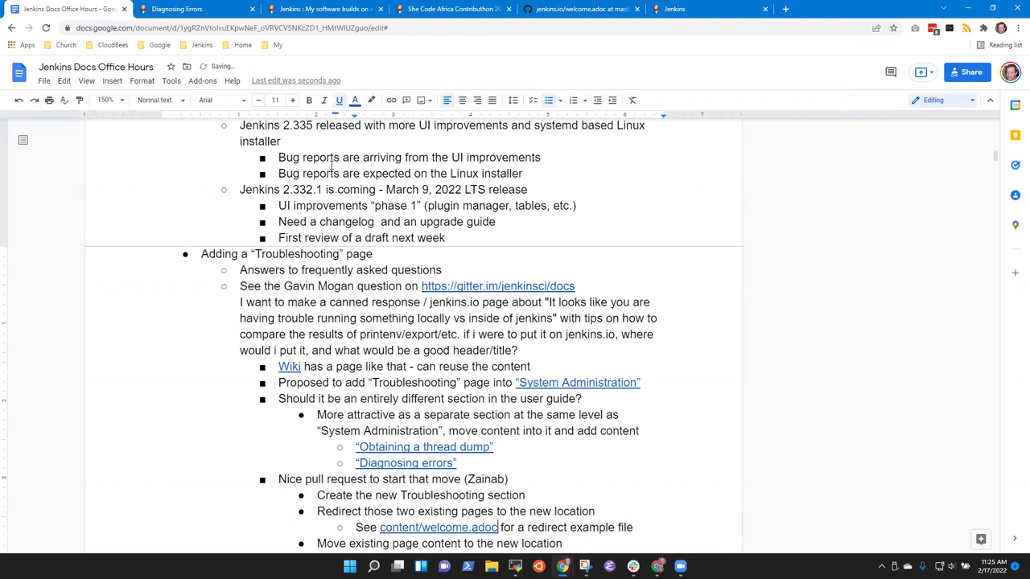
scroll(435, 332, down, 3)
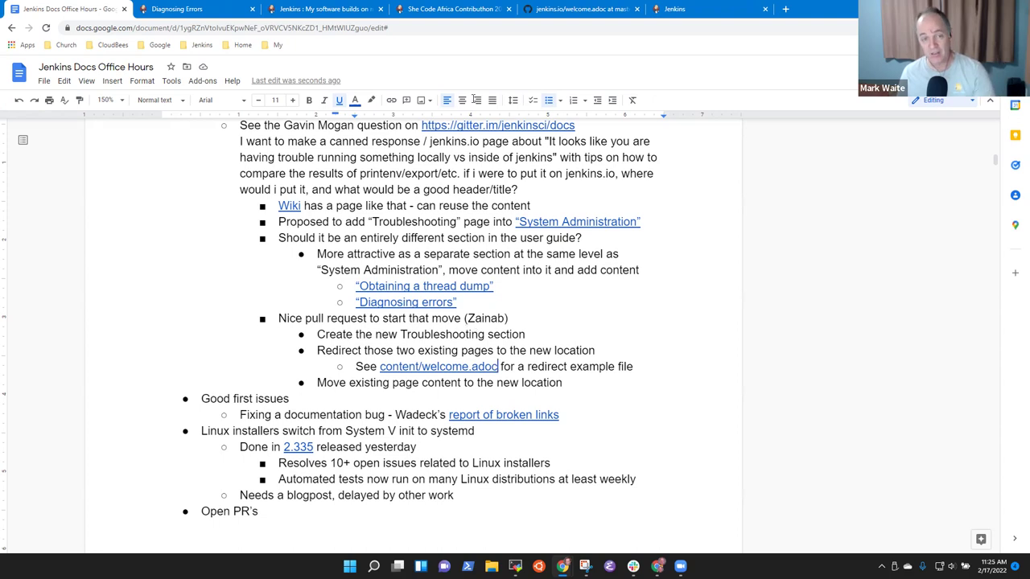
Step: Show welcome.adoc's raw view and highlight its redirect_url: '/' line
click(579, 9)
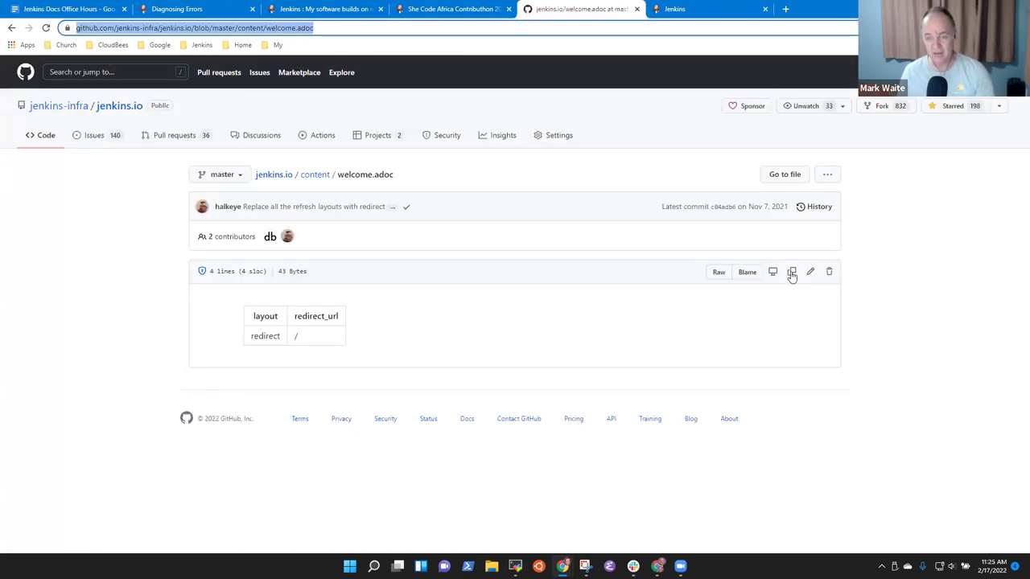
click(718, 272)
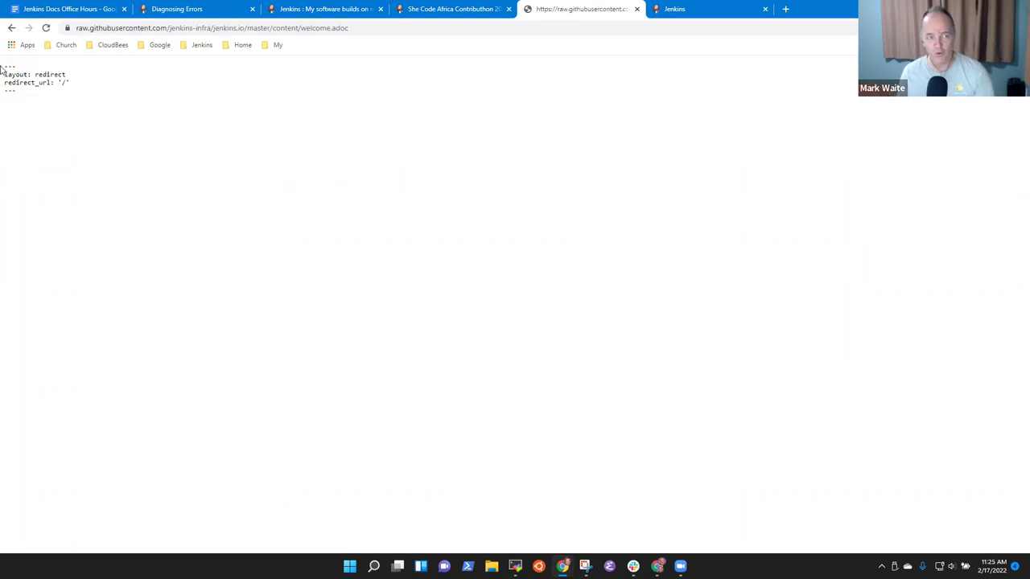
drag(5, 65, 95, 160)
scroll(94, 160, up, 7)
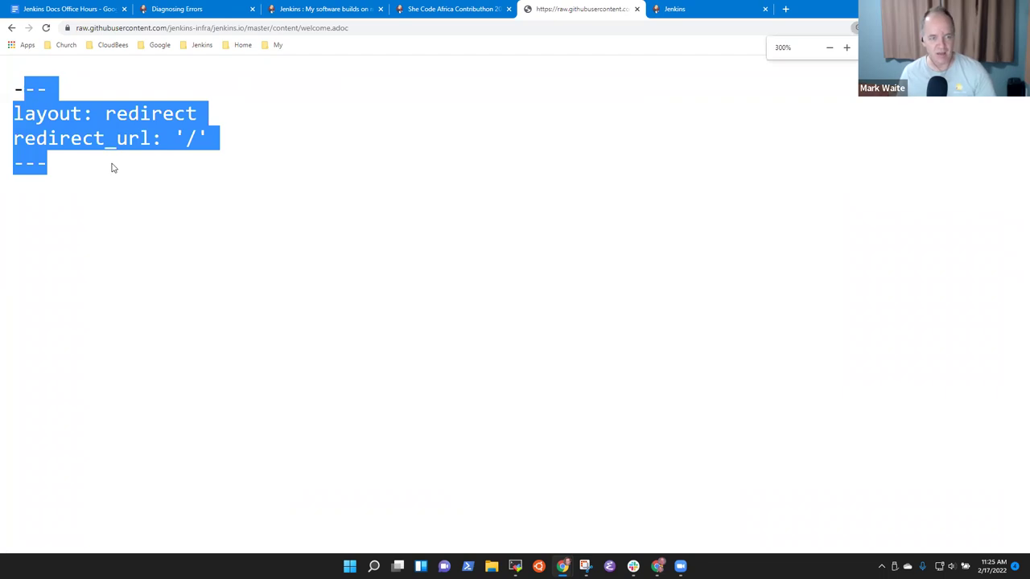
click(133, 166)
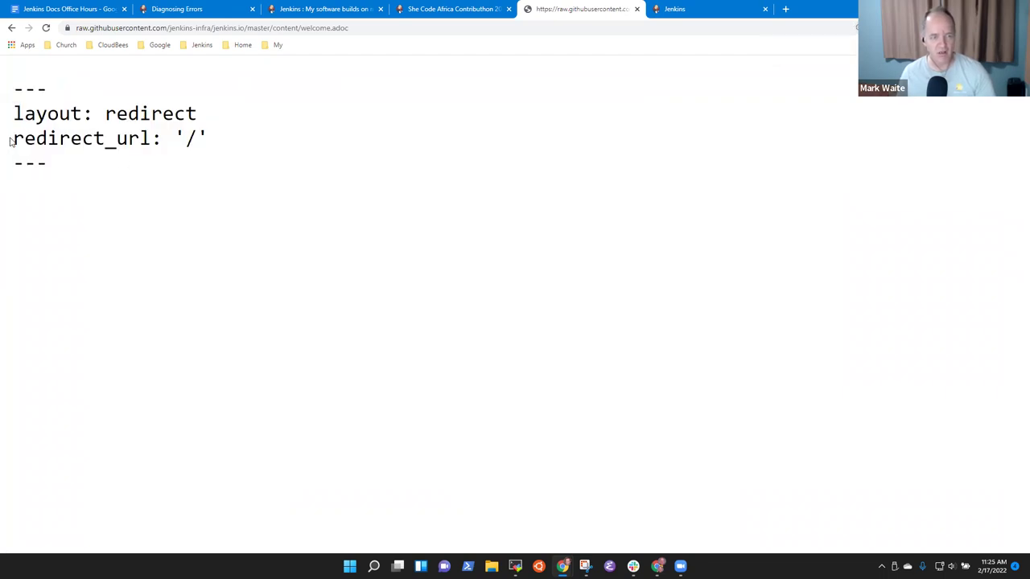
drag(11, 141, 203, 148)
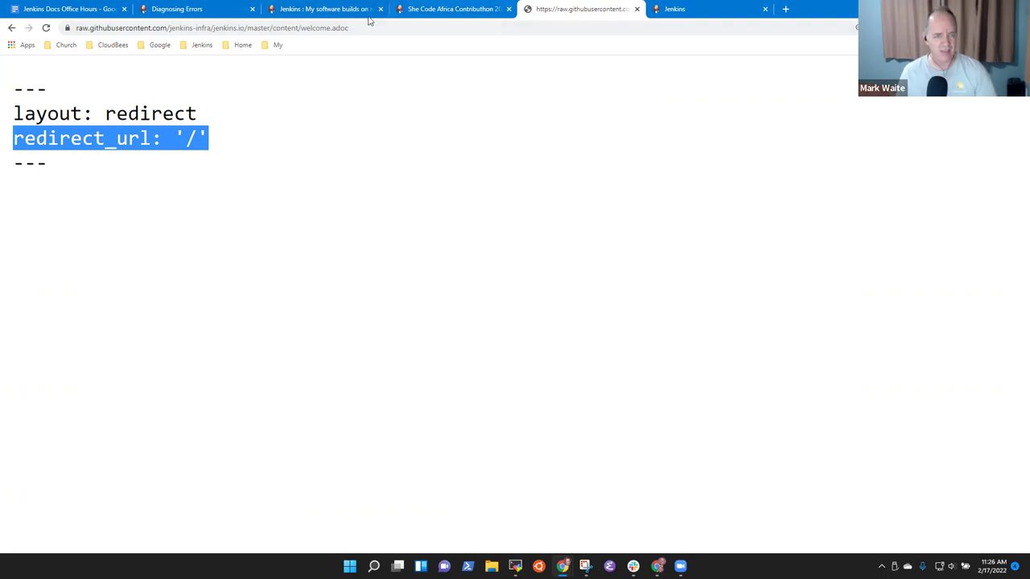
Step: Add a nested bullet naming /doc/book/troubleshooting/diagnosing-errors/ as the redirect destination
click(206, 9)
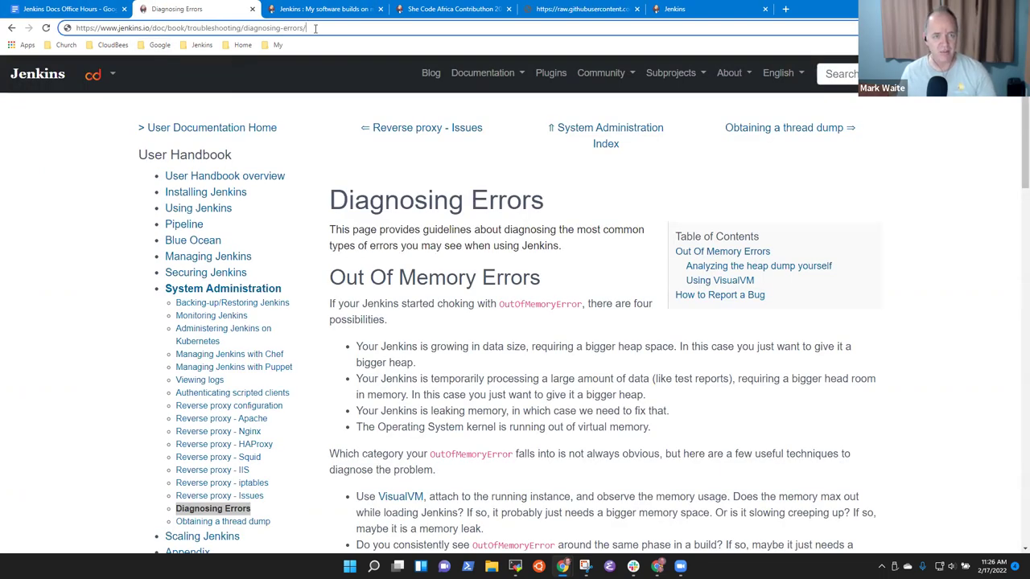
drag(306, 27, 150, 27)
key(ctrl+c)
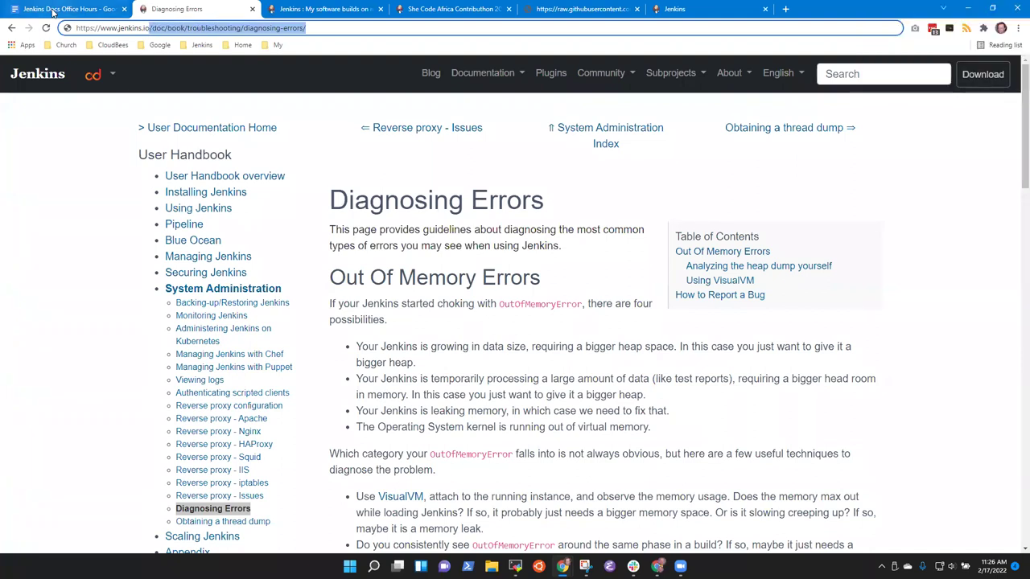
click(26, 8)
key(End)
key(Return)
key(Tab)
key(ctrl+v)
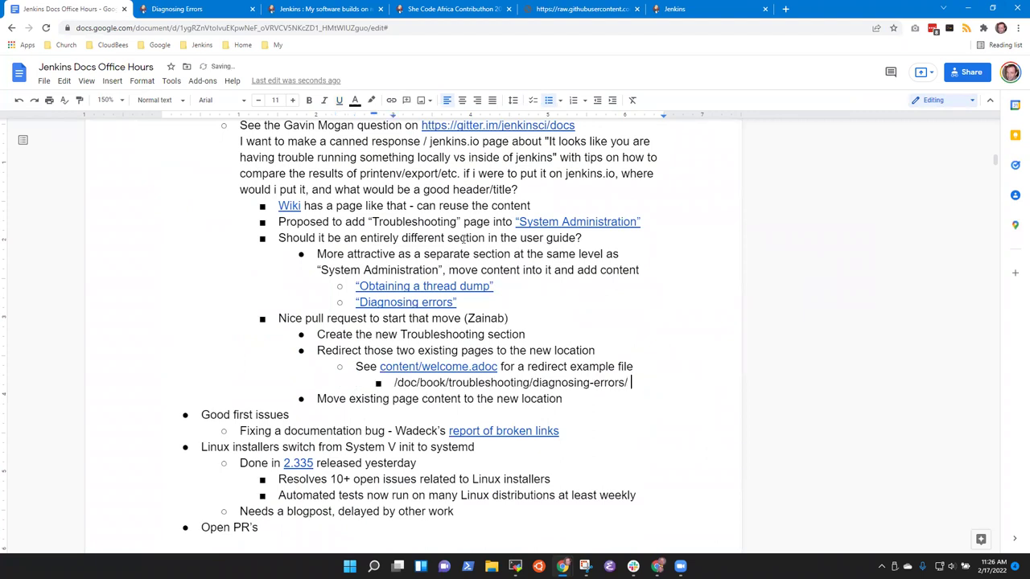
text(as the redirect)
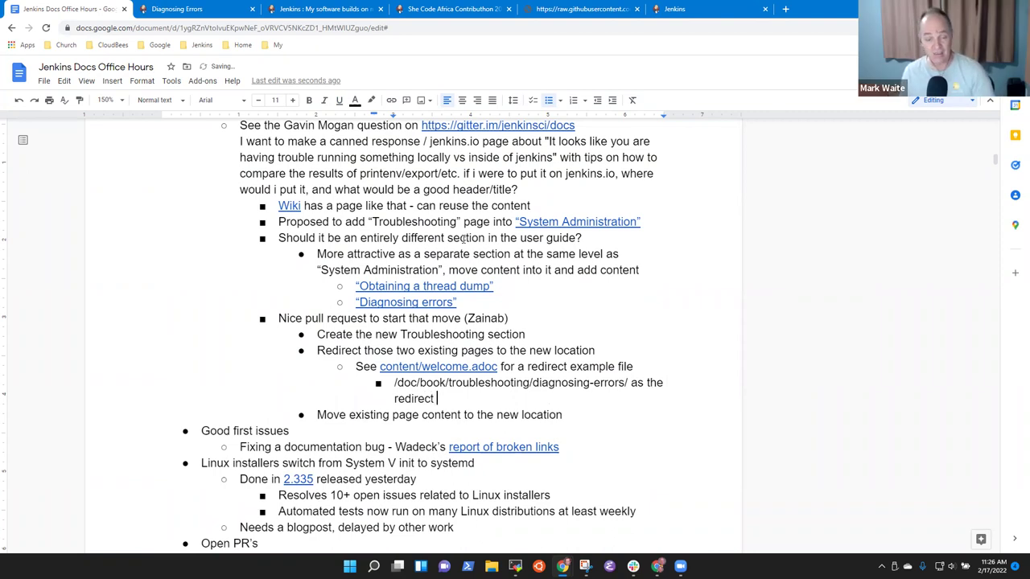
text( destination)
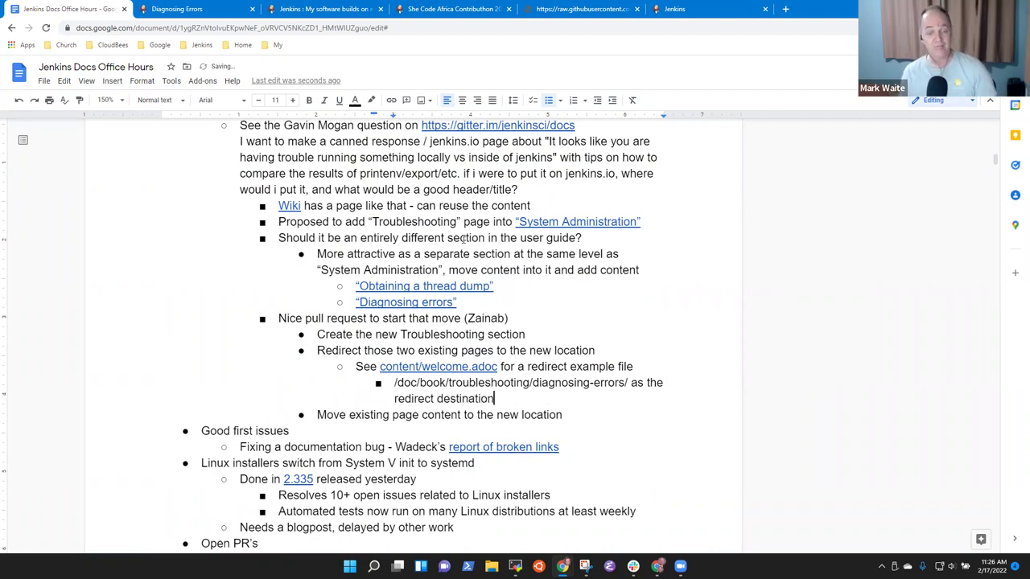
Step: Move the 'Move existing page content' line up to just after the Create Troubleshooting section line
key(Down)
key(Home)
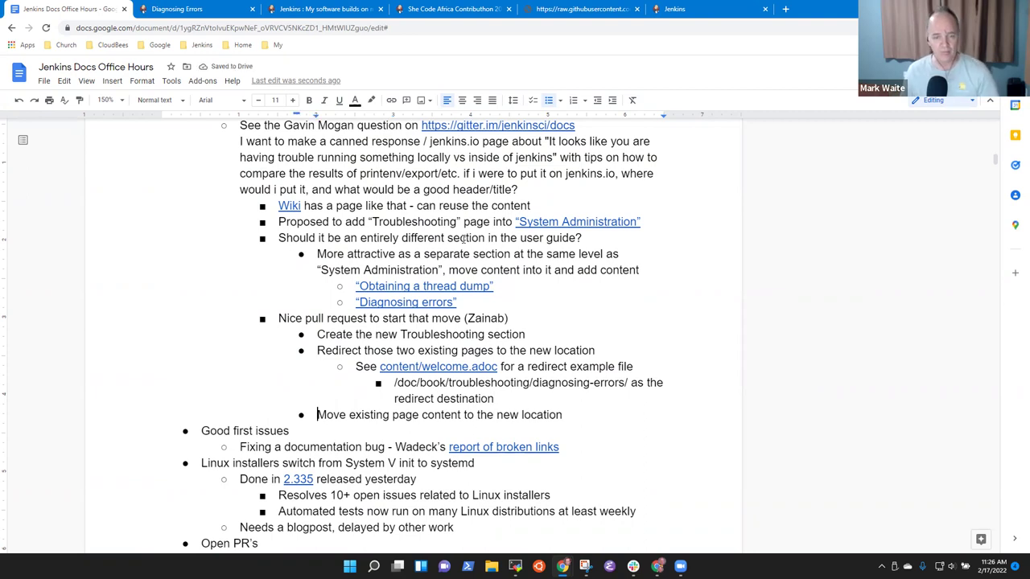
key(shift+End)
key(ctrl+x)
key(Up)
key(Up)
key(Up)
key(Up)
key(Up)
key(Up)
key(Down)
key(End)
key(Return)
key(ctrl+v)
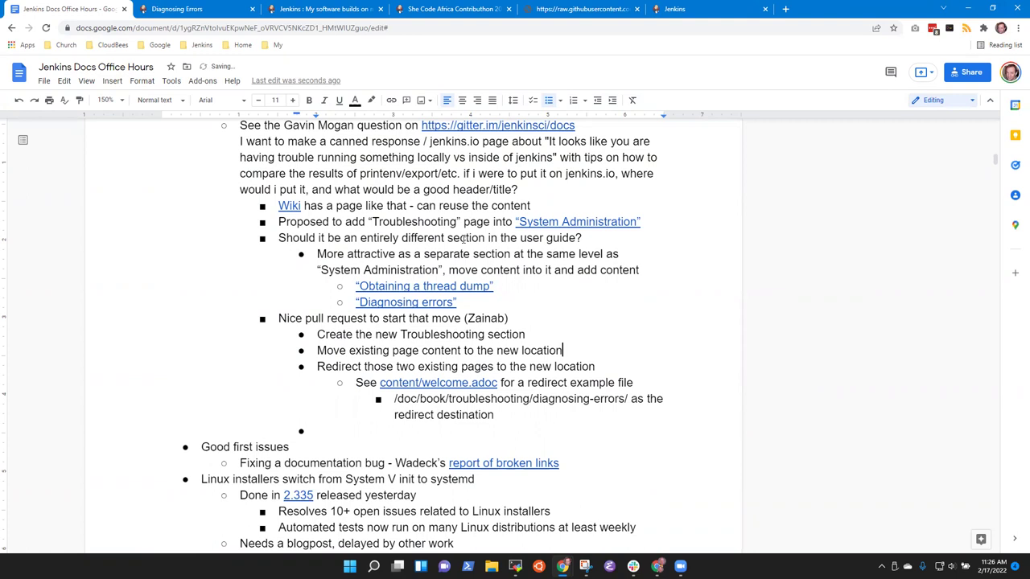
key(Down)
key(Down)
key(Down)
key(Down)
key(Down)
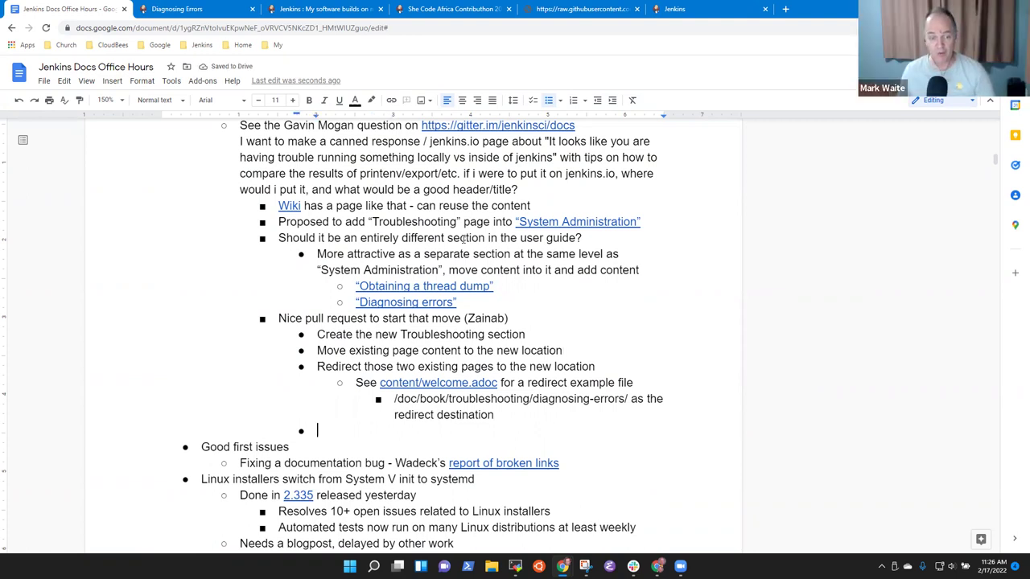
Step: Delete the empty bullet under the redirect destination note and review the Troubleshooting section
key(BackSpace)
key(BackSpace)
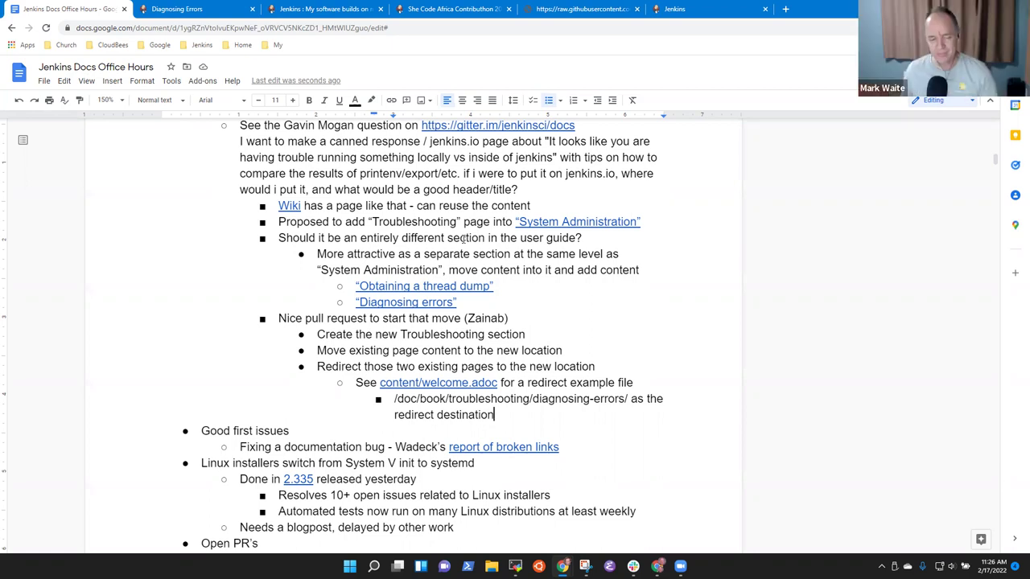
key(Up)
key(Up)
key(Up)
key(Up)
key(Up)
key(Up)
key(Up)
key(Up)
key(Up)
key(Up)
key(Up)
key(Up)
key(Up)
key(Up)
key(Up)
key(Up)
key(Up)
key(Up)
key(Up)
key(Up)
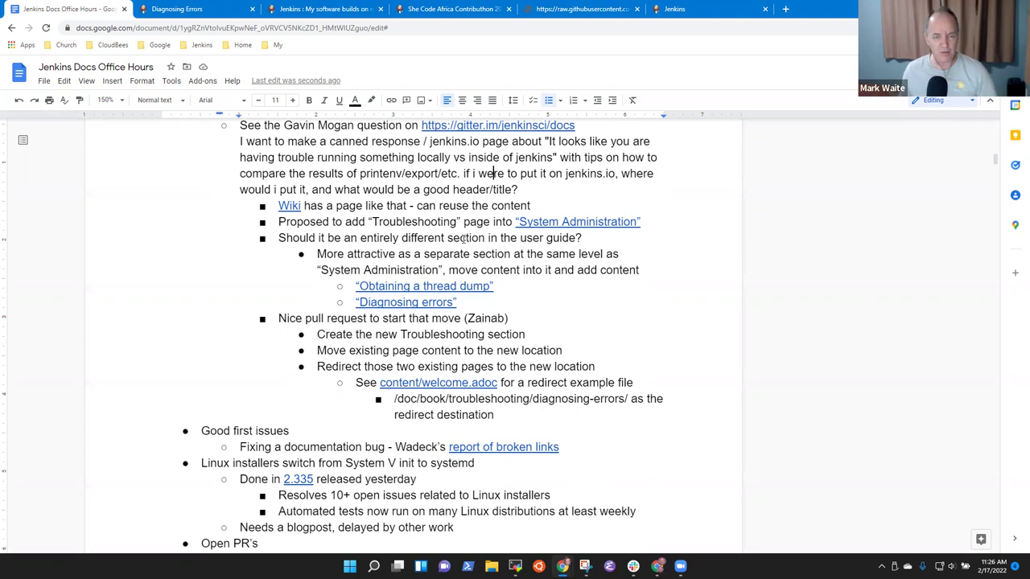
key(shift+End)
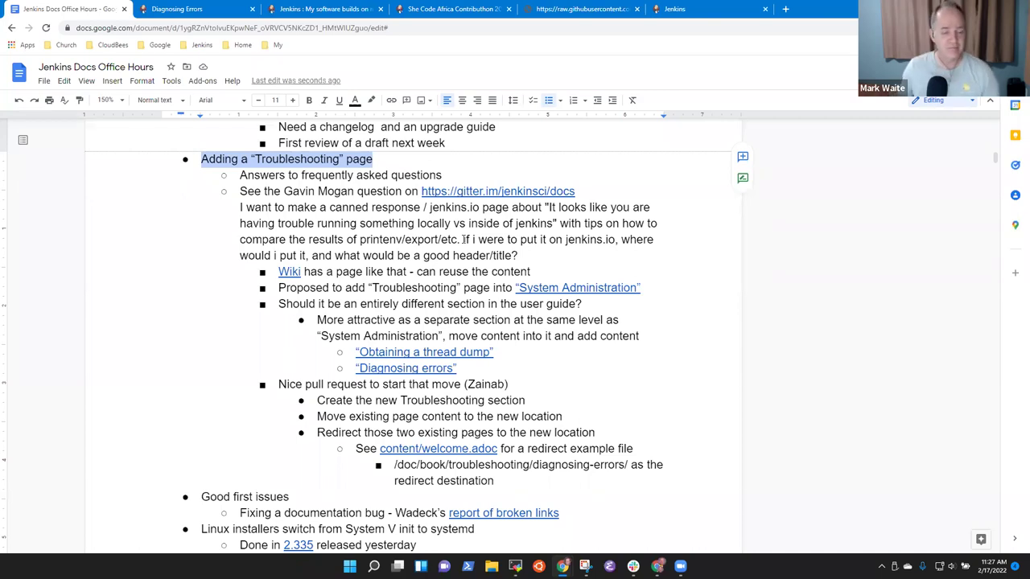
scroll(284, 296, down, 3)
click(352, 326)
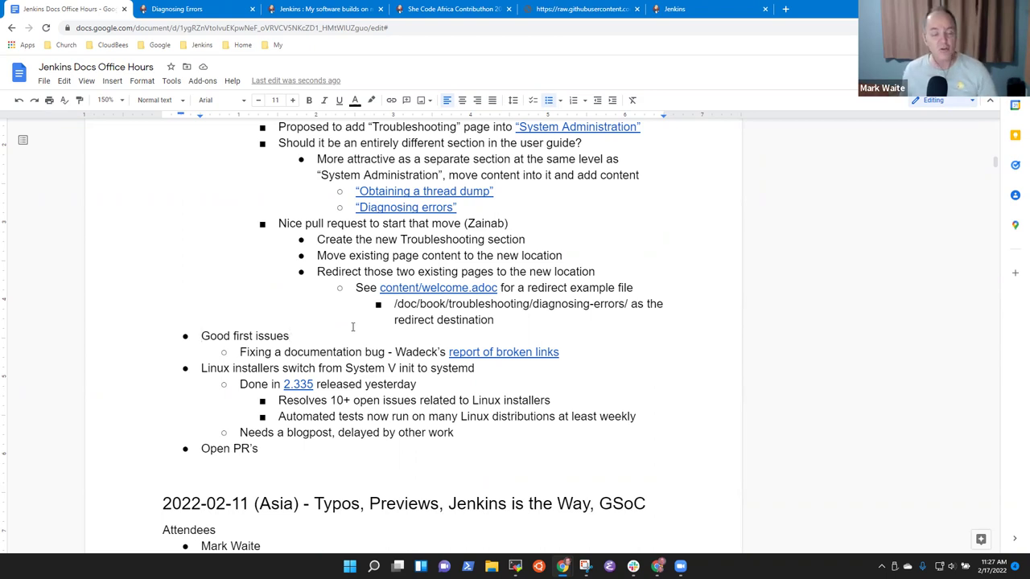
key(Home)
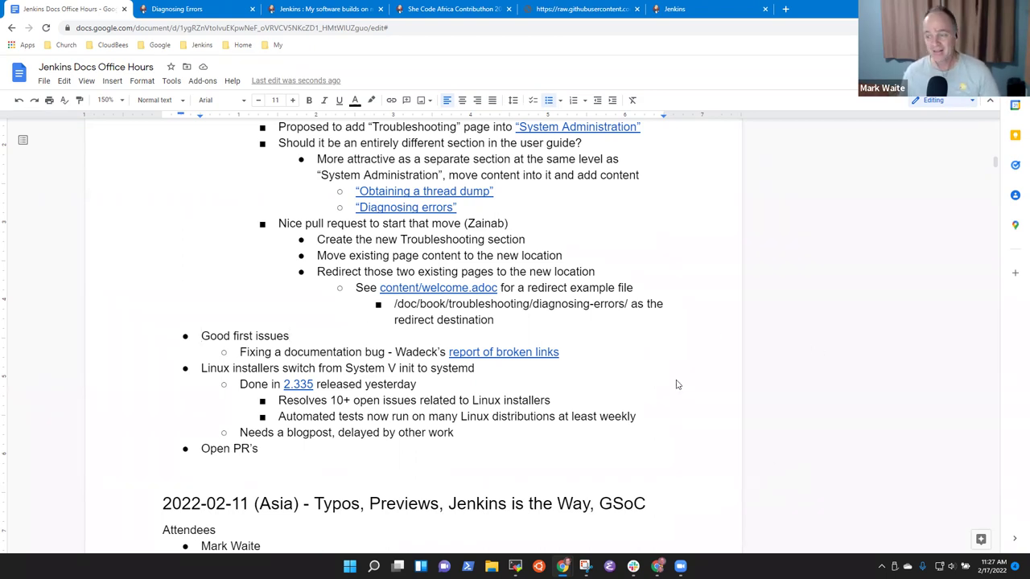